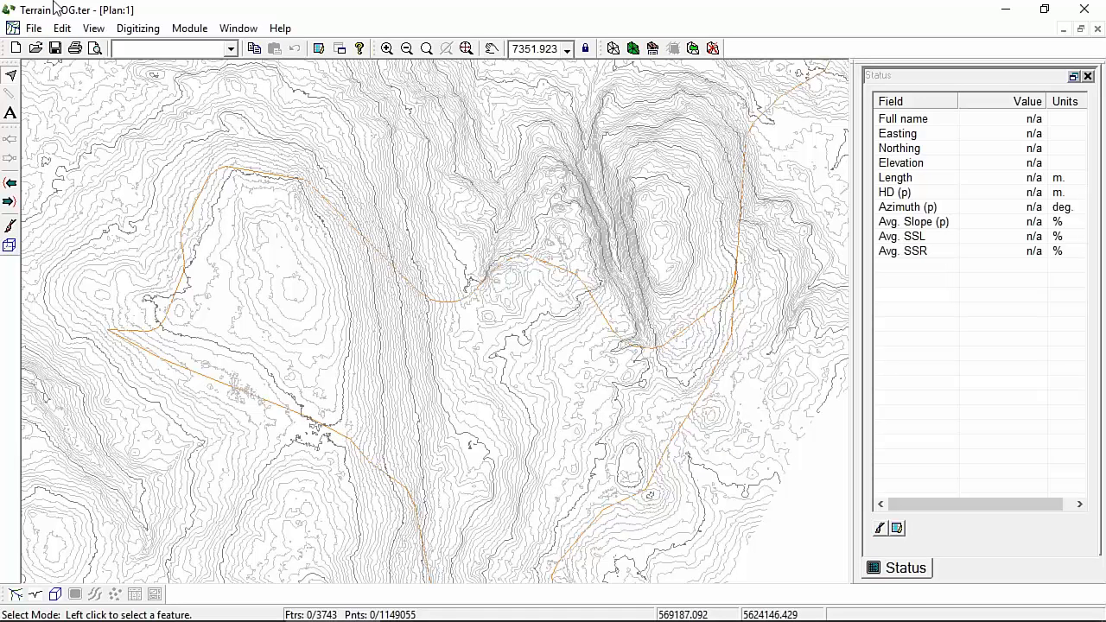
Start inserting the five Lidar UTM09_Ground_v1.xyz files from the Resource Road folder using the ASCII Lidar (x,y,z) format
{"action": "left_click", "coordinate": [33, 29]}
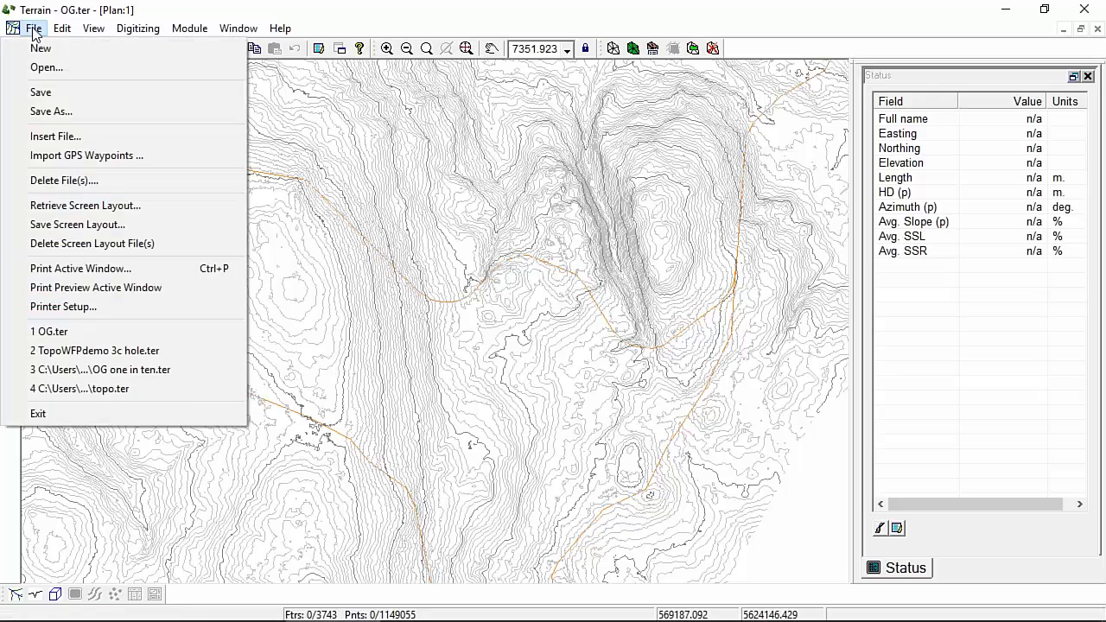
{"action": "left_click", "coordinate": [56, 136]}
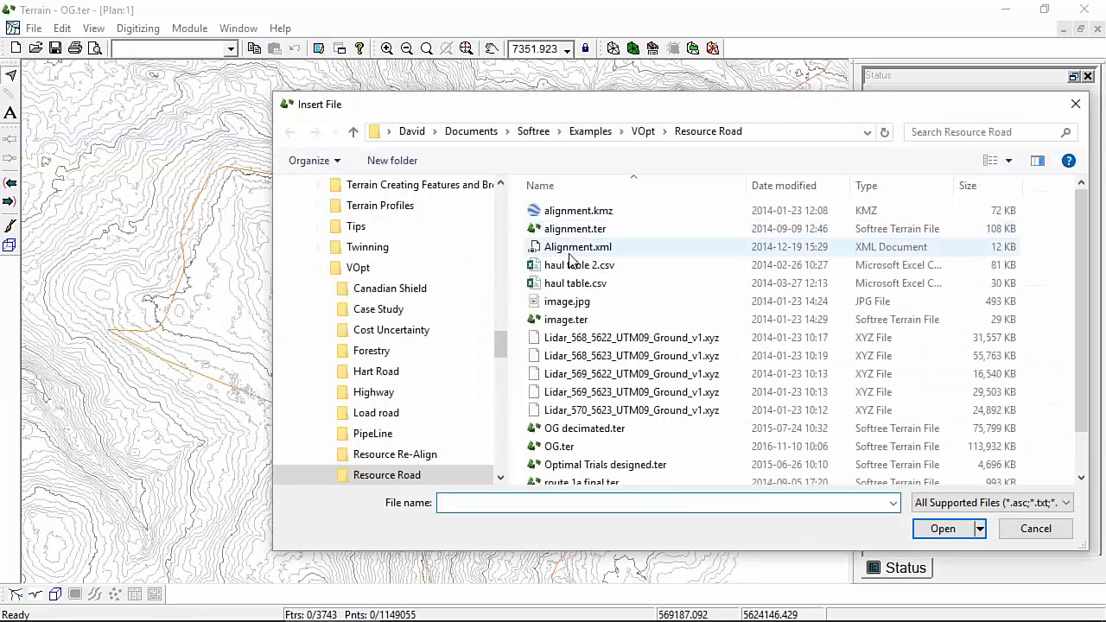
{"action": "left_click", "coordinate": [612, 338]}
{"action": "left_click", "coordinate": [659, 358], "text": "ctrl"}
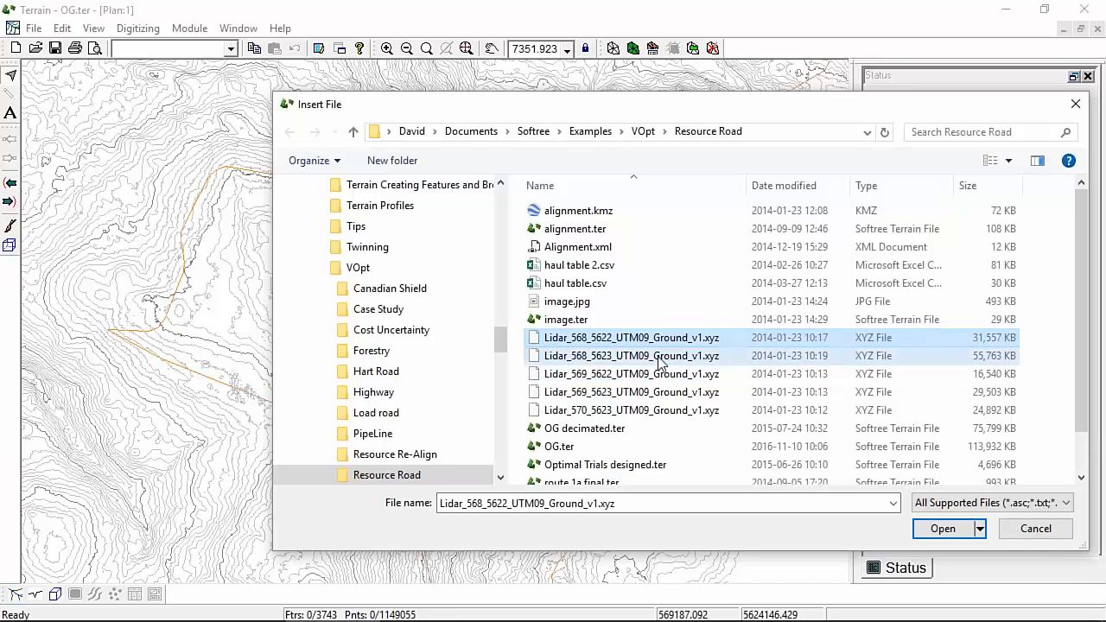
{"action": "left_click", "coordinate": [666, 376], "text": "ctrl"}
{"action": "left_click", "coordinate": [662, 409], "text": "ctrl"}
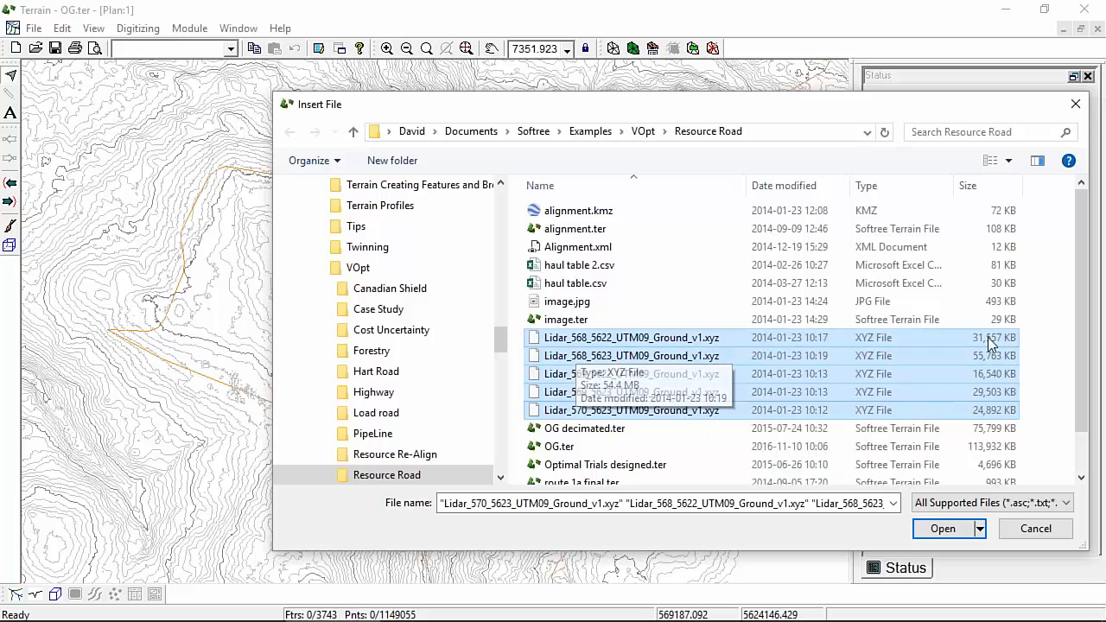
{"action": "left_click", "coordinate": [944, 529]}
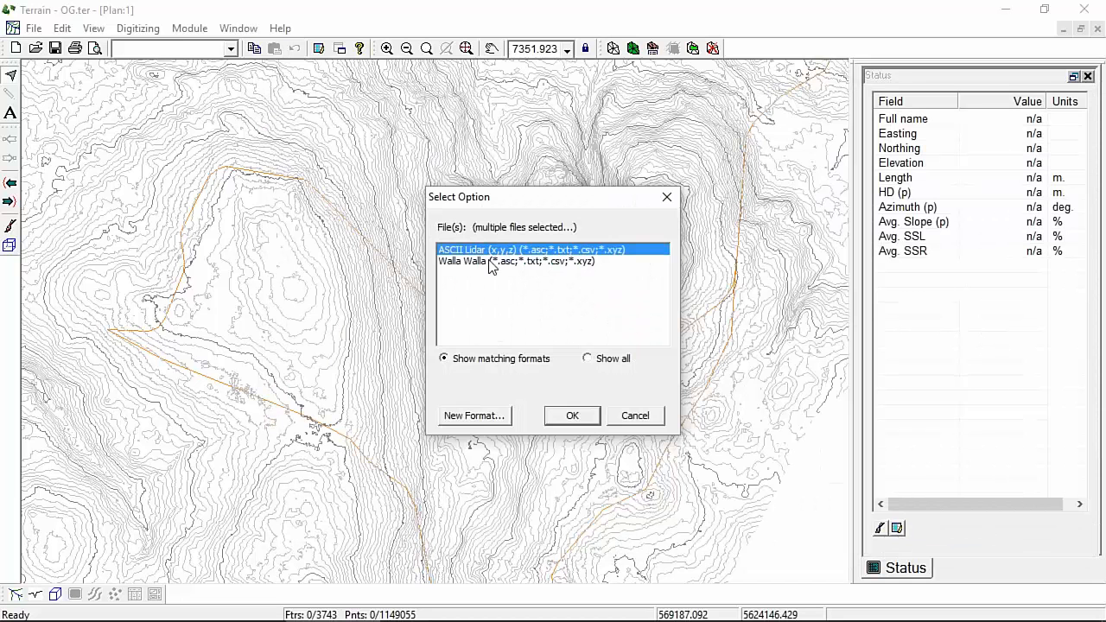
{"action": "left_click", "coordinate": [572, 419]}
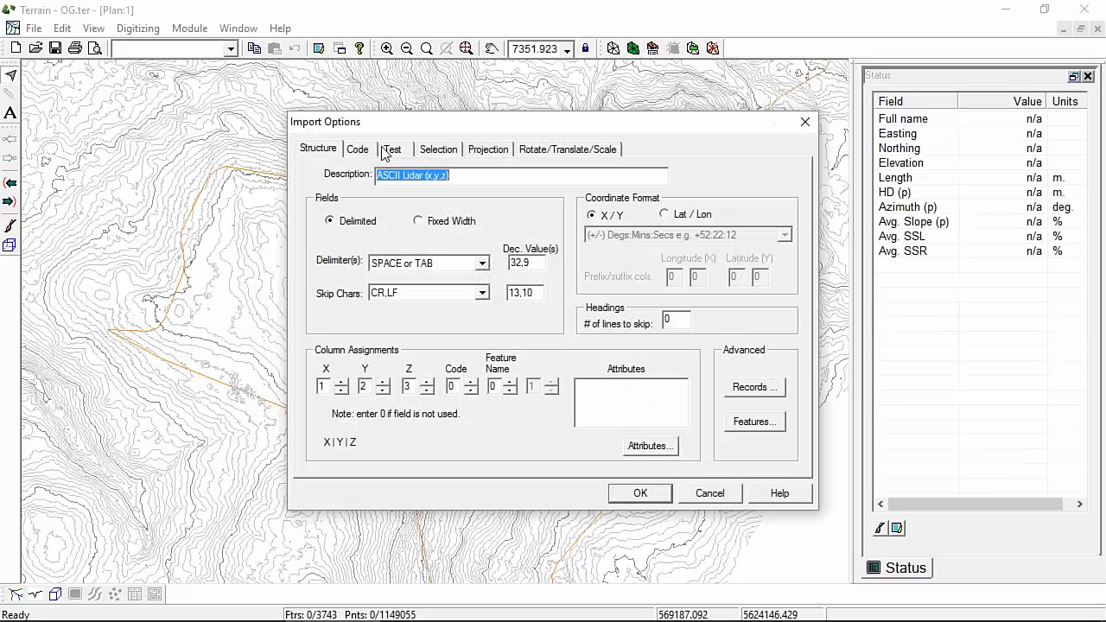
Thin the import's default region to 19 skipped points and add a corridor filtering region along route 1-0 with width 100.0
{"action": "left_click", "coordinate": [441, 152]}
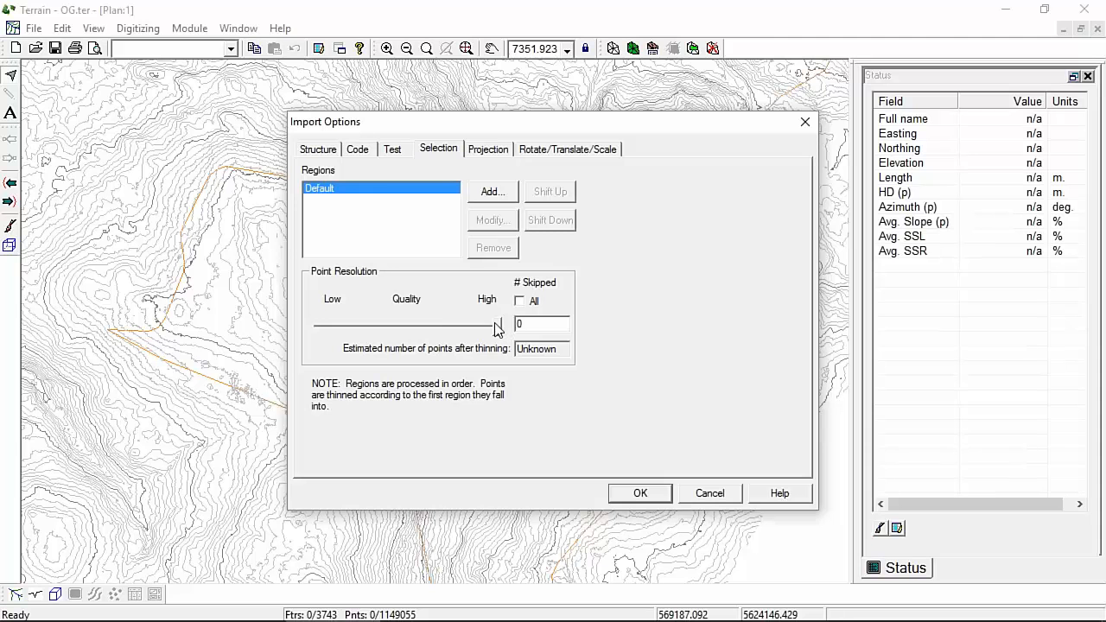
{"action": "left_click_drag", "start_coordinate": [497, 330], "coordinate": [380, 330]}
{"action": "left_click", "coordinate": [494, 192]}
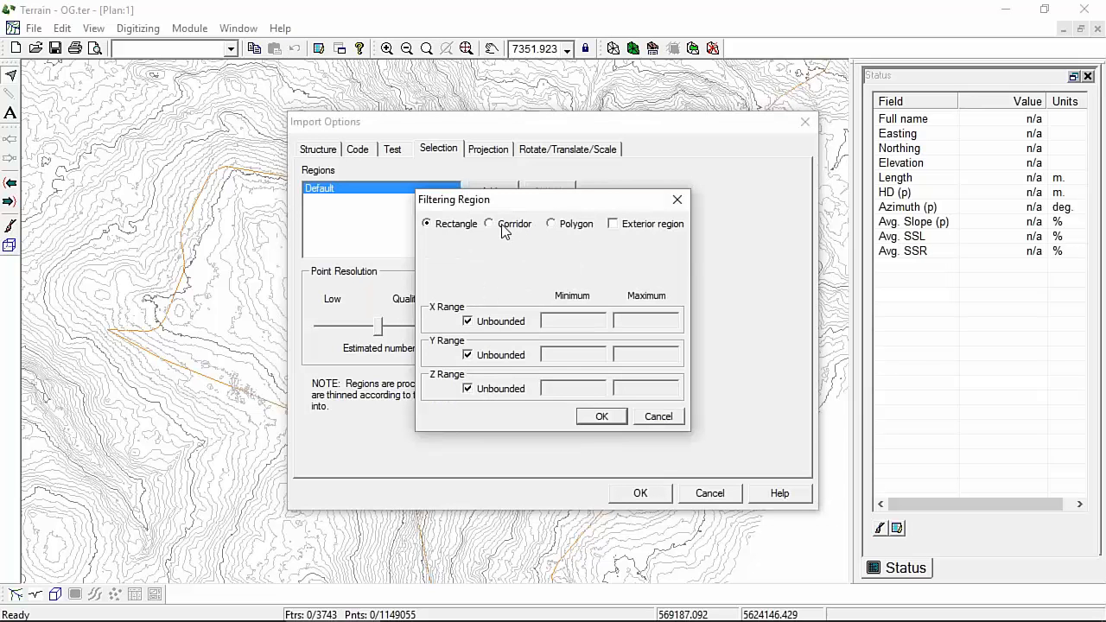
{"action": "left_click", "coordinate": [503, 229]}
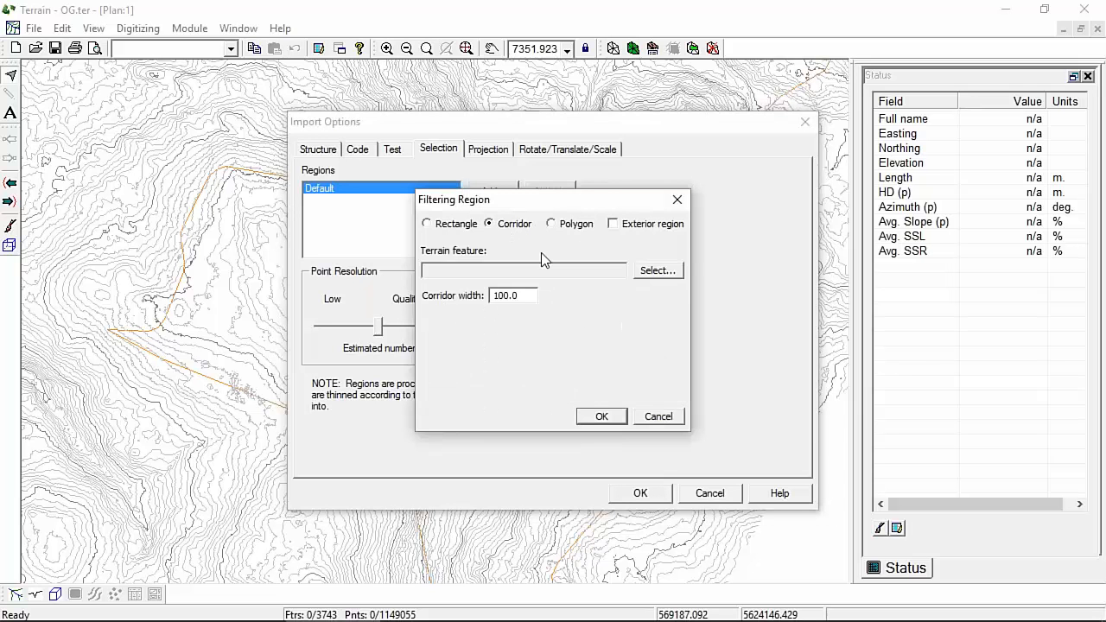
{"action": "left_click", "coordinate": [664, 273]}
{"action": "left_click", "coordinate": [425, 339]}
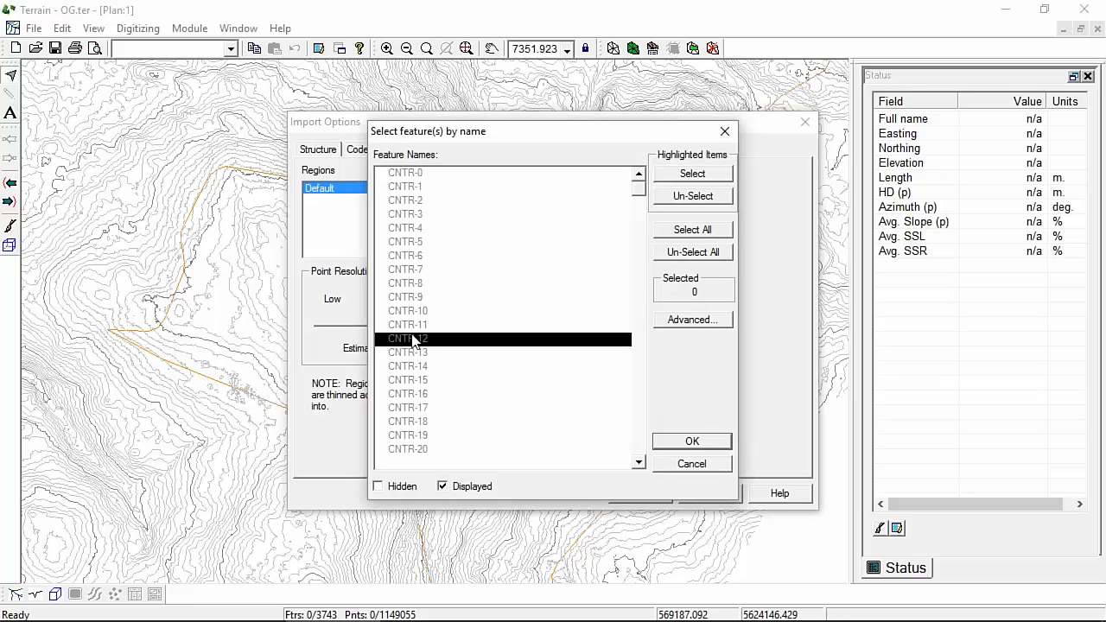
{"action": "key", "text": "r"}
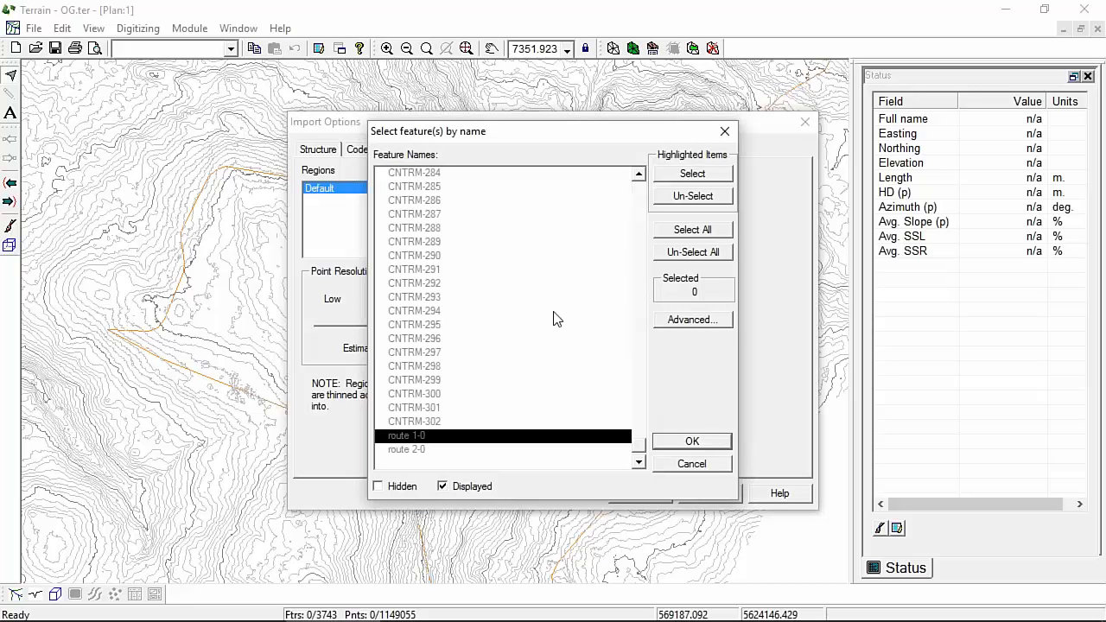
{"action": "left_click", "coordinate": [413, 438]}
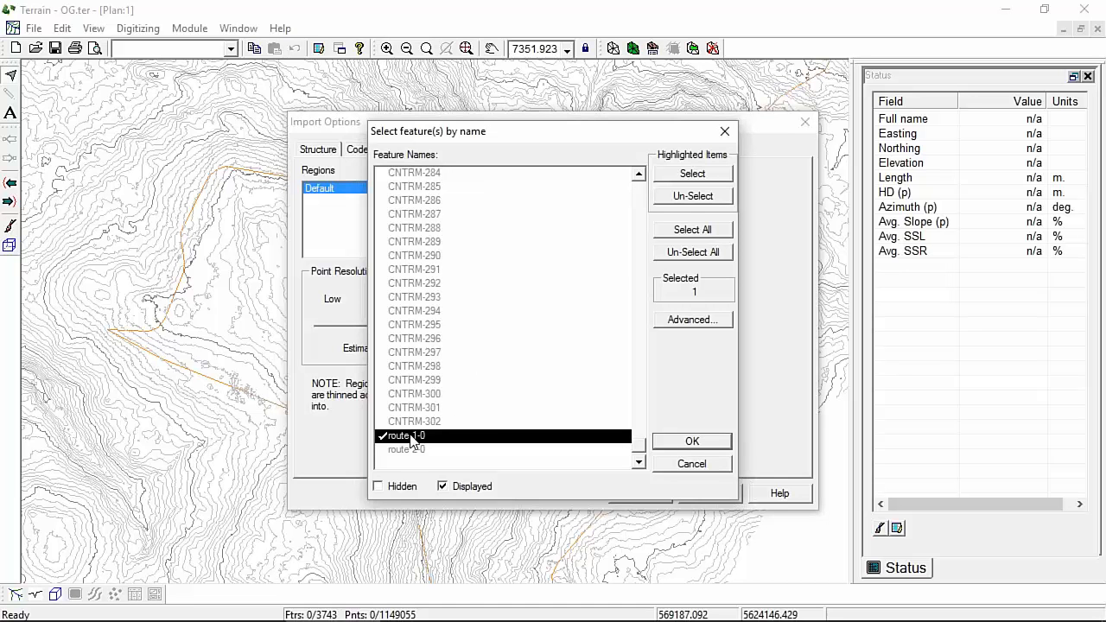
{"action": "left_click", "coordinate": [693, 441]}
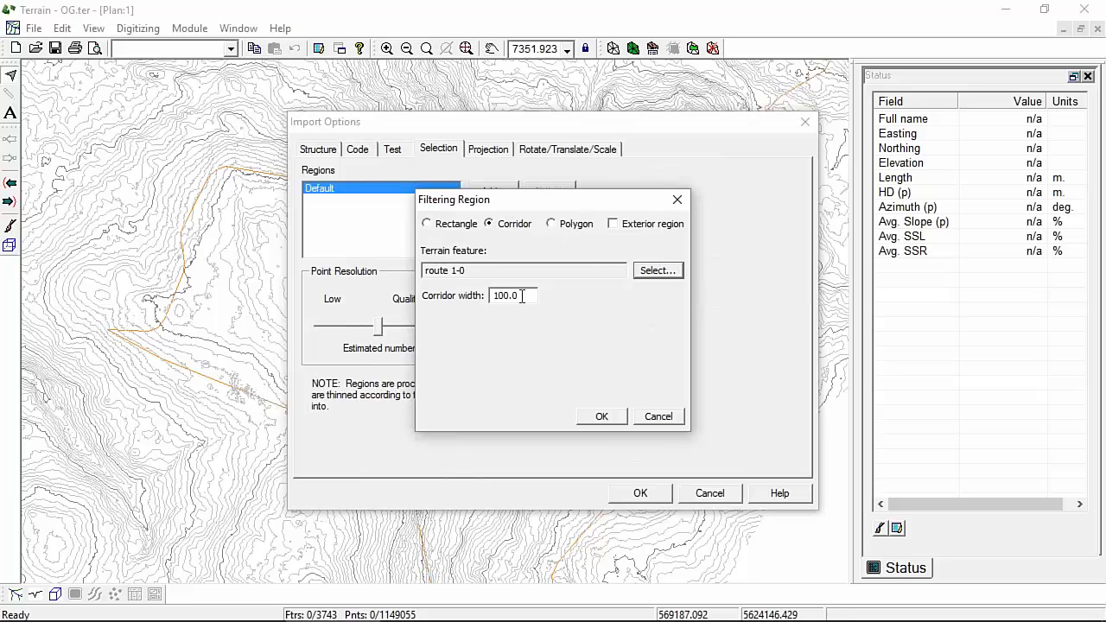
{"action": "left_click_drag", "start_coordinate": [522, 296], "coordinate": [443, 333]}
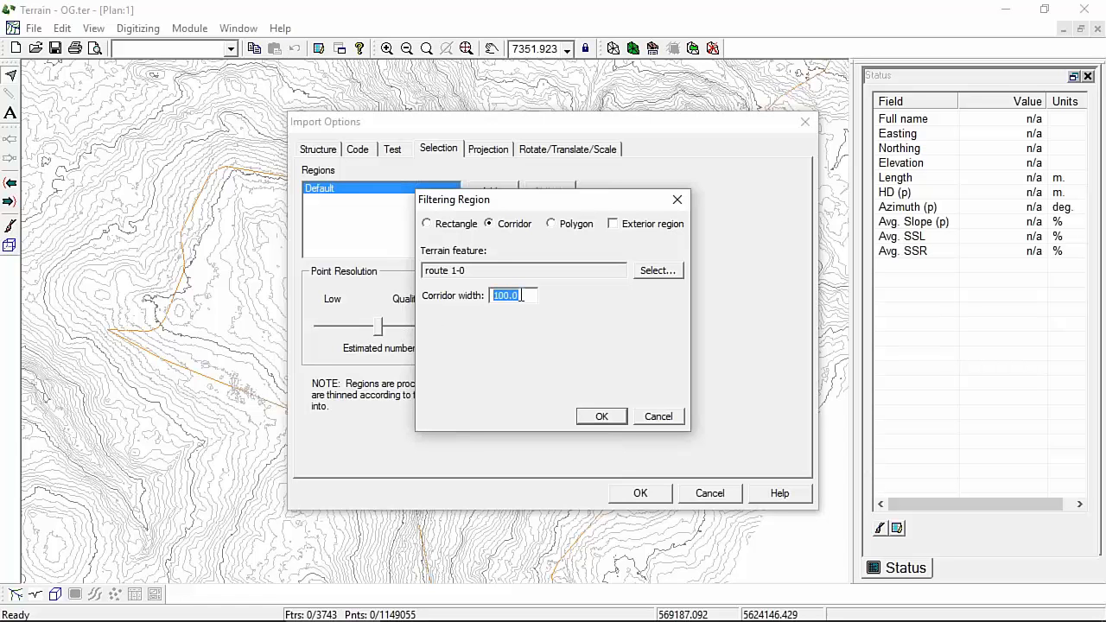
{"action": "left_click", "coordinate": [603, 417]}
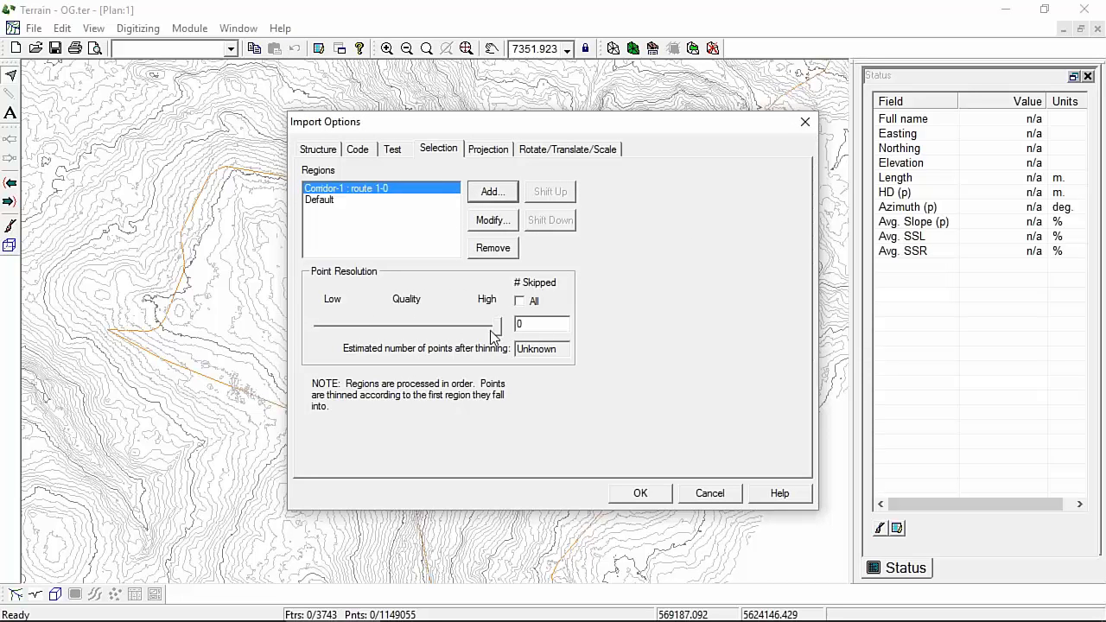
Review the default region's point resolution and cancel the LiDAR import
{"action": "left_click", "coordinate": [325, 201]}
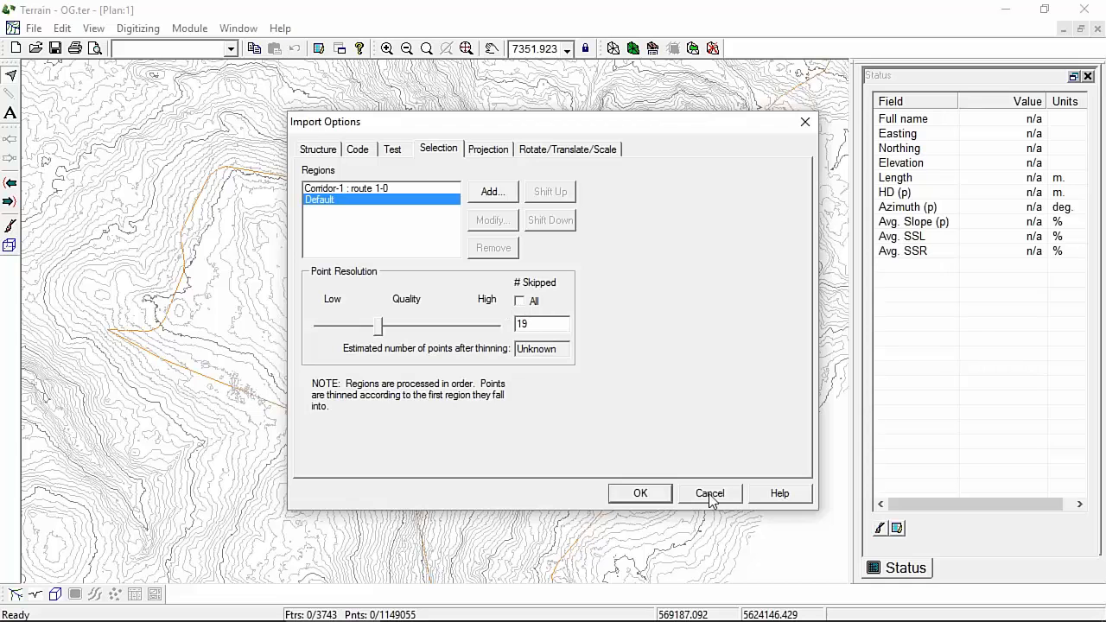
{"action": "left_click_drag", "start_coordinate": [720, 507], "coordinate": [718, 485]}
{"action": "left_click_drag", "start_coordinate": [718, 485], "coordinate": [700, 383]}
{"action": "left_click_drag", "start_coordinate": [715, 497], "coordinate": [718, 501]}
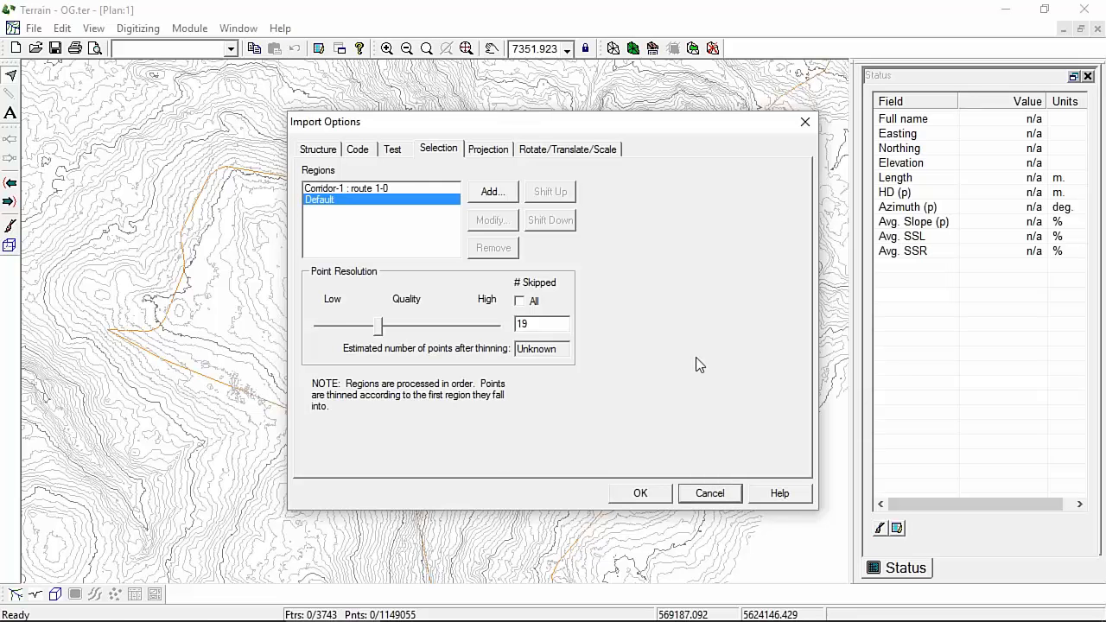
{"action": "left_click", "coordinate": [717, 495]}
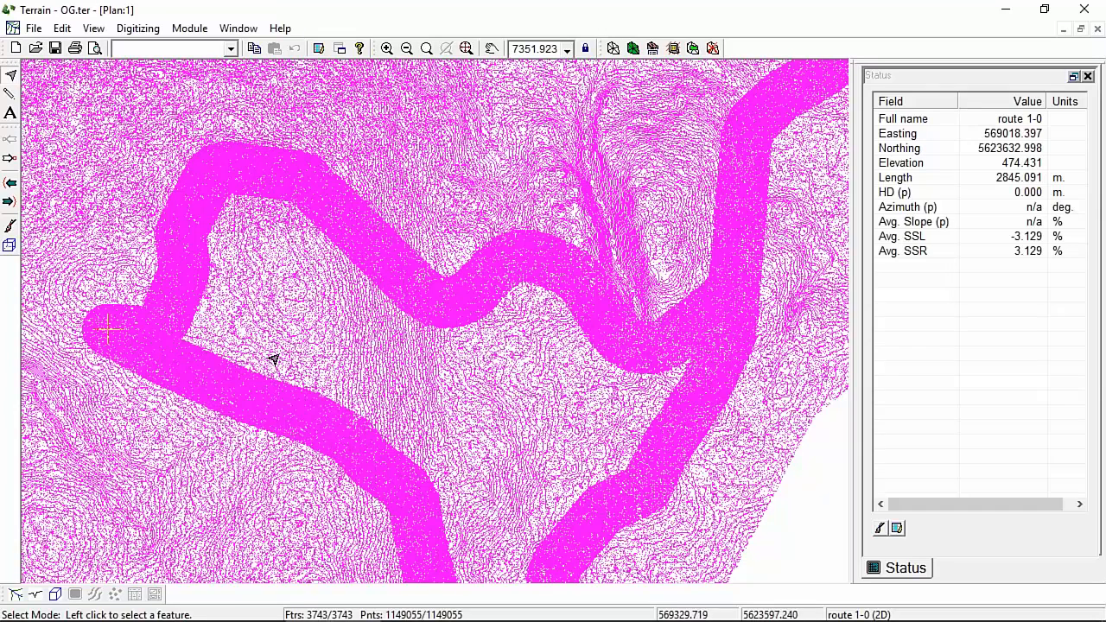
Clear the selection of all terrain features in the plan
{"action": "mouse_move", "coordinate": [526, 427]}
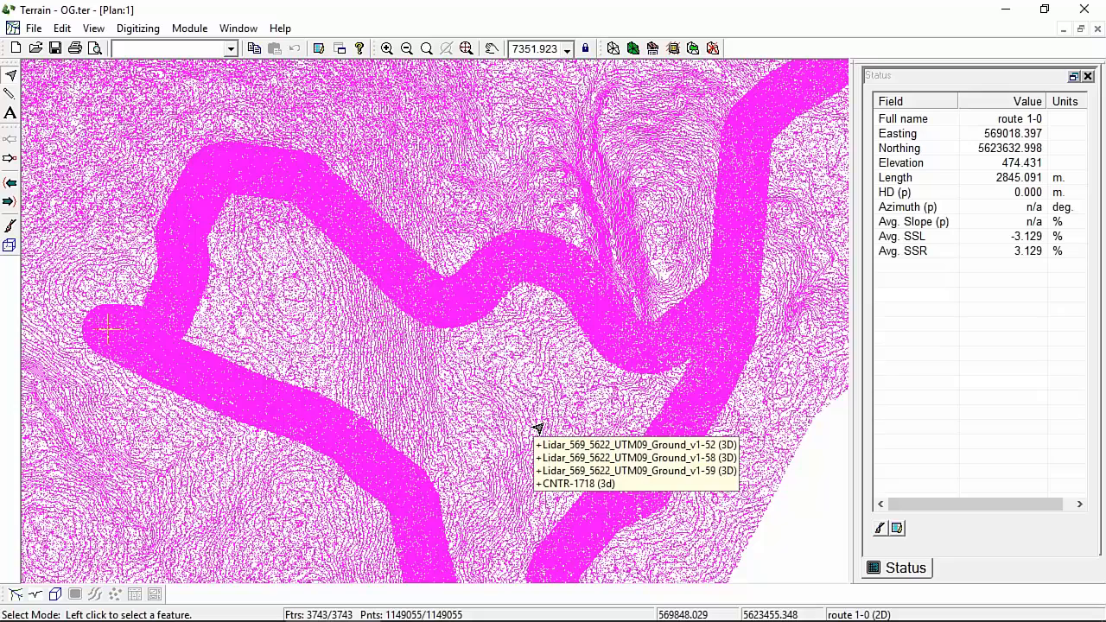
{"action": "left_click", "coordinate": [817, 547]}
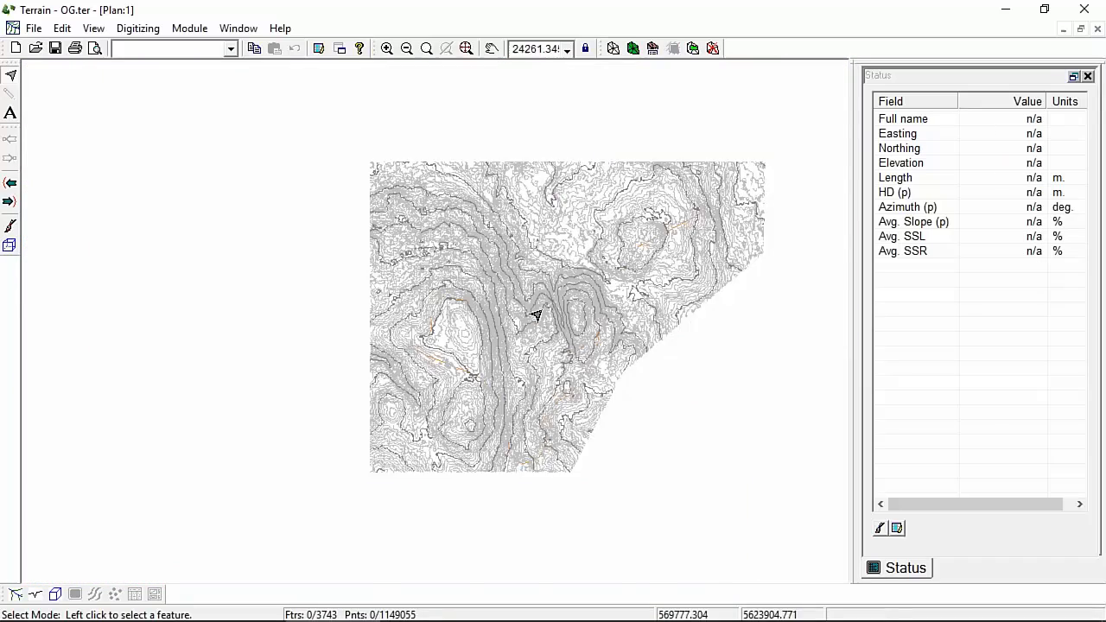
{"action": "scroll", "coordinate": [559, 300], "scroll_direction": "up", "scroll_amount": 5}
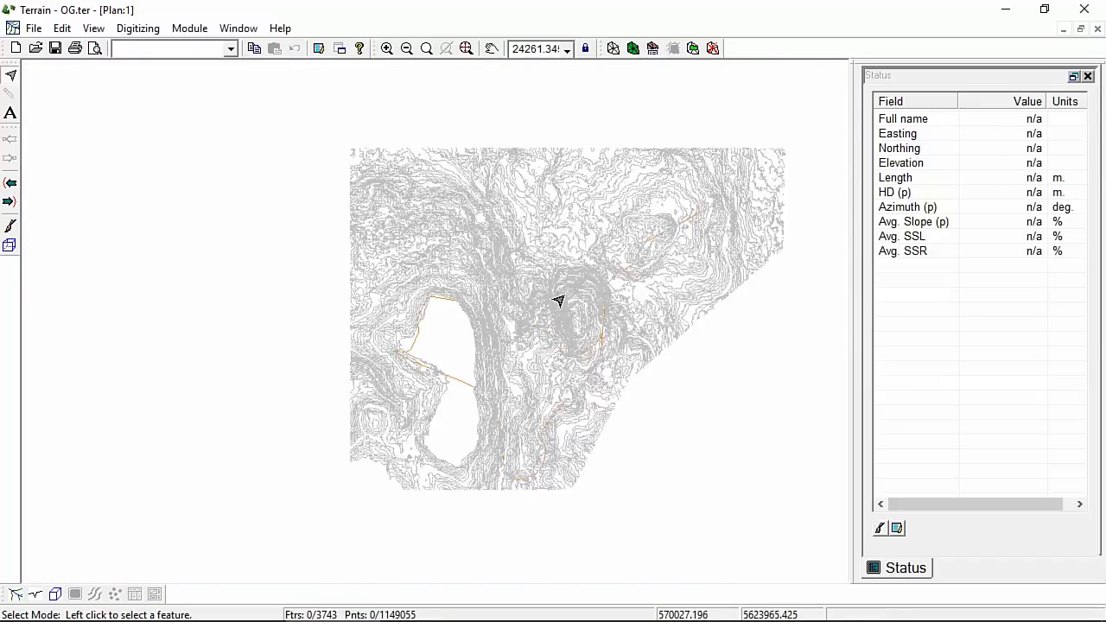
{"action": "scroll", "coordinate": [559, 300], "scroll_direction": "up", "scroll_amount": 10}
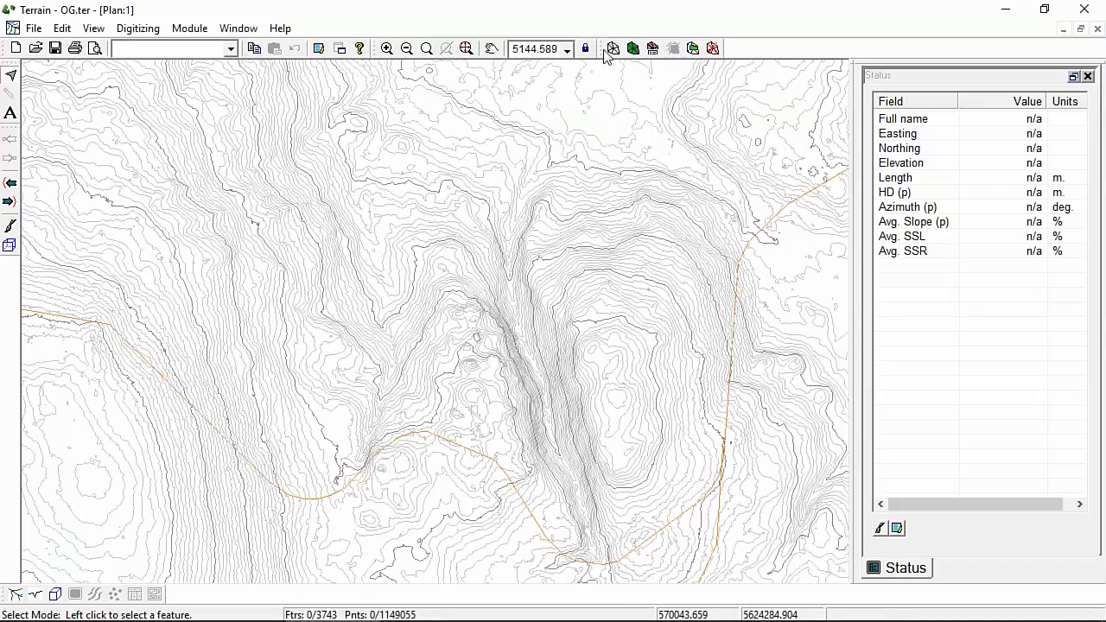
Check the triangle and contour settings of the terrain calculation and leave without recalculating
{"action": "left_click", "coordinate": [613, 49]}
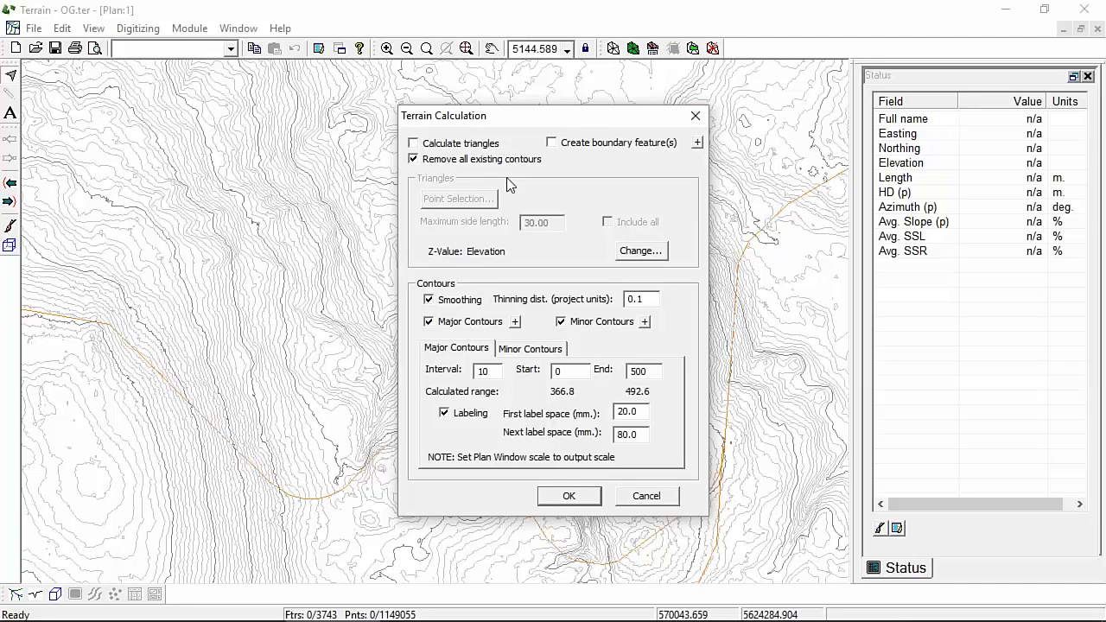
{"action": "left_click", "coordinate": [654, 500]}
{"action": "left_click", "coordinate": [648, 498]}
Select the route 1-0 feature in the plan
{"action": "scroll", "coordinate": [248, 346], "scroll_direction": "up", "scroll_amount": 1}
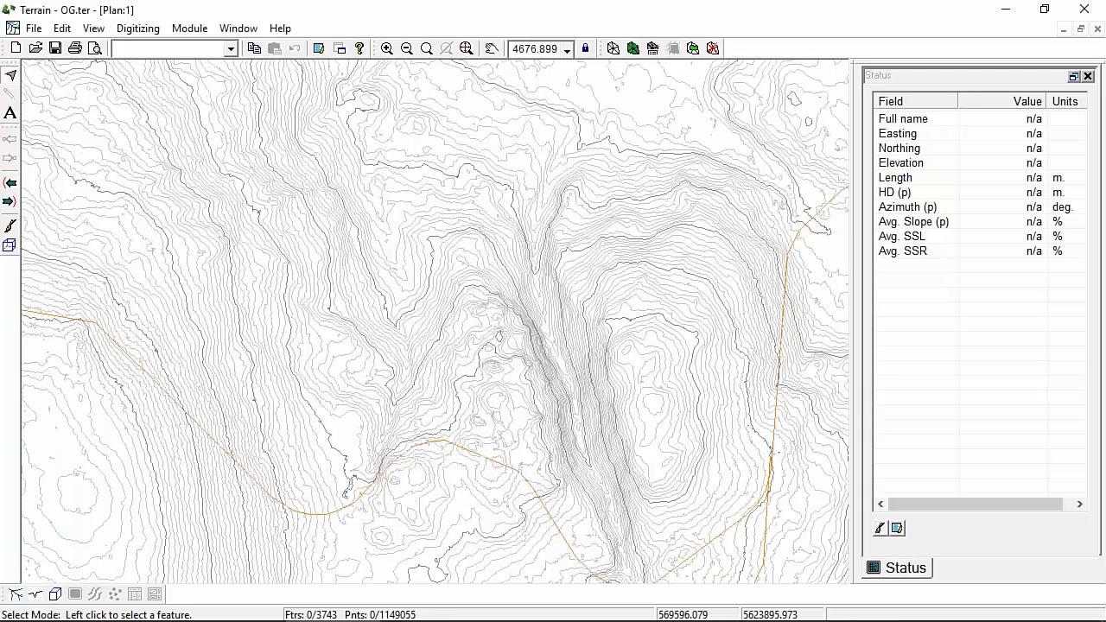
{"action": "middle_click_drag", "start_coordinate": [248, 346], "coordinate": [440, 294]}
{"action": "left_click", "coordinate": [342, 340]}
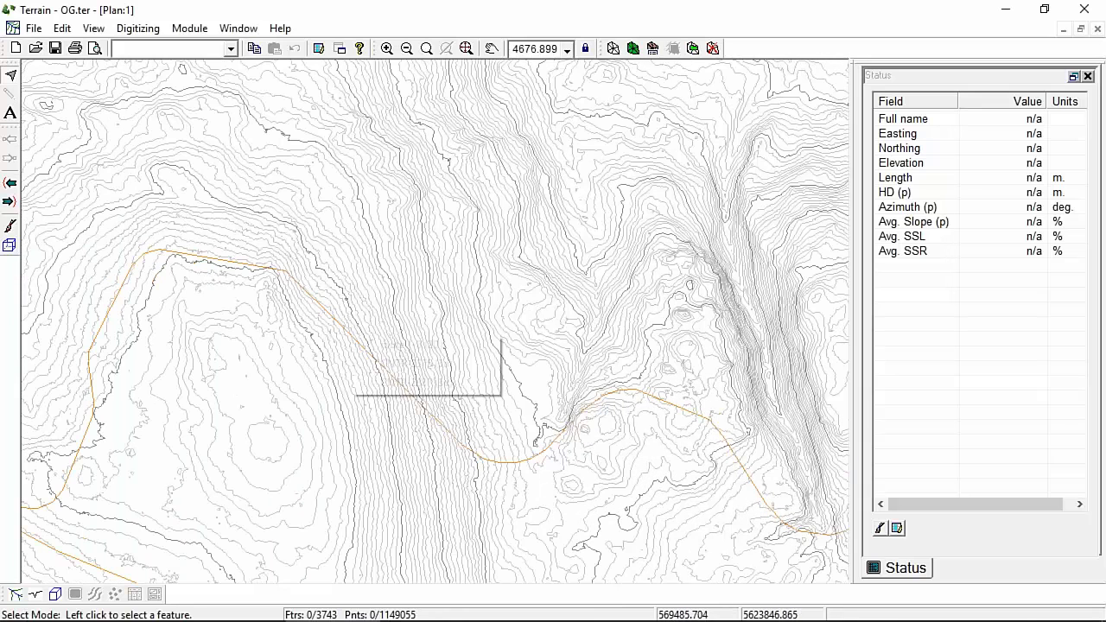
{"action": "left_click", "coordinate": [422, 345]}
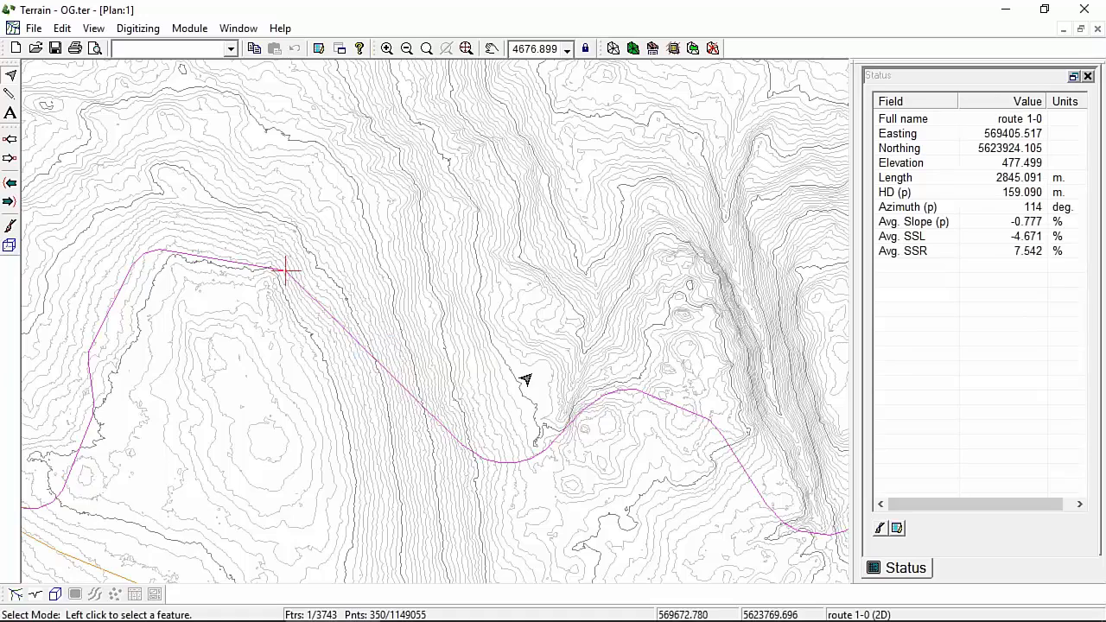
Examine the terrain contours surrounding the route 1-0 alignment in the plan
{"action": "scroll", "coordinate": [598, 289], "scroll_direction": "down", "scroll_amount": 1}
{"action": "scroll", "coordinate": [600, 287], "scroll_direction": "down", "scroll_amount": 6}
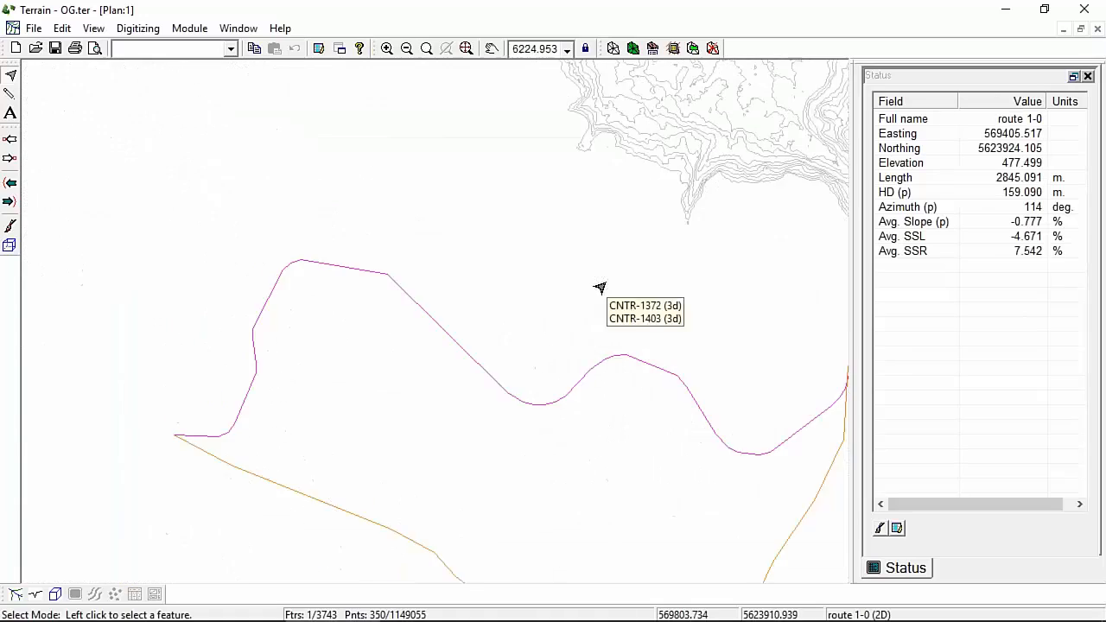
{"action": "scroll", "coordinate": [600, 291], "scroll_direction": "up", "scroll_amount": 2}
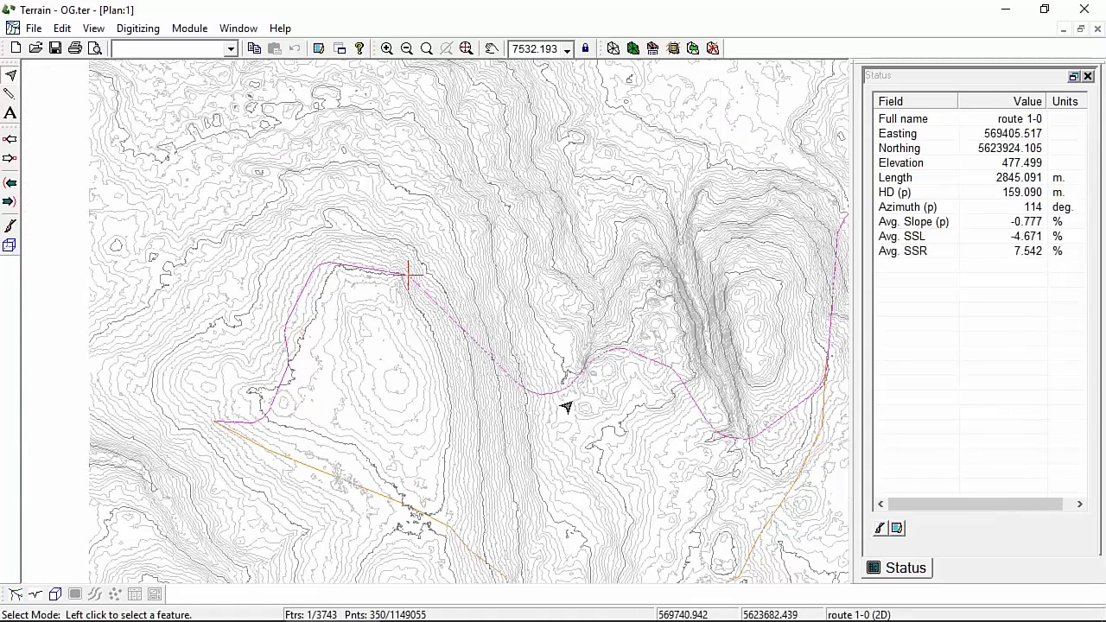
{"action": "scroll", "coordinate": [560, 435], "scroll_direction": "up", "scroll_amount": 1}
{"action": "middle_click_drag", "start_coordinate": [531, 397], "coordinate": [509, 356]}
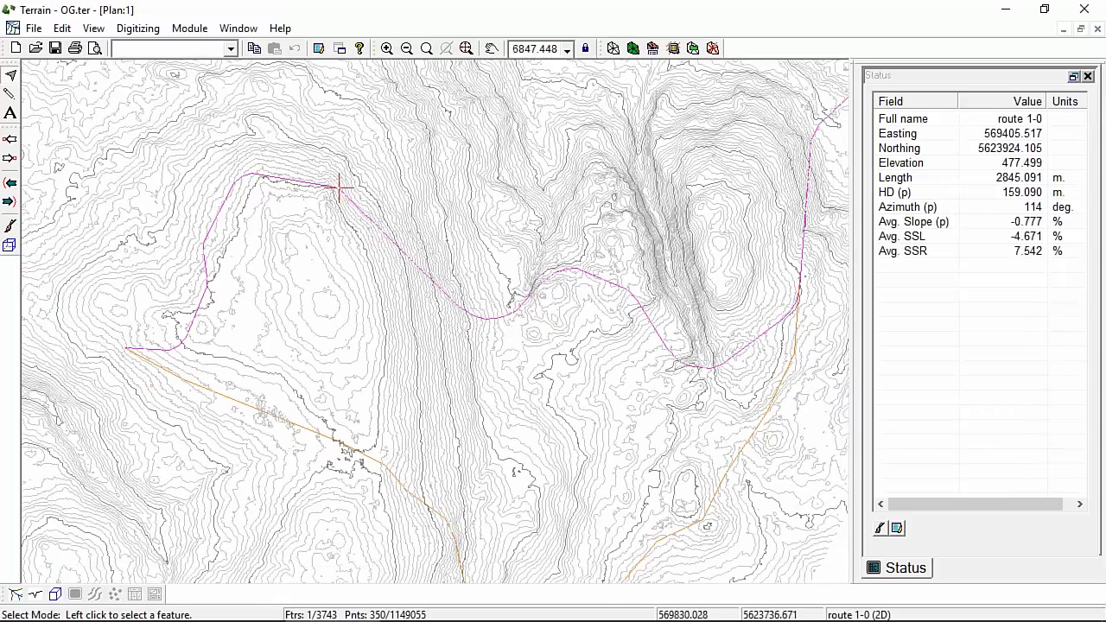
{"action": "scroll", "coordinate": [657, 300], "scroll_direction": "down", "scroll_amount": 3}
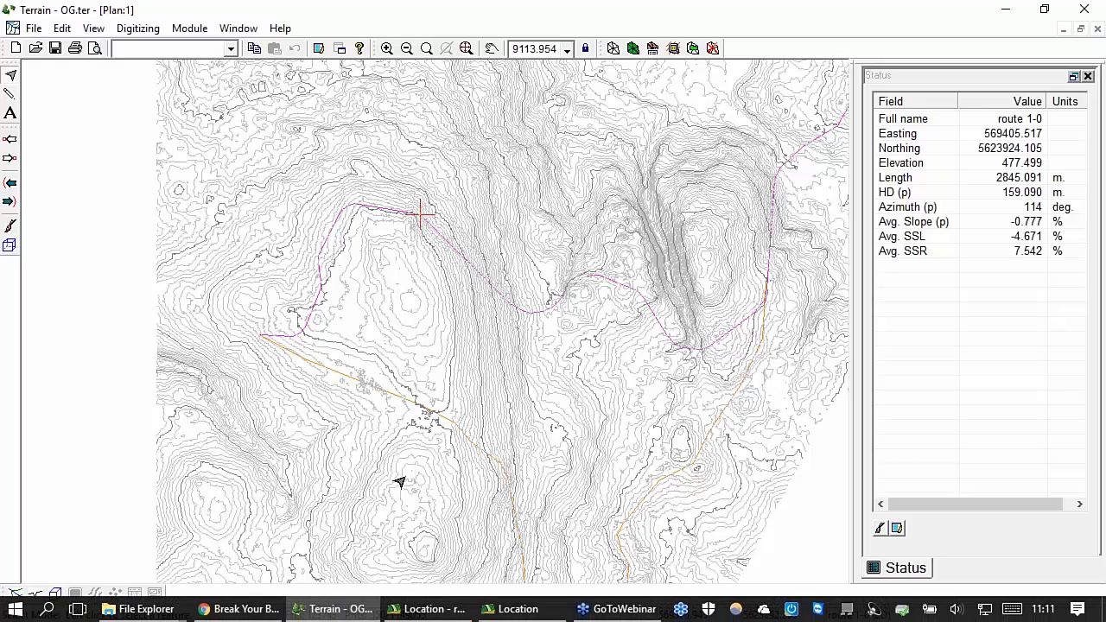
{"action": "mouse_move", "coordinate": [380, 353]}
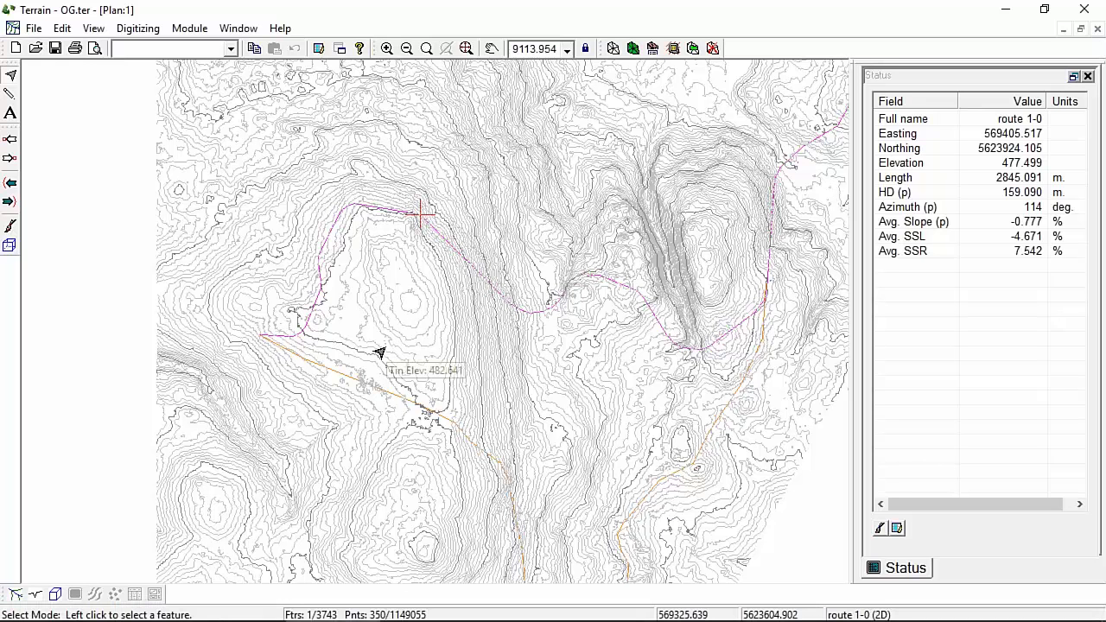
{"action": "mouse_move", "coordinate": [156, 191]}
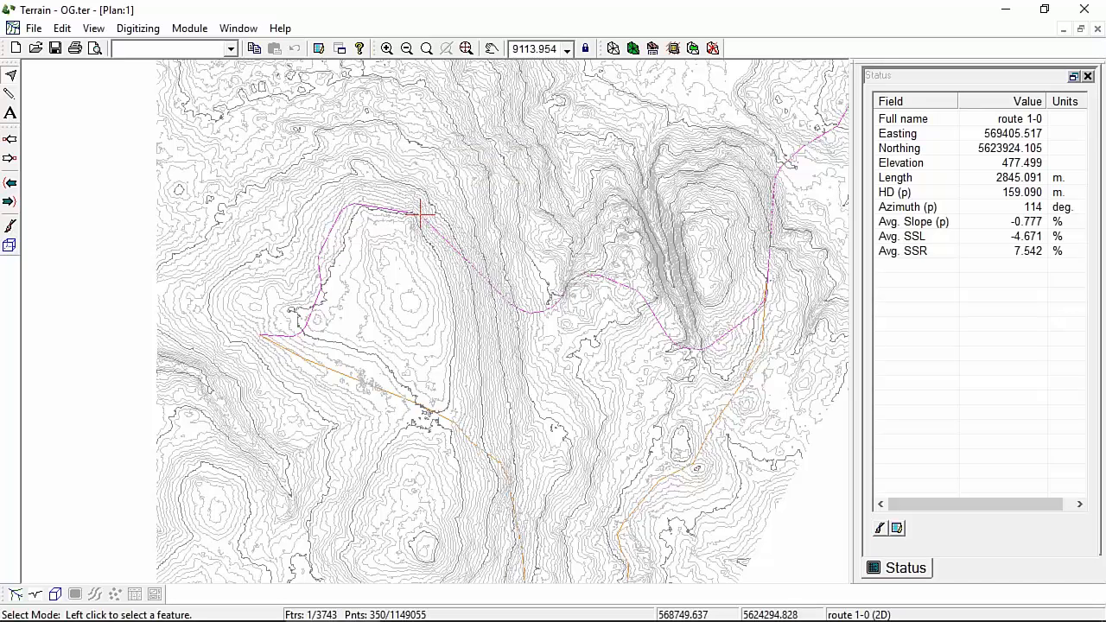
Switch to the Location module and create a new design from OG.ter, starting at the center of the terrain
{"action": "left_click", "coordinate": [189, 28]}
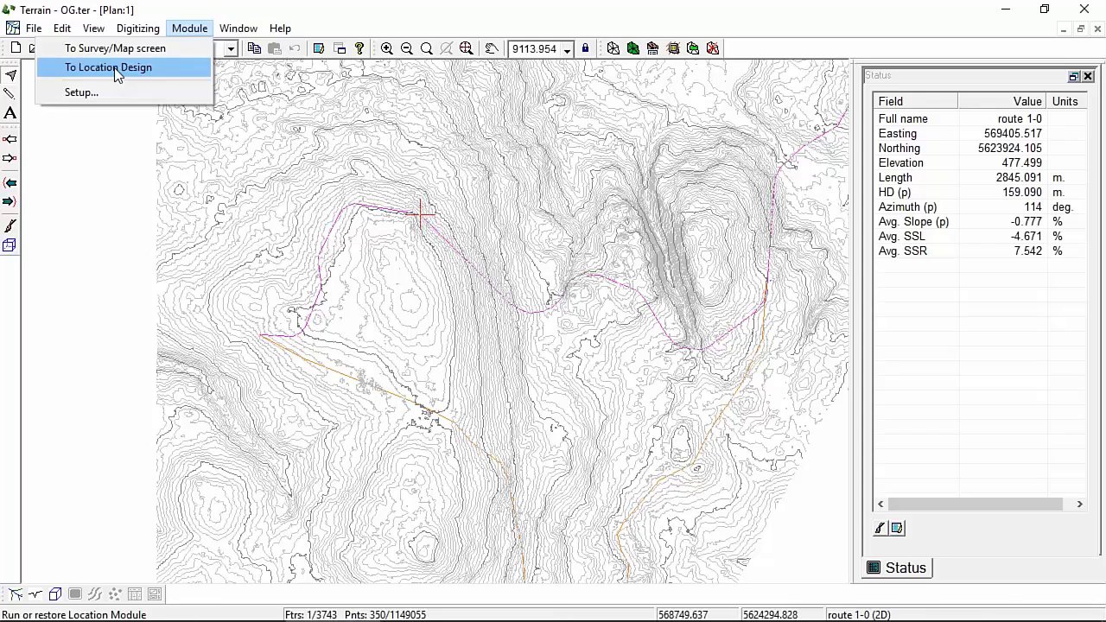
{"action": "left_click", "coordinate": [117, 70]}
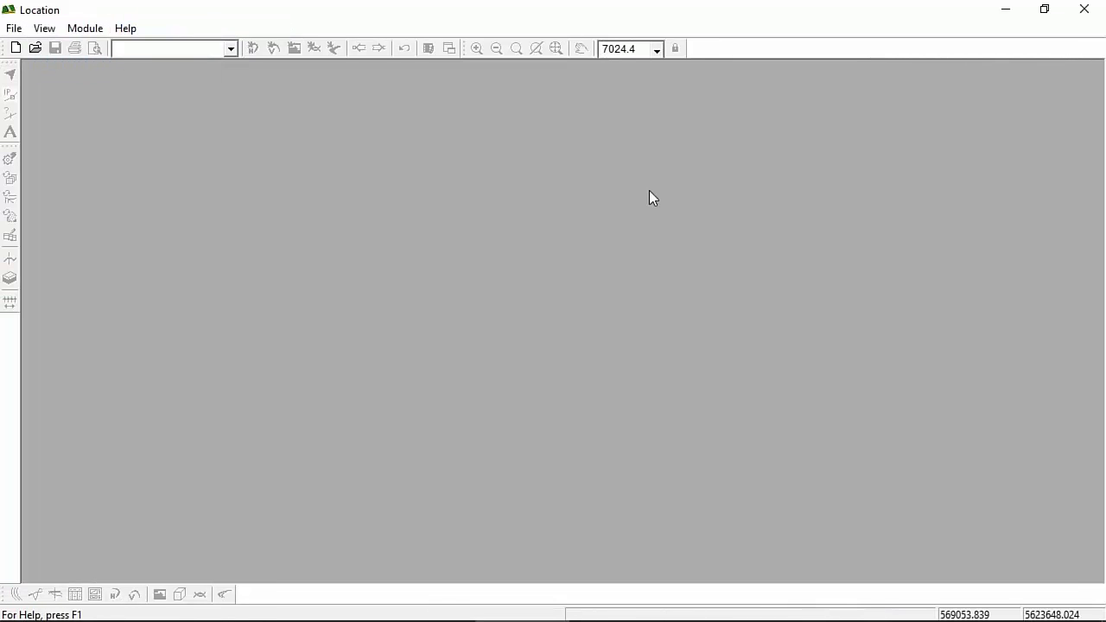
{"action": "left_click", "coordinate": [15, 47]}
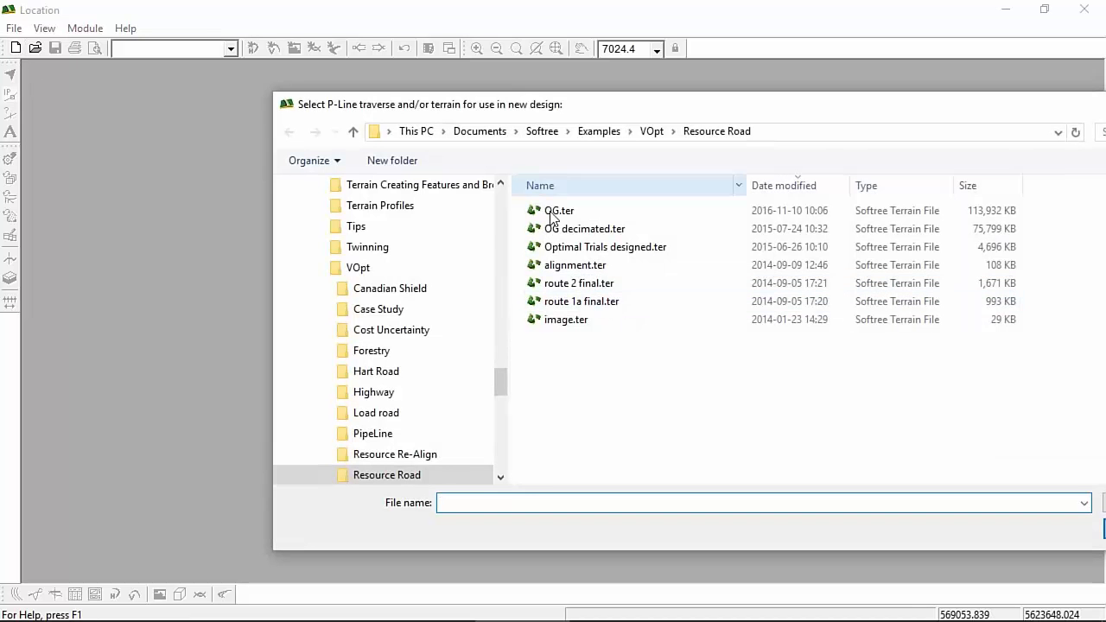
{"action": "left_click", "coordinate": [559, 214]}
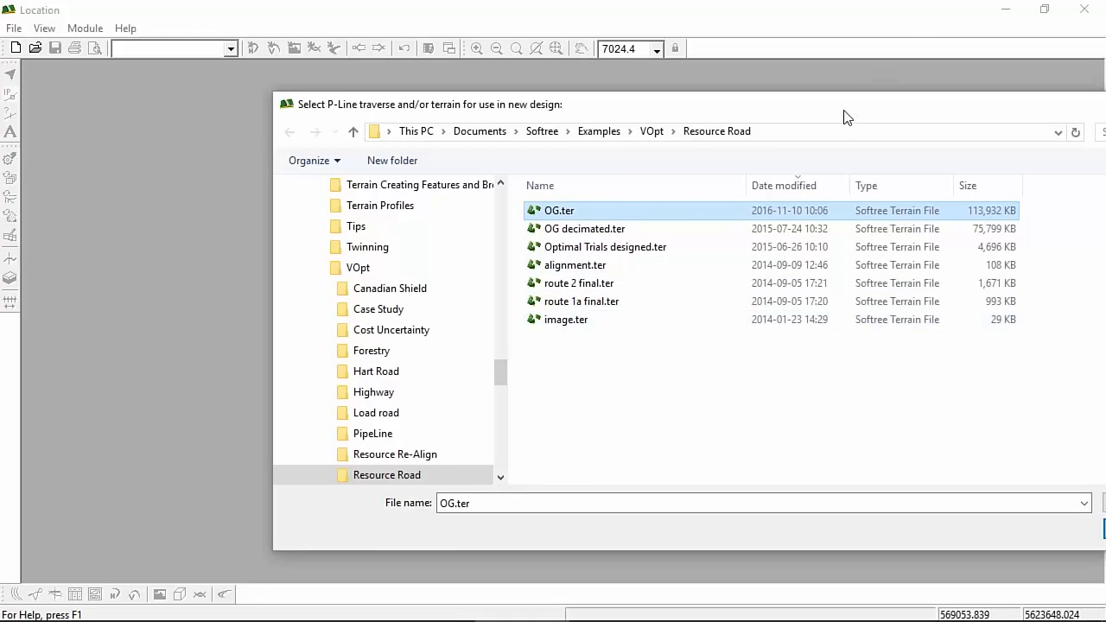
{"action": "left_click_drag", "start_coordinate": [847, 117], "coordinate": [666, 91]}
{"action": "left_click", "coordinate": [956, 506]}
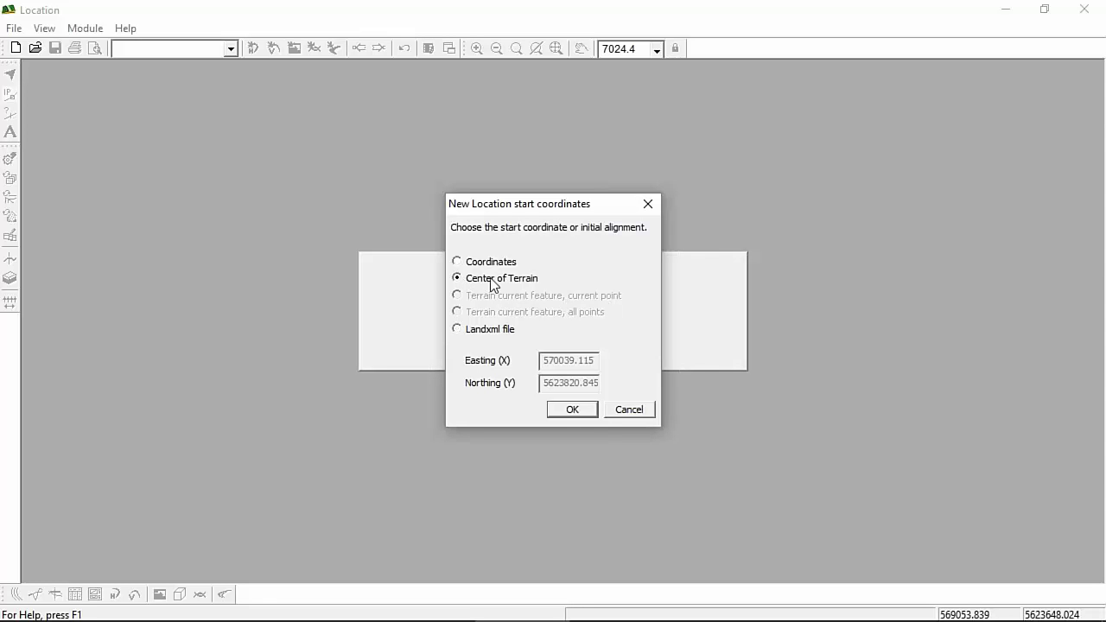
{"action": "left_click", "coordinate": [571, 412]}
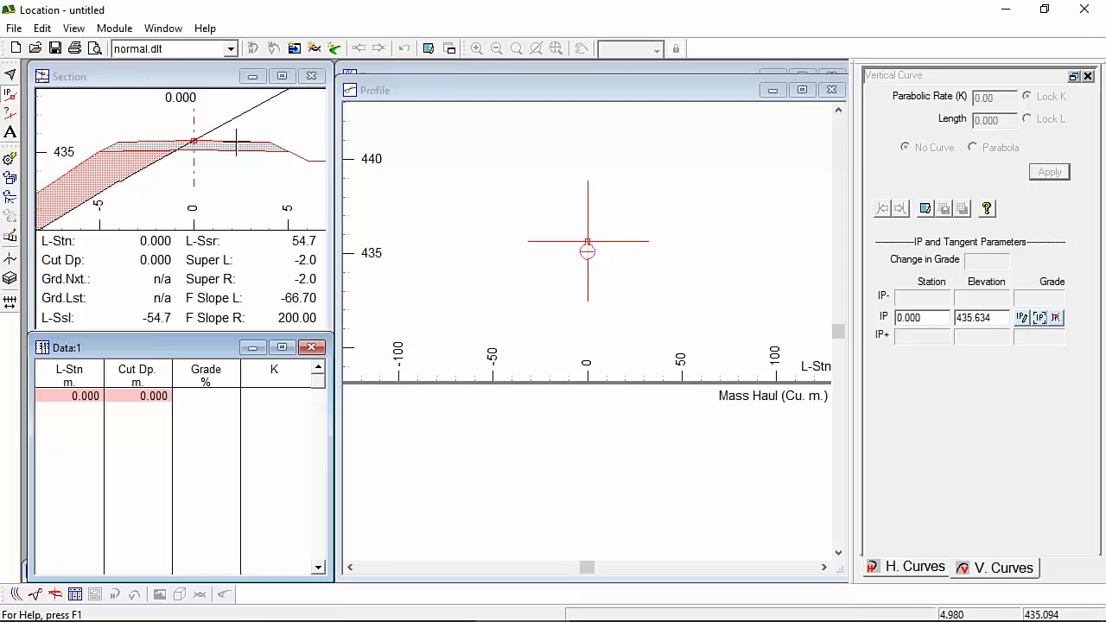
Bring up the plan of the new design and apply the pegging.dlt screen layout
{"action": "left_click", "coordinate": [11, 261]}
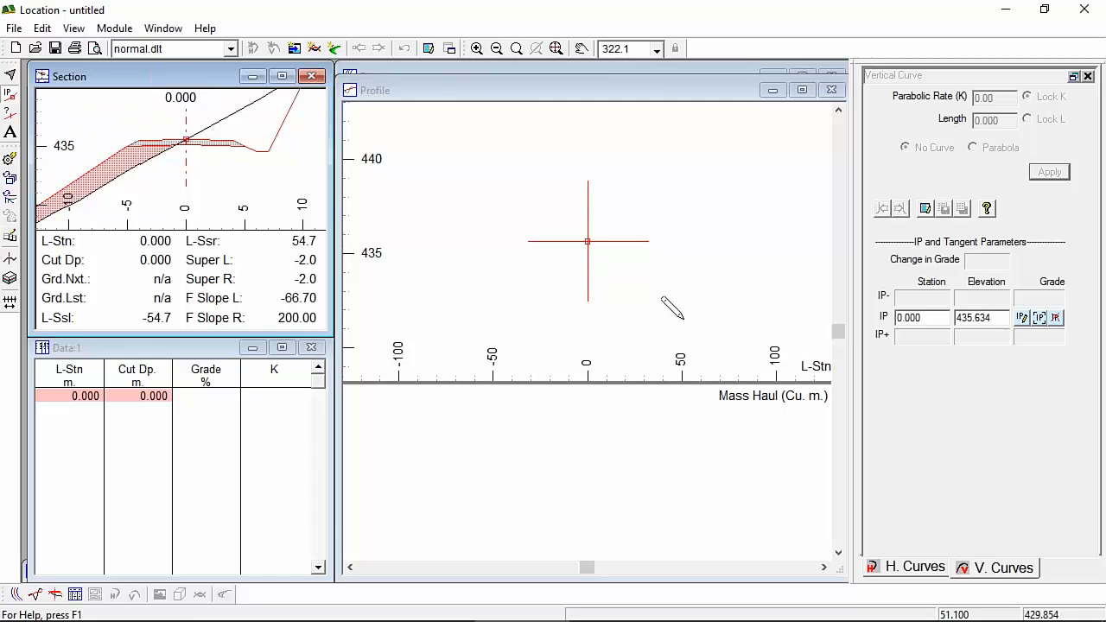
{"action": "key", "text": "ctrl+Tab"}
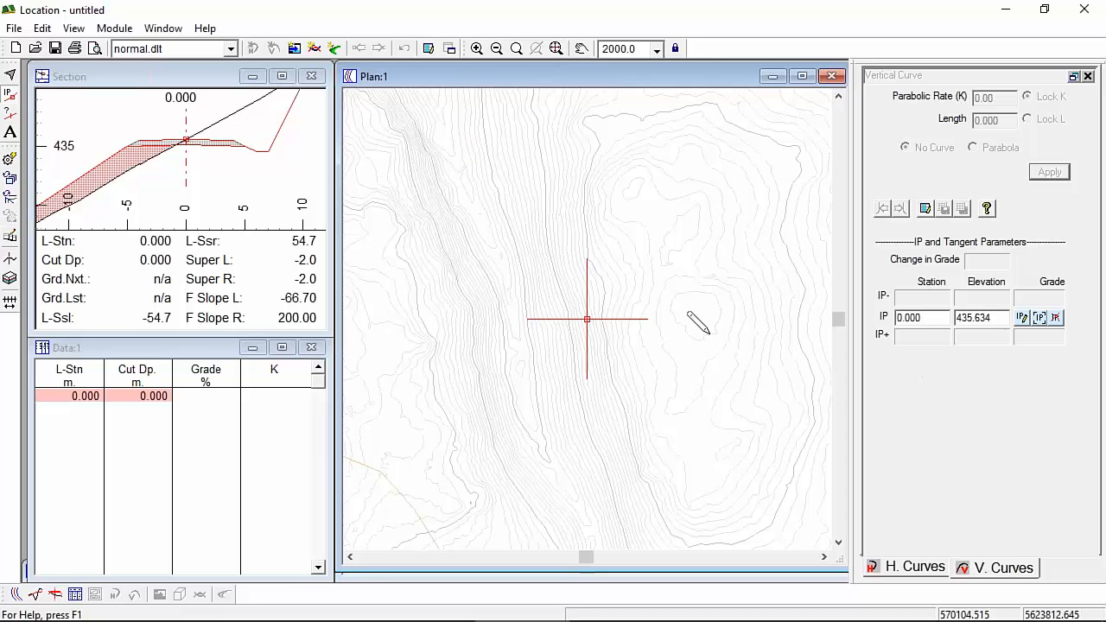
{"action": "scroll", "coordinate": [648, 369], "scroll_direction": "up", "scroll_amount": 6}
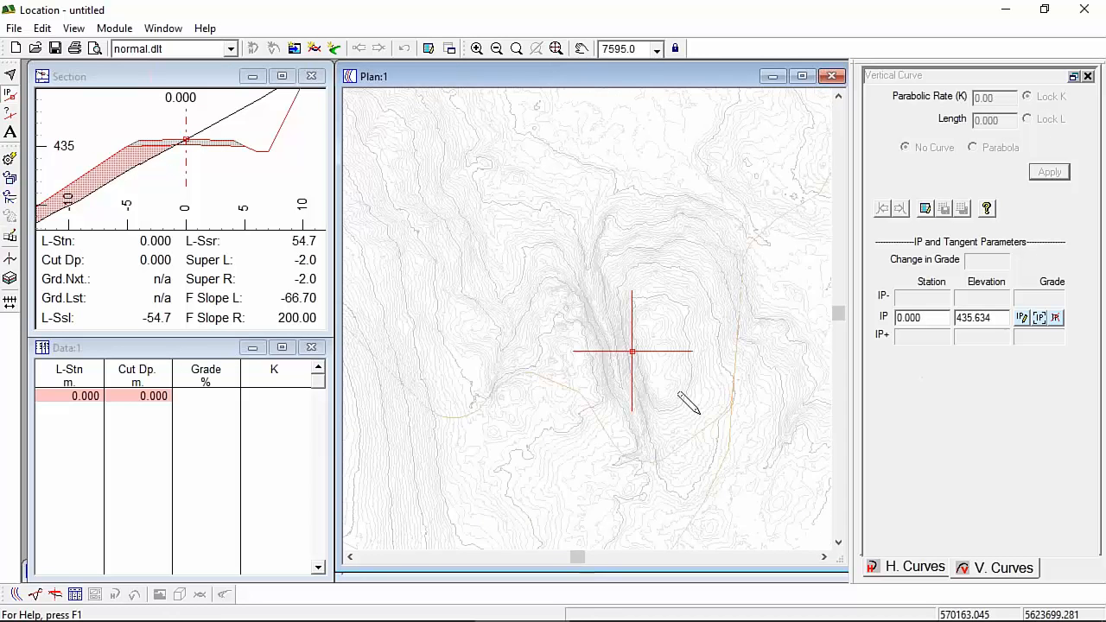
{"action": "scroll", "coordinate": [605, 388], "scroll_direction": "down", "scroll_amount": 2}
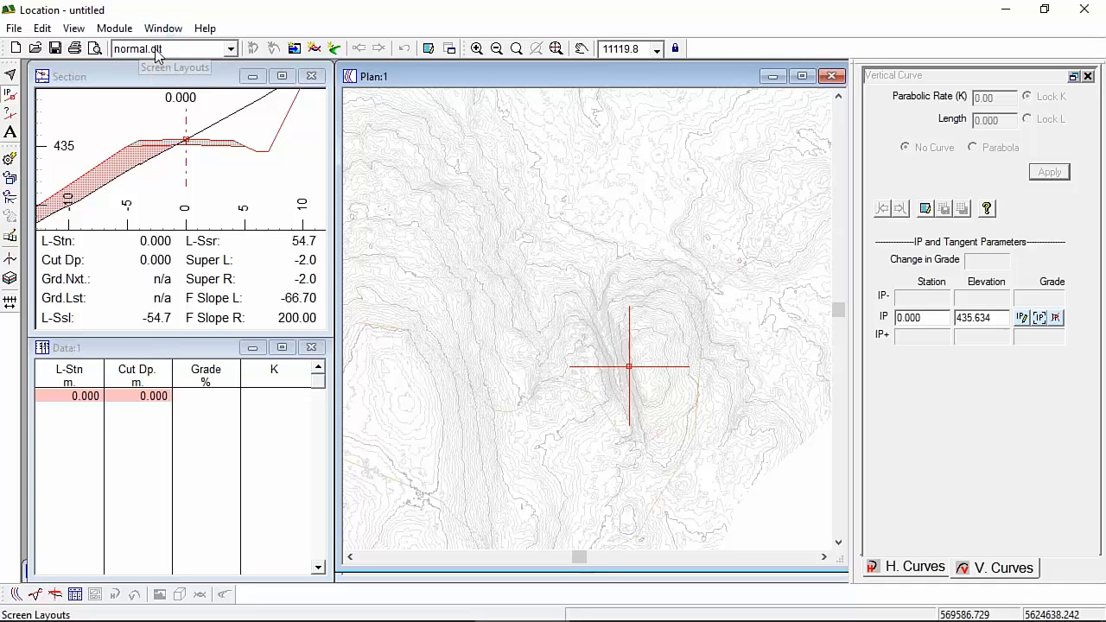
{"action": "left_click", "coordinate": [232, 49]}
{"action": "left_click_drag", "start_coordinate": [275, 97], "coordinate": [295, 140]}
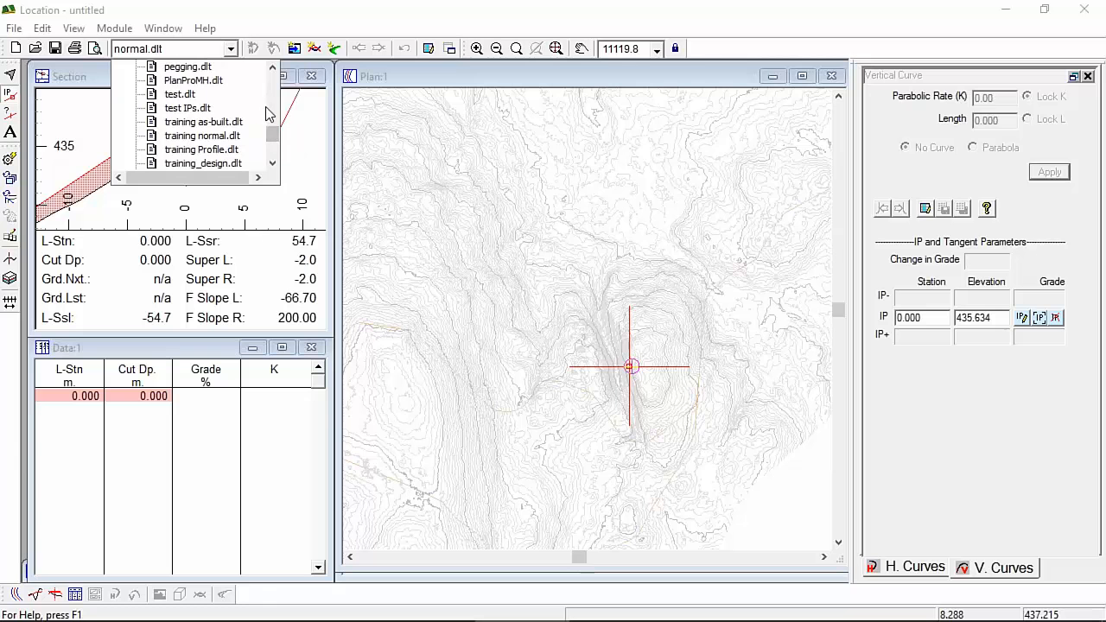
{"action": "left_click", "coordinate": [186, 67]}
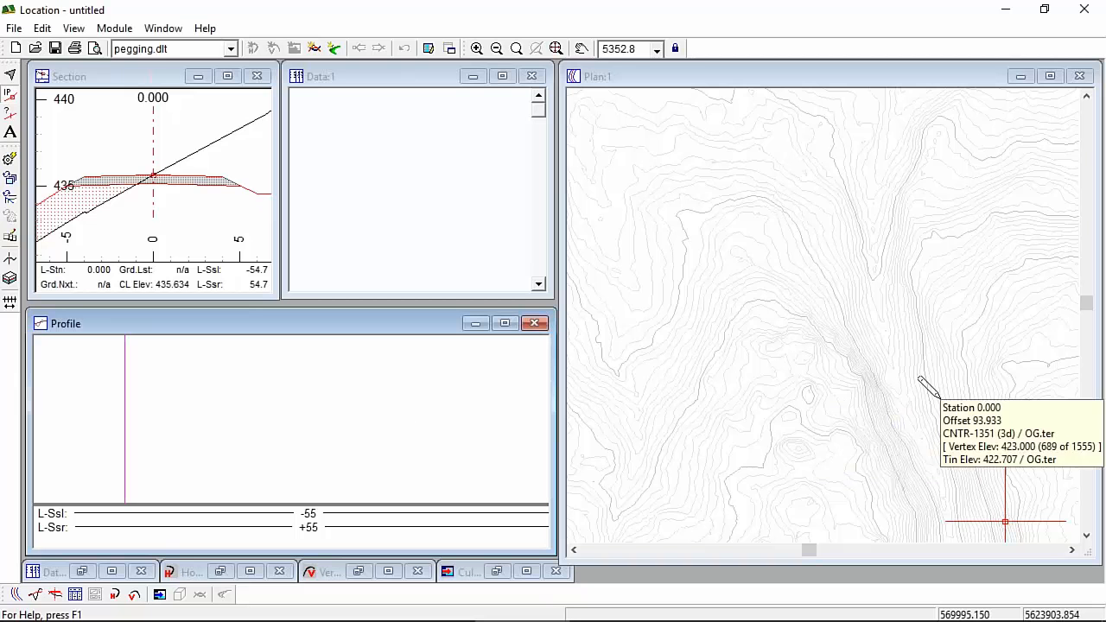
Move the alignment's start point to the western end of the existing routes in the plan
{"action": "scroll", "coordinate": [880, 329], "scroll_direction": "down", "scroll_amount": 1}
{"action": "scroll", "coordinate": [880, 330], "scroll_direction": "down", "scroll_amount": 3}
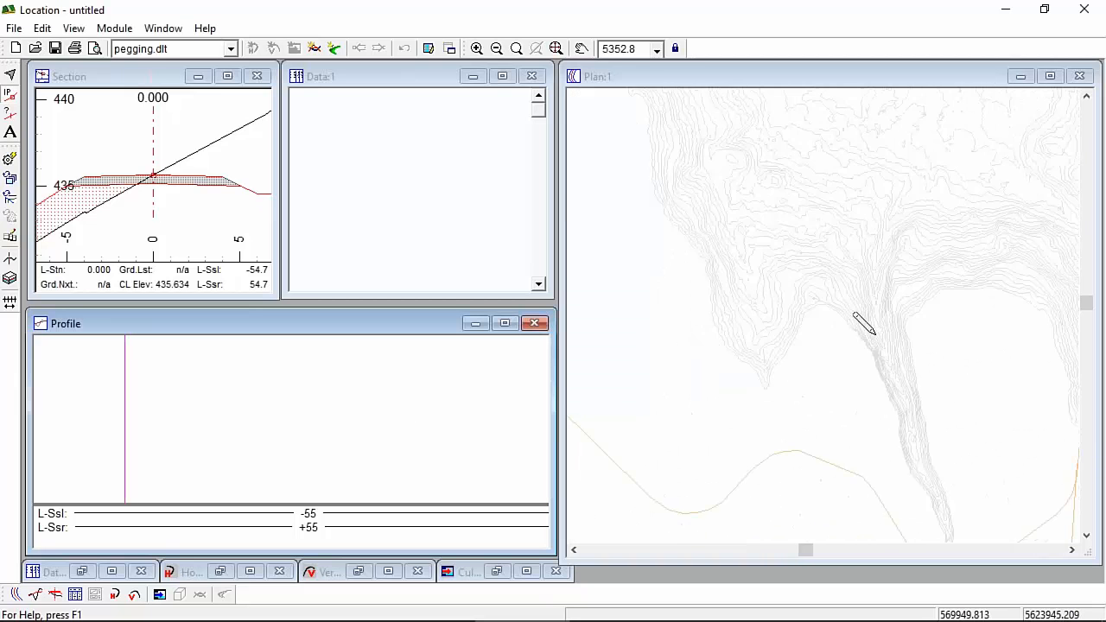
{"action": "scroll", "coordinate": [907, 305], "scroll_direction": "up", "scroll_amount": 3}
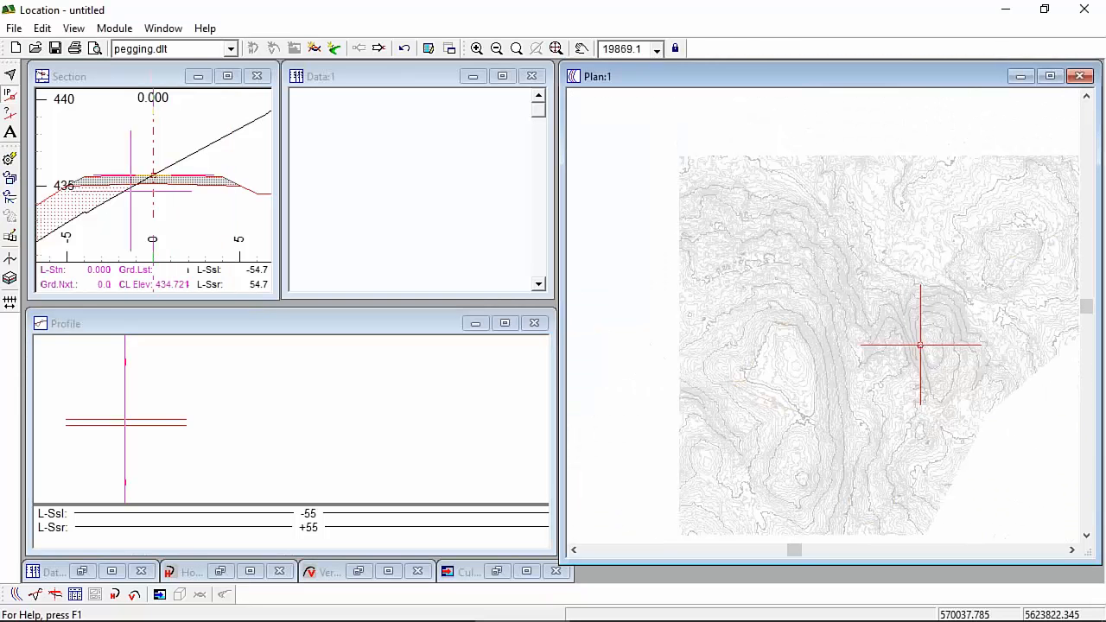
{"action": "left_click", "coordinate": [724, 381]}
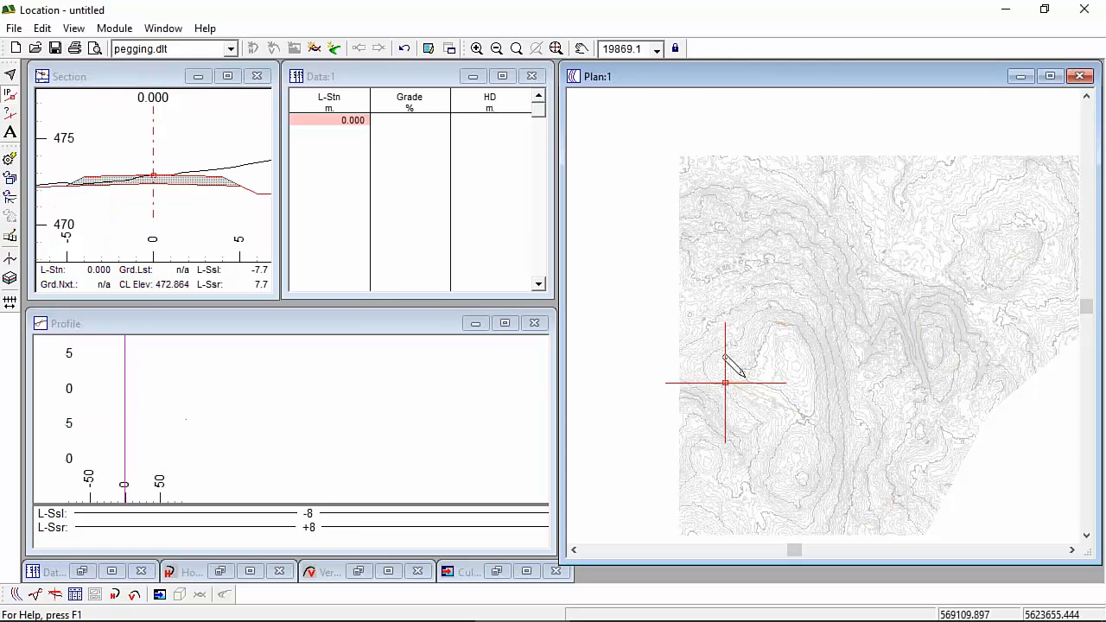
{"action": "scroll", "coordinate": [766, 383], "scroll_direction": "up", "scroll_amount": 5}
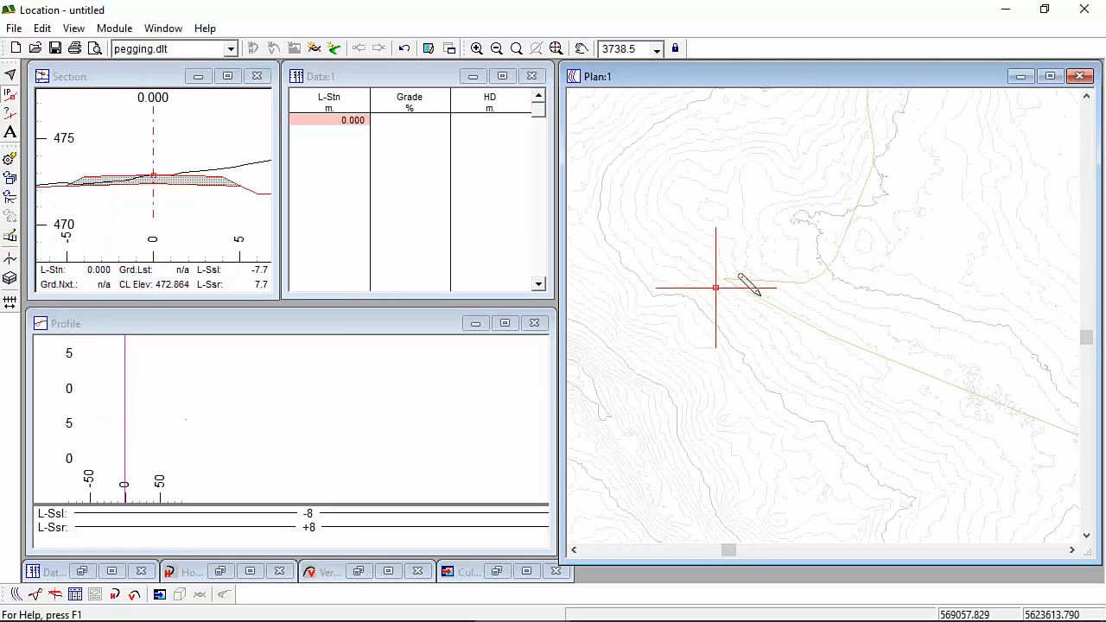
{"action": "mouse_move", "coordinate": [1028, 370]}
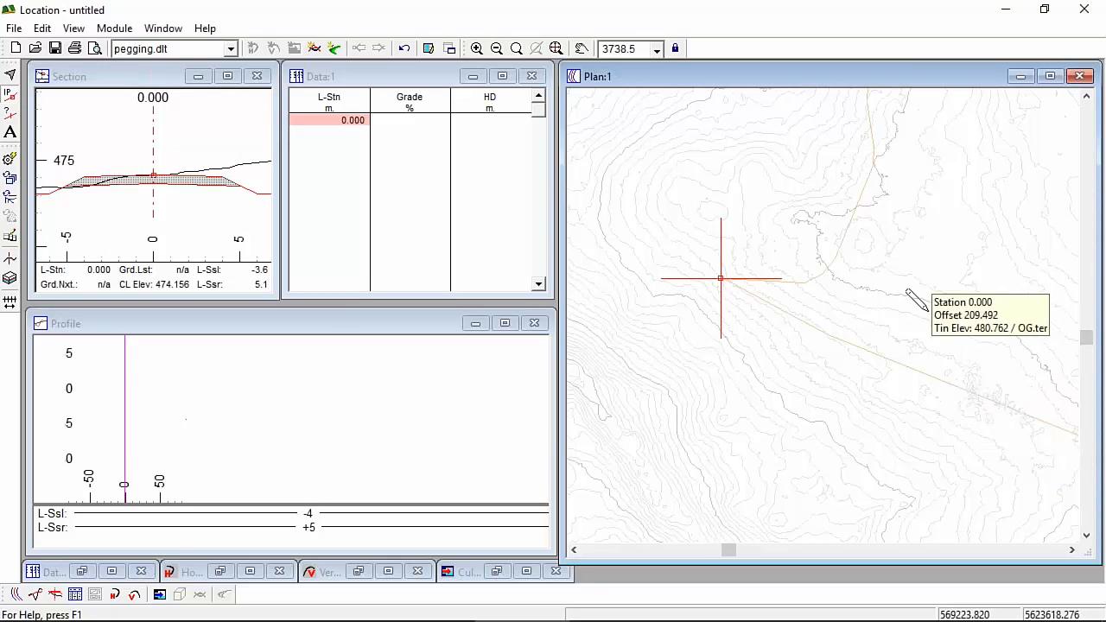
Examine the terrain and the two background routes leading away from the start point in the plan
{"action": "scroll", "coordinate": [914, 304], "scroll_direction": "down", "scroll_amount": 1}
{"action": "scroll", "coordinate": [919, 314], "scroll_direction": "down", "scroll_amount": 3}
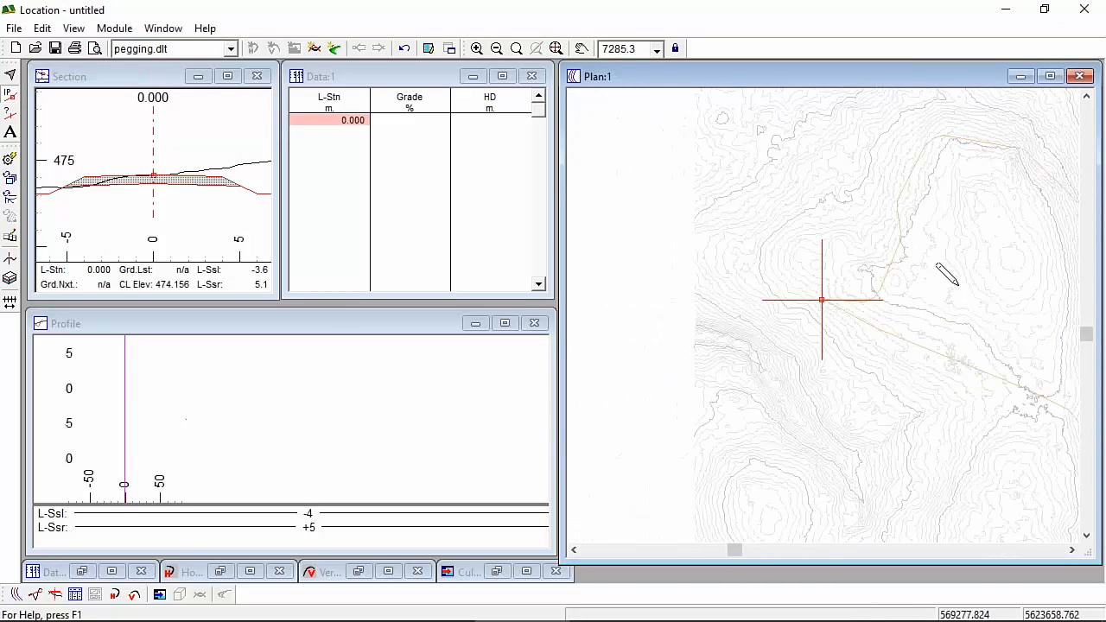
{"action": "scroll", "coordinate": [941, 273], "scroll_direction": "up", "scroll_amount": 1}
{"action": "middle_click_drag", "start_coordinate": [901, 262], "coordinate": [791, 249]}
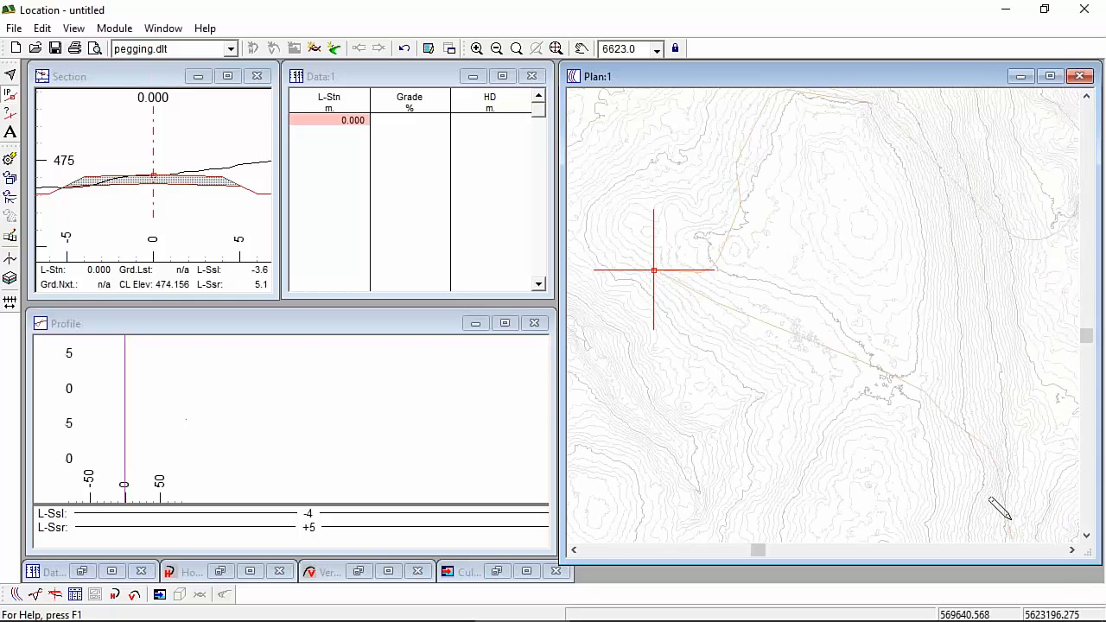
{"action": "mouse_move", "coordinate": [977, 374]}
{"action": "scroll", "coordinate": [932, 327], "scroll_direction": "down", "scroll_amount": 1}
{"action": "scroll", "coordinate": [932, 327], "scroll_direction": "down", "scroll_amount": 4}
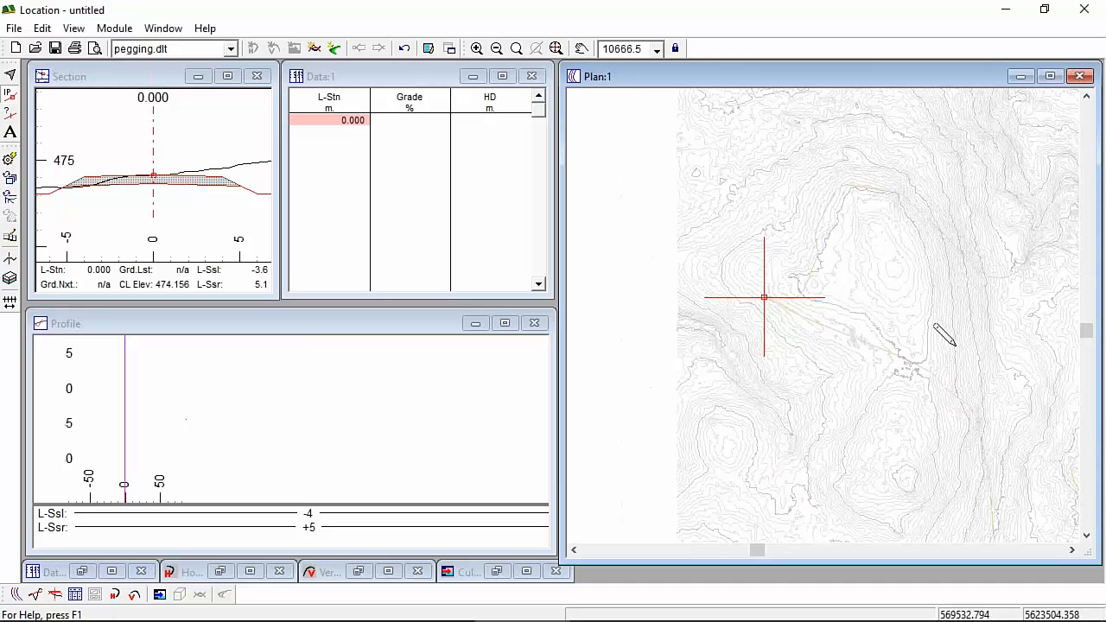
{"action": "middle_click_drag", "start_coordinate": [943, 335], "coordinate": [869, 297]}
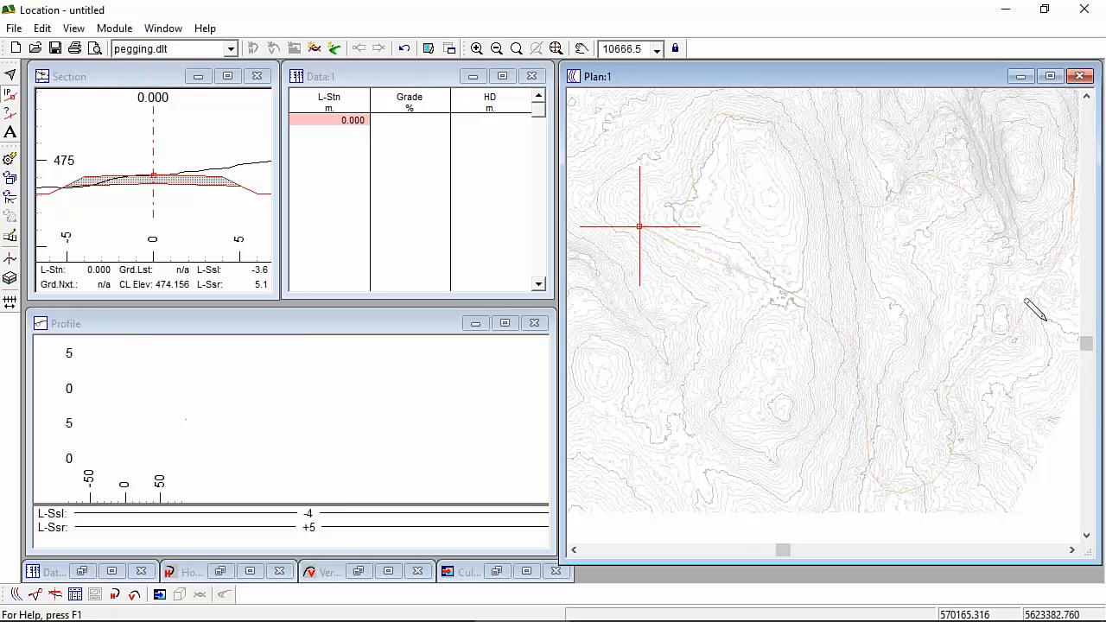
{"action": "mouse_move", "coordinate": [957, 347]}
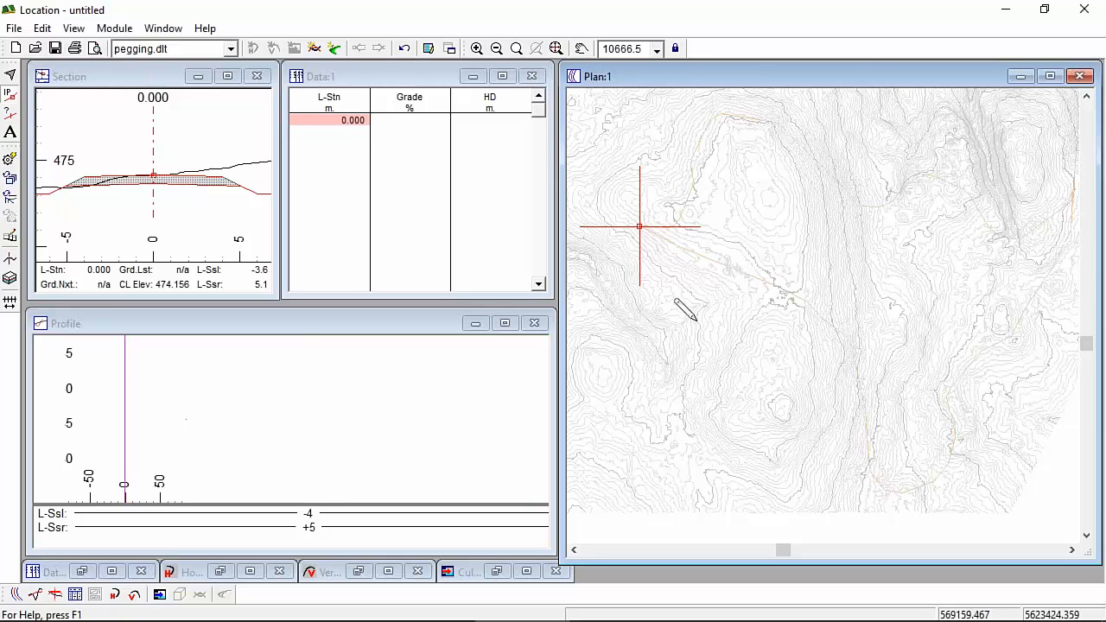
{"action": "mouse_move", "coordinate": [980, 439]}
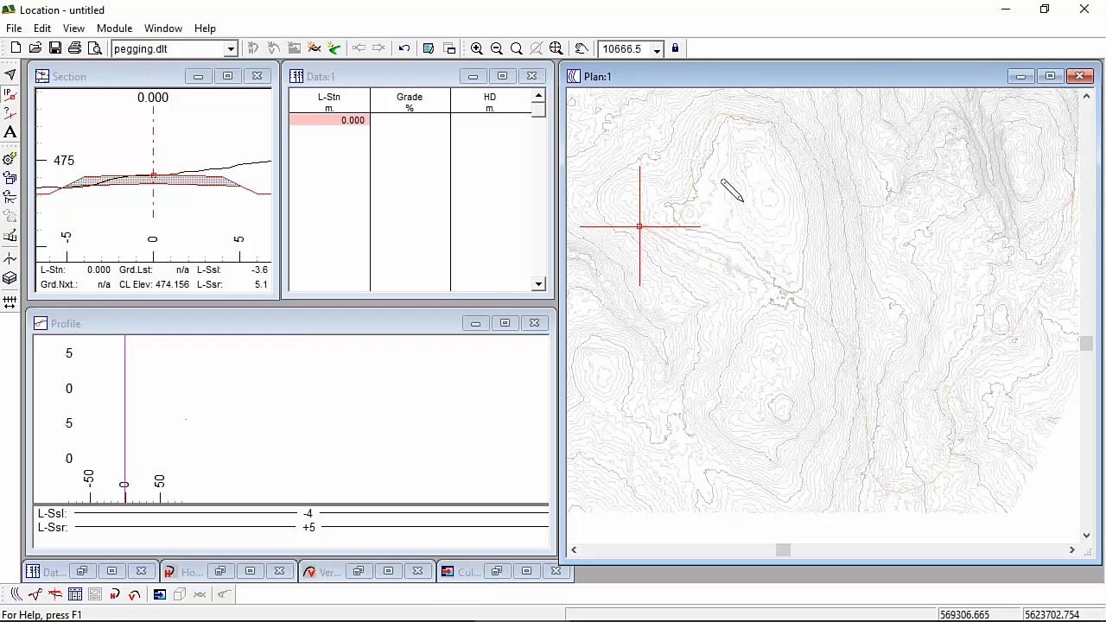
Add a second intersection point about 572 m east-southeast of the start point, near the southern background route
{"action": "left_click", "coordinate": [797, 205]}
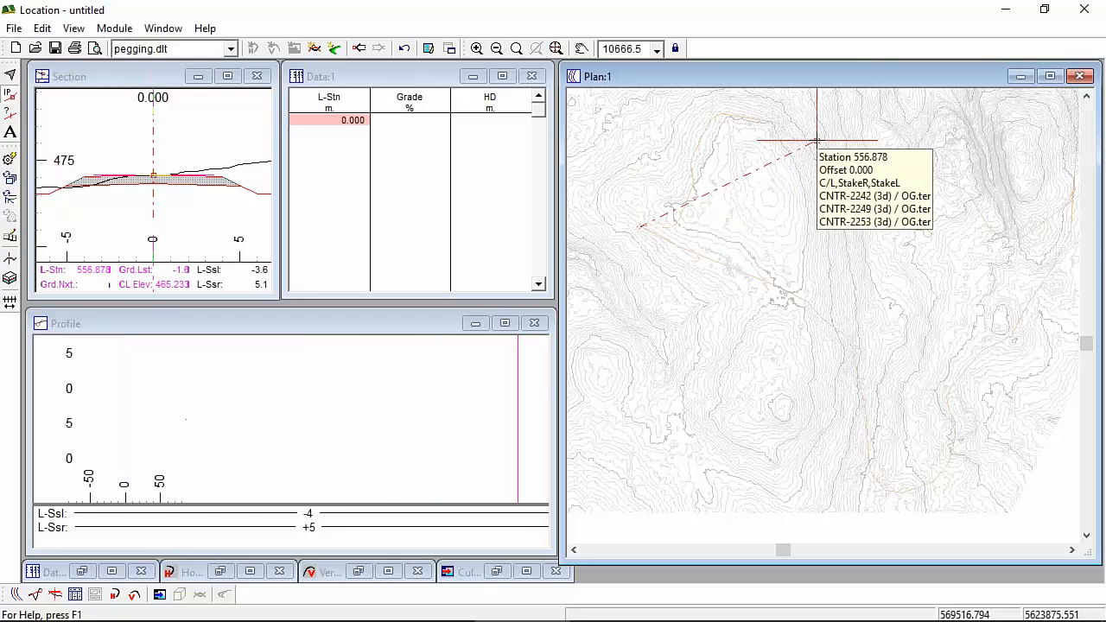
{"action": "left_click", "coordinate": [826, 302]}
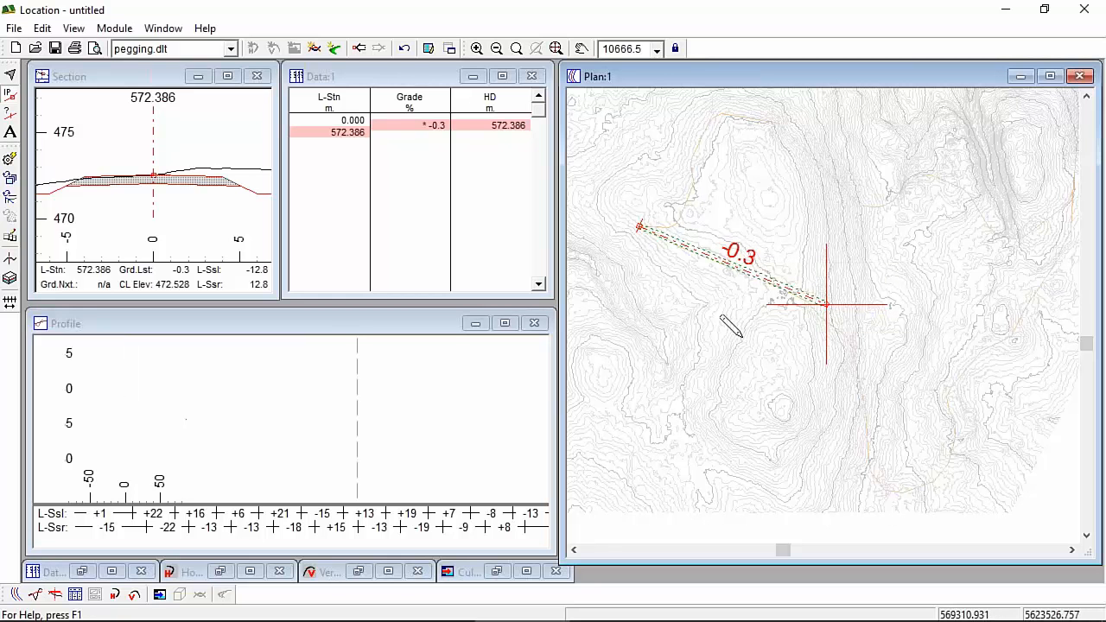
Check the plan's label settings for Horz. IP's at Curves and L-Line Grades and leave without changes
{"action": "right_click", "coordinate": [720, 294]}
{"action": "left_click", "coordinate": [820, 432]}
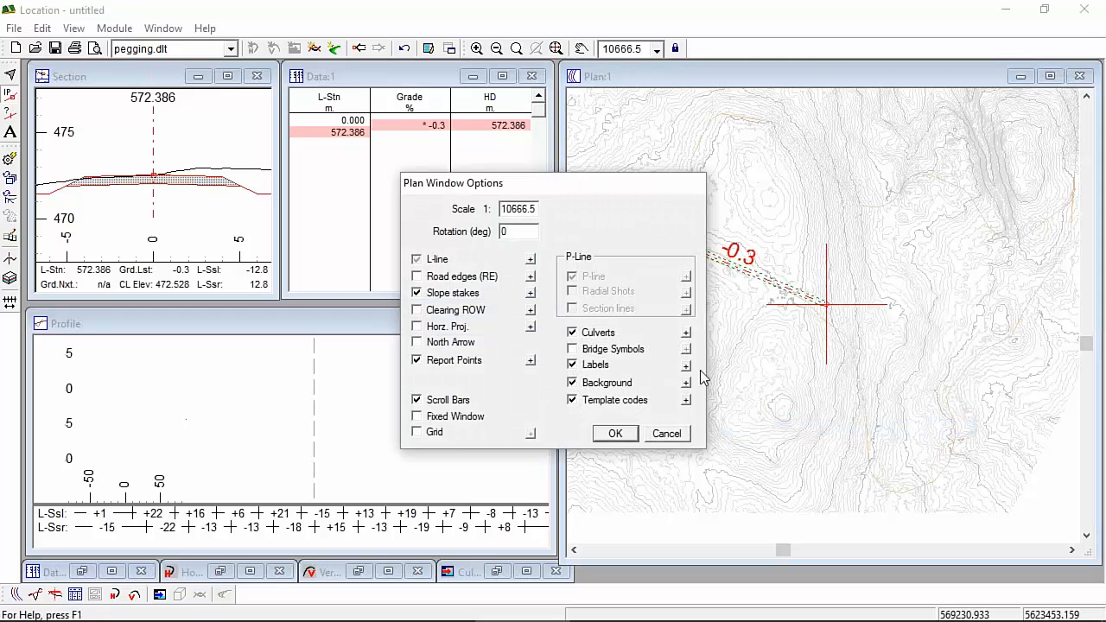
{"action": "left_click", "coordinate": [686, 366]}
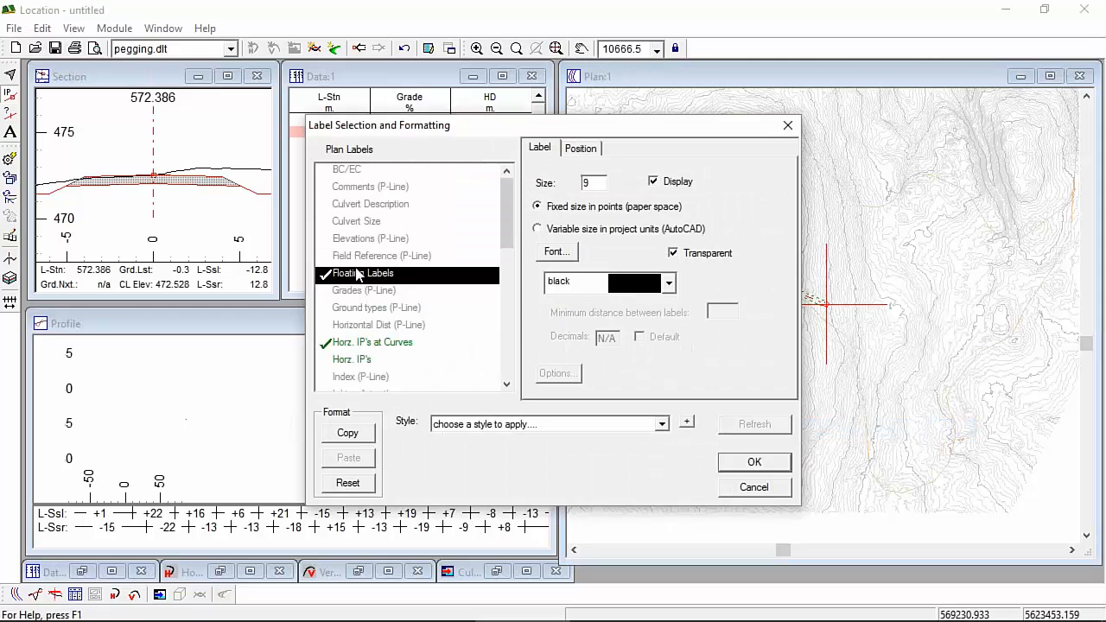
{"action": "left_click", "coordinate": [362, 344]}
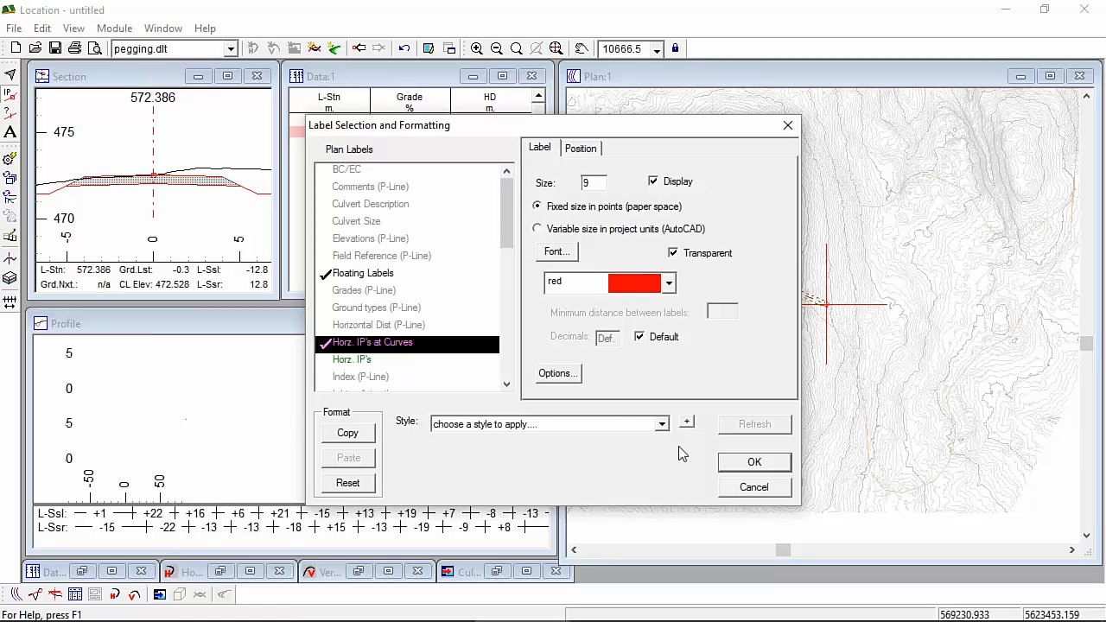
{"action": "scroll", "coordinate": [506, 213], "scroll_direction": "down", "scroll_amount": 2}
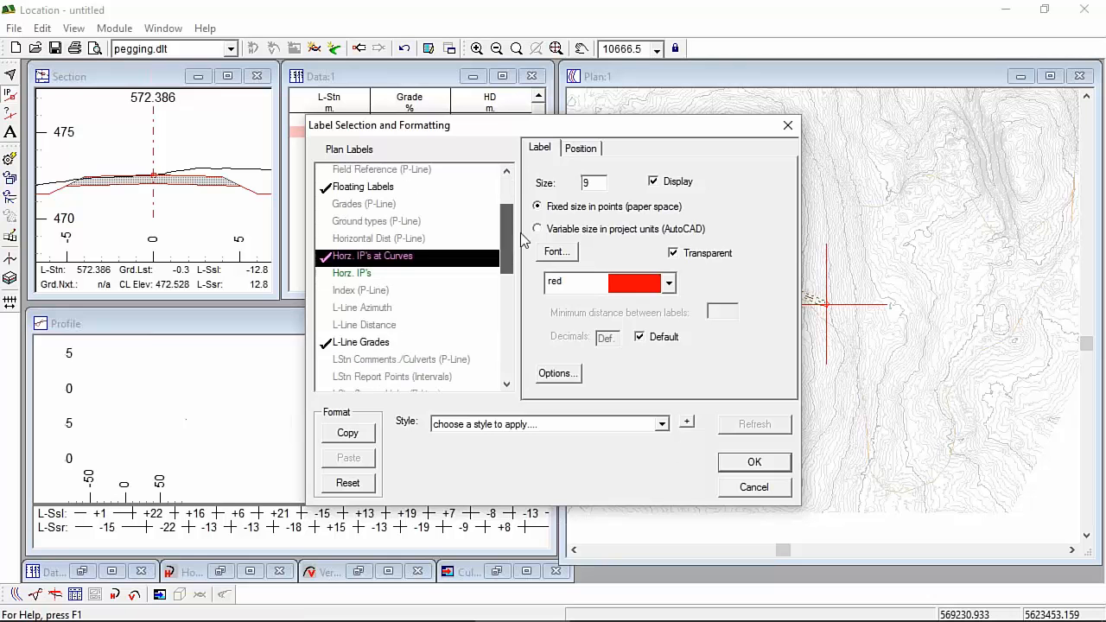
{"action": "left_click", "coordinate": [344, 327]}
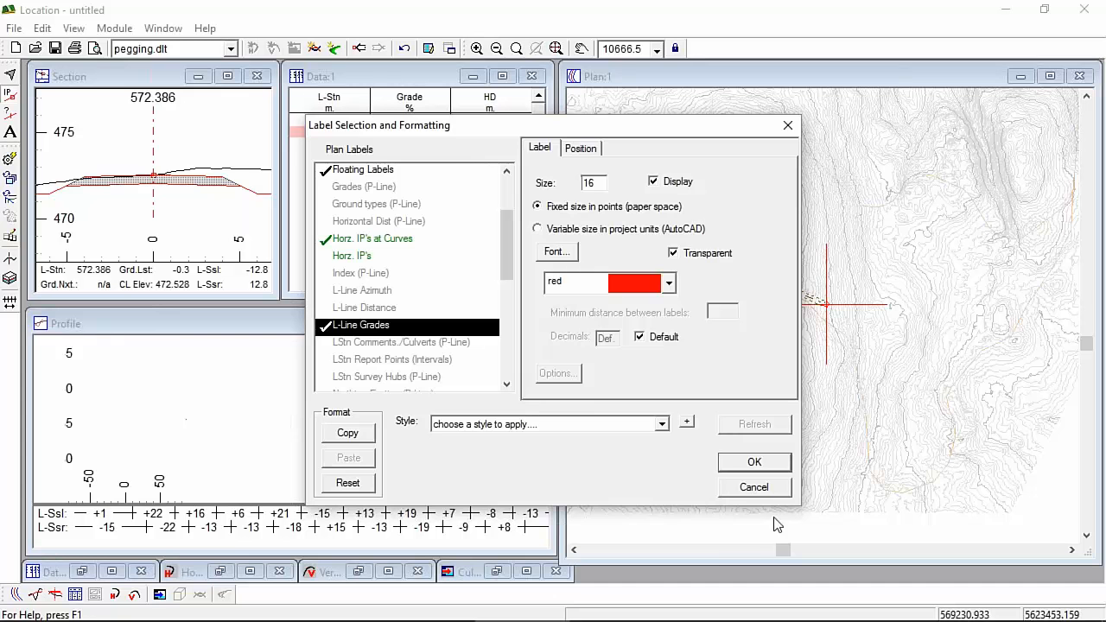
{"action": "left_click", "coordinate": [754, 487]}
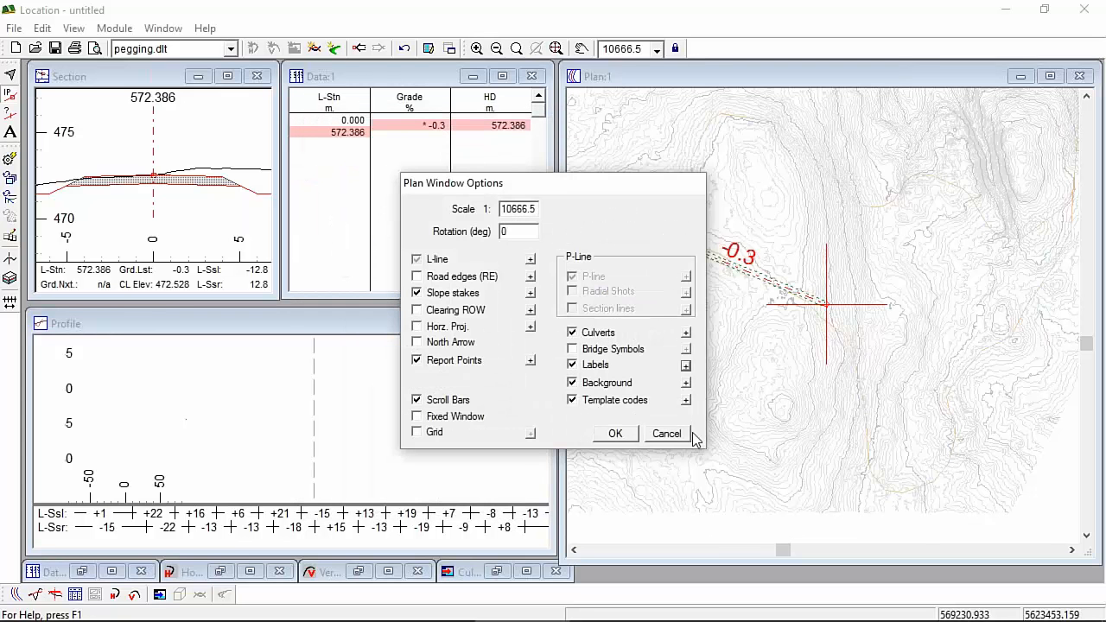
{"action": "left_click", "coordinate": [674, 435]}
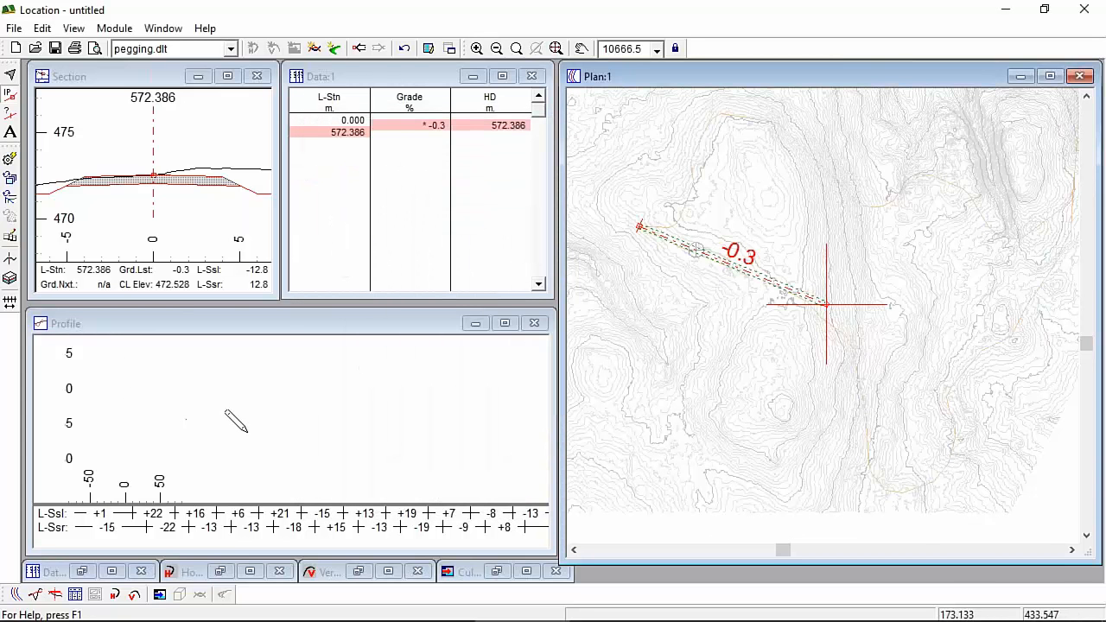
Move the last intersection point back along the southern background route to about station 485 m
{"action": "left_click", "coordinate": [213, 324]}
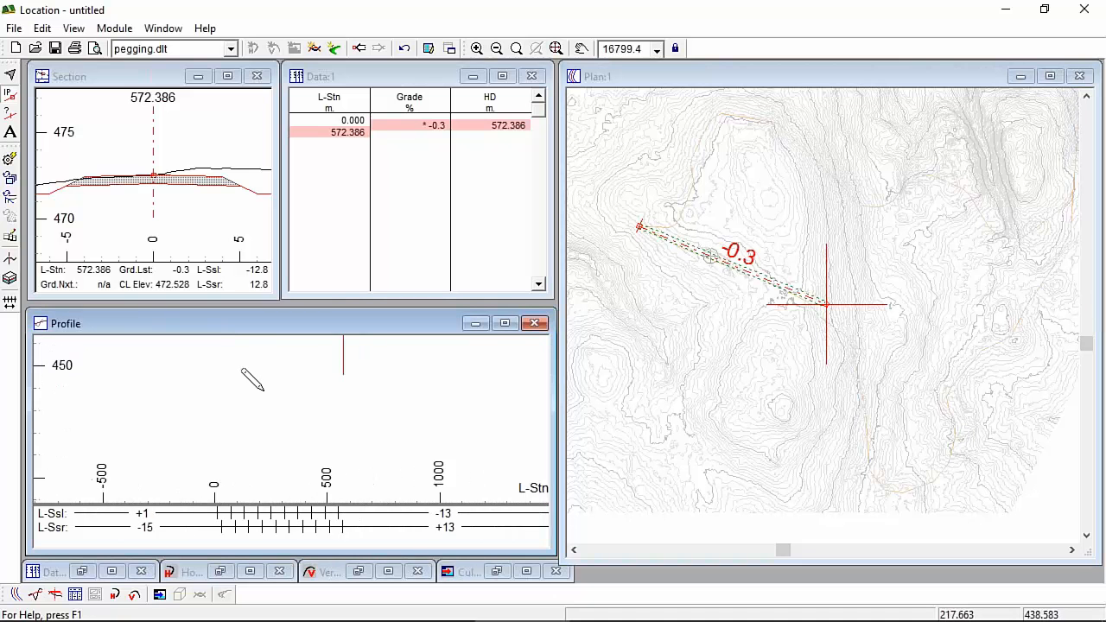
{"action": "scroll", "coordinate": [271, 396], "scroll_direction": "up", "scroll_amount": 5}
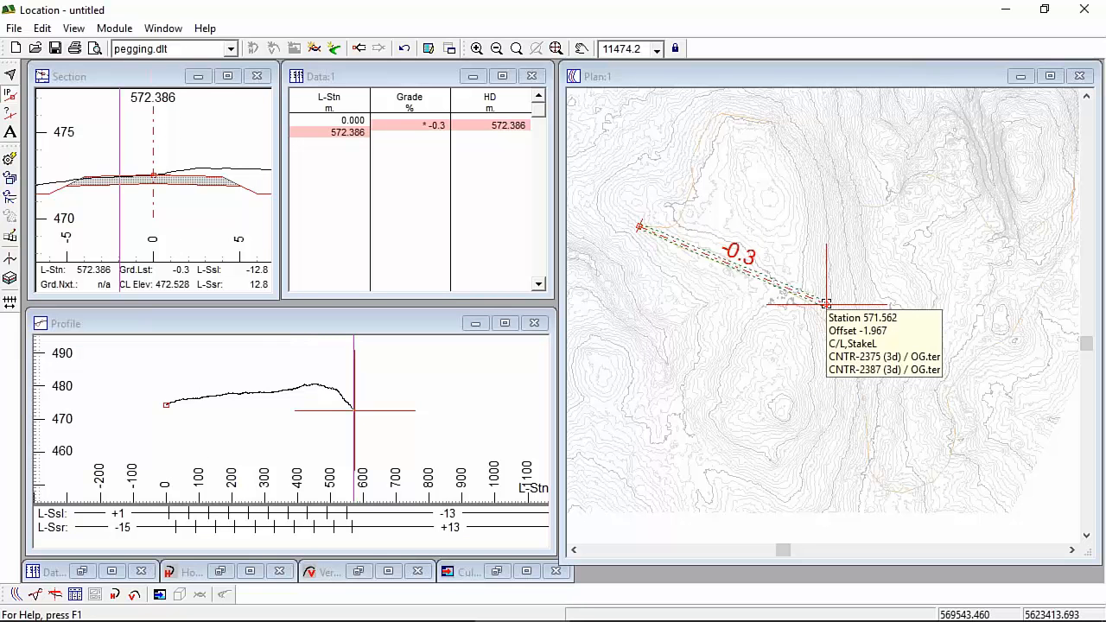
{"action": "left_click", "coordinate": [826, 305]}
{"action": "left_click", "coordinate": [798, 293]}
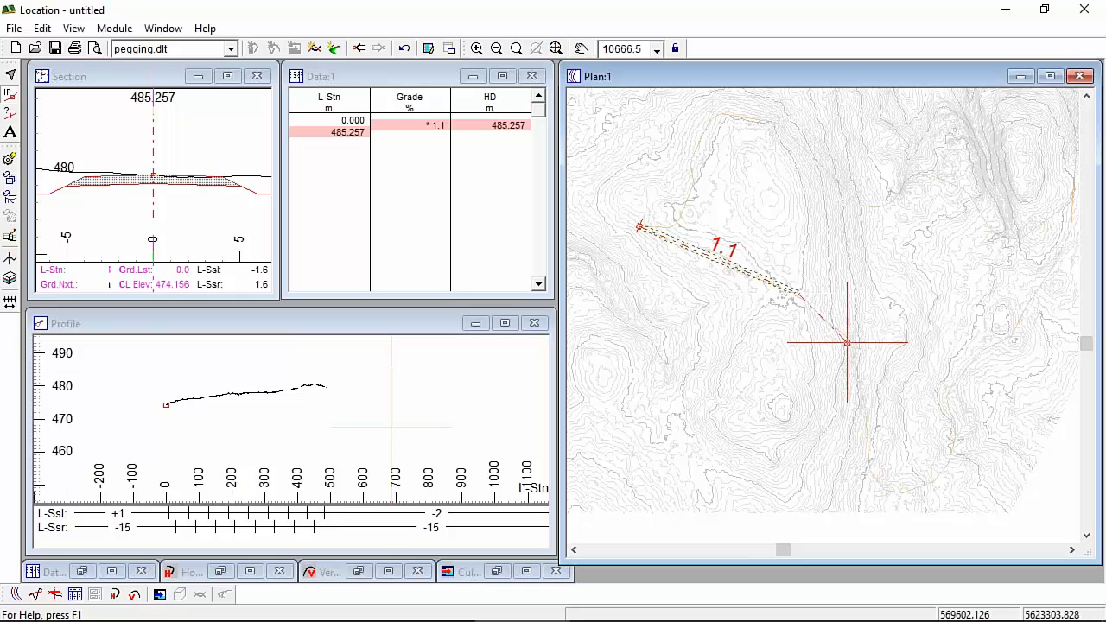
Add two more intersection points along the southern background route, at about stations 738 m and 1077 m
{"action": "left_click", "coordinate": [875, 299]}
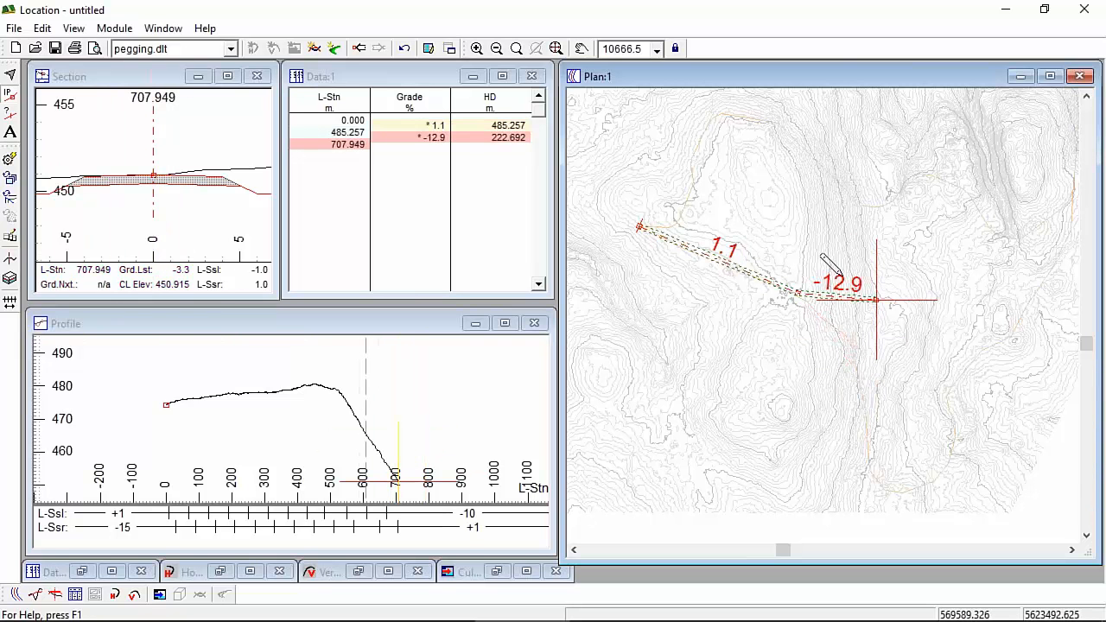
{"action": "left_click_drag", "start_coordinate": [877, 299], "coordinate": [860, 356]}
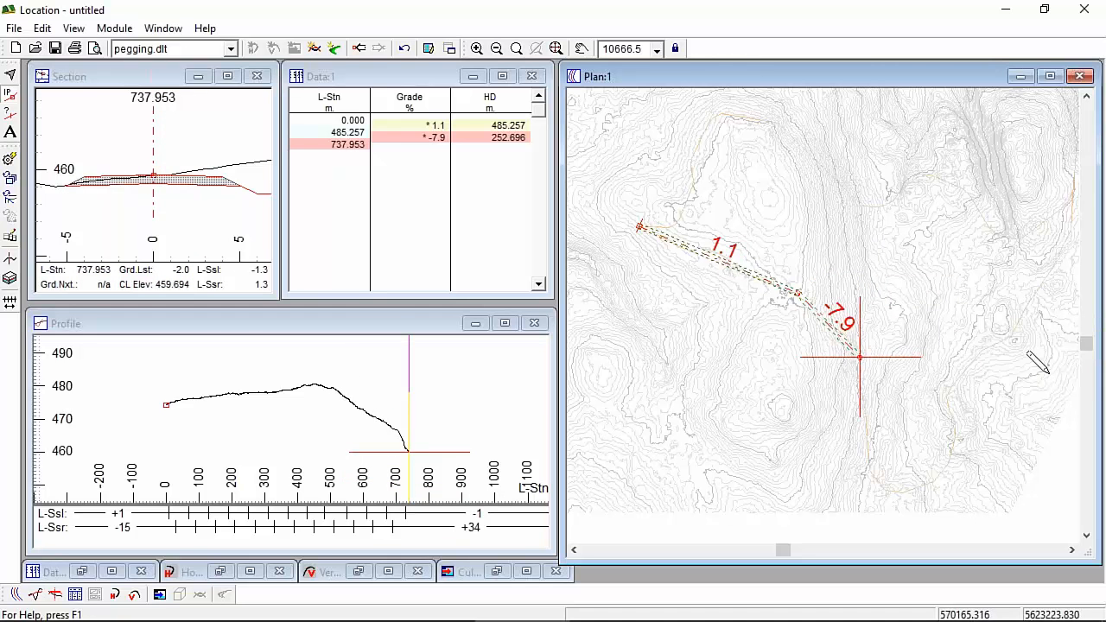
{"action": "middle_click_drag", "start_coordinate": [859, 390], "coordinate": [824, 251]}
{"action": "left_click_drag", "start_coordinate": [840, 287], "coordinate": [841, 324]}
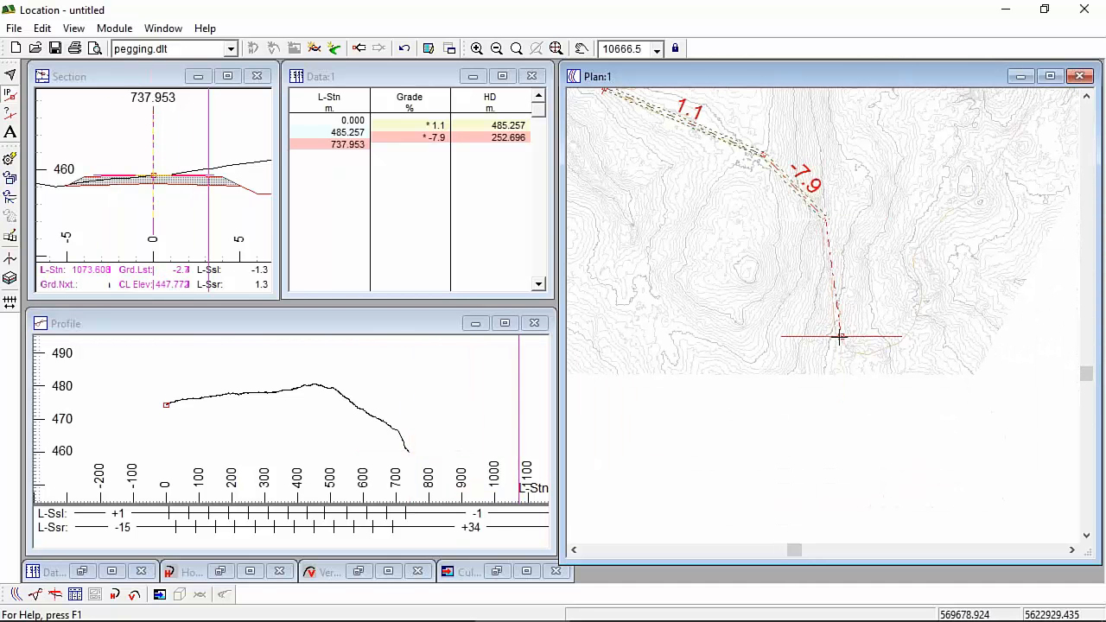
{"action": "left_click", "coordinate": [840, 337]}
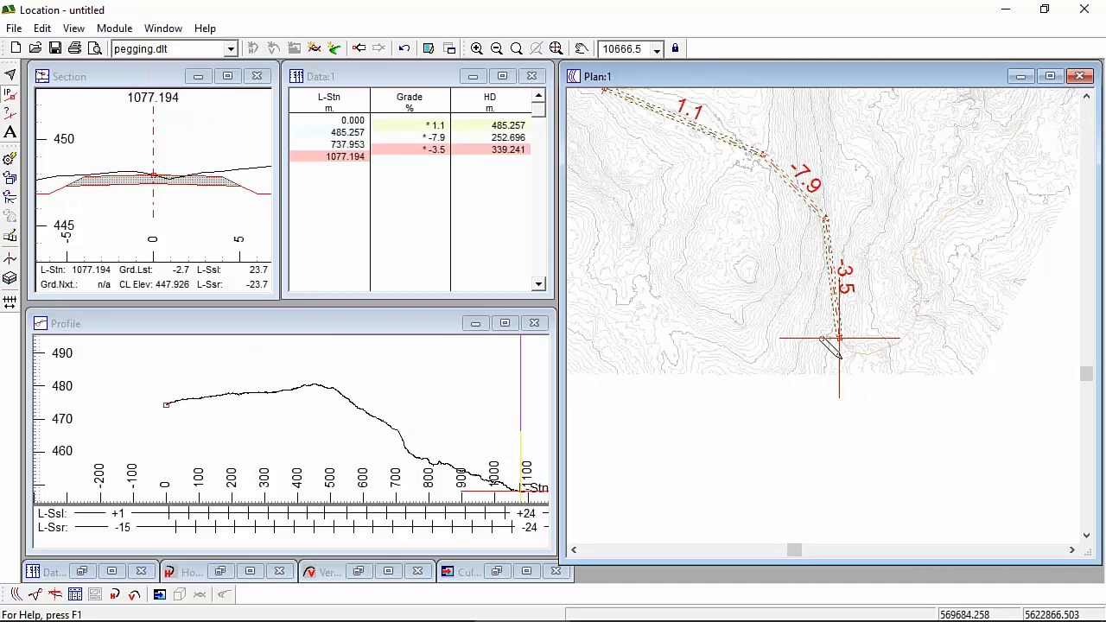
Move the second-to-last intersection point back to about station 702 m and add another just beyond it at about station 790 m
{"action": "middle_click_drag", "start_coordinate": [458, 391], "coordinate": [423, 360]}
{"action": "scroll", "coordinate": [423, 363], "scroll_direction": "down", "scroll_amount": 1}
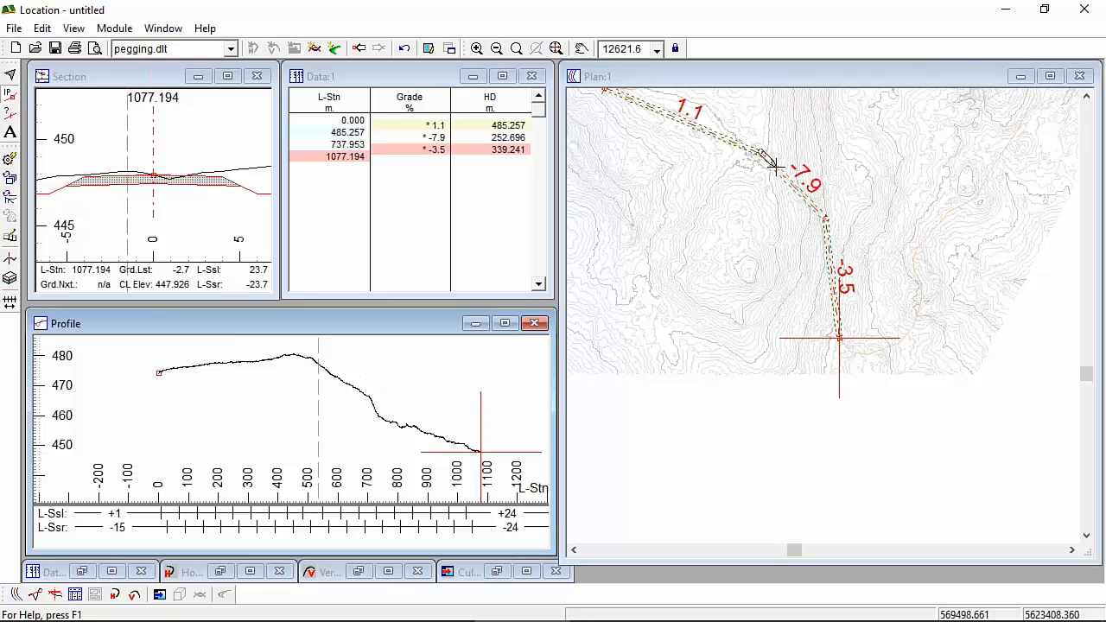
{"action": "scroll", "coordinate": [772, 166], "scroll_direction": "up", "scroll_amount": 1}
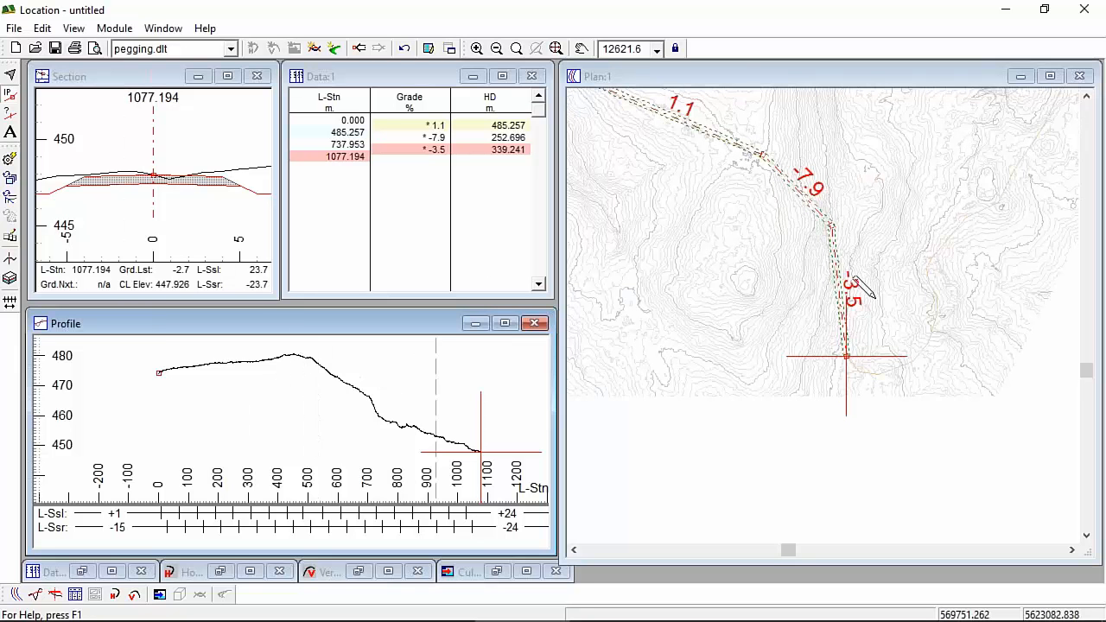
{"action": "left_click", "coordinate": [830, 260]}
{"action": "scroll", "coordinate": [827, 250], "scroll_direction": "up", "scroll_amount": 1}
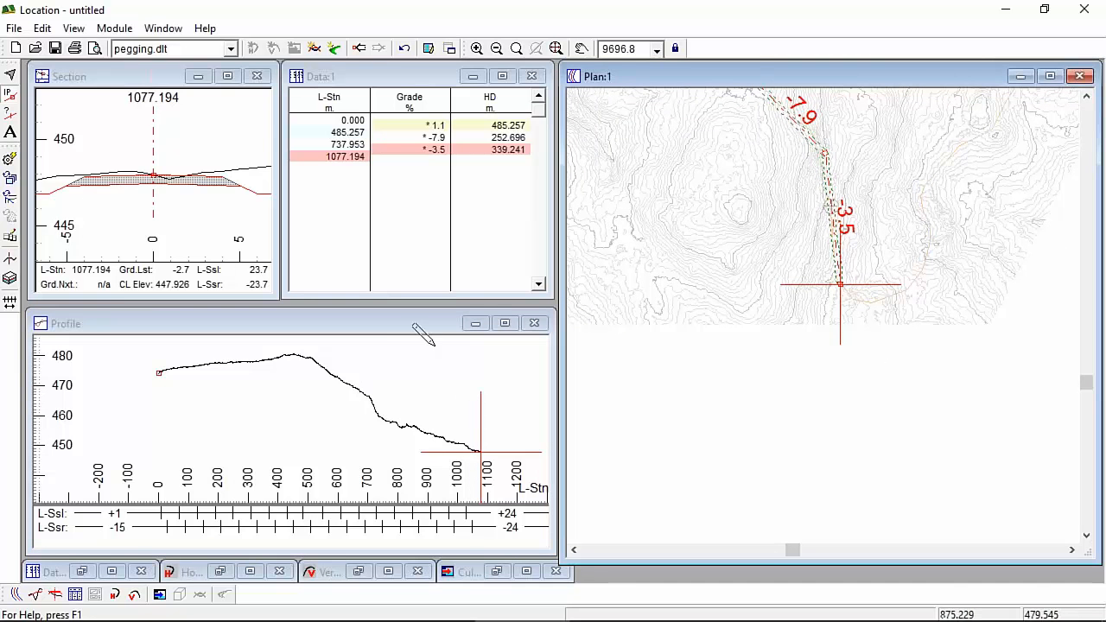
{"action": "left_click", "coordinate": [816, 143]}
{"action": "left_click", "coordinate": [826, 176]}
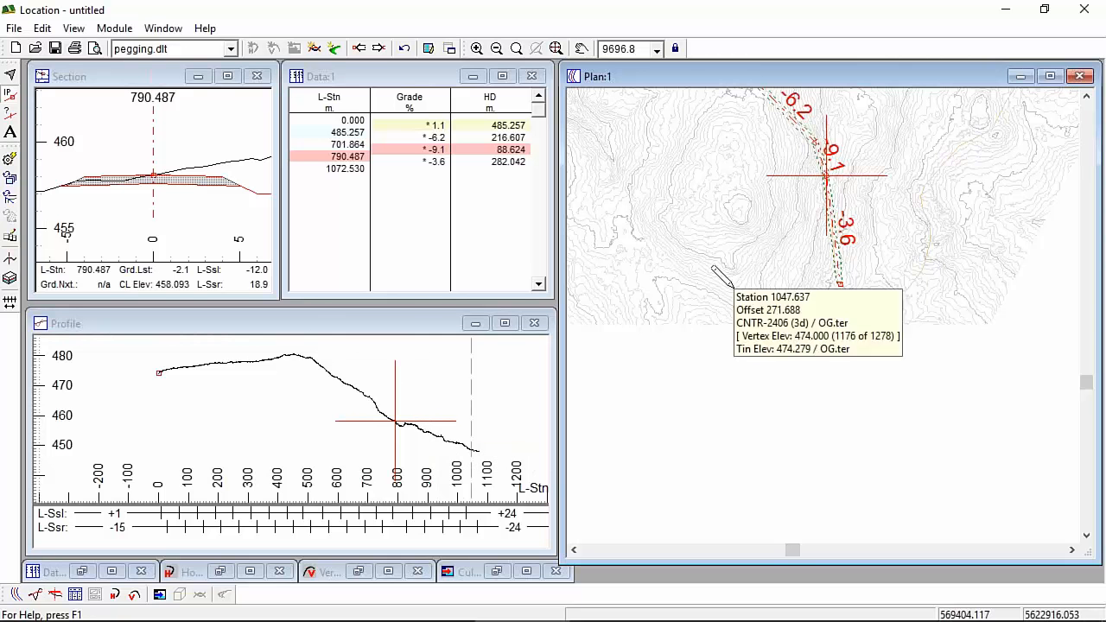
Examine the trial alignment in plan, the cross section at the current point, and the ground profile down to the alignment's end
{"action": "scroll", "coordinate": [820, 185], "scroll_direction": "down", "scroll_amount": 1}
{"action": "middle_click_drag", "start_coordinate": [821, 185], "coordinate": [870, 334]}
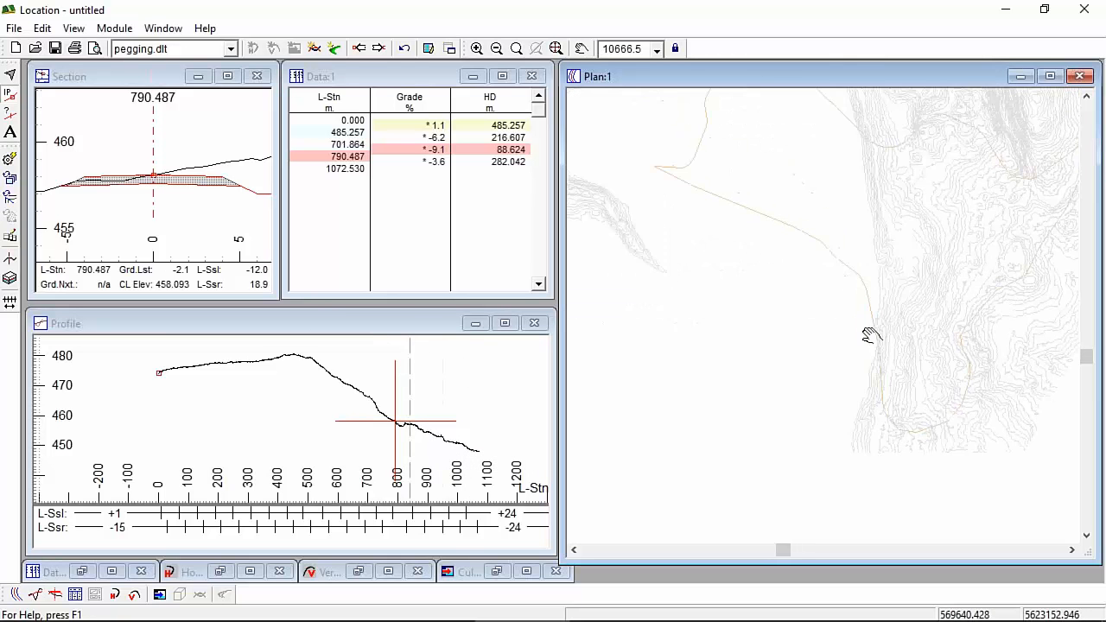
{"action": "scroll", "coordinate": [784, 271], "scroll_direction": "down", "scroll_amount": 1}
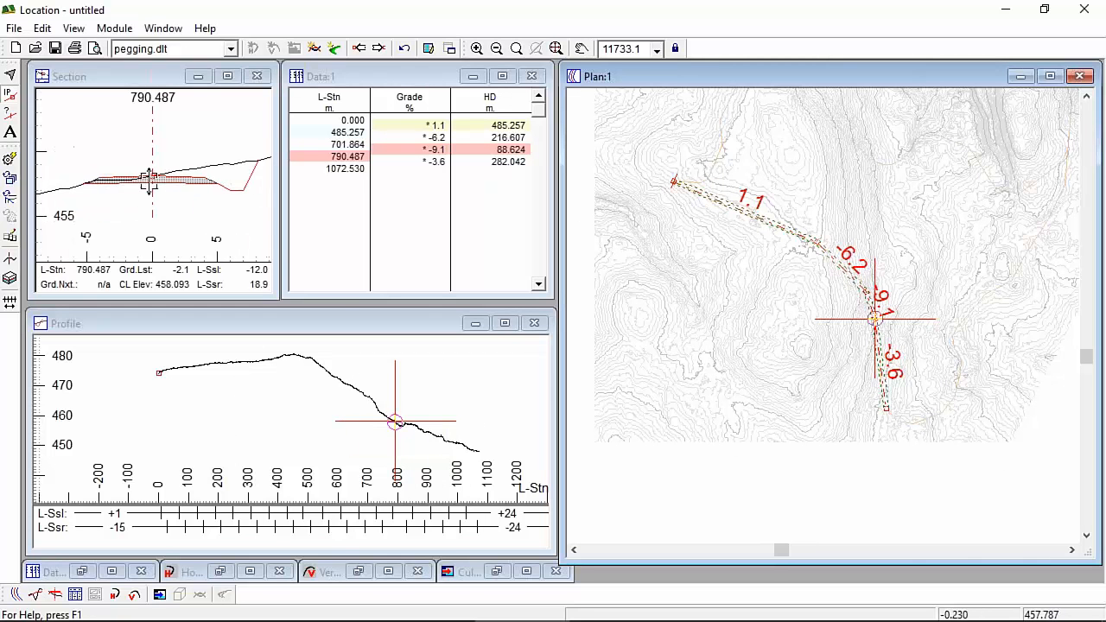
{"action": "scroll", "coordinate": [139, 191], "scroll_direction": "down", "scroll_amount": 1}
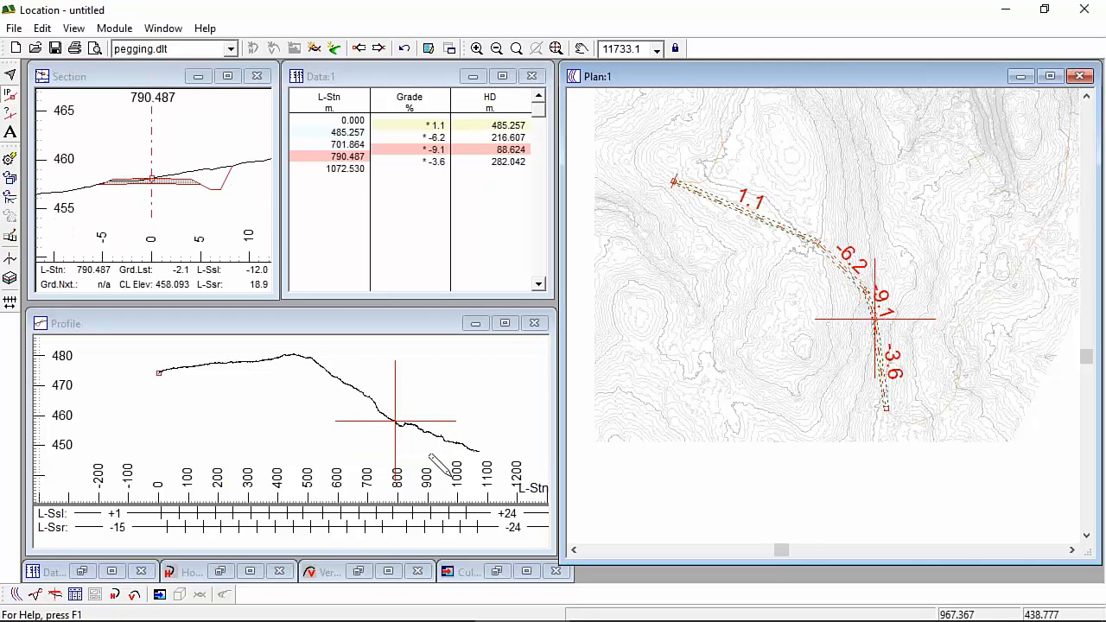
{"action": "scroll", "coordinate": [385, 413], "scroll_direction": "up", "scroll_amount": 4}
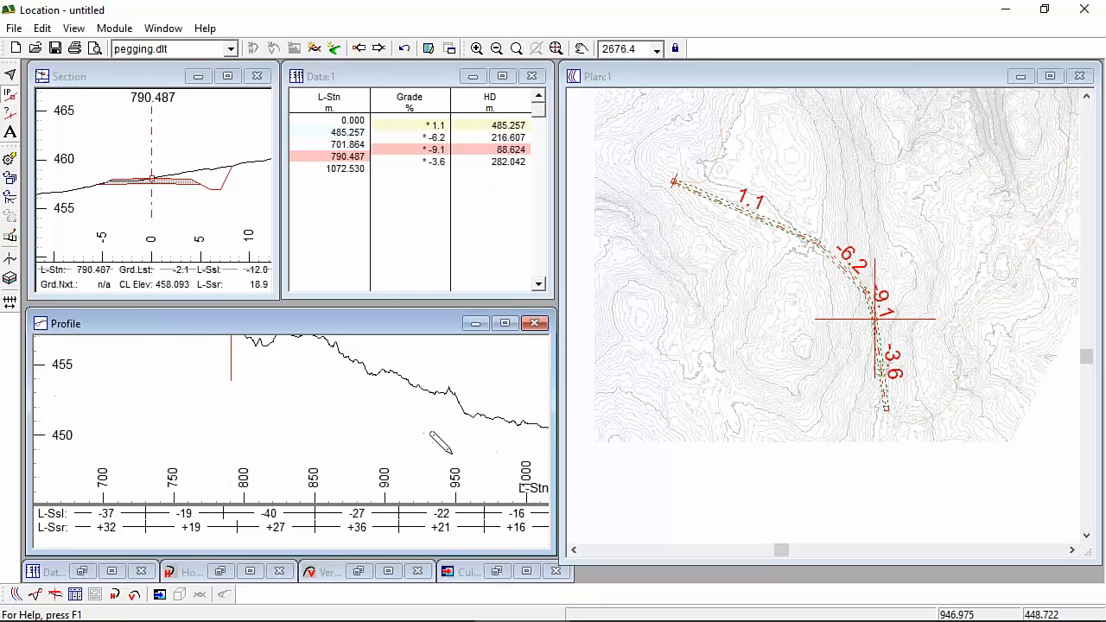
{"action": "middle_click_drag", "start_coordinate": [407, 446], "coordinate": [348, 436]}
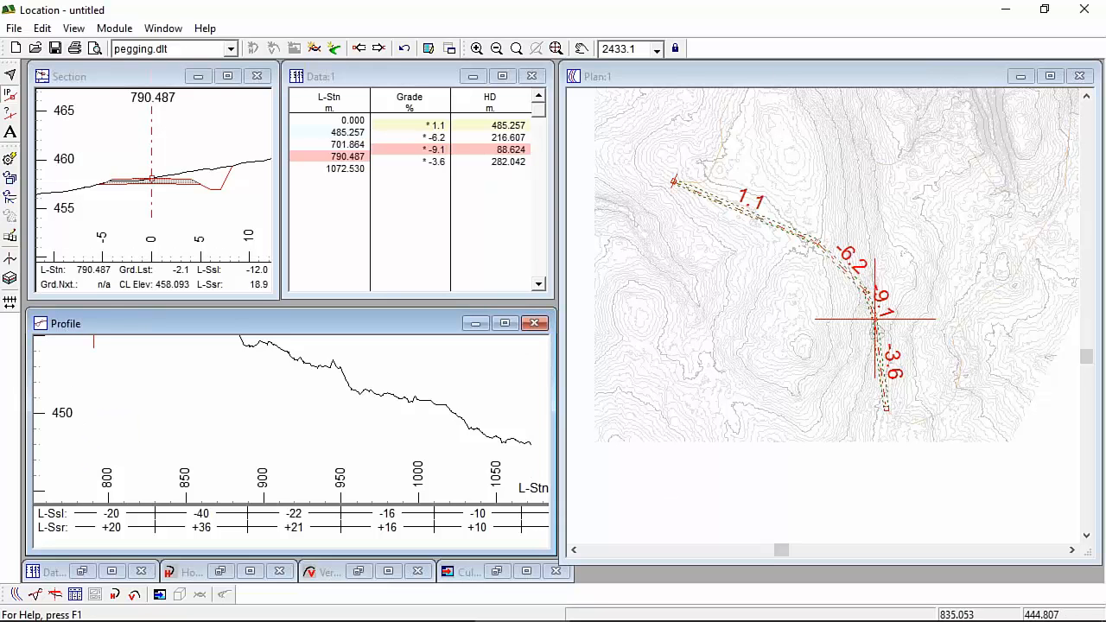
{"action": "mouse_move", "coordinate": [705, 226]}
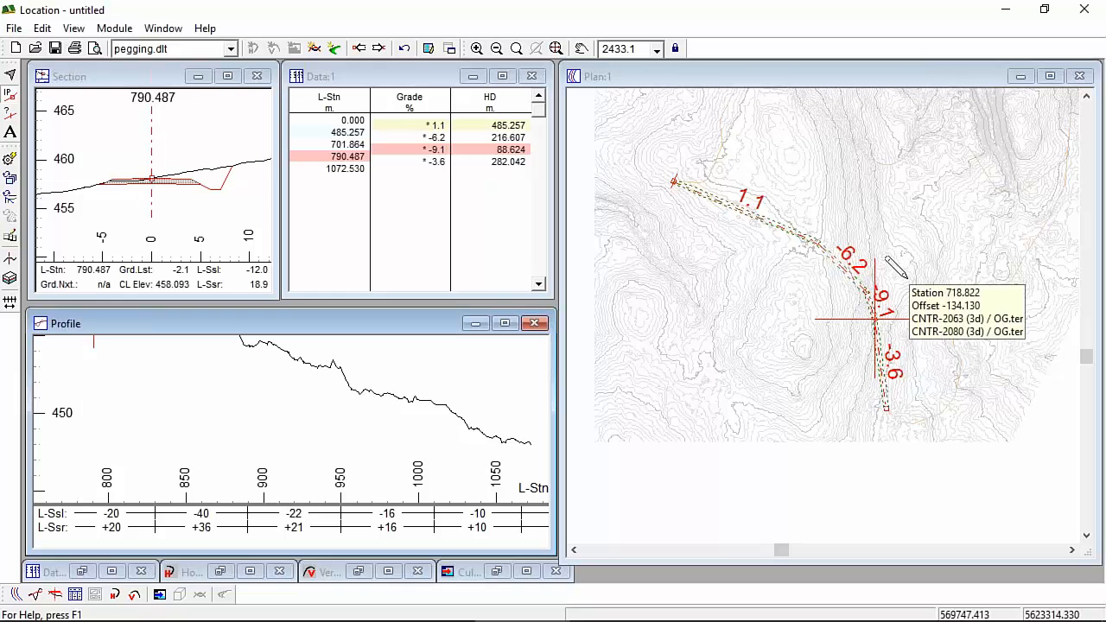
Open the design route 1 initial.dsn from the Resource Road folder, discarding the changes to the untitled design
{"action": "left_click", "coordinate": [15, 29]}
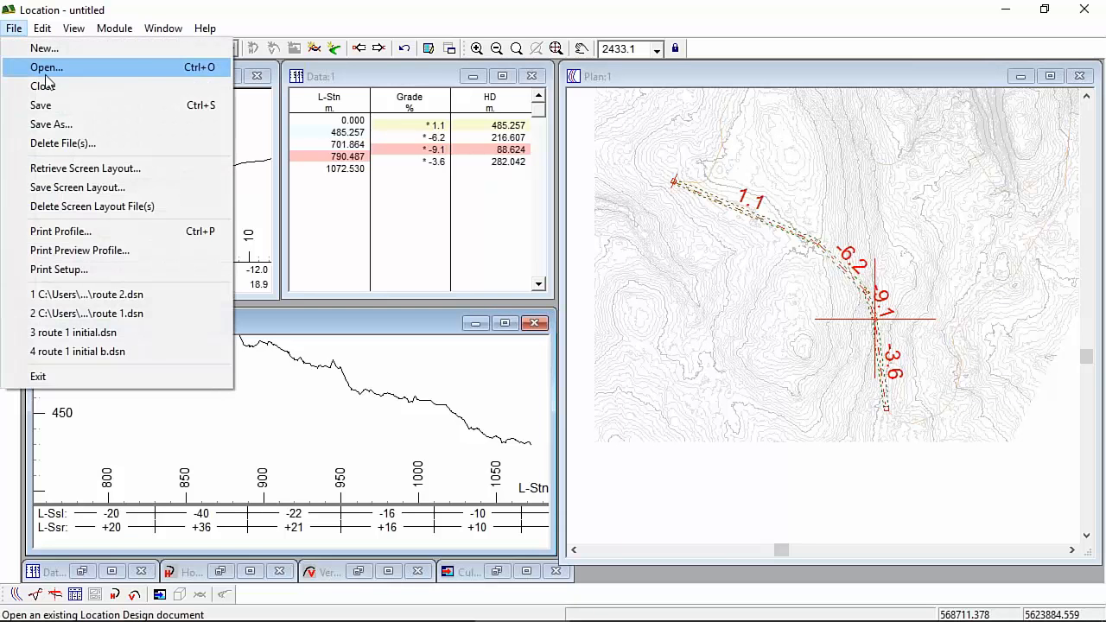
{"action": "left_click", "coordinate": [44, 74]}
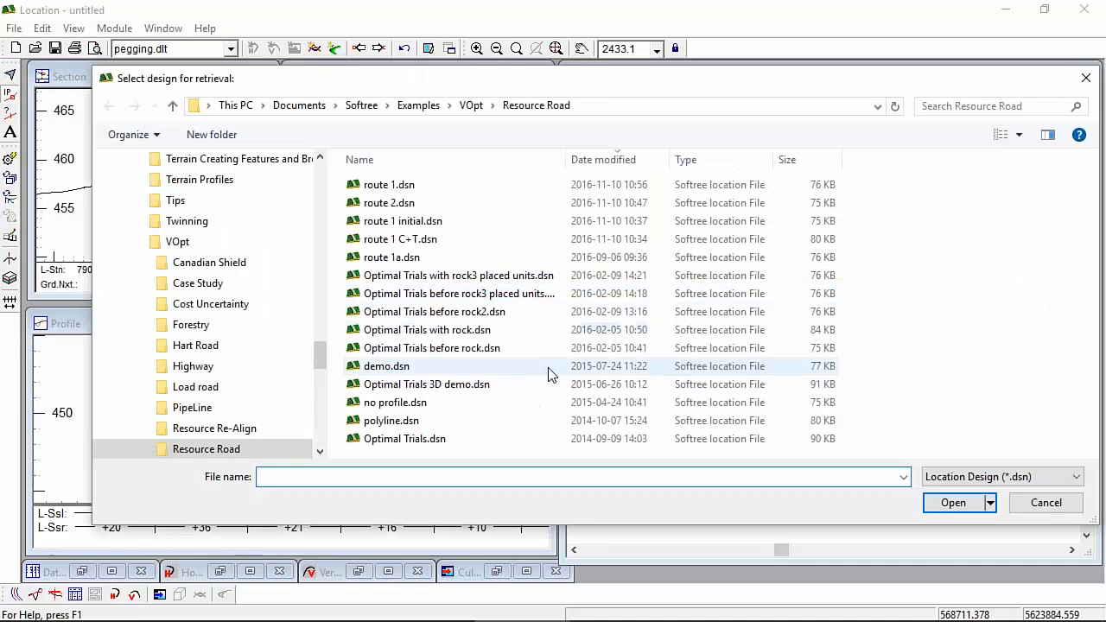
{"action": "left_click", "coordinate": [410, 221]}
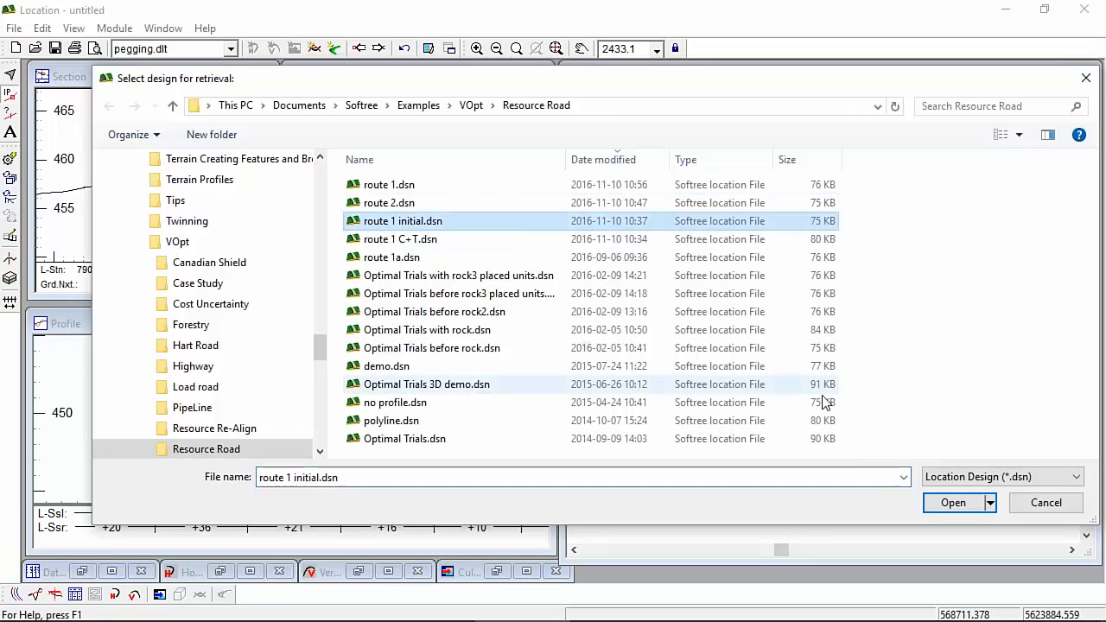
{"action": "left_click", "coordinate": [965, 507]}
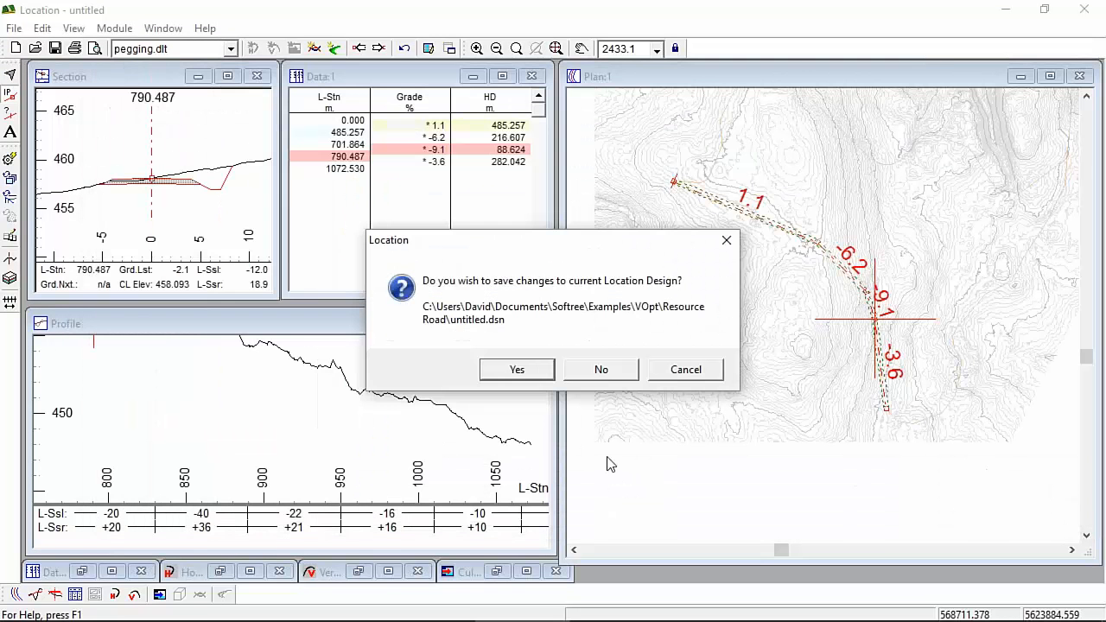
{"action": "left_click", "coordinate": [612, 368]}
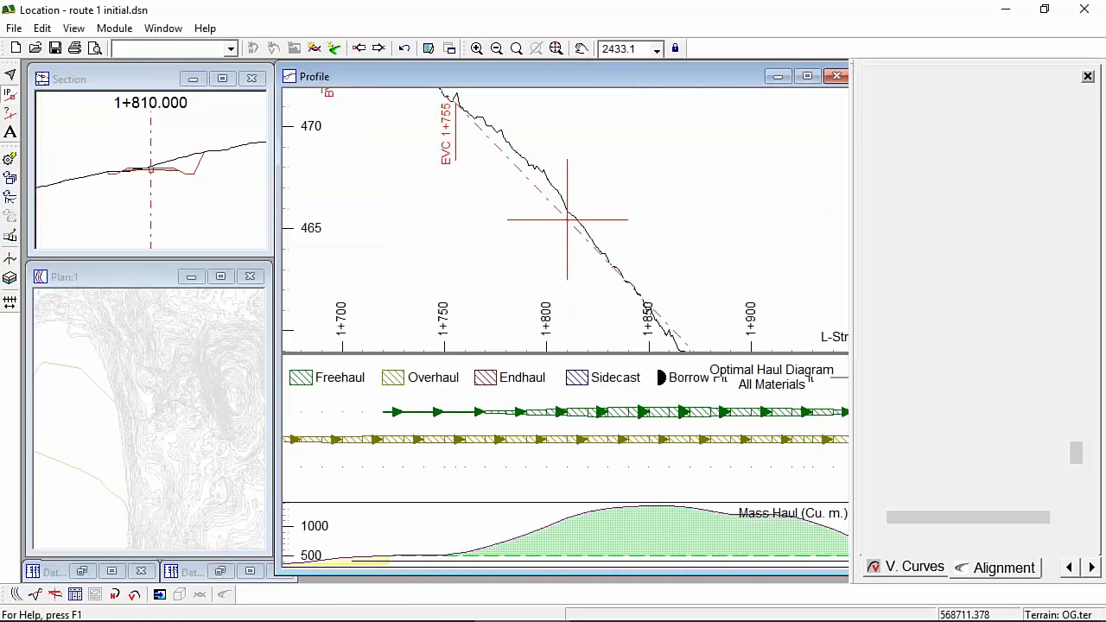
Turn on Labels for the route in the maximized plan view and restore the plan window to its normal size
{"action": "double_click", "coordinate": [147, 283]}
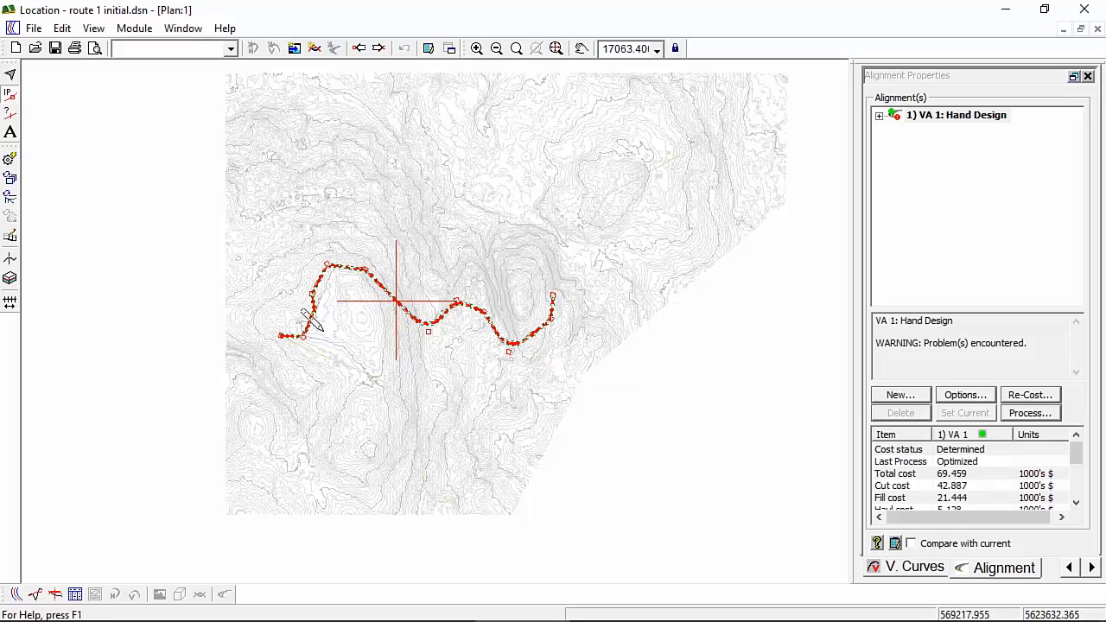
{"action": "scroll", "coordinate": [411, 316], "scroll_direction": "up", "scroll_amount": 1}
{"action": "scroll", "coordinate": [418, 319], "scroll_direction": "up", "scroll_amount": 4}
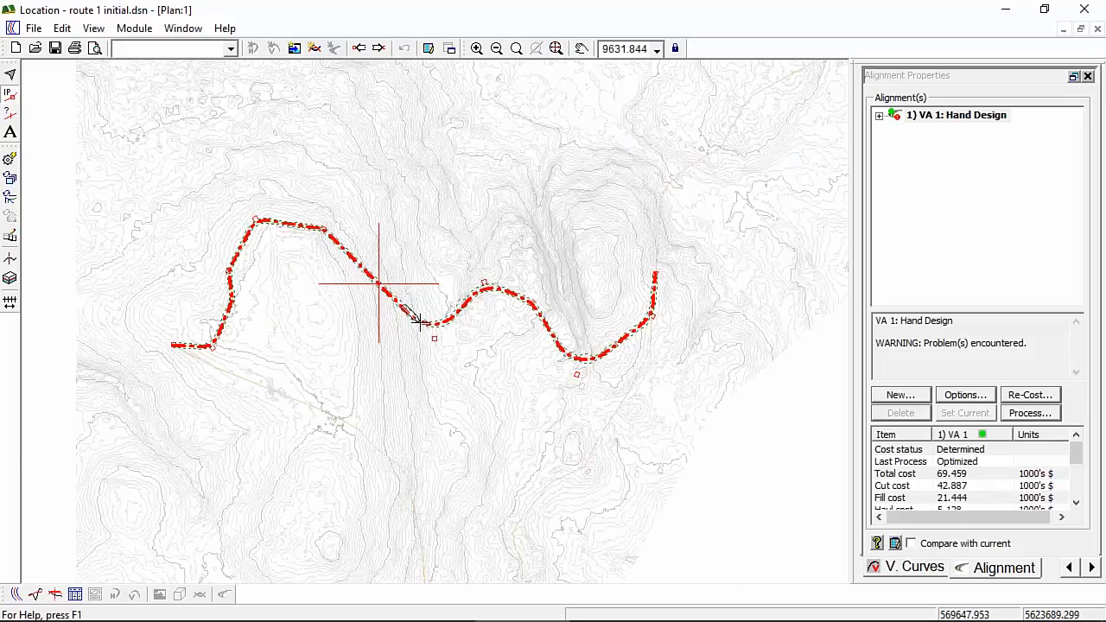
{"action": "right_click", "coordinate": [429, 340]}
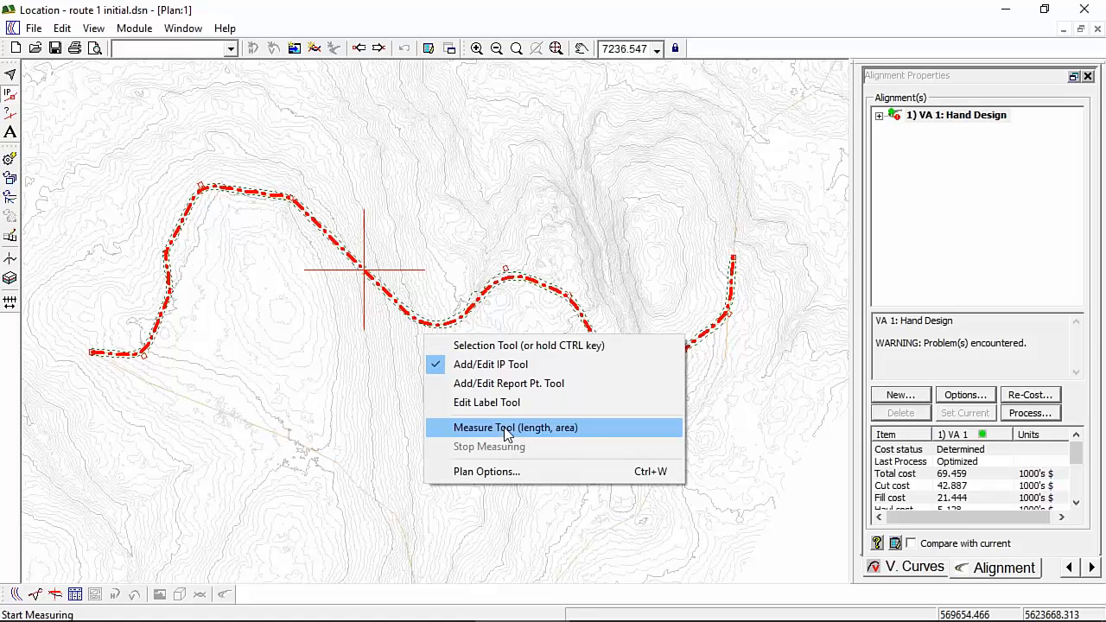
{"action": "left_click", "coordinate": [501, 472]}
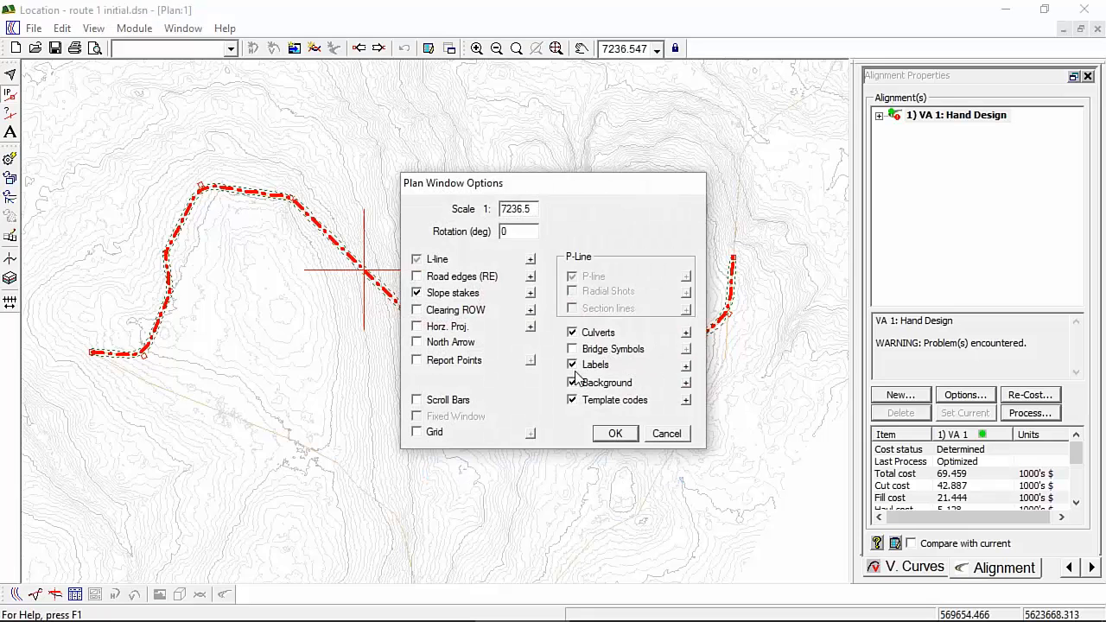
{"action": "left_click", "coordinate": [615, 433]}
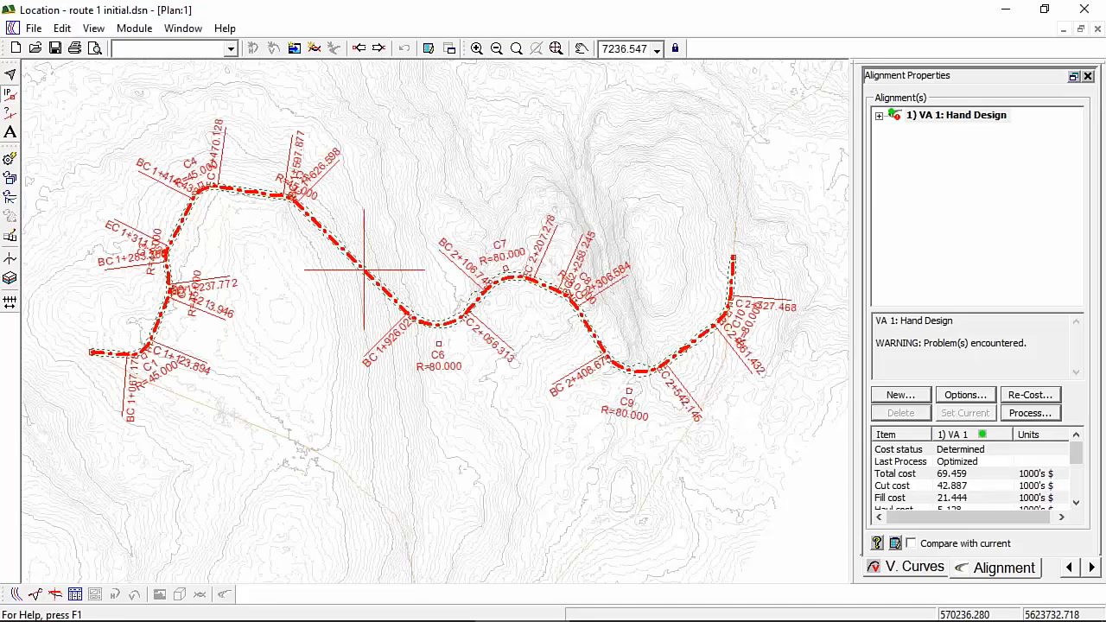
{"action": "left_click", "coordinate": [1080, 29]}
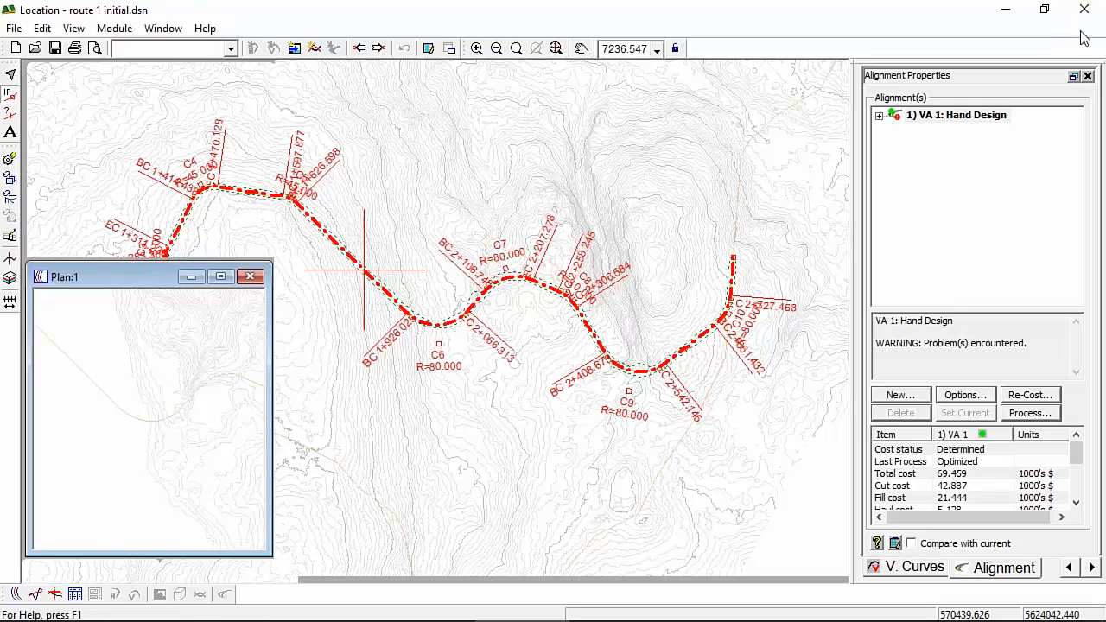
Move the first vertical intersection point in the profile to about station 1+145, elevation 481.6 m
{"action": "left_click", "coordinate": [971, 124]}
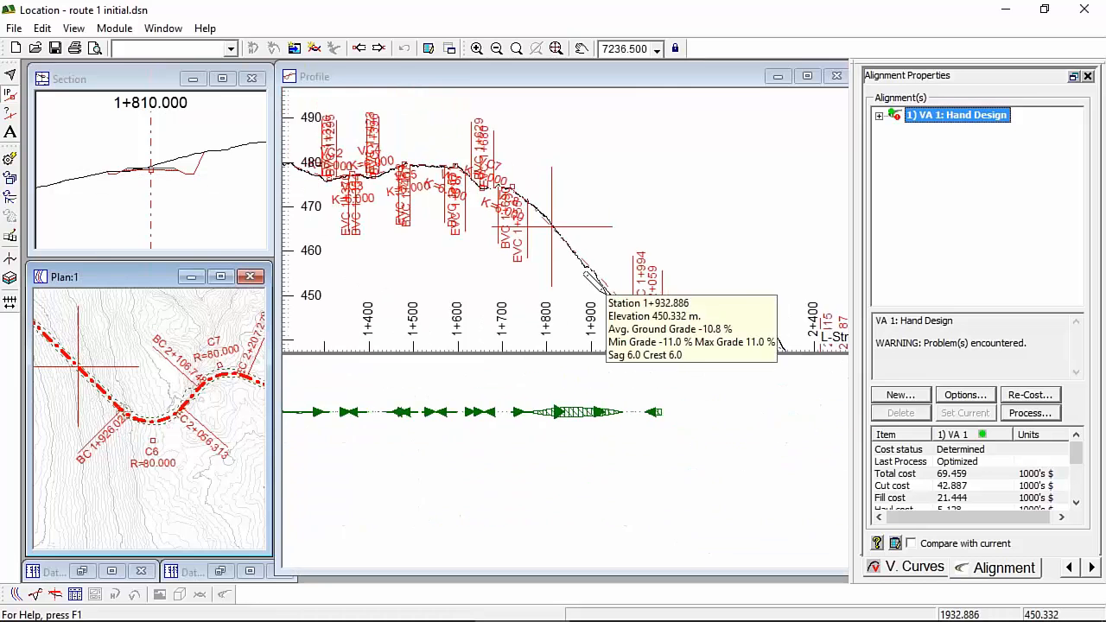
{"action": "middle_click_drag", "start_coordinate": [614, 260], "coordinate": [741, 263]}
{"action": "scroll", "coordinate": [739, 262], "scroll_direction": "down", "scroll_amount": 1}
{"action": "scroll", "coordinate": [478, 171], "scroll_direction": "up", "scroll_amount": 7}
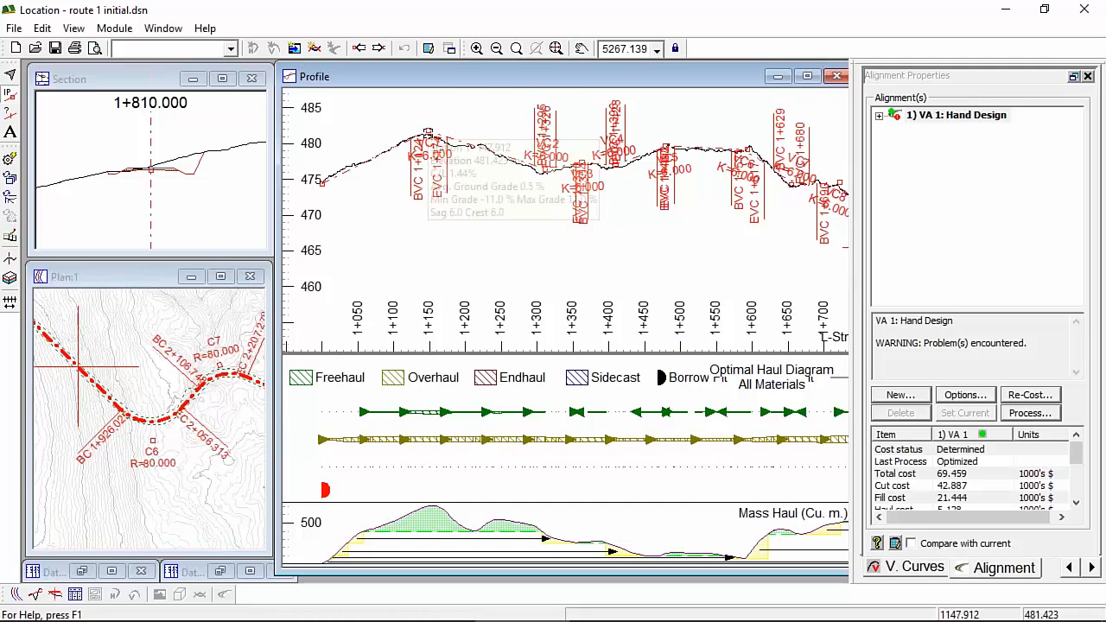
{"action": "mouse_move", "coordinate": [428, 133]}
{"action": "left_mouse_down"}
{"action": "mouse_move", "coordinate": [428, 118]}
{"action": "mouse_move", "coordinate": [432, 132]}
{"action": "left_mouse_up"}
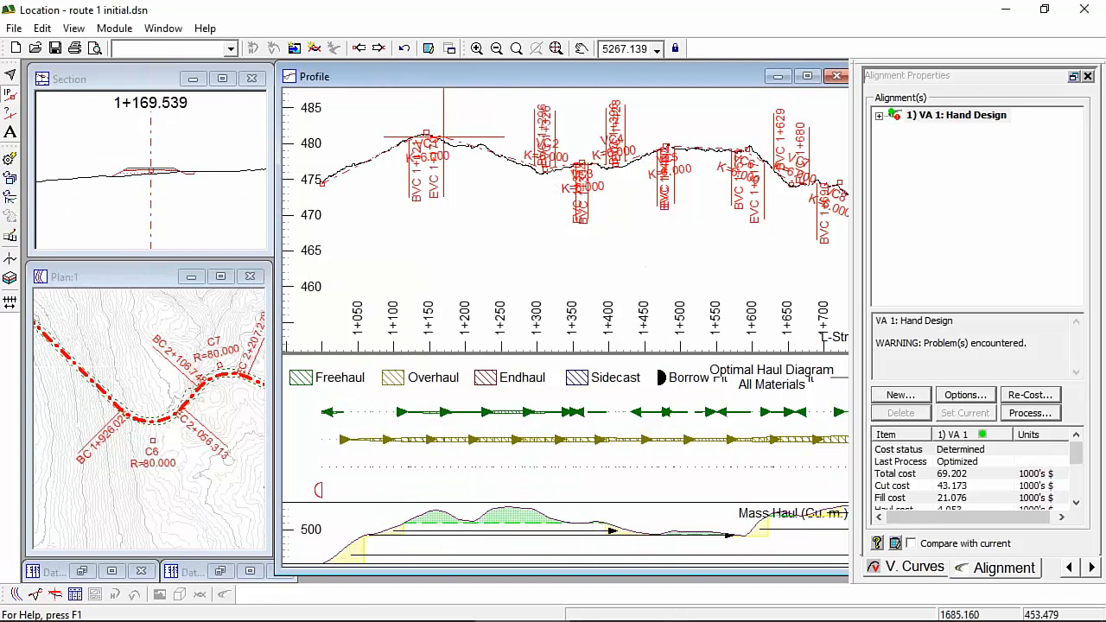
Set the Parabolic Rate (K) of vertical curve 3 to 12 and apply it
{"action": "left_click", "coordinate": [882, 563]}
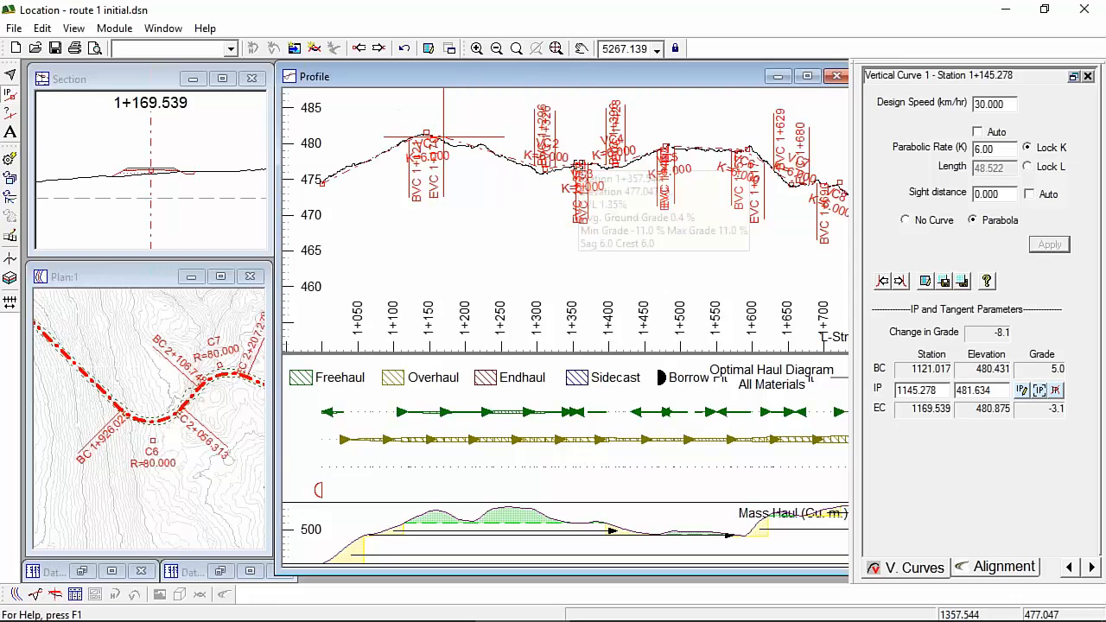
{"action": "left_click", "coordinate": [902, 284]}
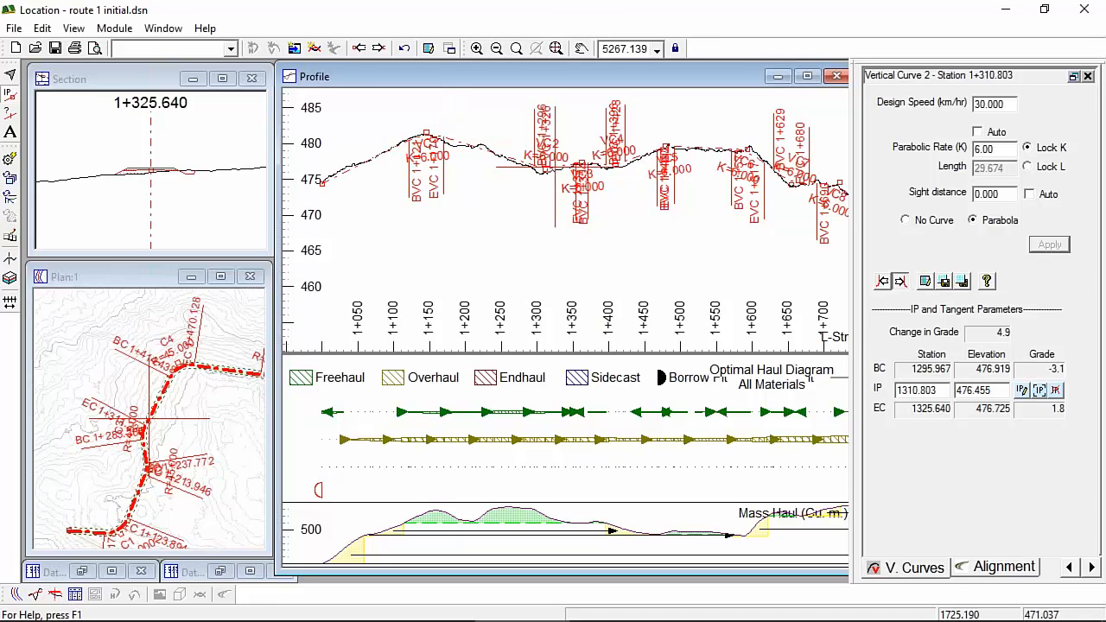
{"action": "left_click", "coordinate": [902, 283]}
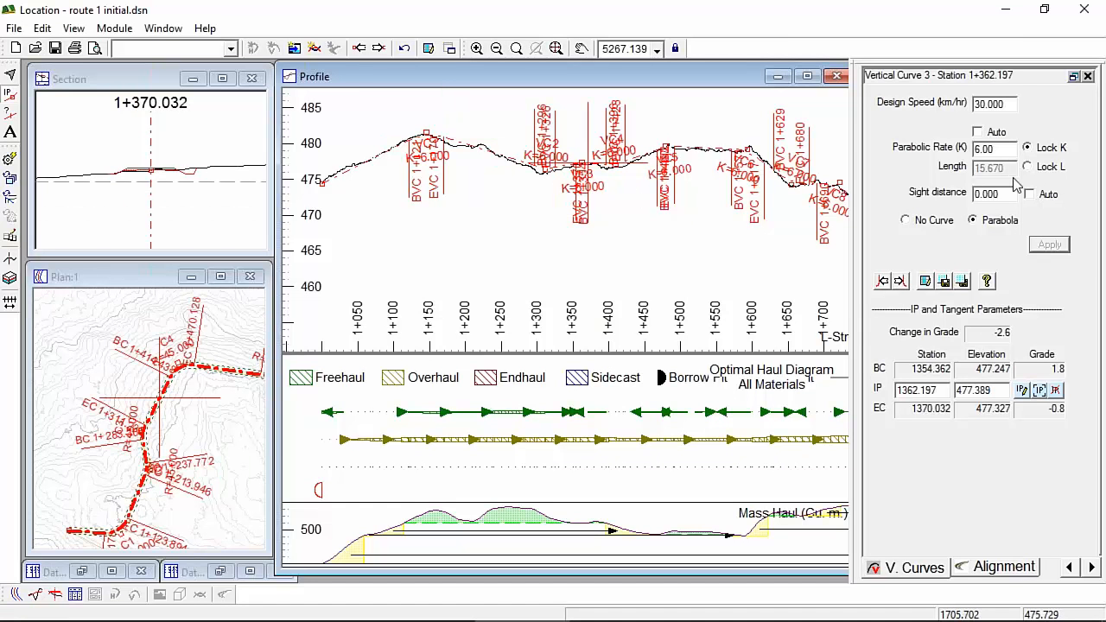
{"action": "double_click", "coordinate": [990, 148]}
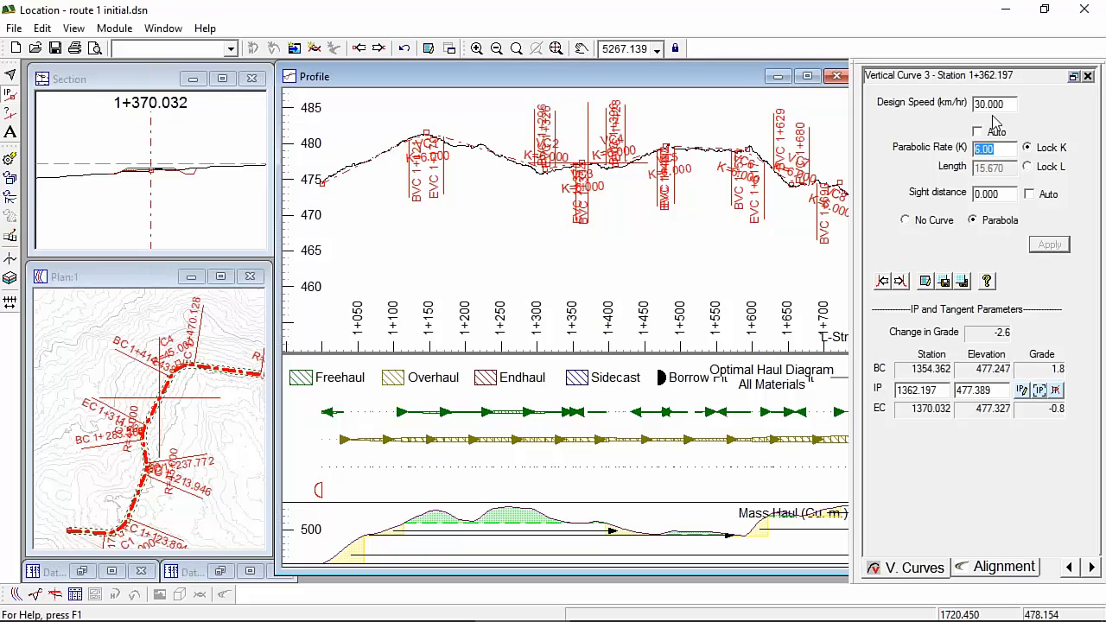
{"action": "type", "text": "12"}
{"action": "left_click", "coordinate": [1062, 246]}
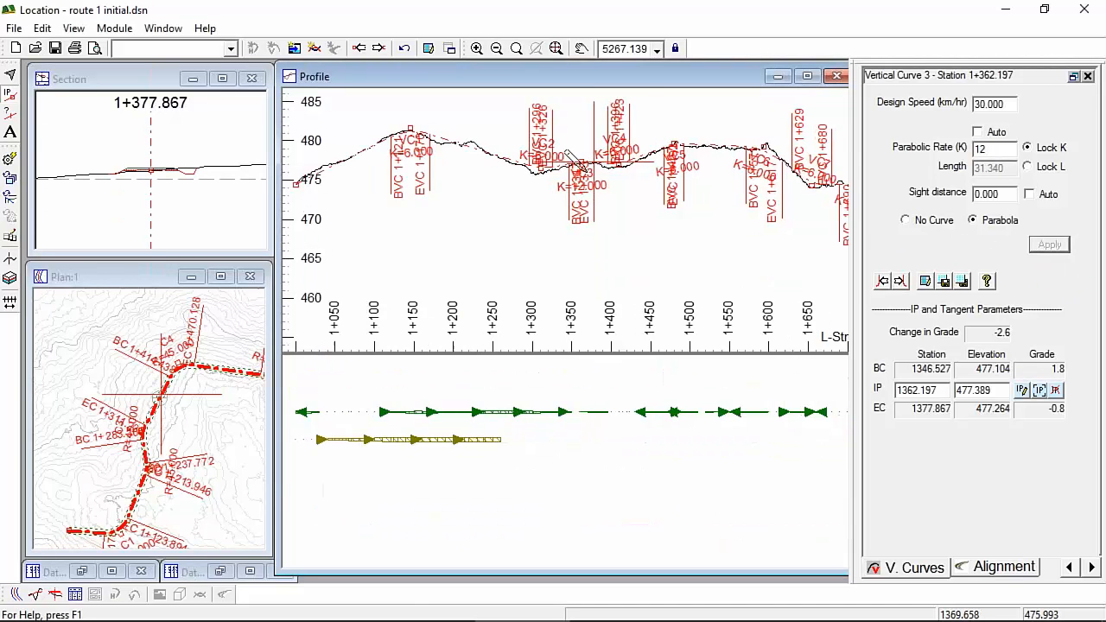
Inspect vertical curve 3 in the profile and give the haul diagrams beneath the profile slightly more height
{"action": "scroll", "coordinate": [635, 235], "scroll_direction": "up", "scroll_amount": 5}
{"action": "middle_click_drag", "start_coordinate": [664, 196], "coordinate": [498, 274]}
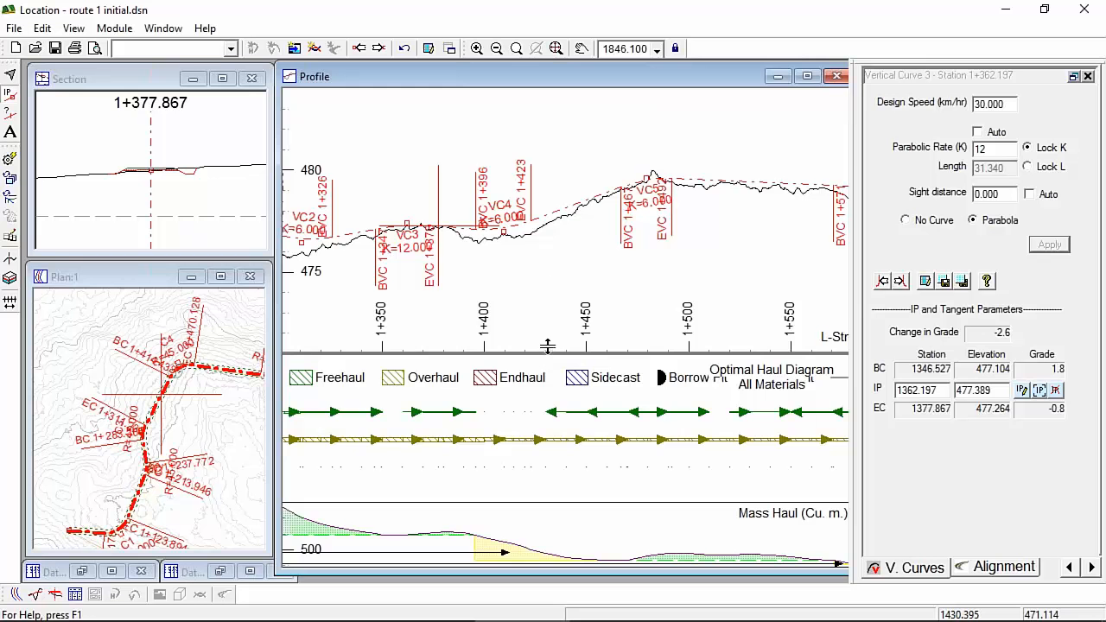
{"action": "left_click_drag", "start_coordinate": [547, 344], "coordinate": [529, 325]}
{"action": "scroll", "coordinate": [493, 489], "scroll_direction": "down", "scroll_amount": 2}
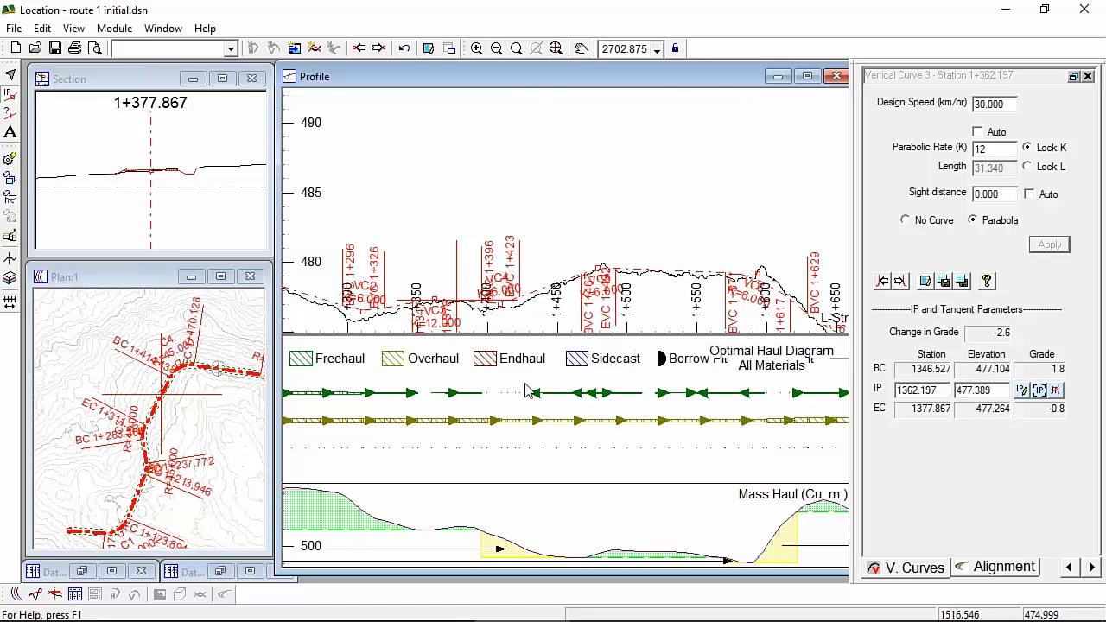
Make station 1+860 on the steep descent in the profile the current point
{"action": "scroll", "coordinate": [502, 408], "scroll_direction": "down", "scroll_amount": 1}
{"action": "scroll", "coordinate": [528, 236], "scroll_direction": "down", "scroll_amount": 2}
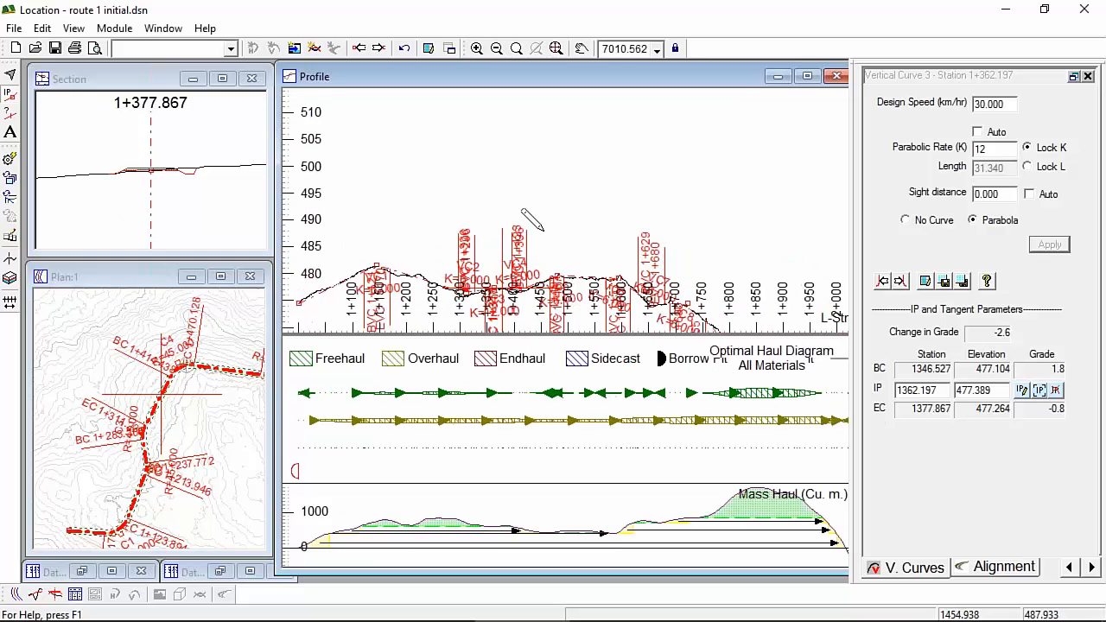
{"action": "mouse_move", "coordinate": [748, 433]}
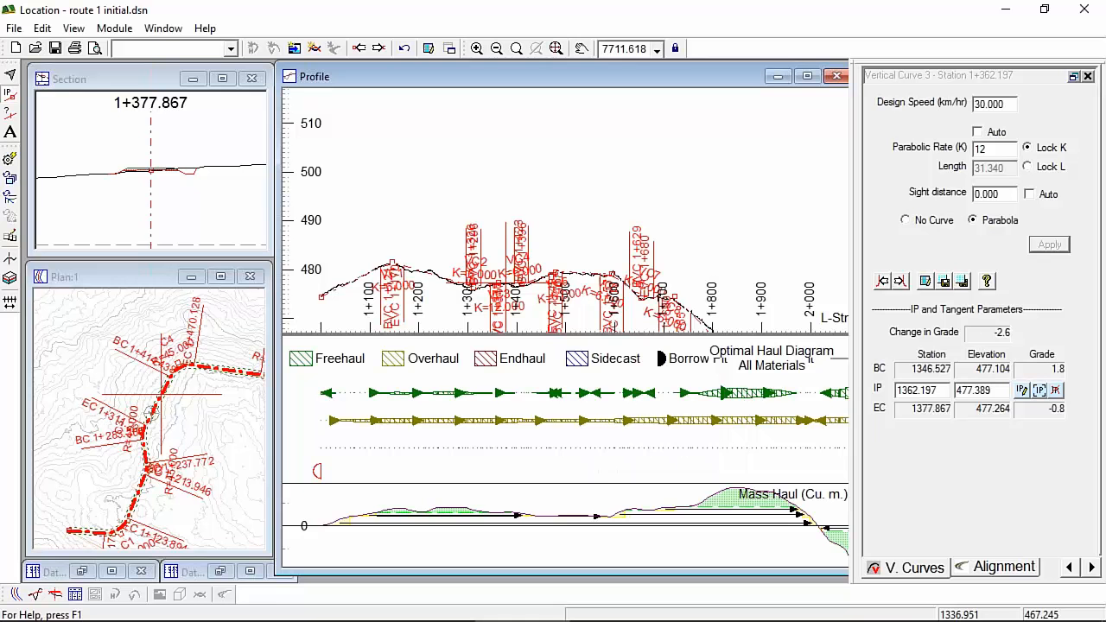
{"action": "mouse_move", "coordinate": [623, 214]}
{"action": "middle_click_drag", "start_coordinate": [644, 238], "coordinate": [522, 156]}
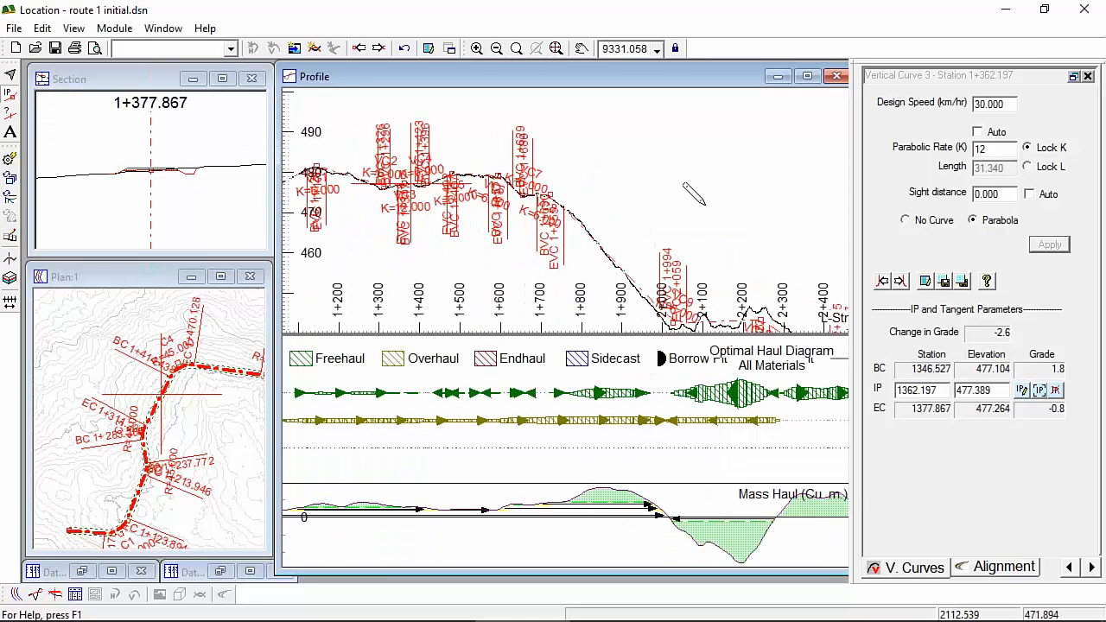
{"action": "left_click", "coordinate": [605, 251]}
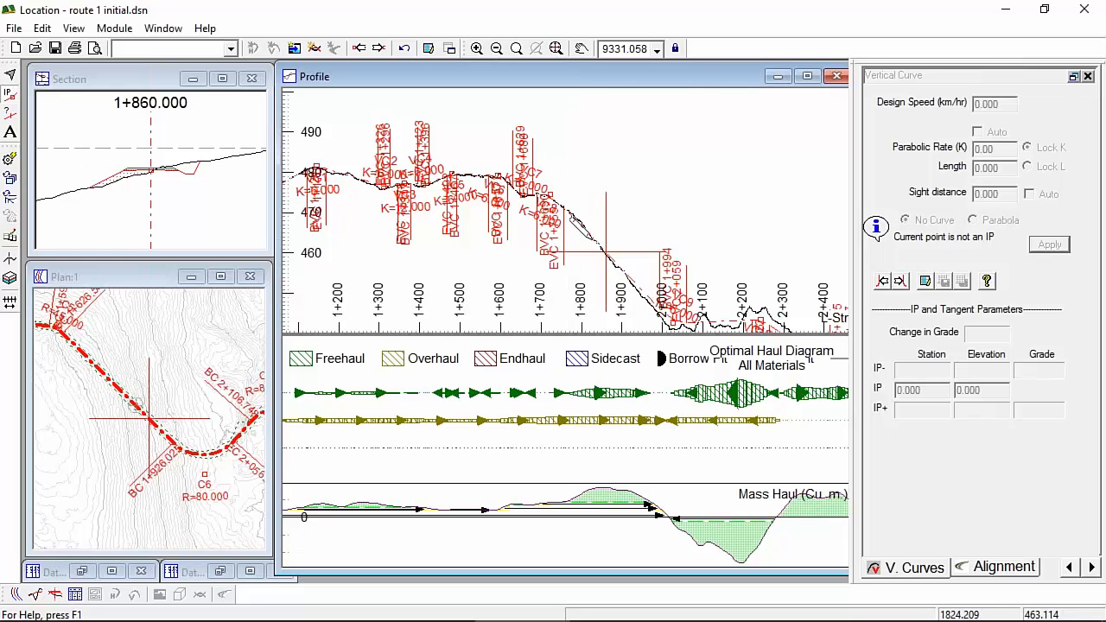
Open a new 3D view of the route, focus on a straight road section and maximize the view
{"action": "left_click", "coordinate": [162, 28]}
{"action": "mouse_move", "coordinate": [160, 53]}
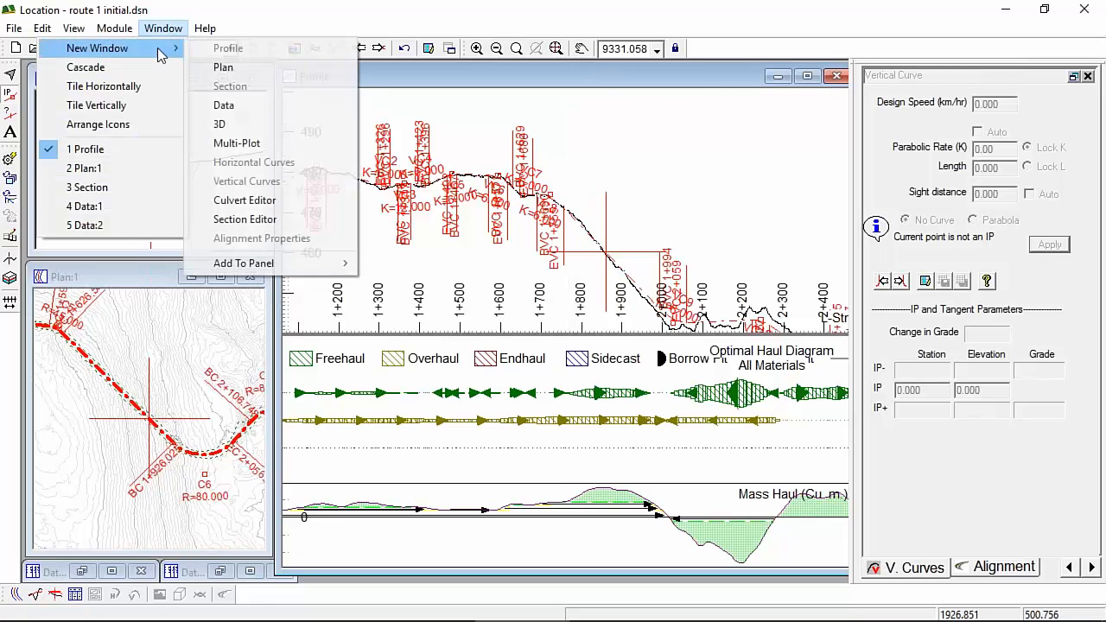
{"action": "left_click", "coordinate": [229, 124]}
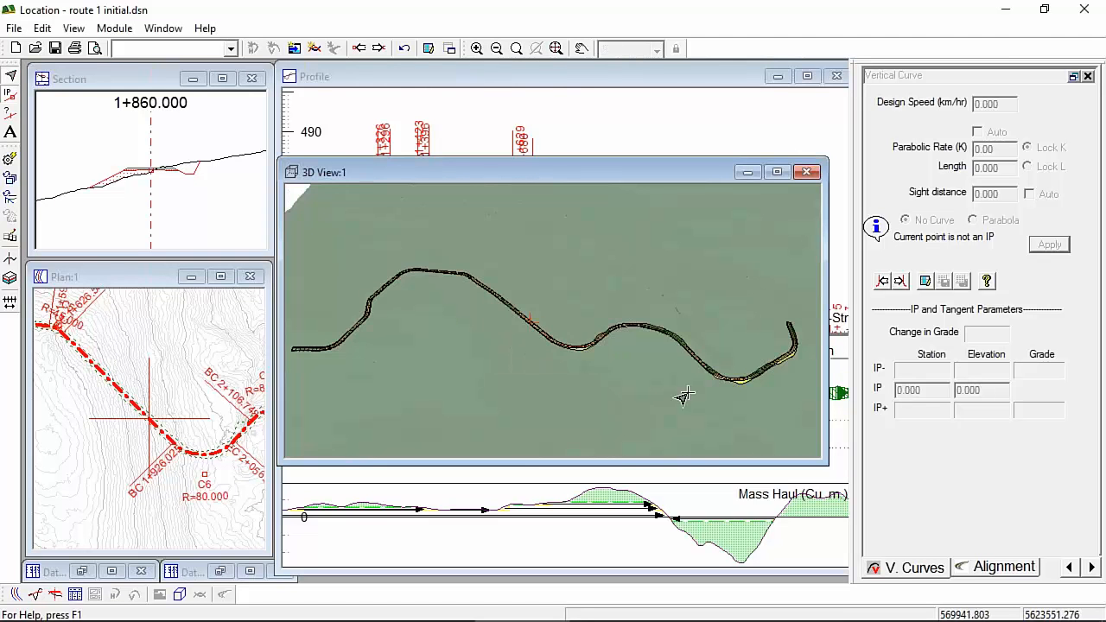
{"action": "scroll", "coordinate": [363, 329], "scroll_direction": "down", "scroll_amount": 2}
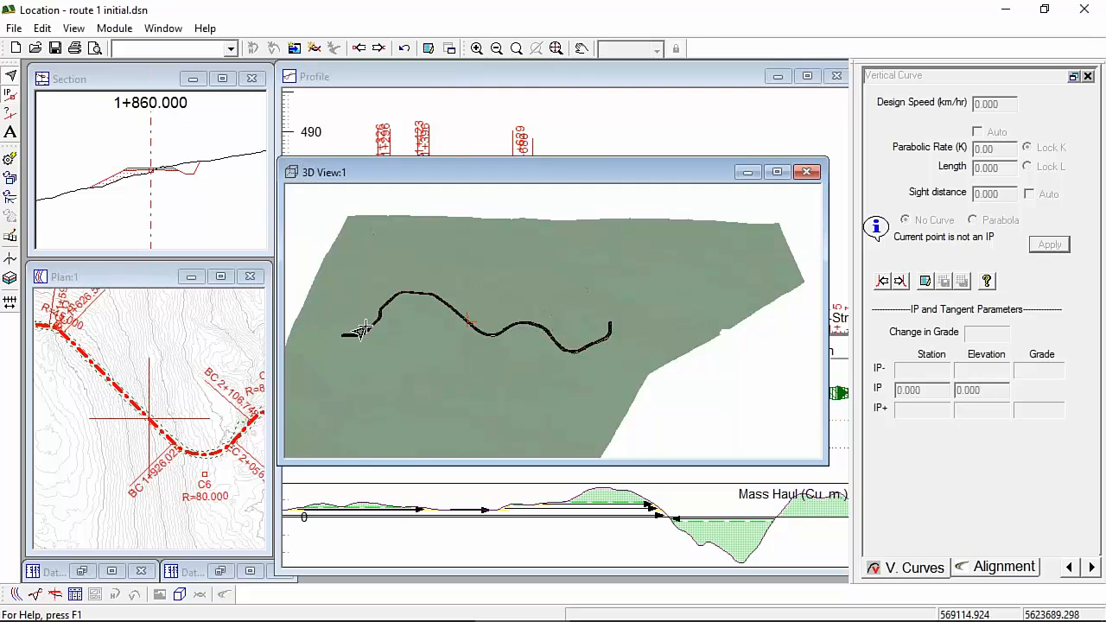
{"action": "scroll", "coordinate": [363, 329], "scroll_direction": "up", "scroll_amount": 5}
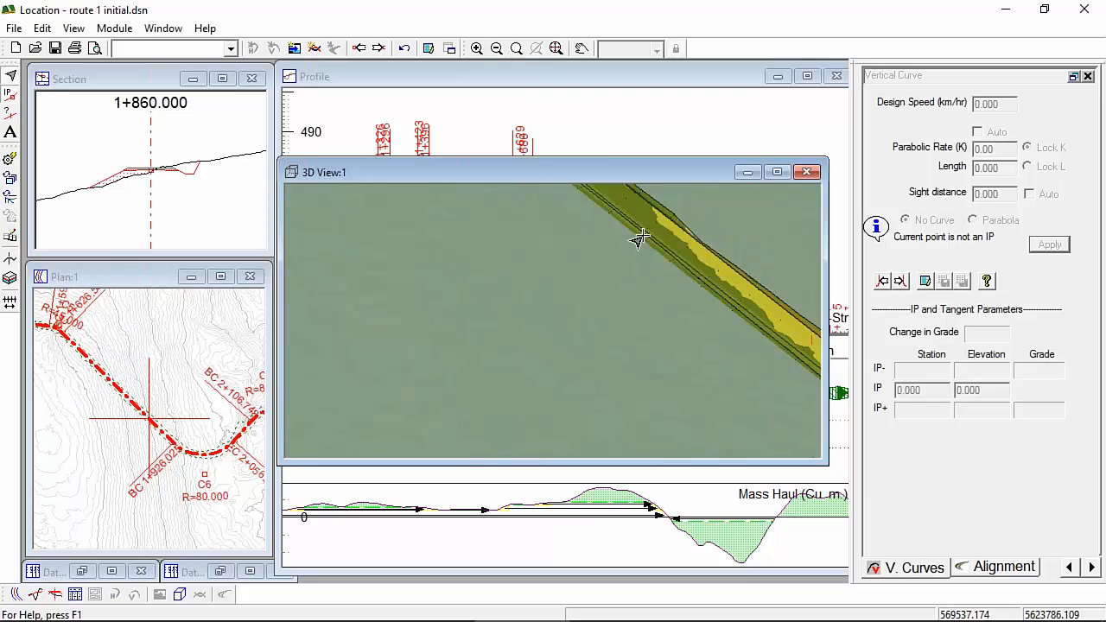
{"action": "middle_click_drag", "start_coordinate": [654, 258], "coordinate": [544, 322]}
{"action": "double_click", "coordinate": [664, 173]}
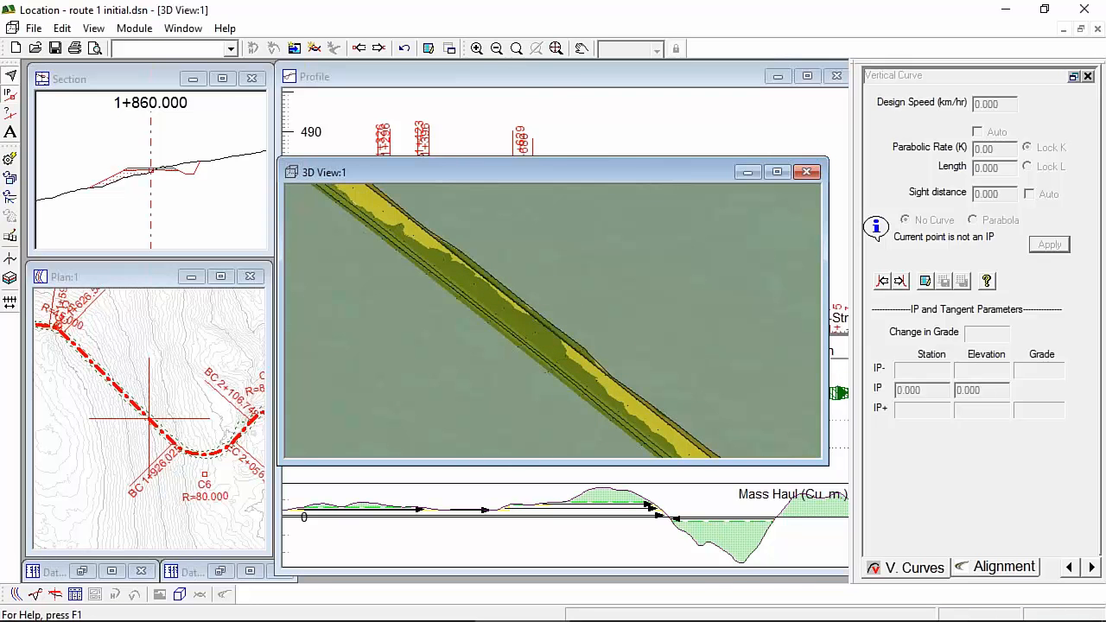
Examine the road's bends and side slopes in 3D, close the 3D view and restore the profile to its normal size
{"action": "scroll", "coordinate": [527, 424], "scroll_direction": "down", "scroll_amount": 5}
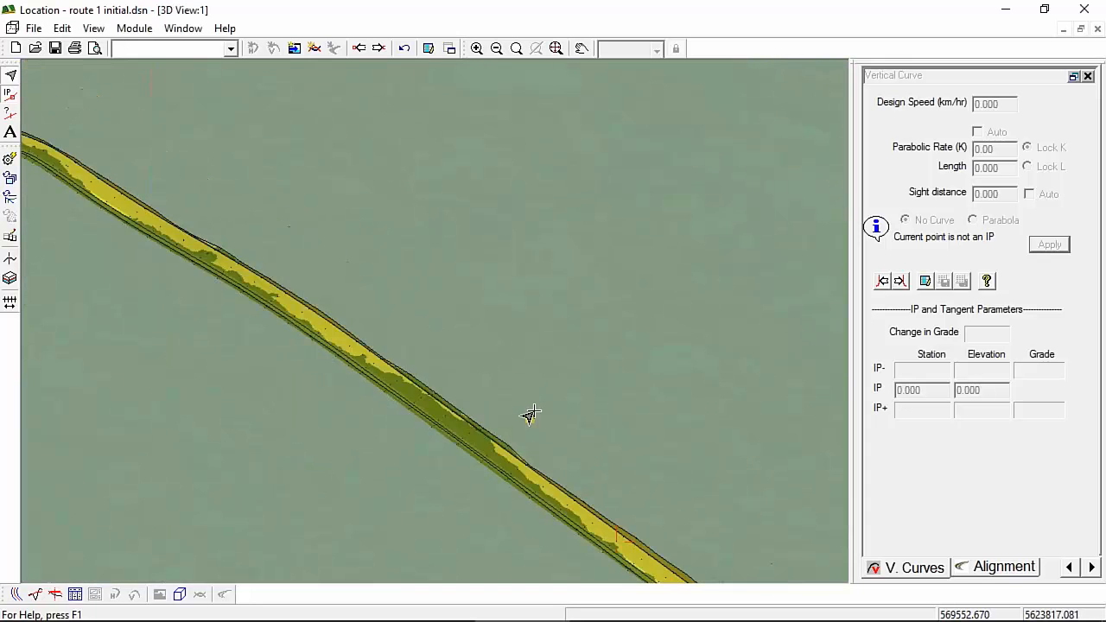
{"action": "scroll", "coordinate": [181, 245], "scroll_direction": "down", "scroll_amount": 3}
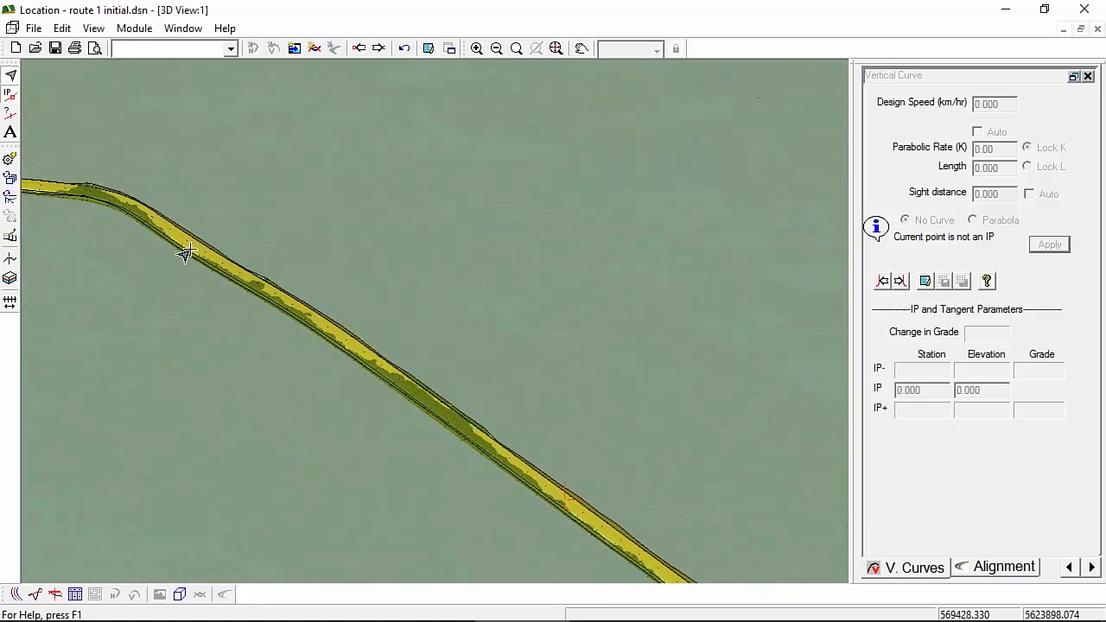
{"action": "left_click_drag", "start_coordinate": [644, 339], "coordinate": [529, 346]}
{"action": "scroll", "coordinate": [536, 354], "scroll_direction": "up", "scroll_amount": 5}
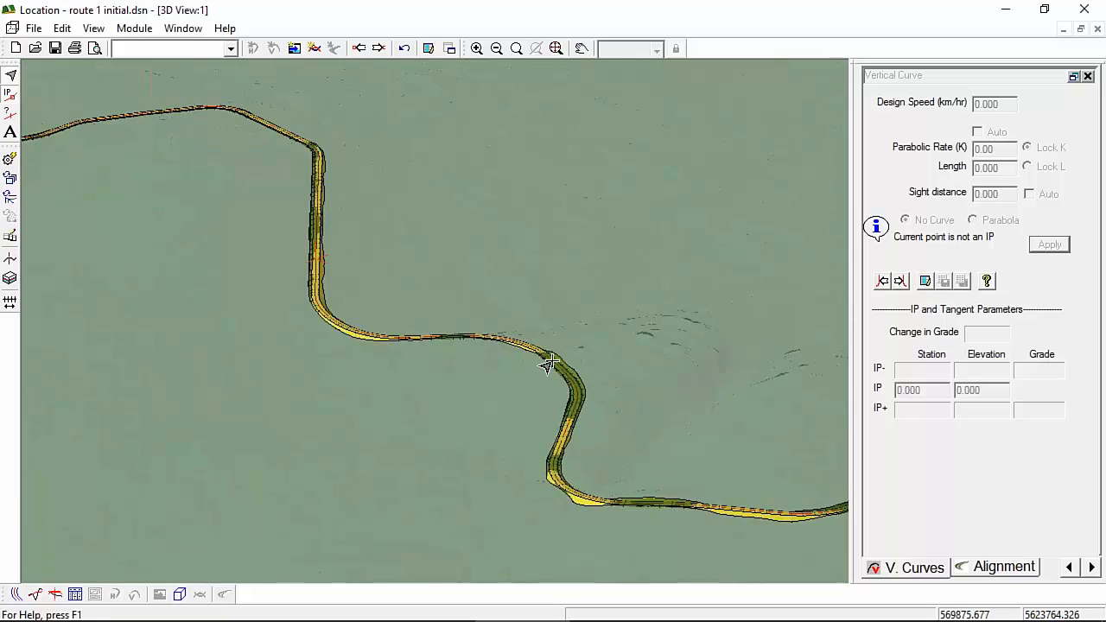
{"action": "left_click", "coordinate": [1098, 29]}
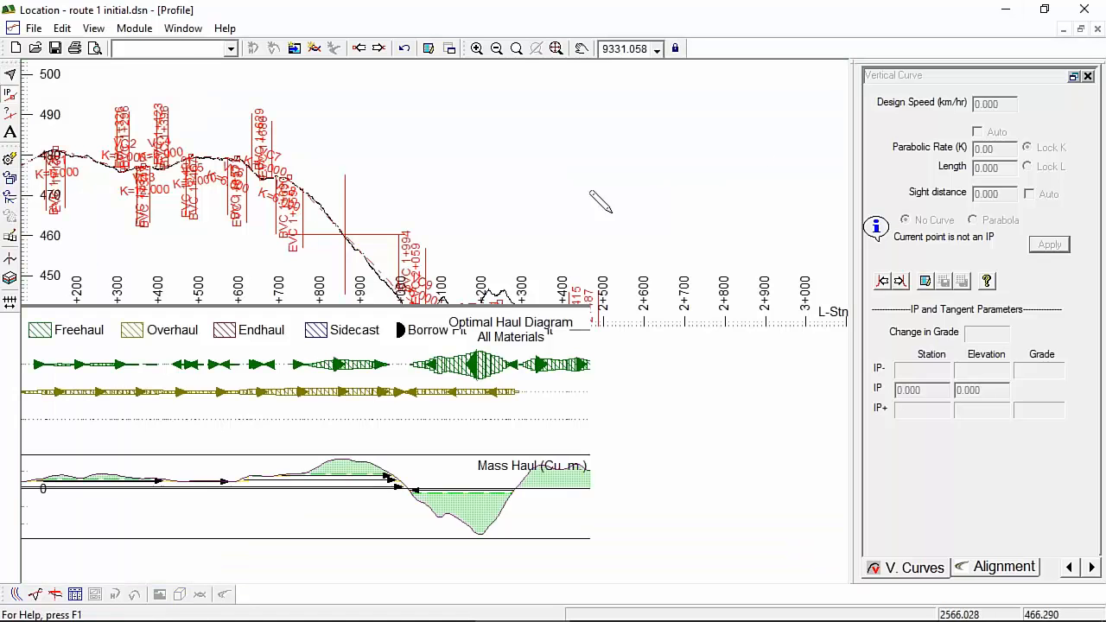
{"action": "scroll", "coordinate": [338, 180], "scroll_direction": "down", "scroll_amount": 1}
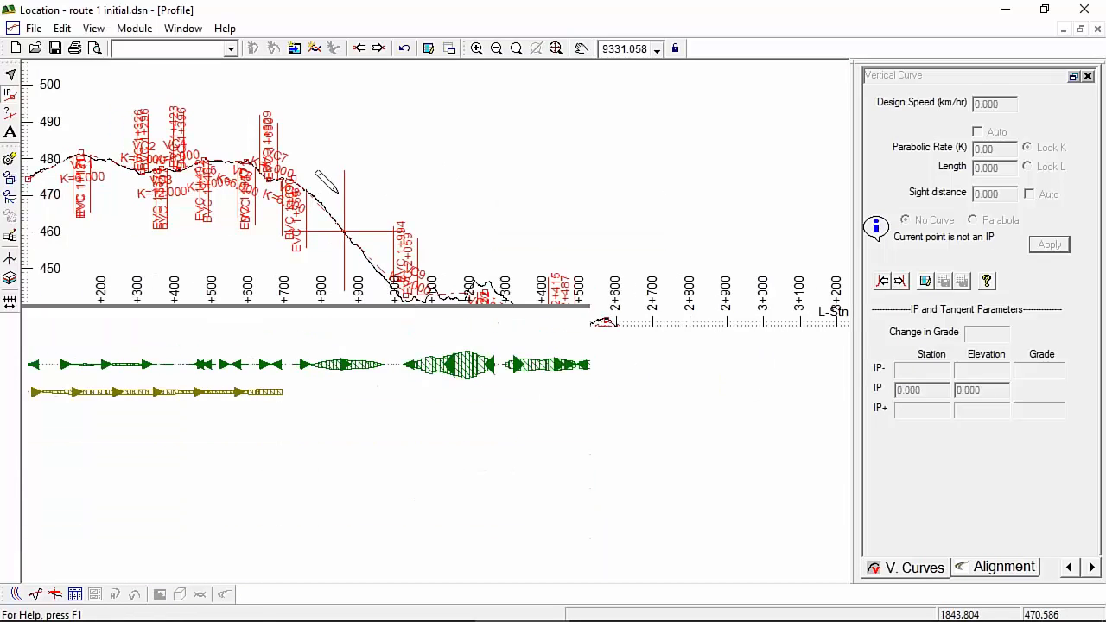
{"action": "left_click", "coordinate": [1080, 30]}
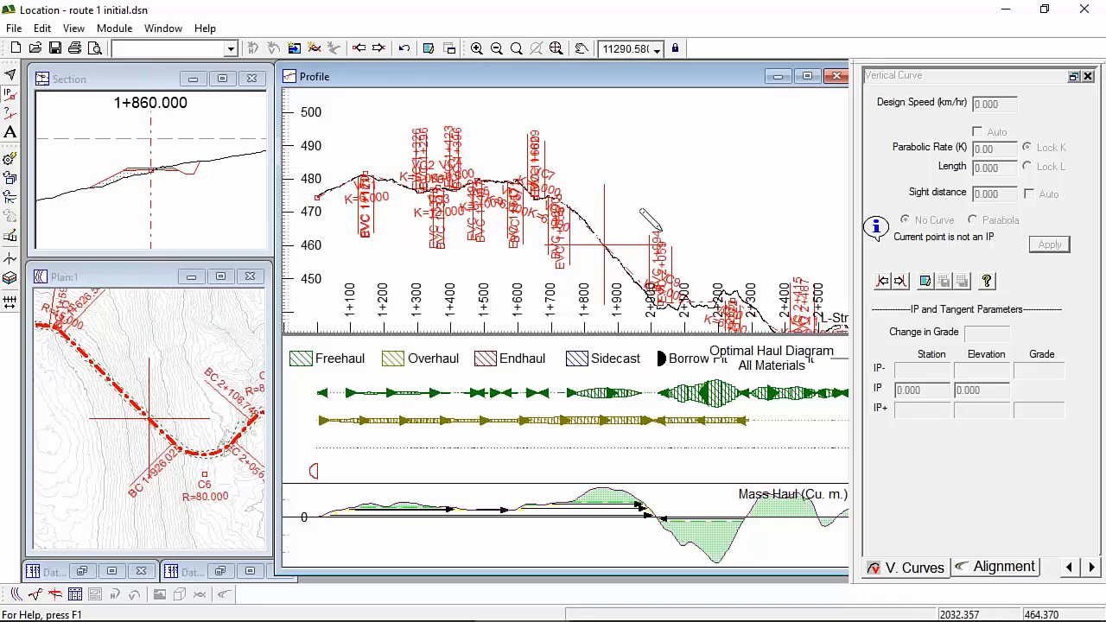
Review the route's full vertical profile and haul diagrams together with the alignment properties and costs of VA 1
{"action": "scroll", "coordinate": [638, 242], "scroll_direction": "down", "scroll_amount": 1}
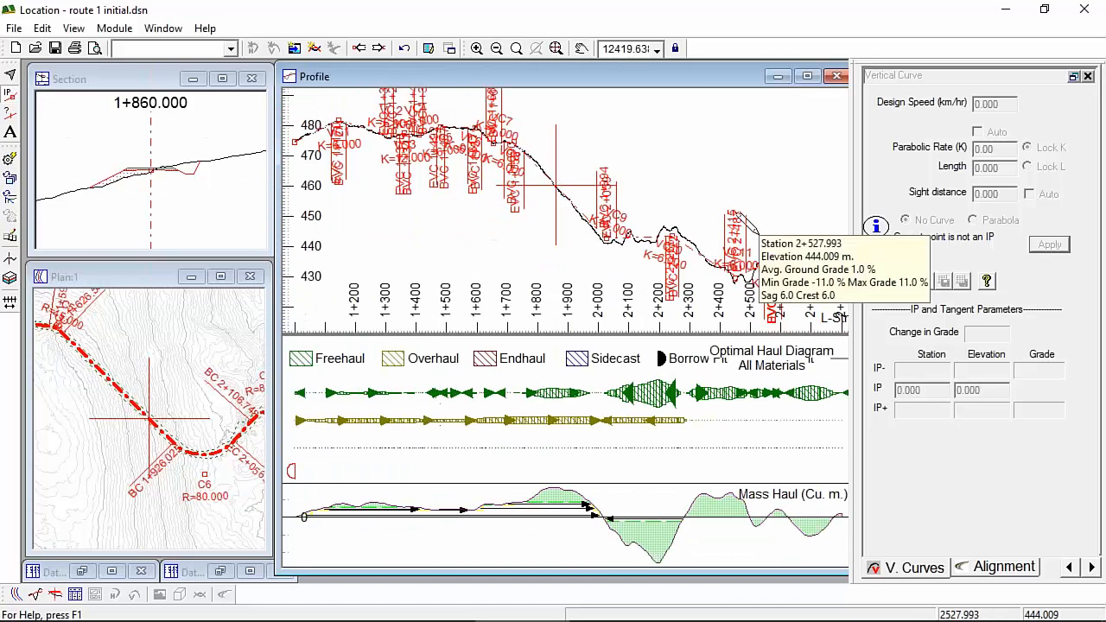
{"action": "scroll", "coordinate": [562, 187], "scroll_direction": "down", "scroll_amount": 1}
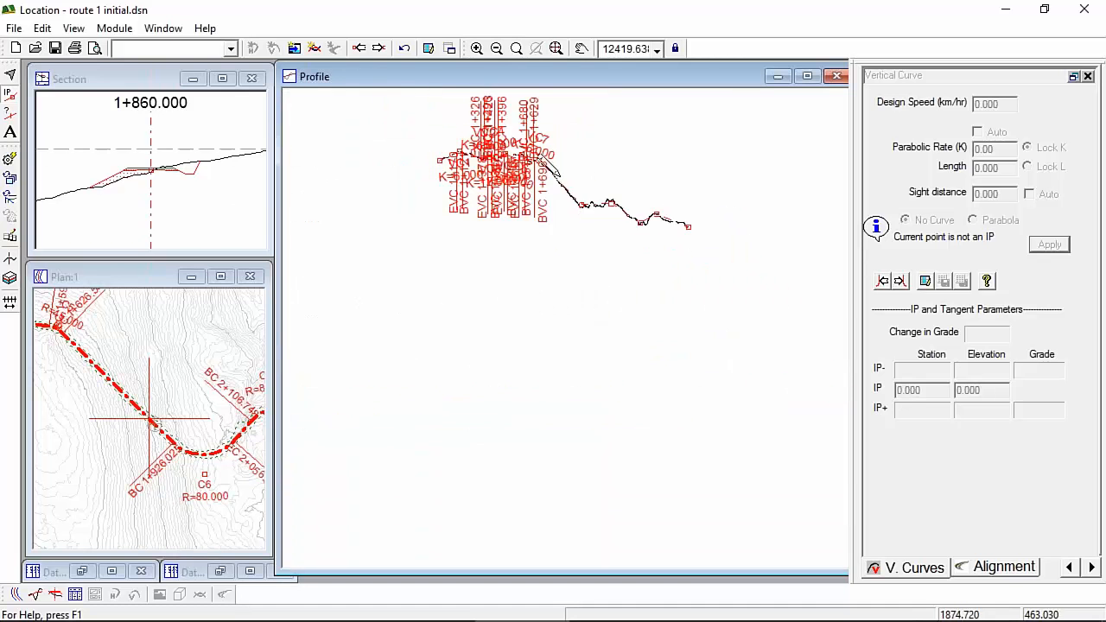
{"action": "scroll", "coordinate": [557, 183], "scroll_direction": "up", "scroll_amount": 2}
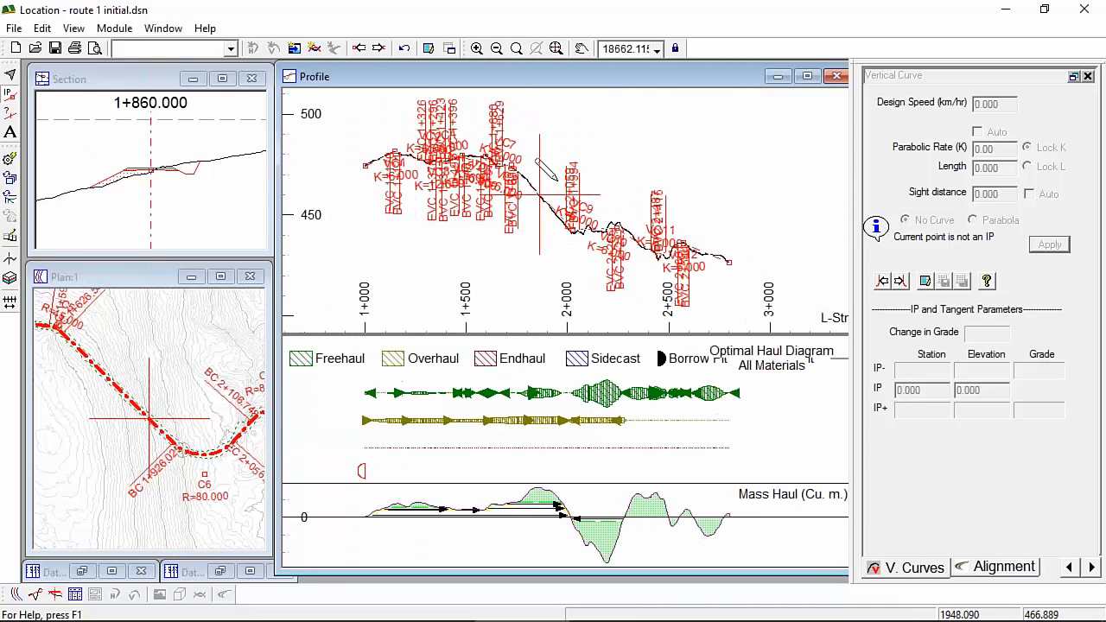
{"action": "left_click", "coordinate": [1002, 568]}
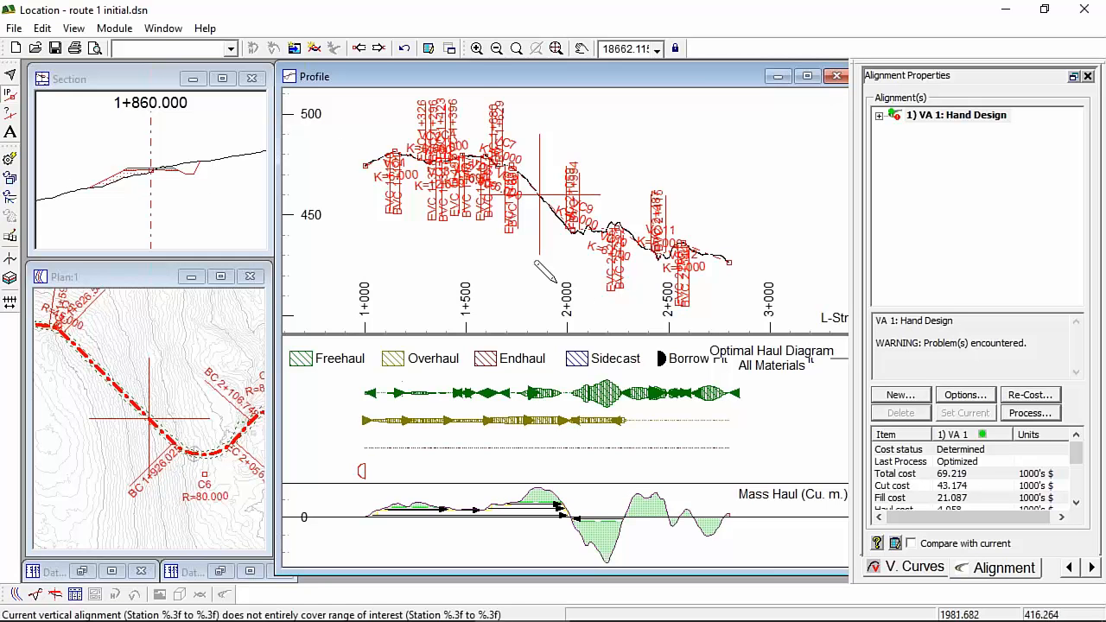
{"action": "mouse_move", "coordinate": [554, 205]}
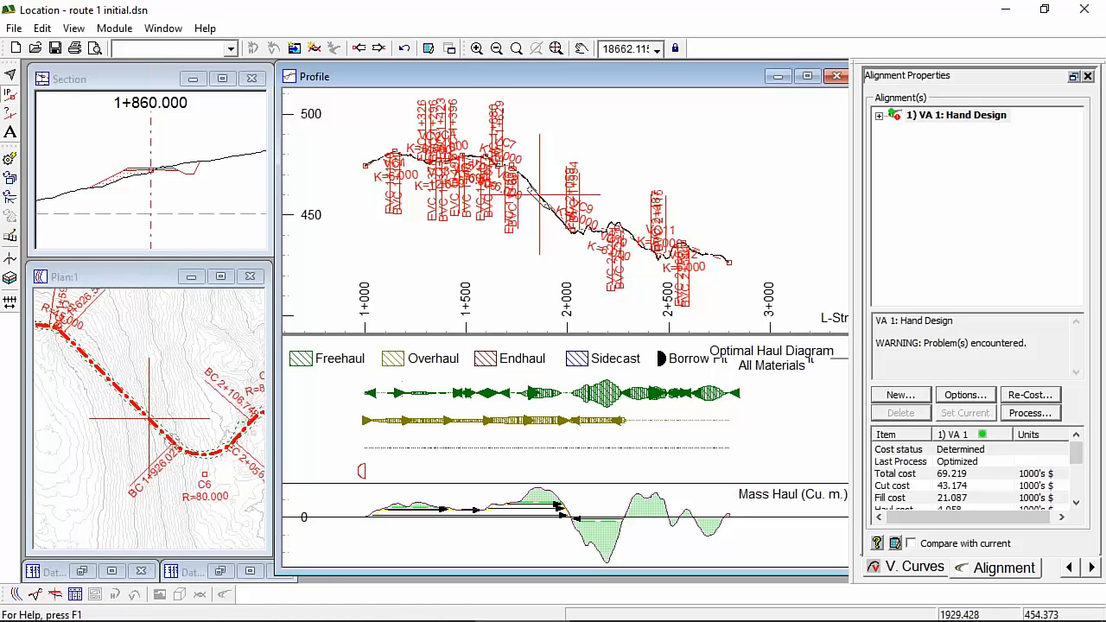
{"action": "mouse_move", "coordinate": [510, 191]}
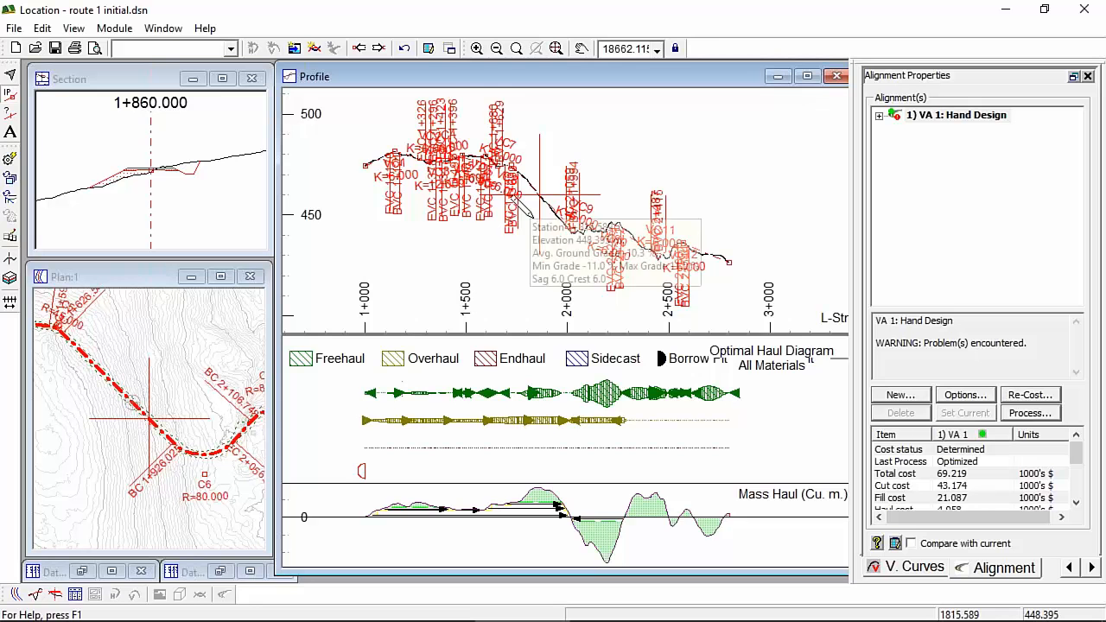
{"action": "scroll", "coordinate": [514, 198], "scroll_direction": "up", "scroll_amount": 2}
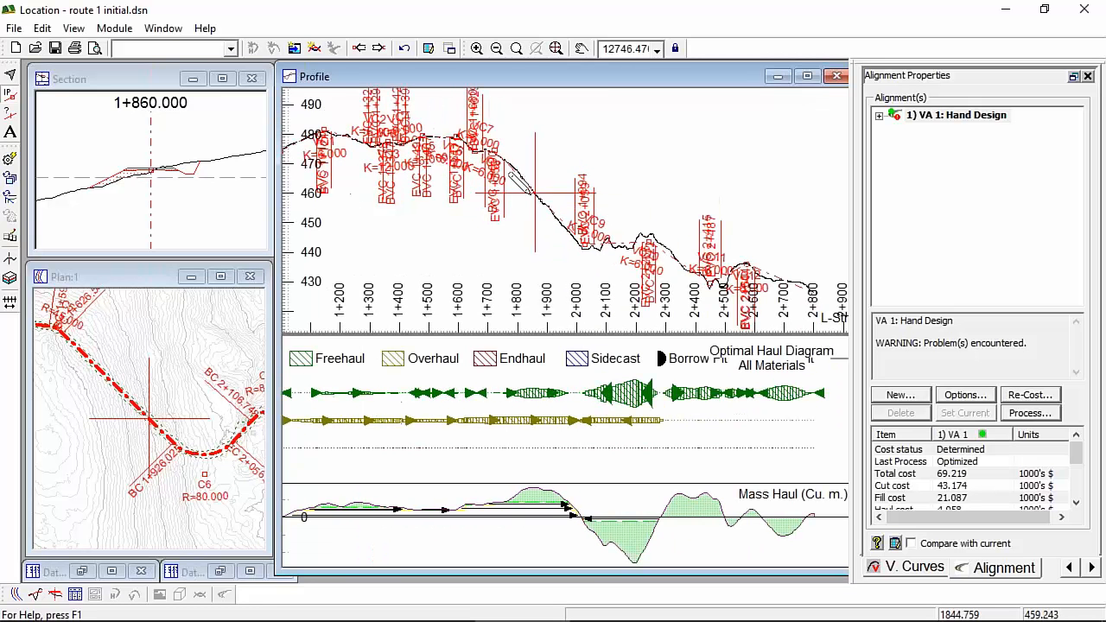
{"action": "scroll", "coordinate": [515, 194], "scroll_direction": "up", "scroll_amount": 1}
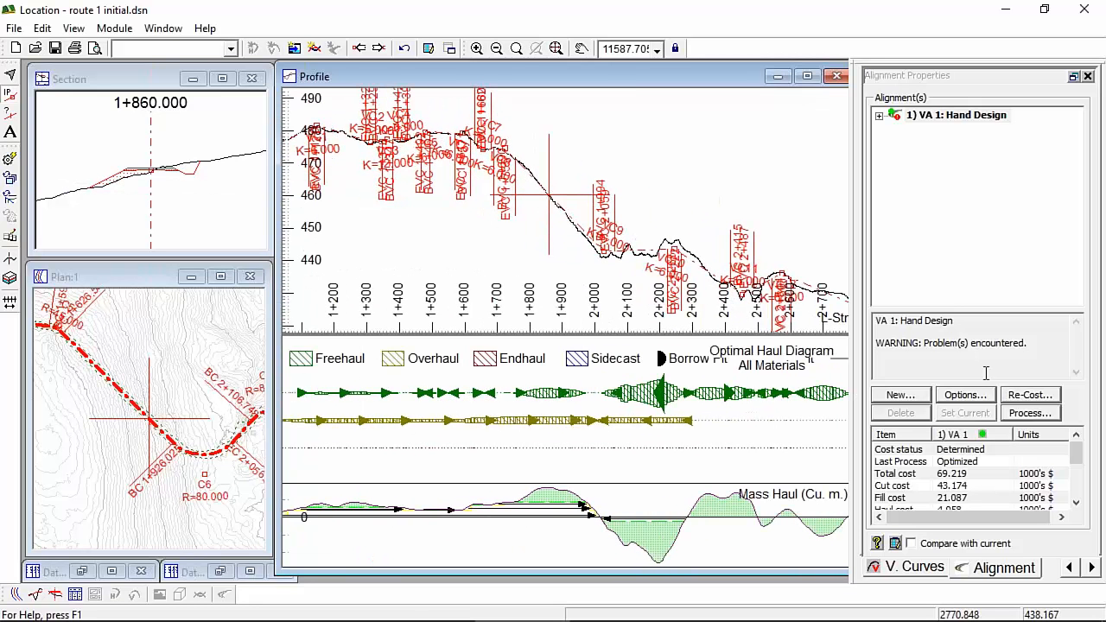
Open the vertical optimization options and compare the cut and fill slopes and expansion factors of the ground types under Costs
{"action": "left_click", "coordinate": [965, 395]}
{"action": "left_click", "coordinate": [482, 136]}
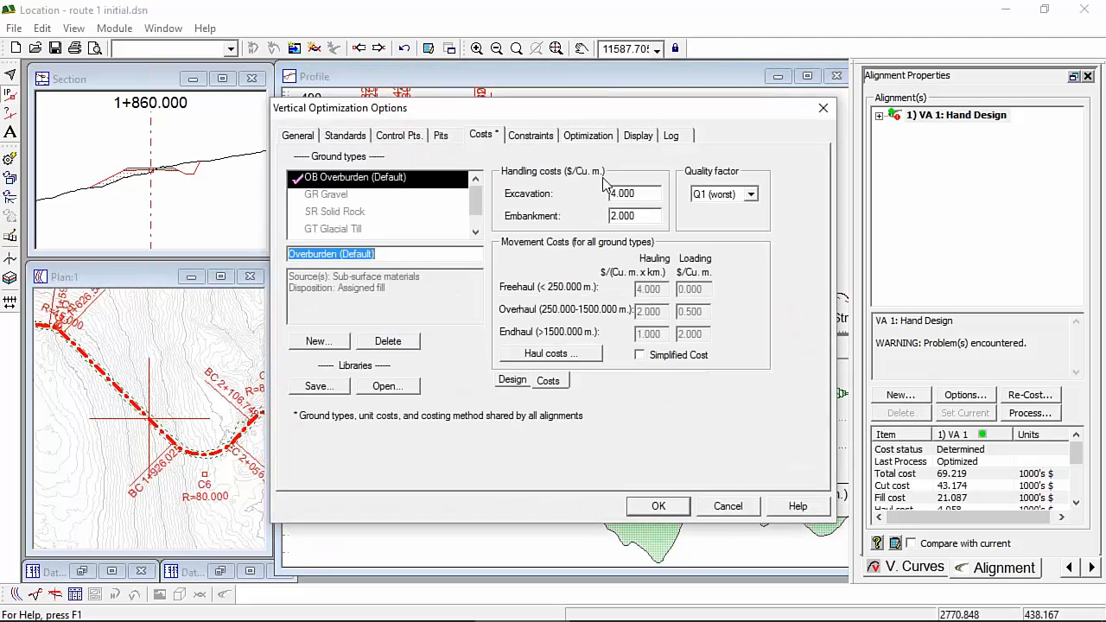
{"action": "left_click", "coordinate": [517, 382]}
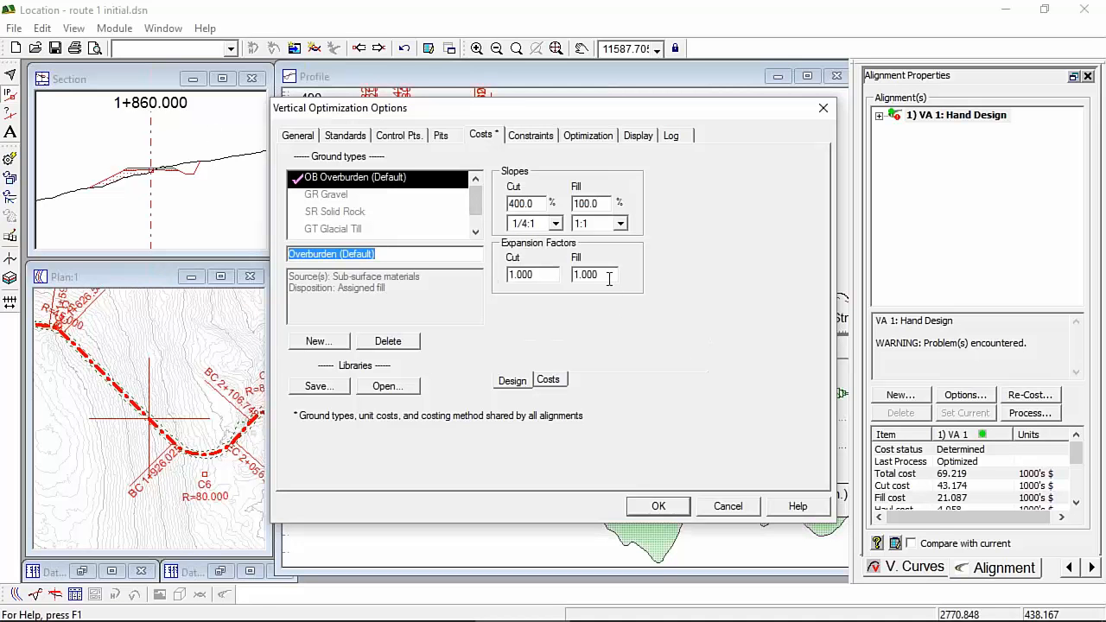
{"action": "left_click", "coordinate": [331, 195]}
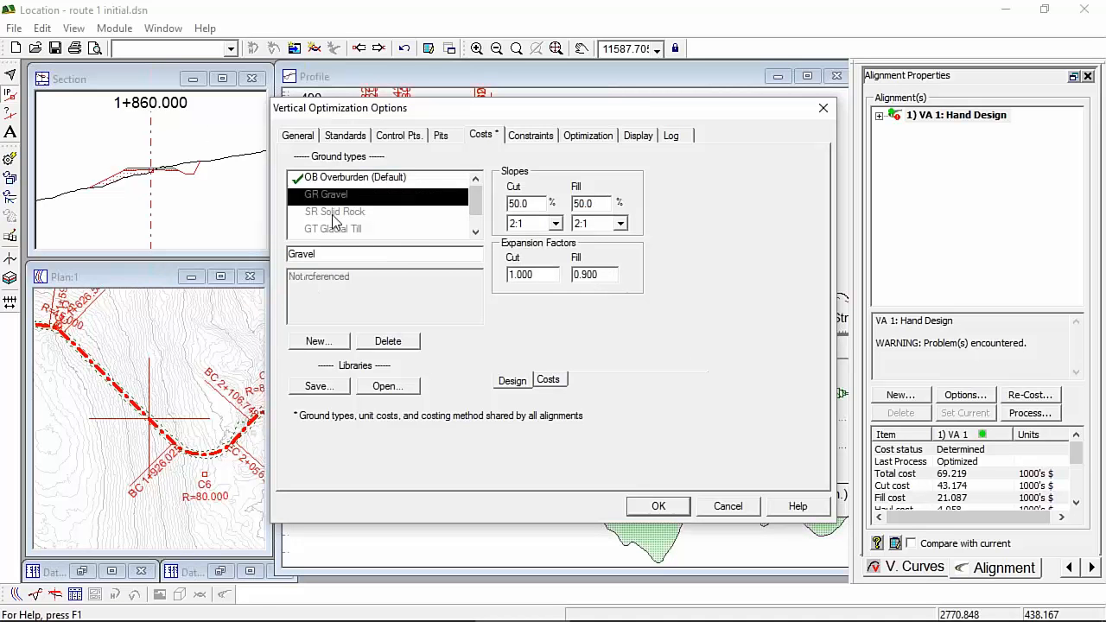
{"action": "left_click", "coordinate": [333, 211]}
{"action": "left_click", "coordinate": [339, 227]}
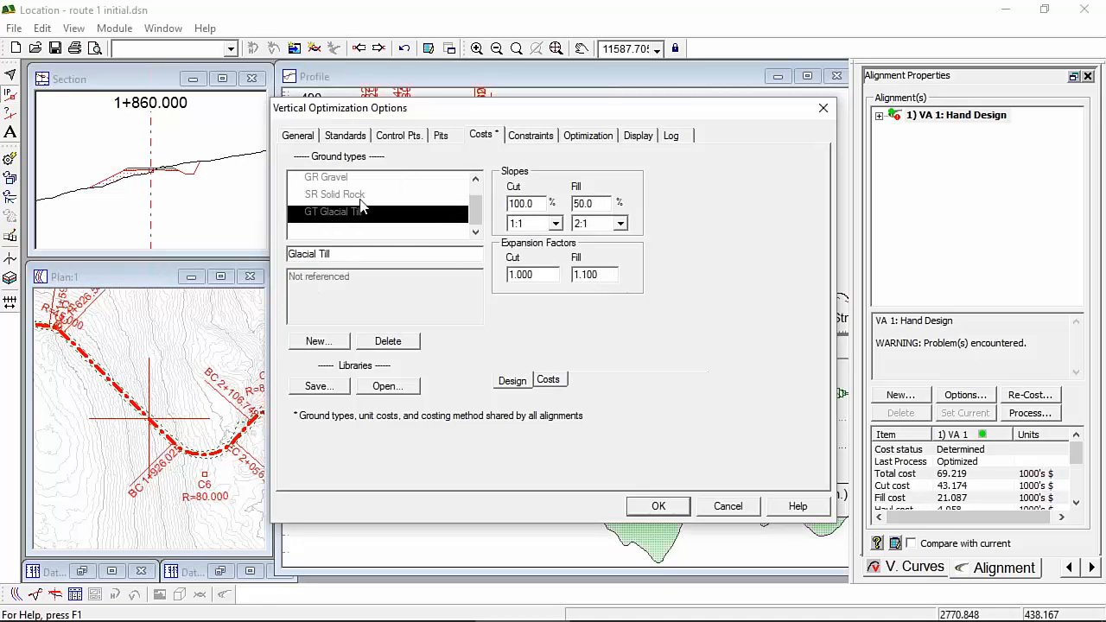
Review Gravel's handling costs and the haul cost graph, and leave the vertical optimization options without changes
{"action": "left_click", "coordinate": [551, 380]}
{"action": "scroll", "coordinate": [356, 209], "scroll_direction": "up", "scroll_amount": 1}
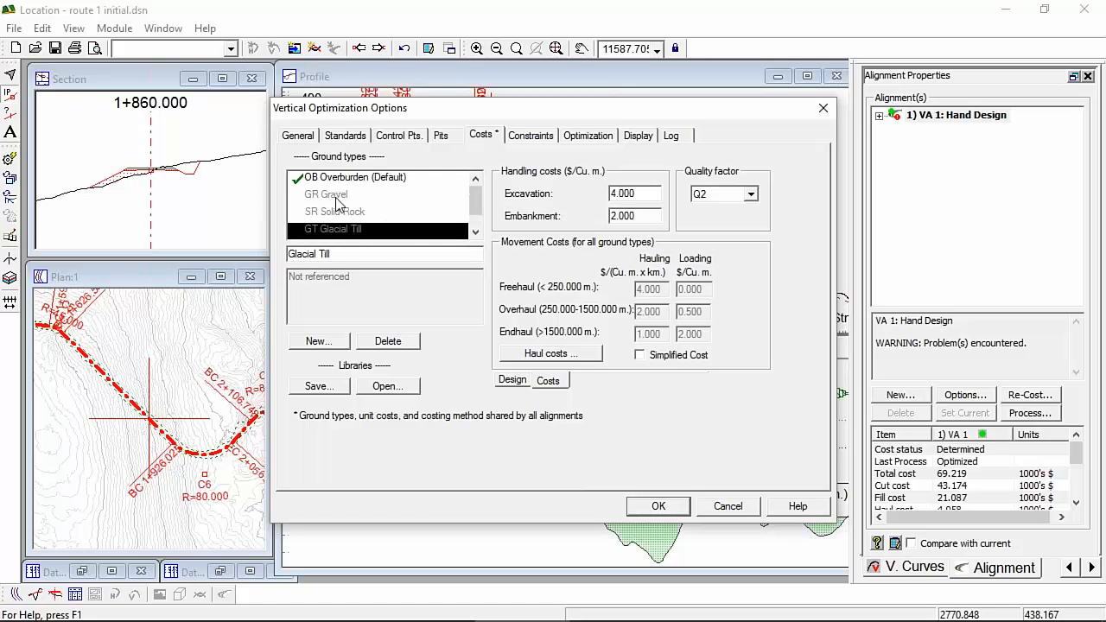
{"action": "left_click", "coordinate": [336, 197]}
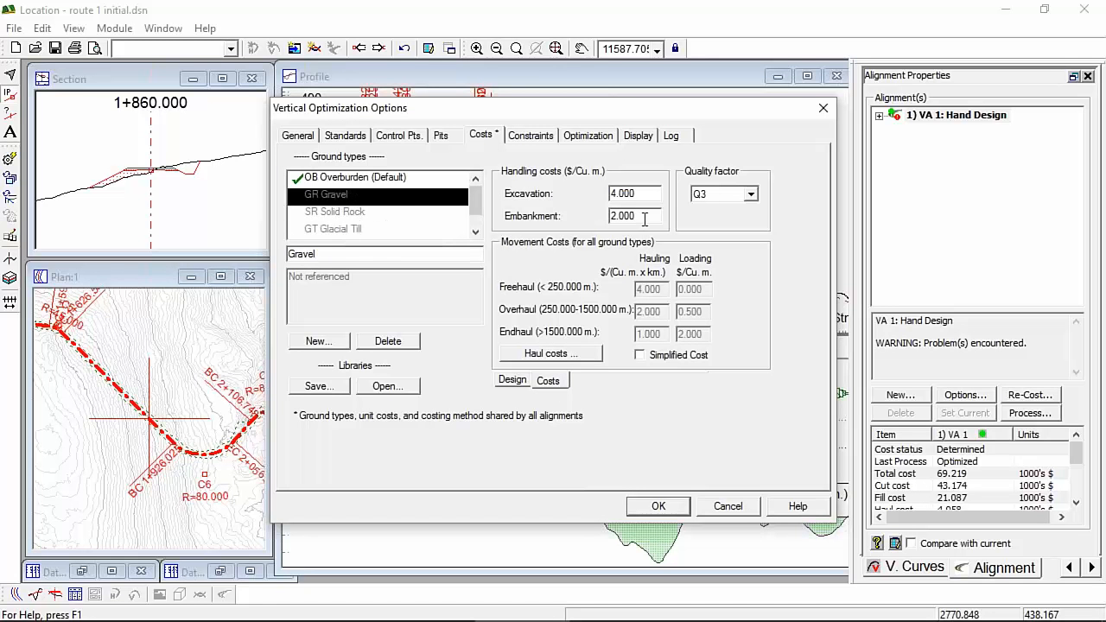
{"action": "left_click", "coordinate": [550, 354]}
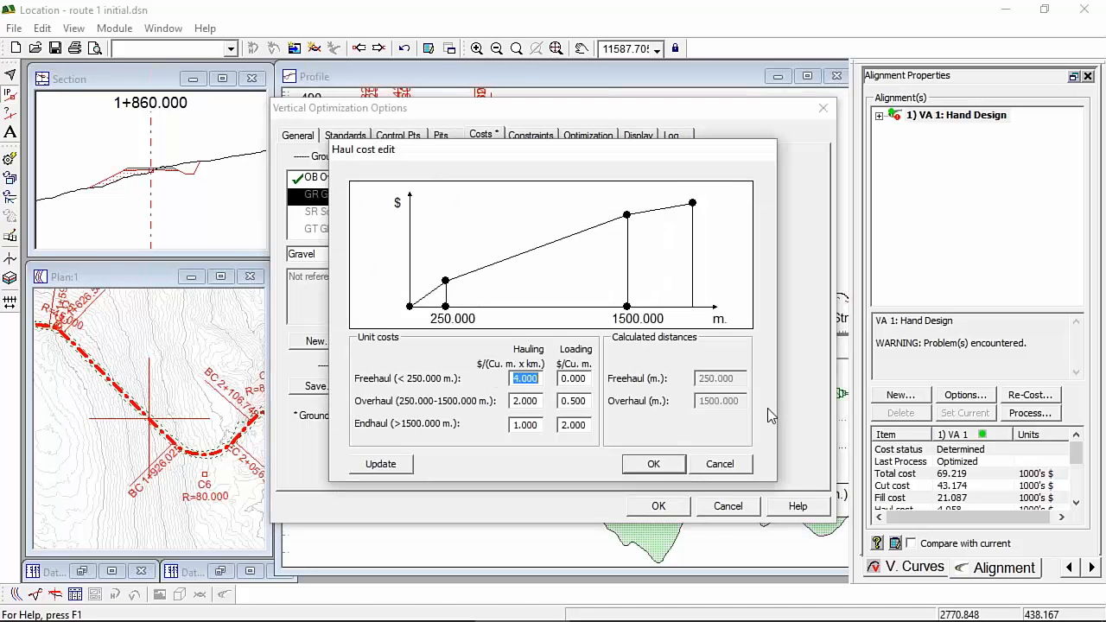
{"action": "left_click", "coordinate": [721, 468]}
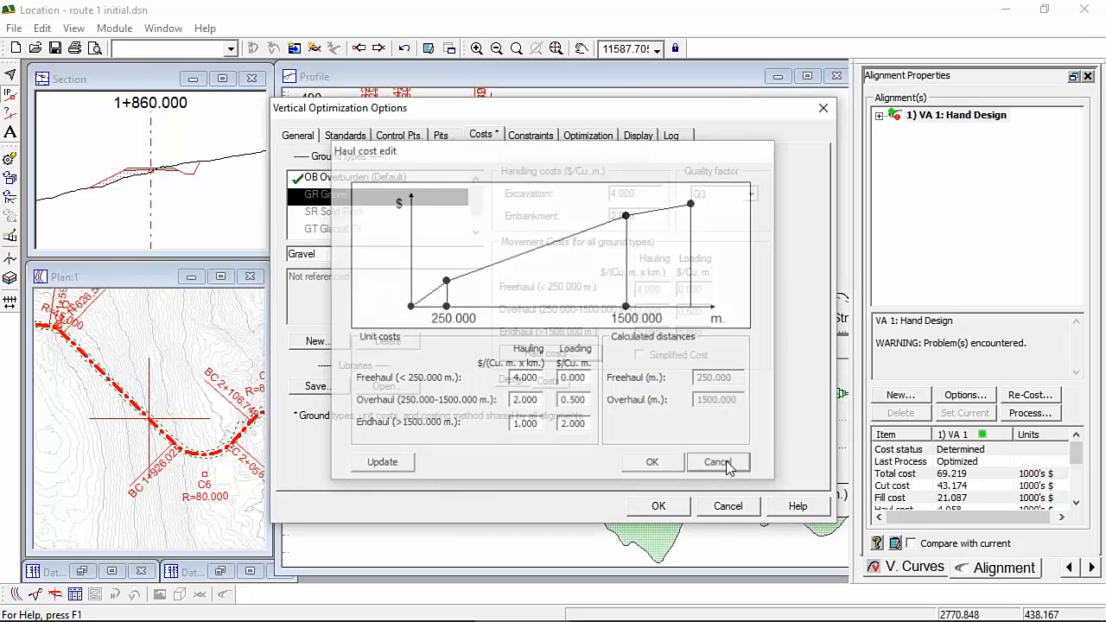
{"action": "left_click", "coordinate": [726, 465]}
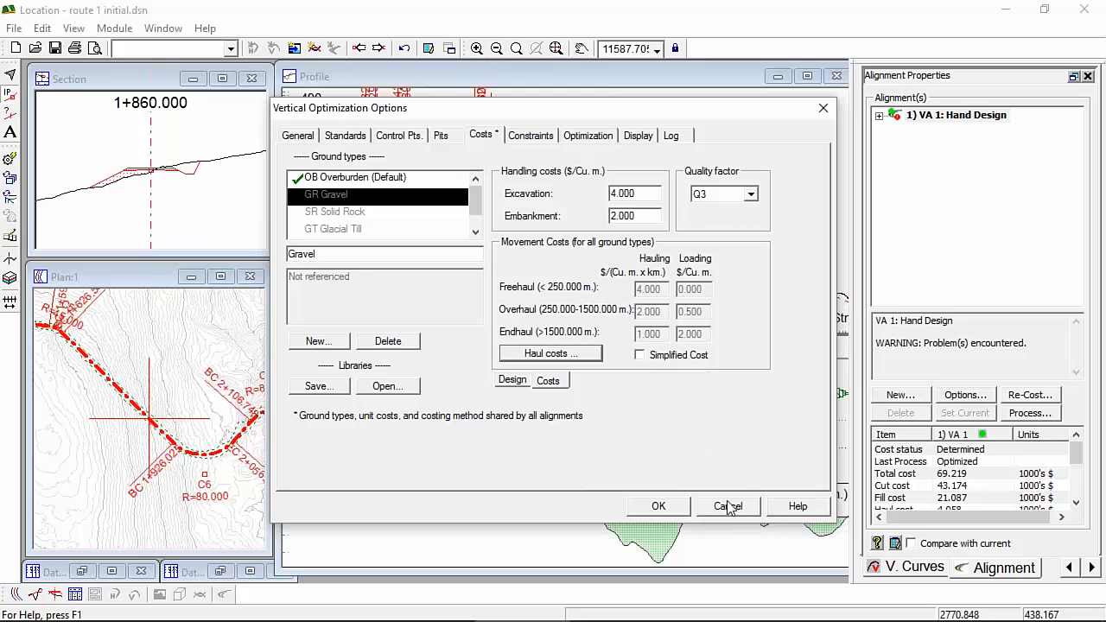
{"action": "left_click", "coordinate": [951, 485]}
{"action": "left_click", "coordinate": [729, 508]}
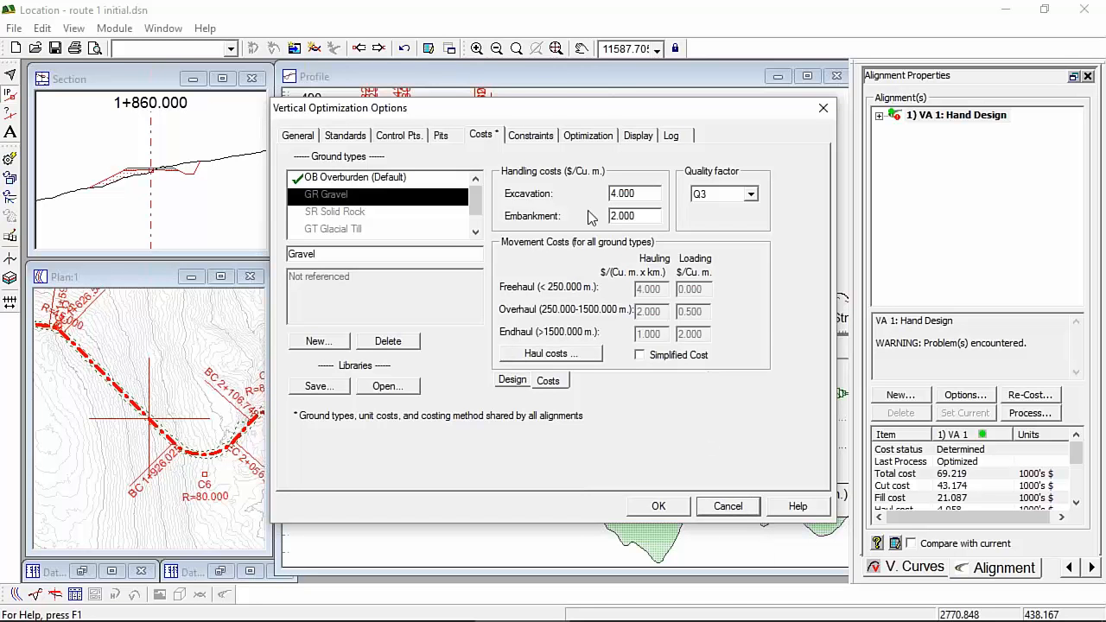
{"action": "left_click", "coordinate": [728, 507]}
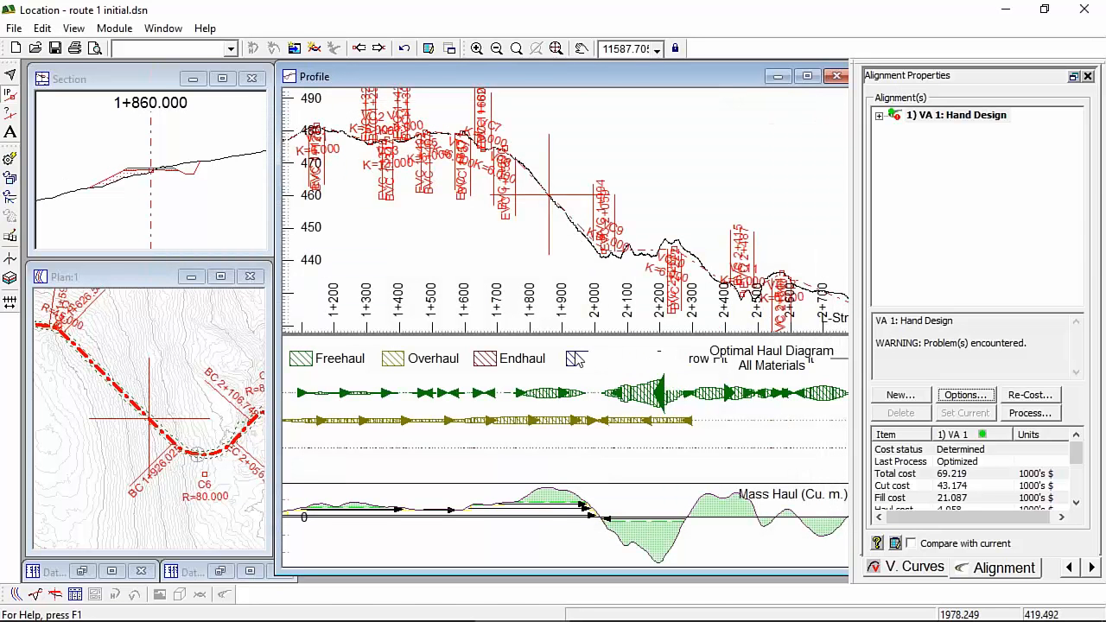
Review the re-costing settings of VA 1 and leave them without recalculating
{"action": "left_click", "coordinate": [1035, 396]}
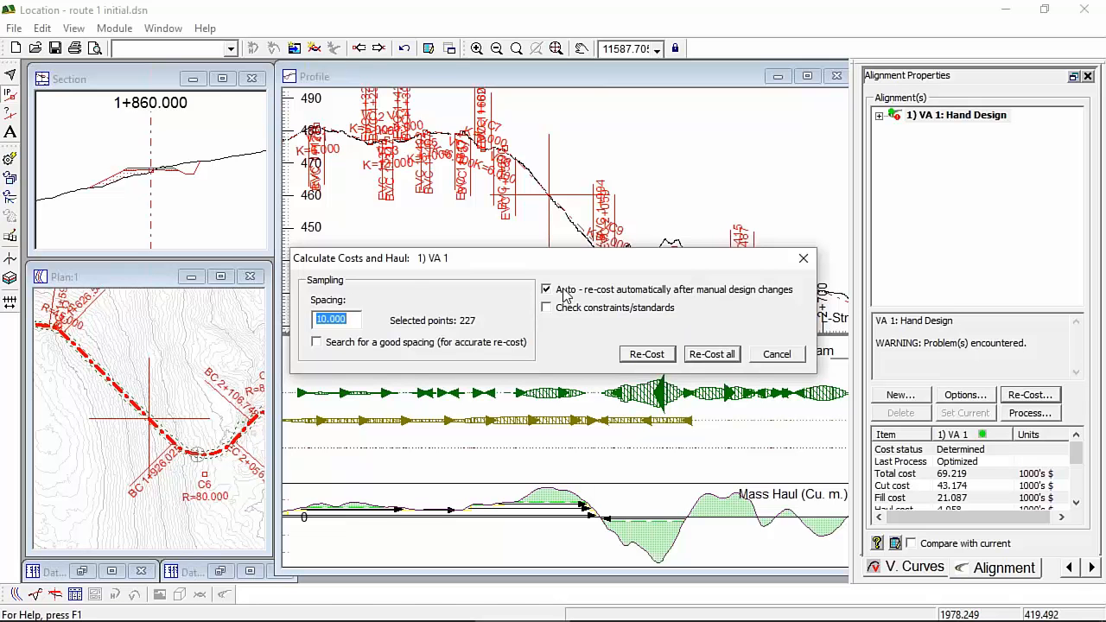
{"action": "left_click", "coordinate": [782, 358]}
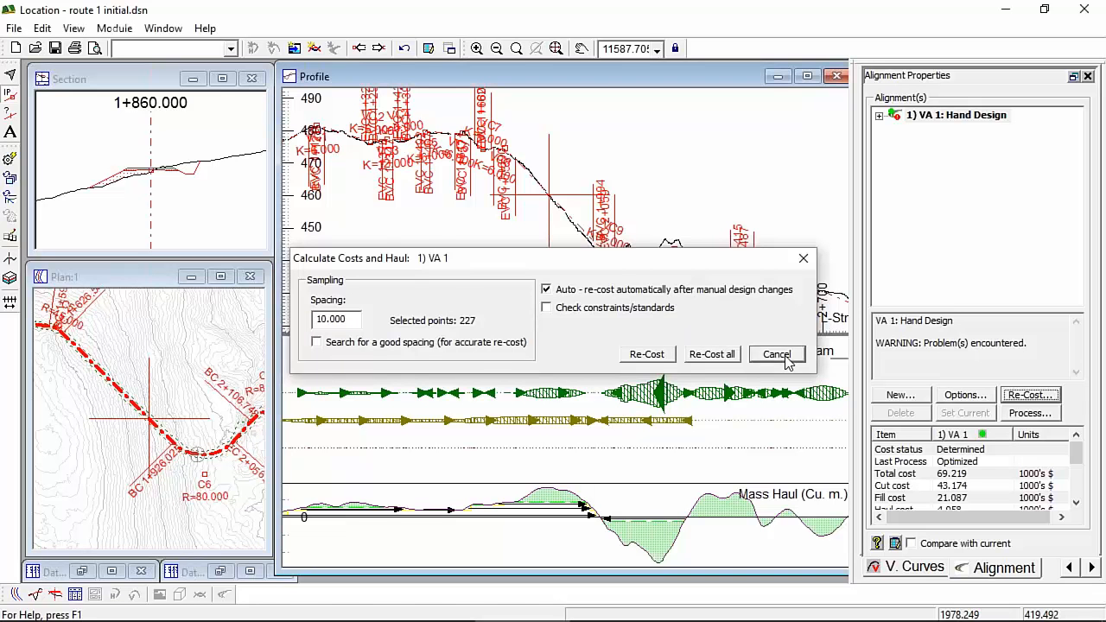
Raise the vertical intersection point near station 2+050 slightly and check the effect on the total cost, overhaul and borrow pit
{"action": "scroll", "coordinate": [608, 216], "scroll_direction": "down", "scroll_amount": 4}
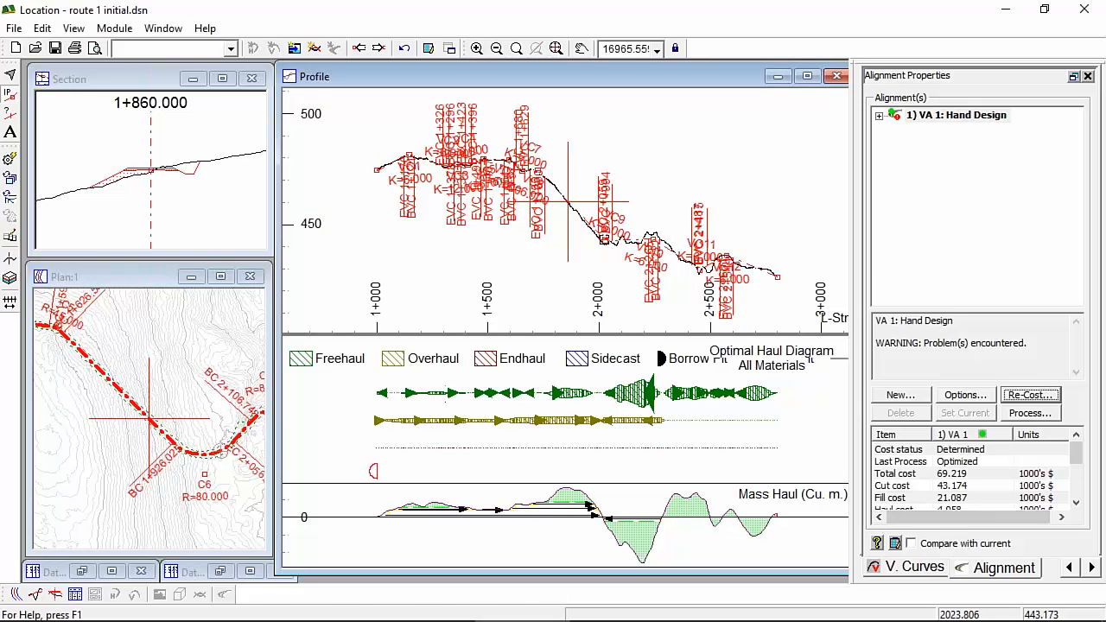
{"action": "left_click_drag", "start_coordinate": [603, 242], "coordinate": [612, 237]}
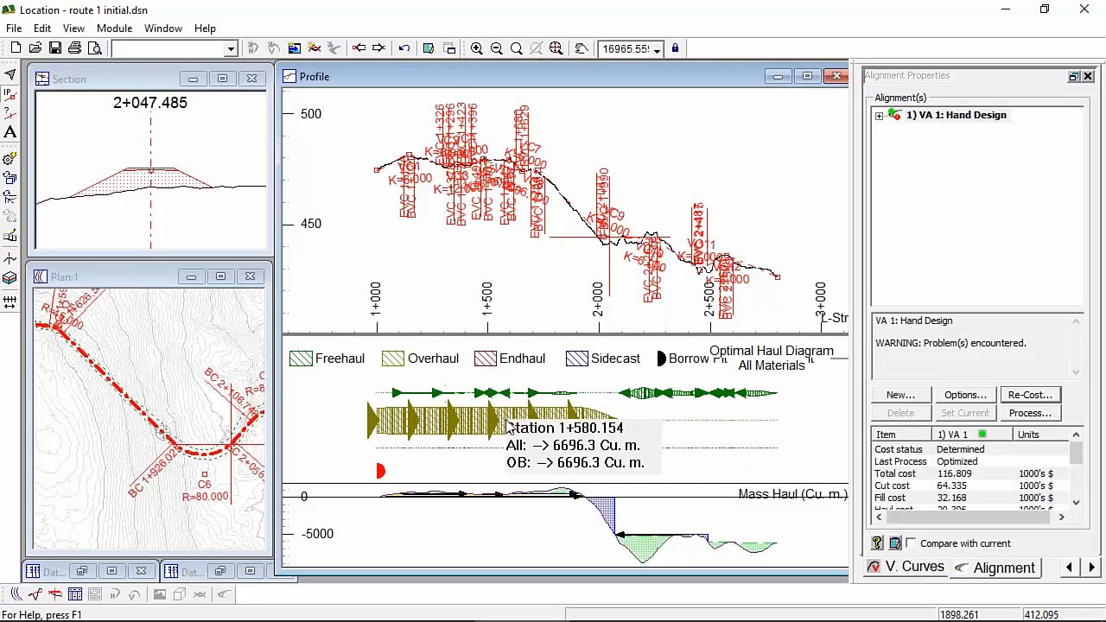
{"action": "left_click", "coordinate": [956, 475]}
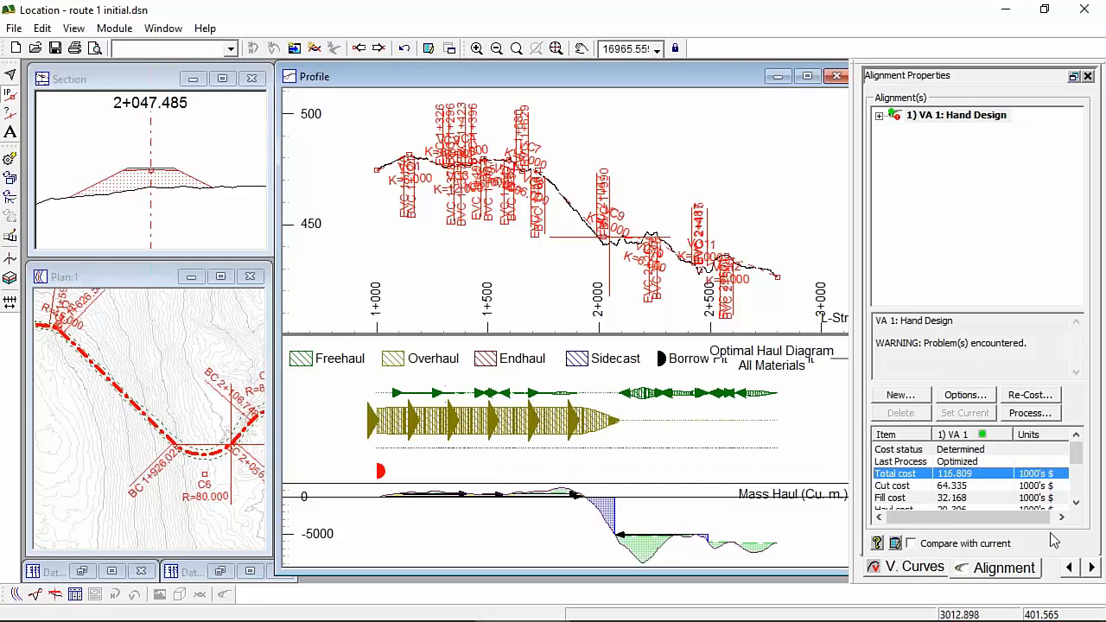
{"action": "mouse_move", "coordinate": [529, 436]}
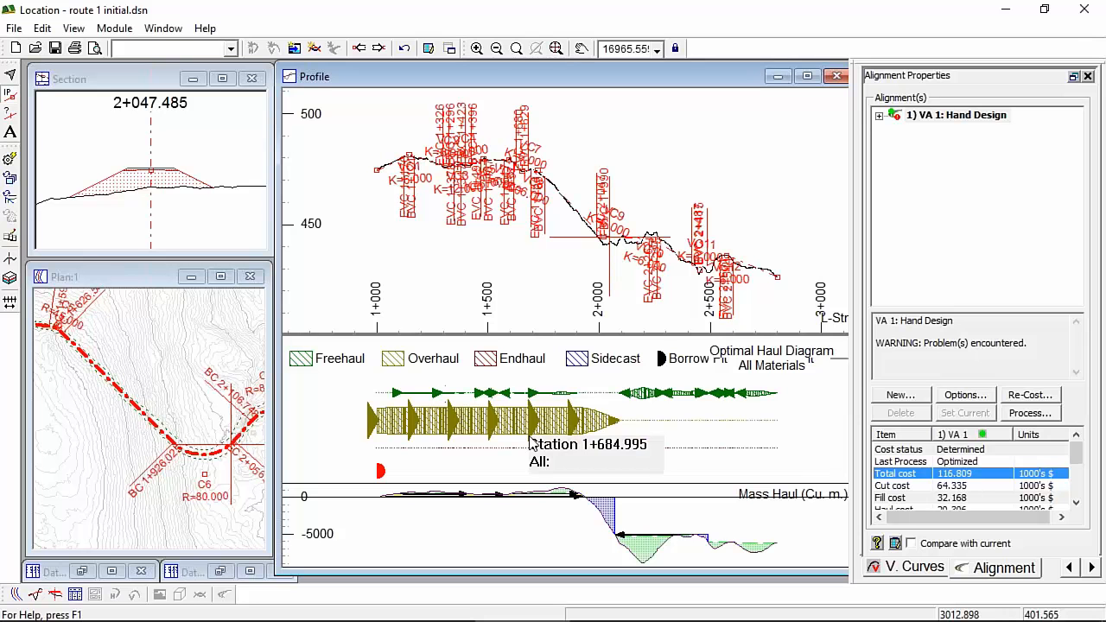
{"action": "left_click", "coordinate": [379, 475]}
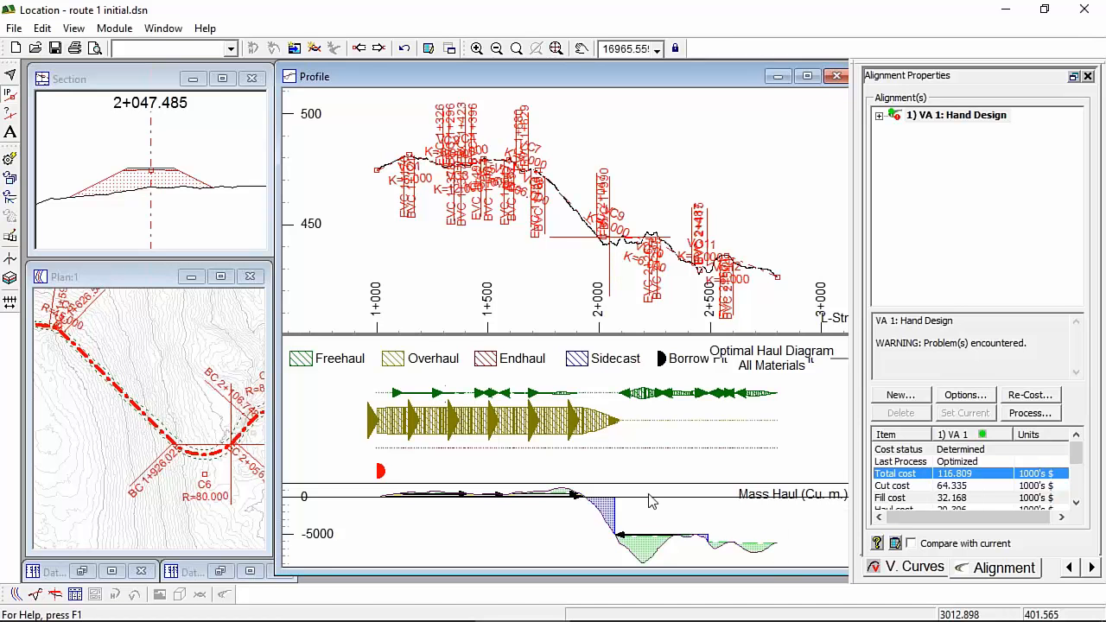
Undo the move of the vertical intersection point and recalculate the road alignment
{"action": "left_click", "coordinate": [42, 29]}
{"action": "left_click", "coordinate": [50, 49]}
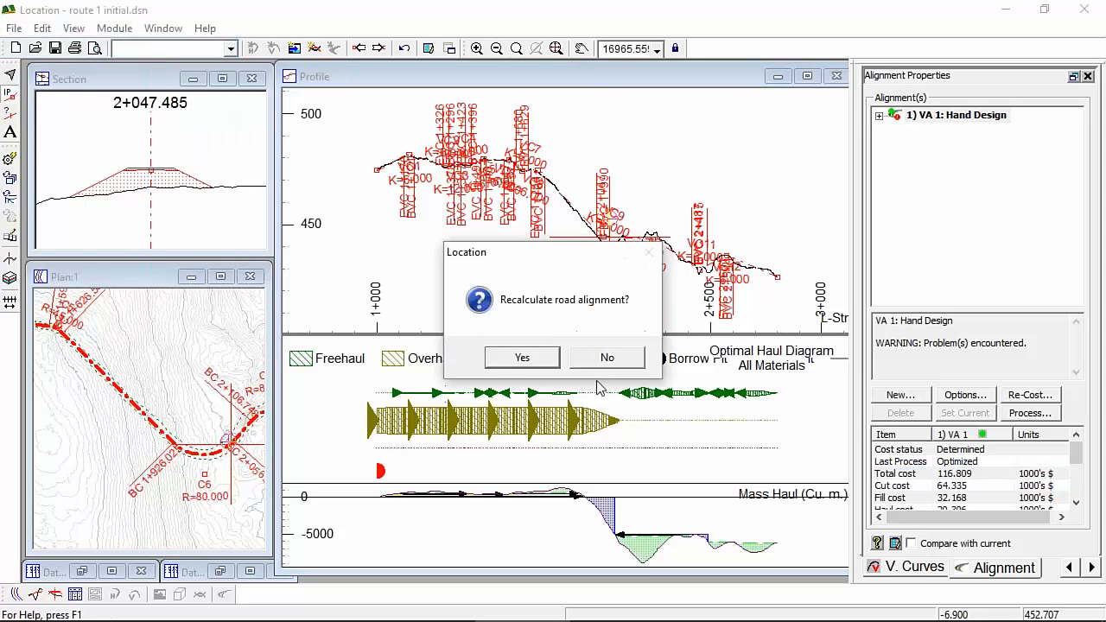
{"action": "key", "text": "Return"}
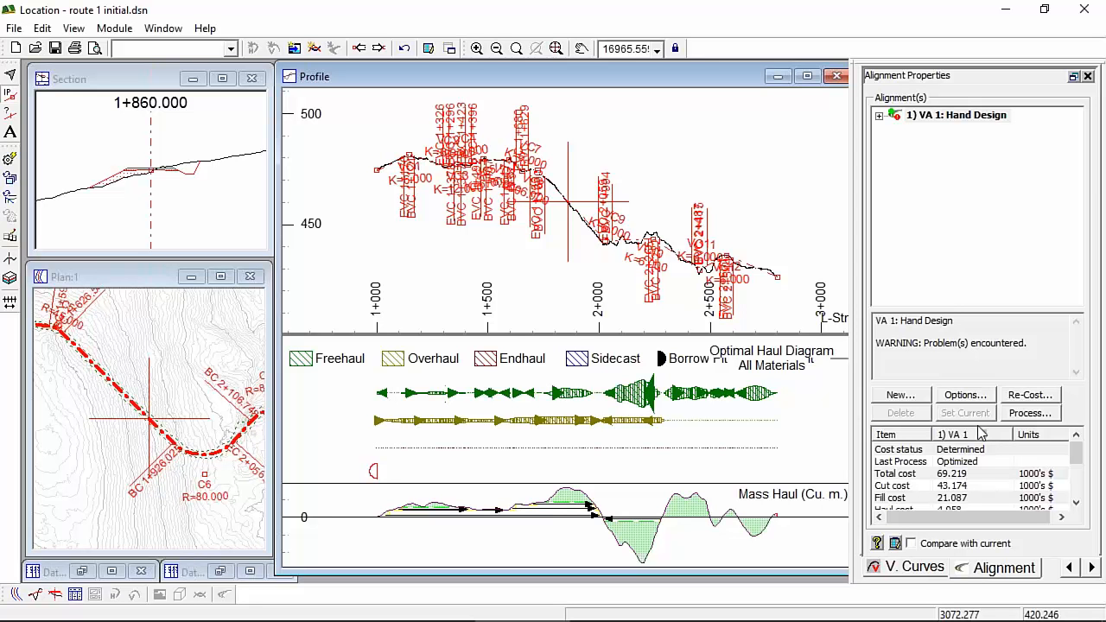
Start a new vertical alignment VA 2 based on VA 1 and describe it as quickcurves
{"action": "left_click", "coordinate": [944, 121]}
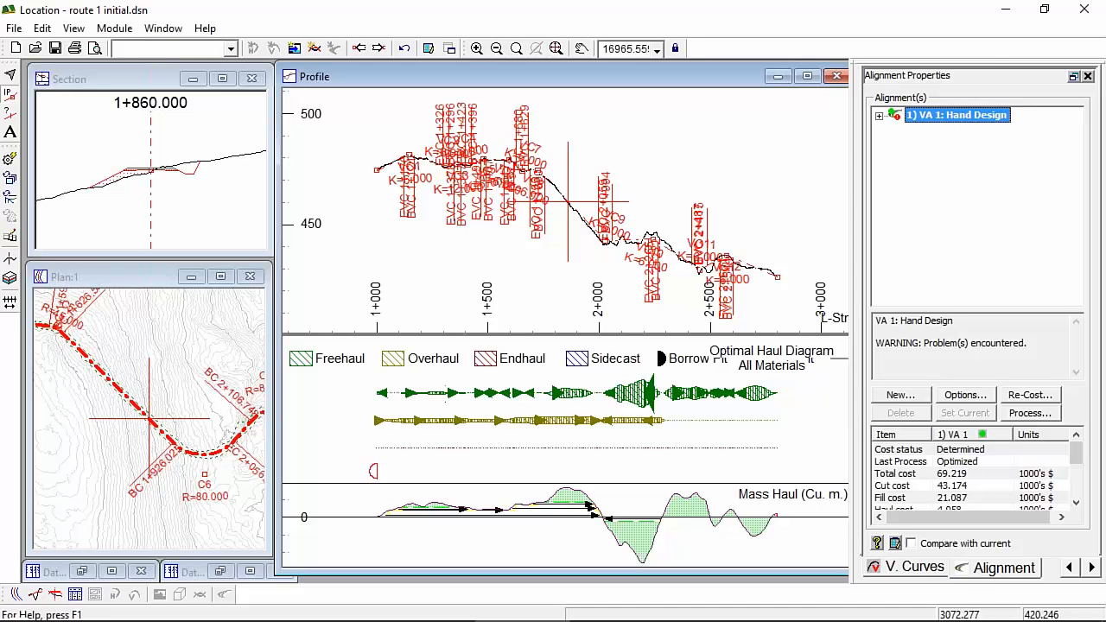
{"action": "left_click", "coordinate": [148, 420]}
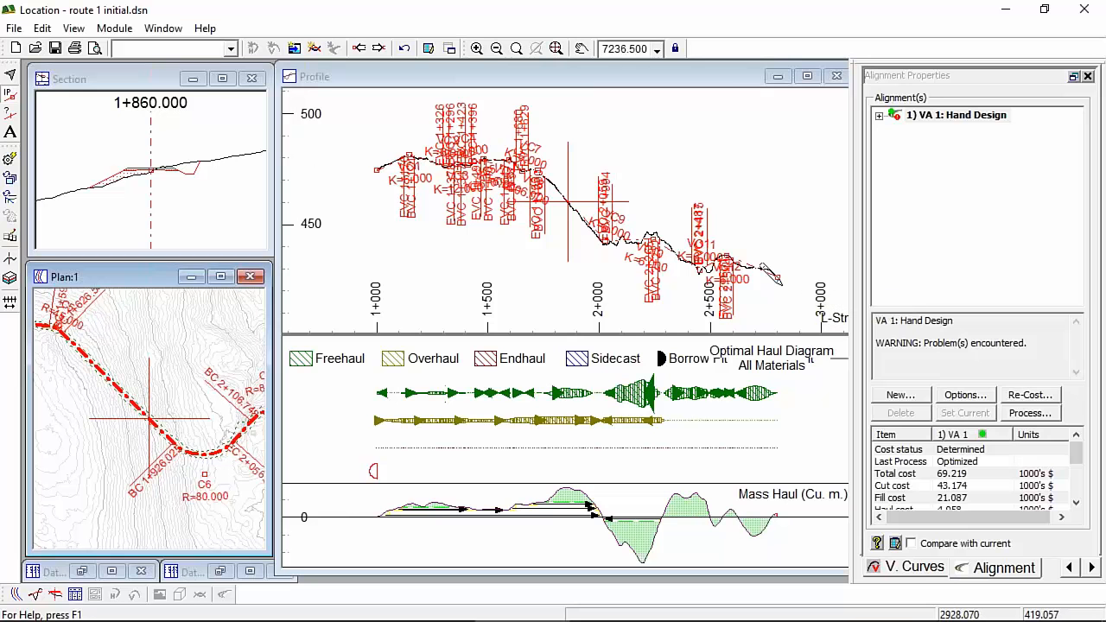
{"action": "left_click", "coordinate": [936, 121]}
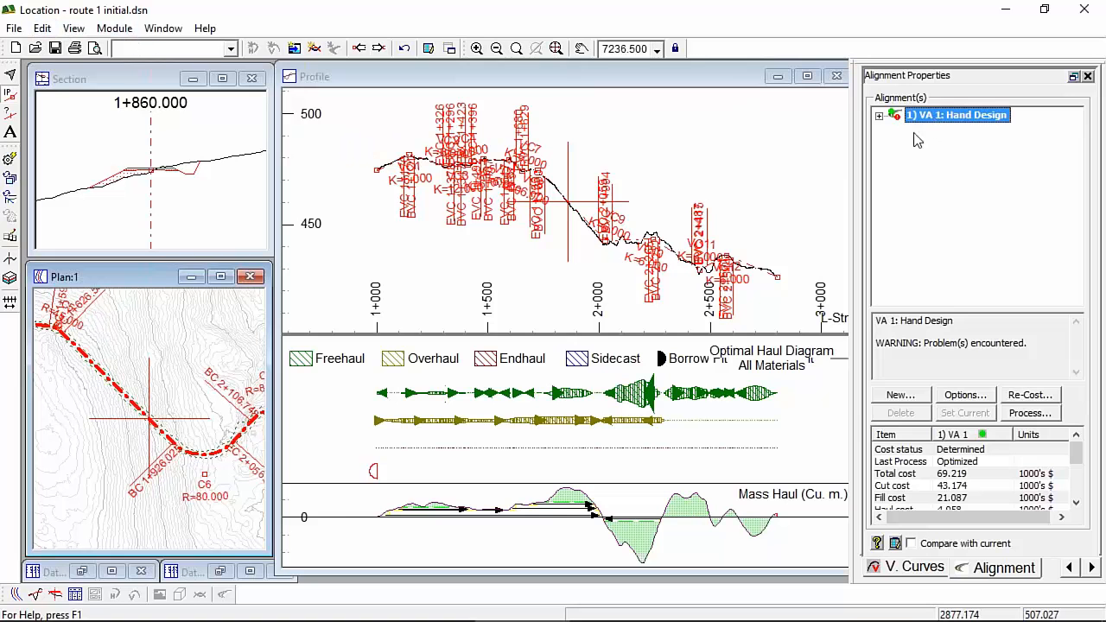
{"action": "left_click", "coordinate": [910, 399]}
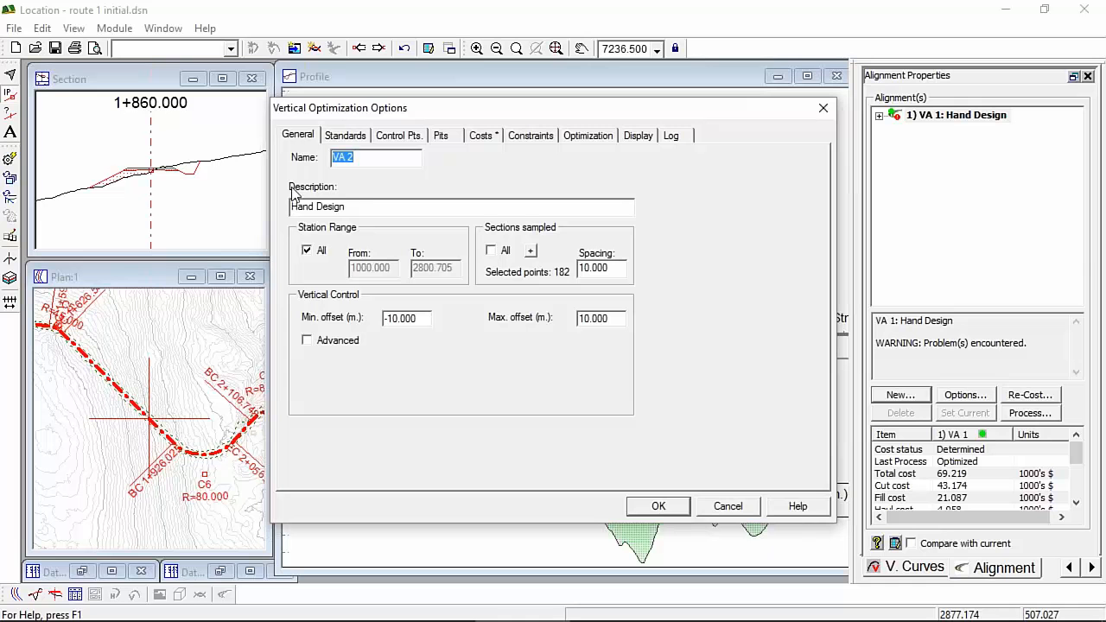
{"action": "key", "text": "Tab"}
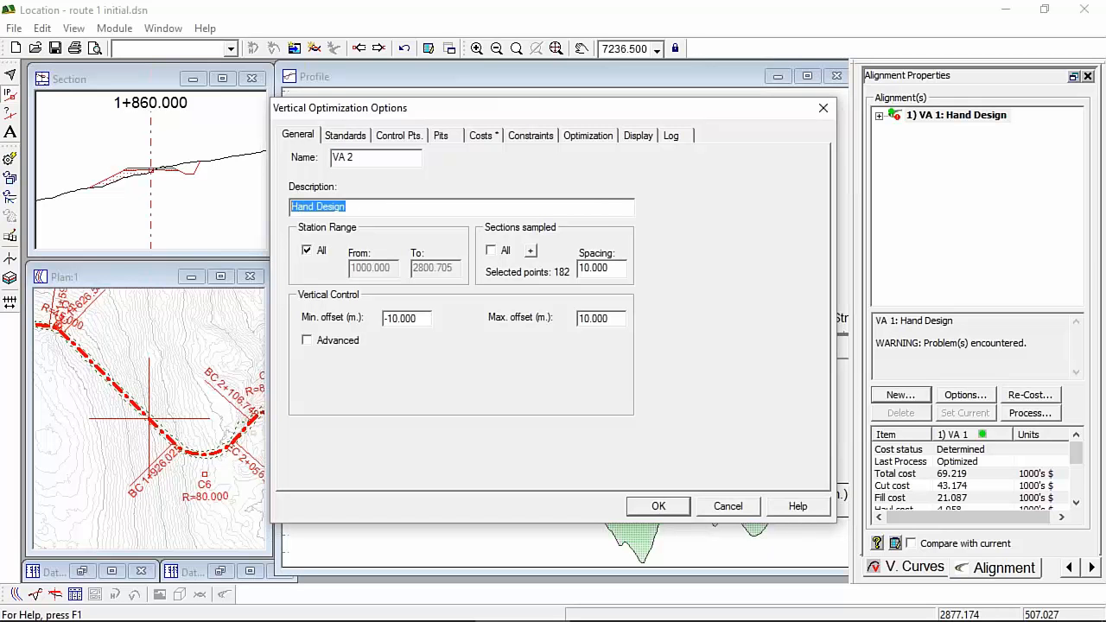
{"action": "type", "text": "quickcurves"}
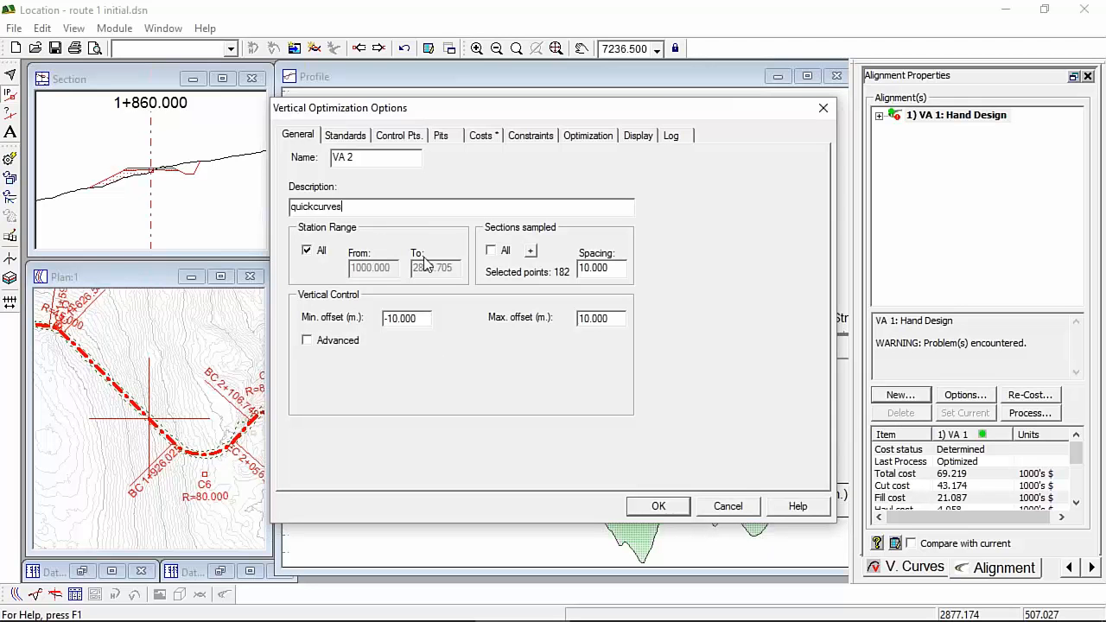
Enable the minimum curve length in VA 2's Curves [Fast] standards and set it to 20 m
{"action": "left_click", "coordinate": [347, 137]}
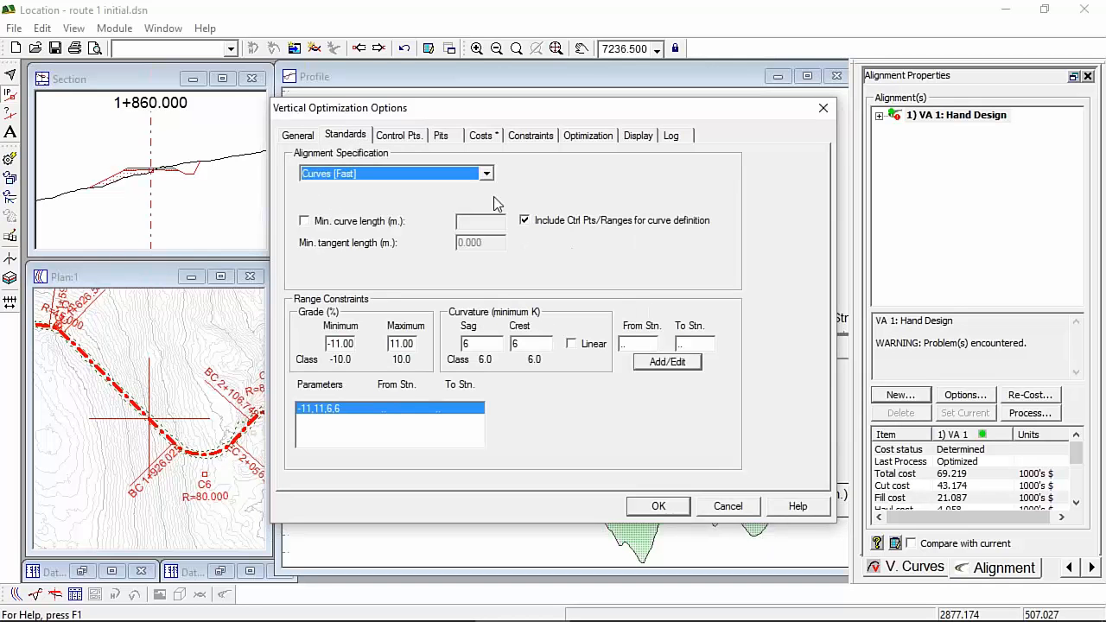
{"action": "left_click", "coordinate": [305, 222]}
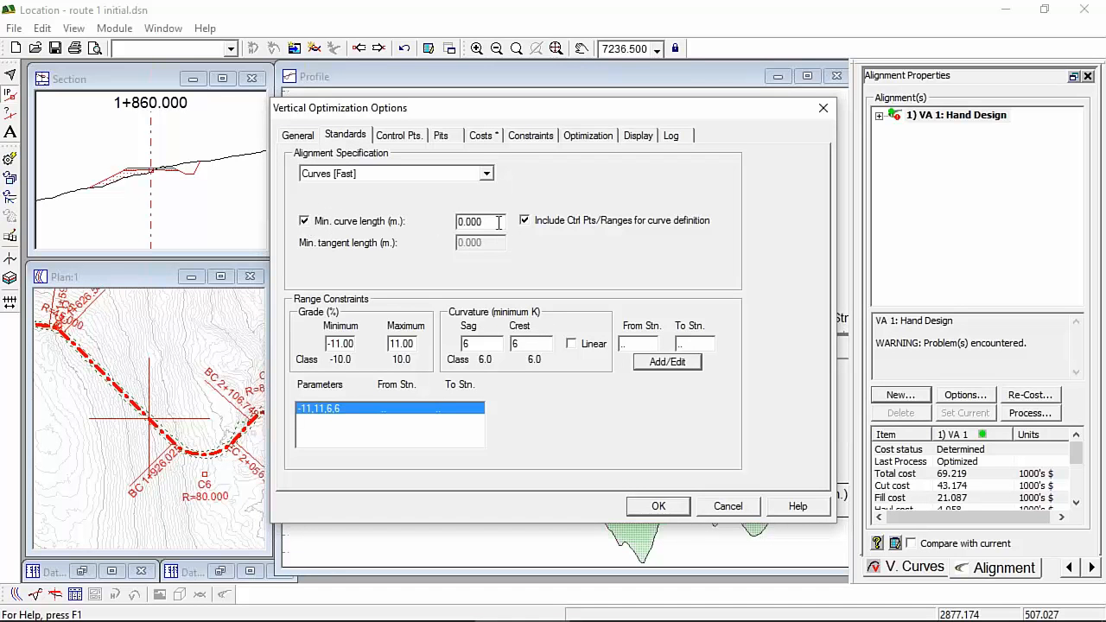
{"action": "left_click_drag", "start_coordinate": [501, 222], "coordinate": [369, 217]}
{"action": "type", "text": "20"}
Review the elevation, grade and tolerance settings of the control point at station 1+000
{"action": "left_click", "coordinate": [405, 141]}
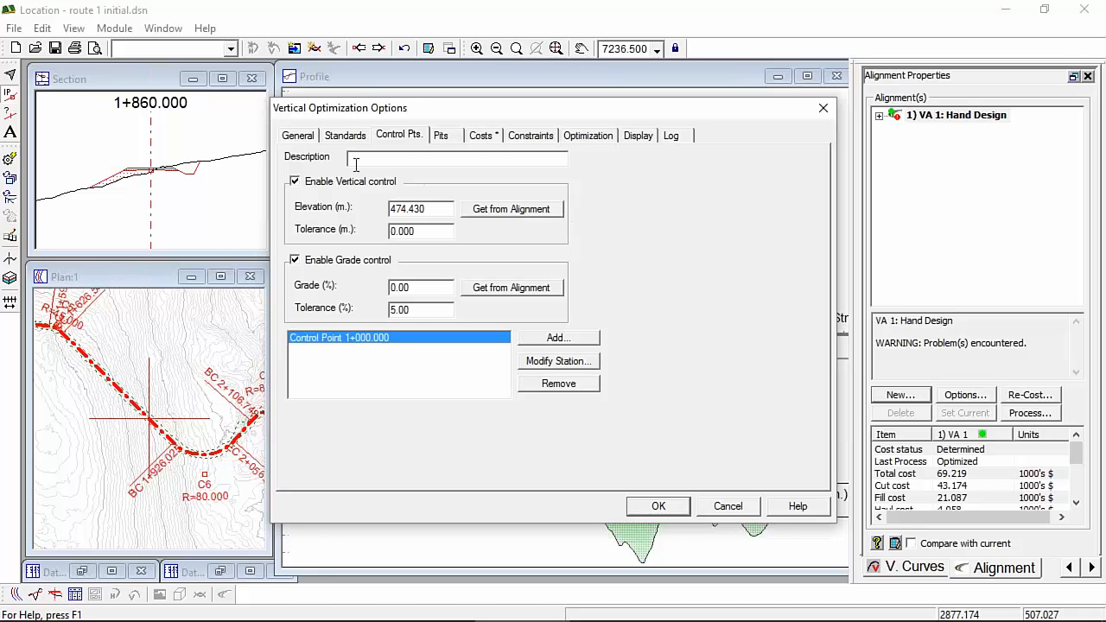
{"action": "double_click", "coordinate": [439, 210]}
{"action": "left_click", "coordinate": [418, 311]}
{"action": "double_click", "coordinate": [418, 311]}
{"action": "double_click", "coordinate": [420, 288]}
Check the direction and minimum fill constraints and the pit definitions, and accept the options to create VA 2
{"action": "left_click", "coordinate": [537, 136]}
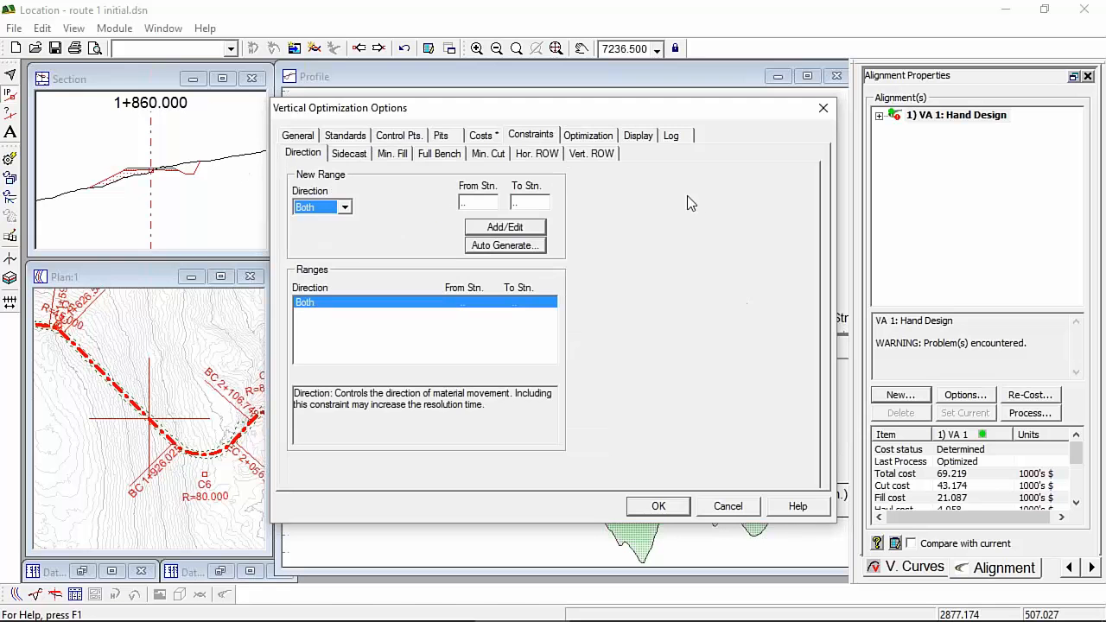
{"action": "left_click", "coordinate": [450, 154]}
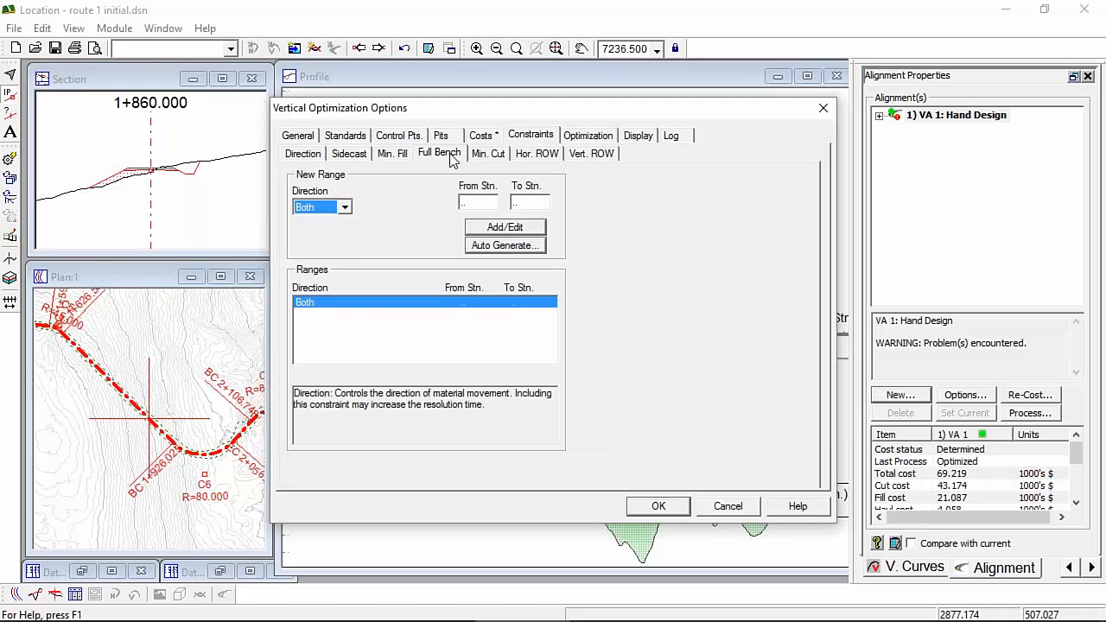
{"action": "left_click", "coordinate": [394, 153]}
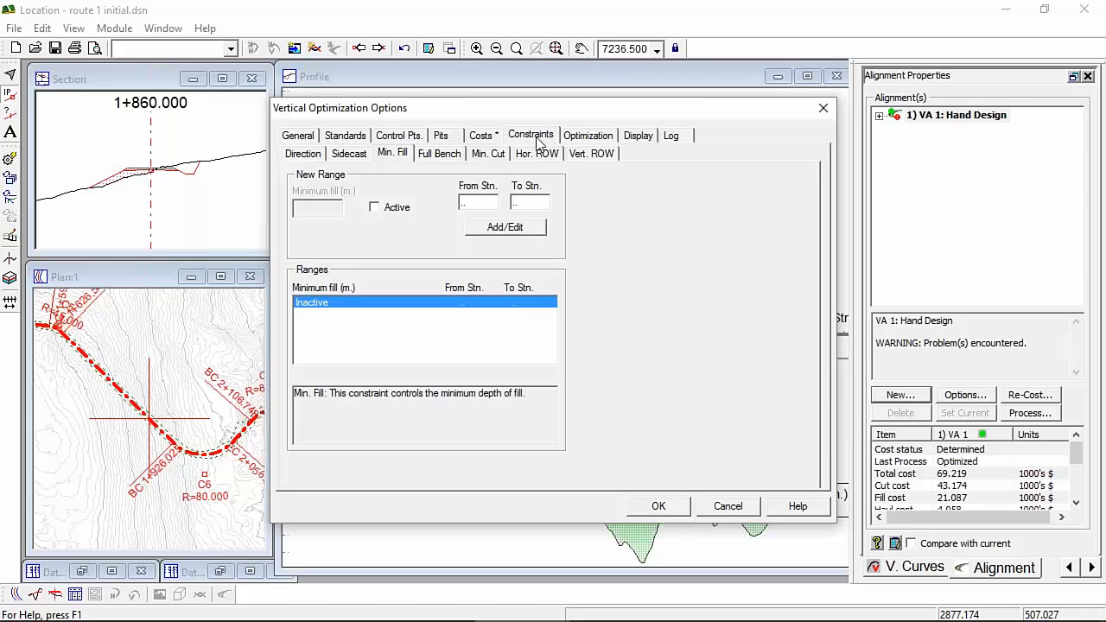
{"action": "left_click", "coordinate": [445, 137]}
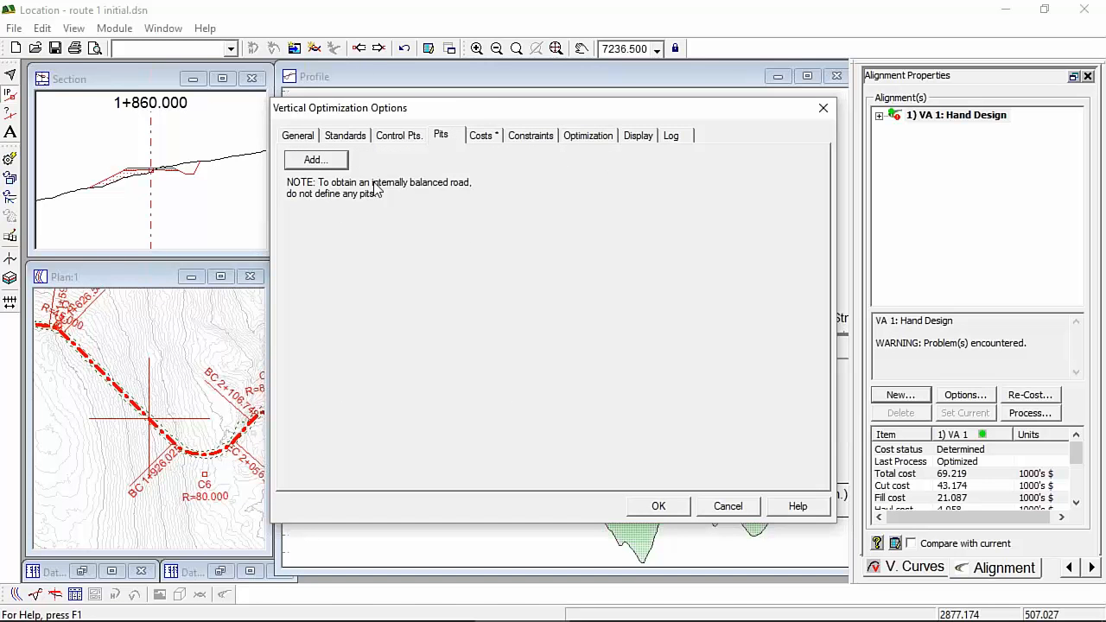
{"action": "left_click", "coordinate": [659, 507]}
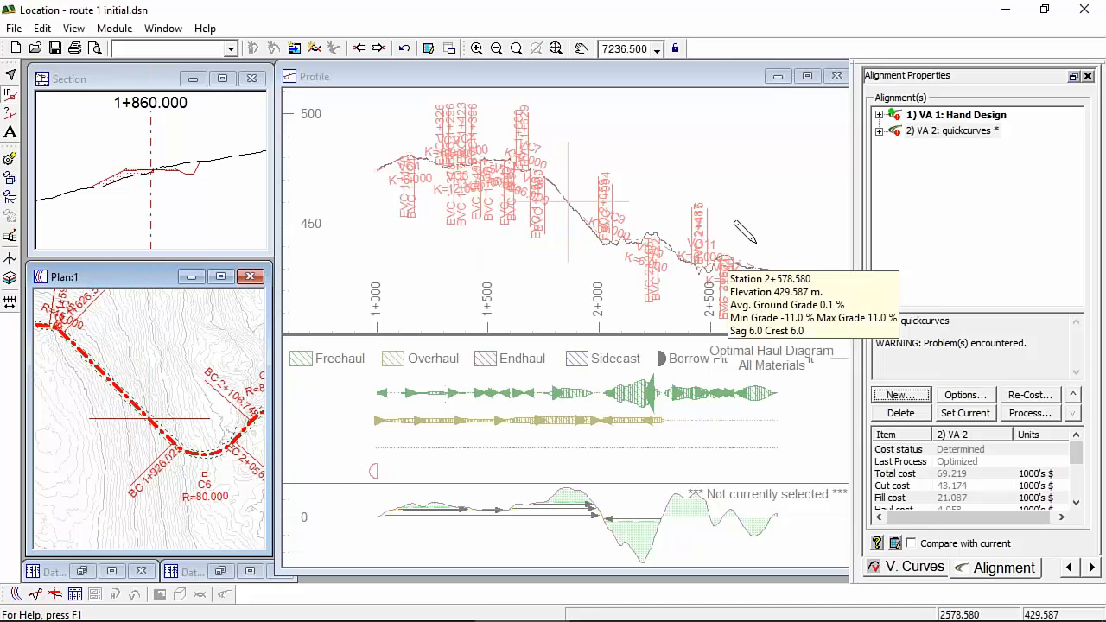
Process VA 2 with the Optimal Profile optimization and close the optimization log
{"action": "left_click", "coordinate": [965, 132]}
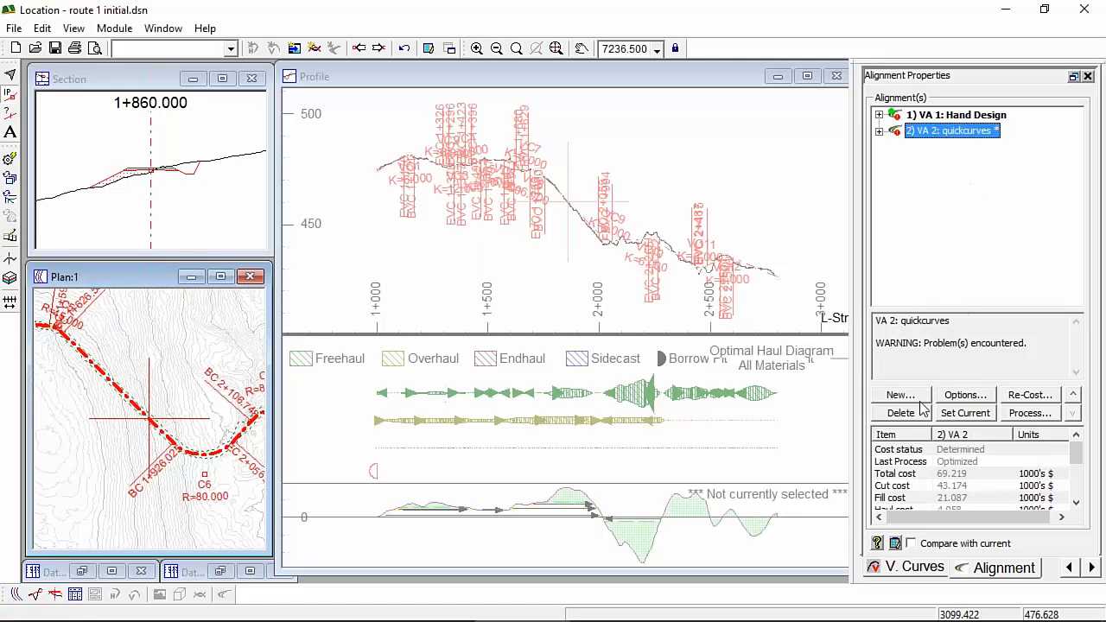
{"action": "left_click", "coordinate": [1043, 417]}
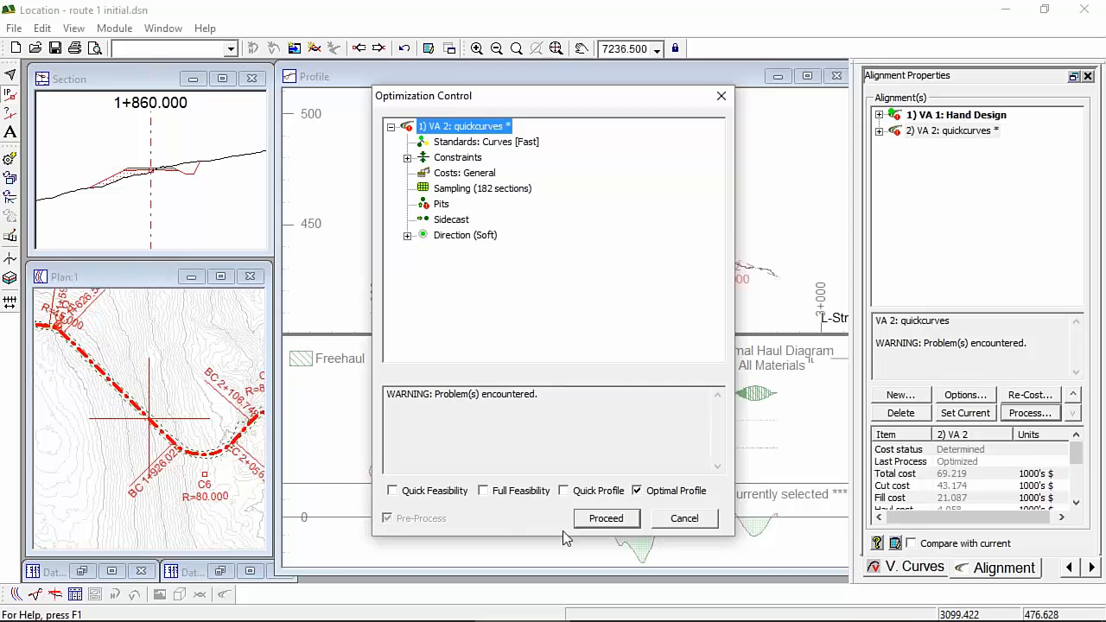
{"action": "left_click", "coordinate": [607, 523]}
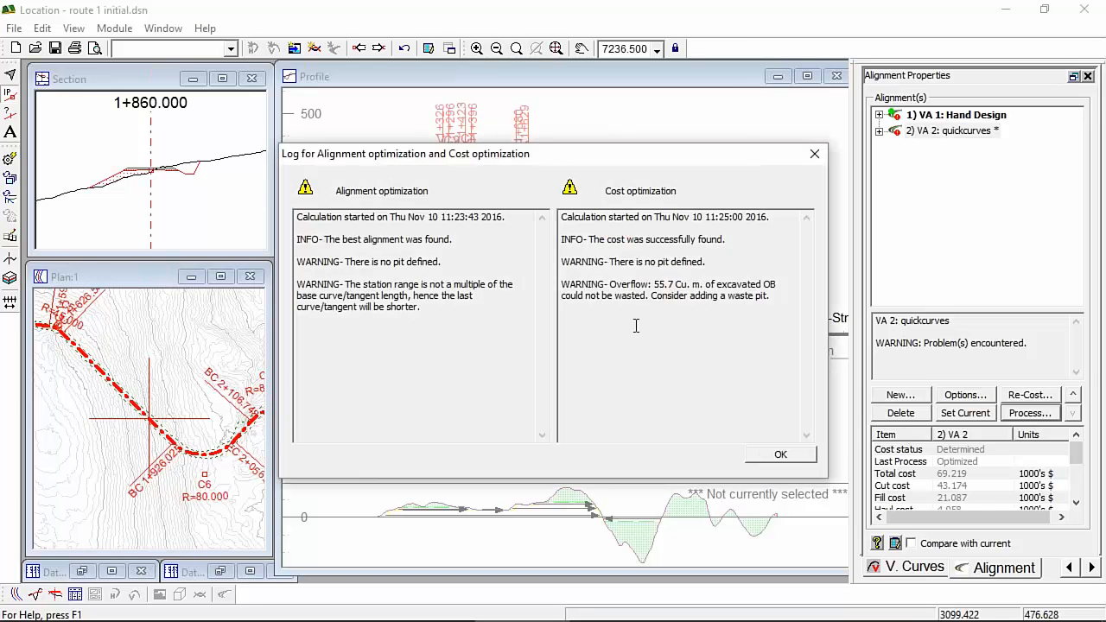
{"action": "left_click", "coordinate": [784, 455]}
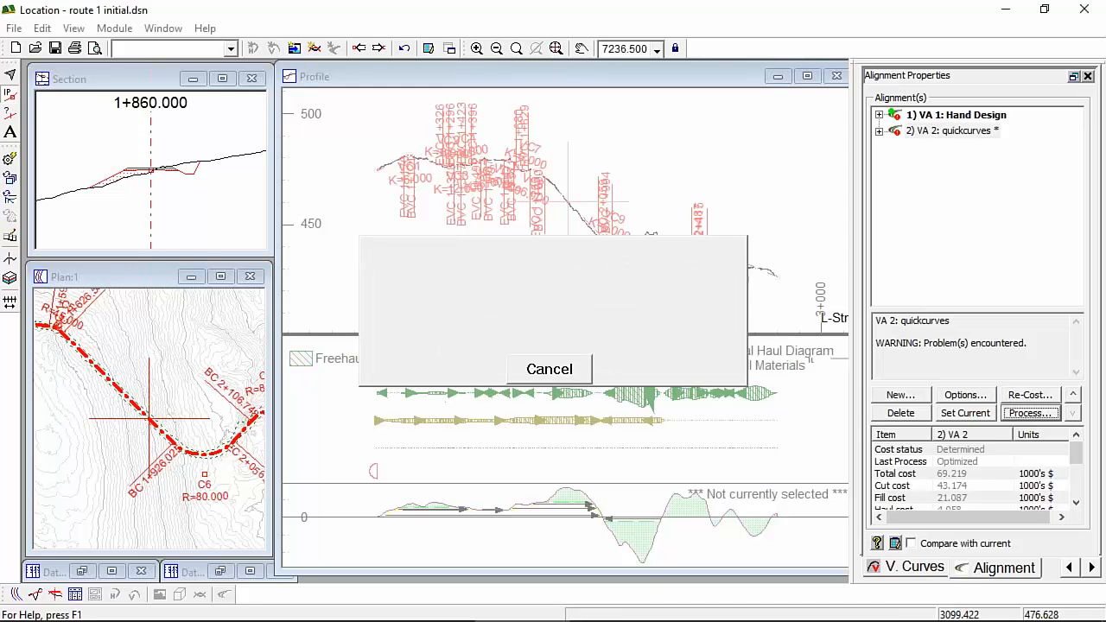
Compare the optimized VA 2 profile with the hand design between stations 1+950 and 2+400
{"action": "left_click", "coordinate": [946, 130]}
{"action": "scroll", "coordinate": [655, 240], "scroll_direction": "up", "scroll_amount": 3}
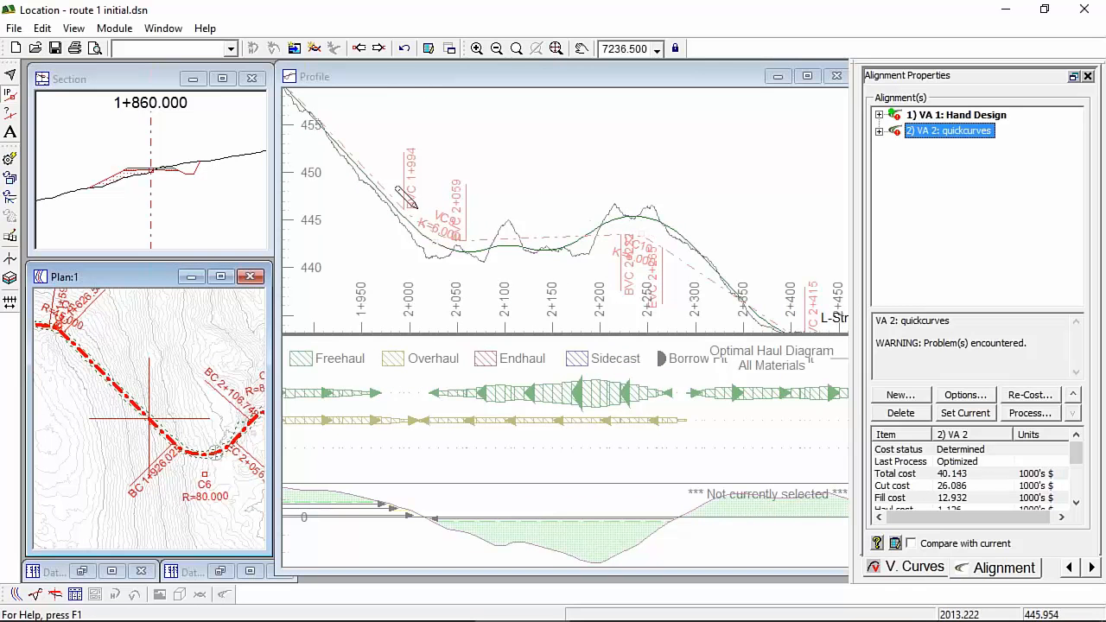
{"action": "mouse_move", "coordinate": [648, 264]}
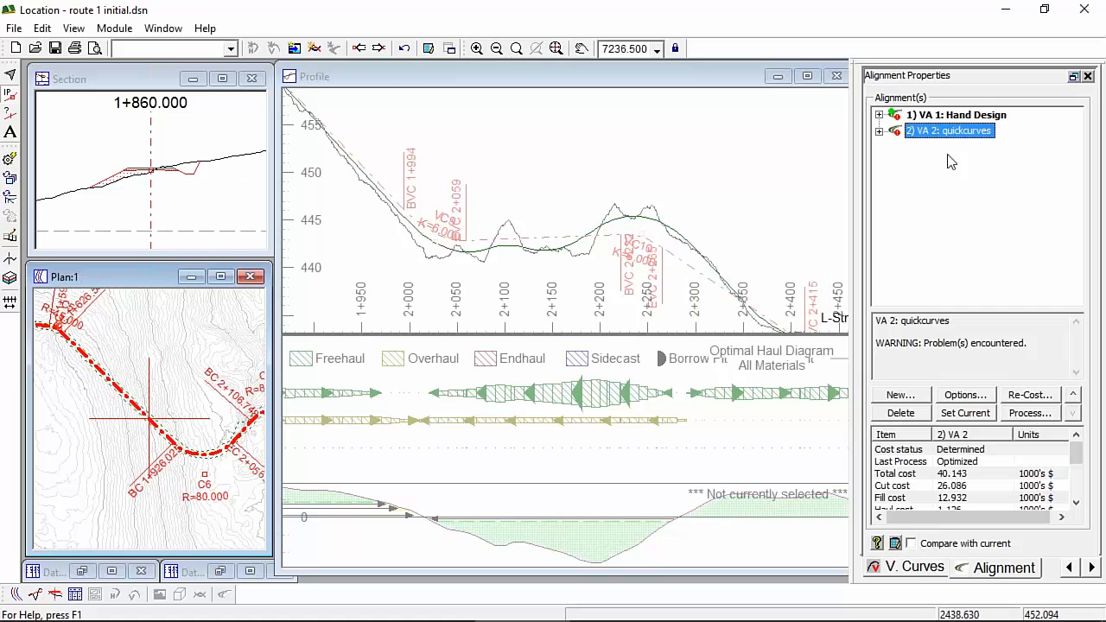
Make VA 2 the current alignment and examine its vertical curves and mass haul in the maximized profile
{"action": "left_click", "coordinate": [980, 415]}
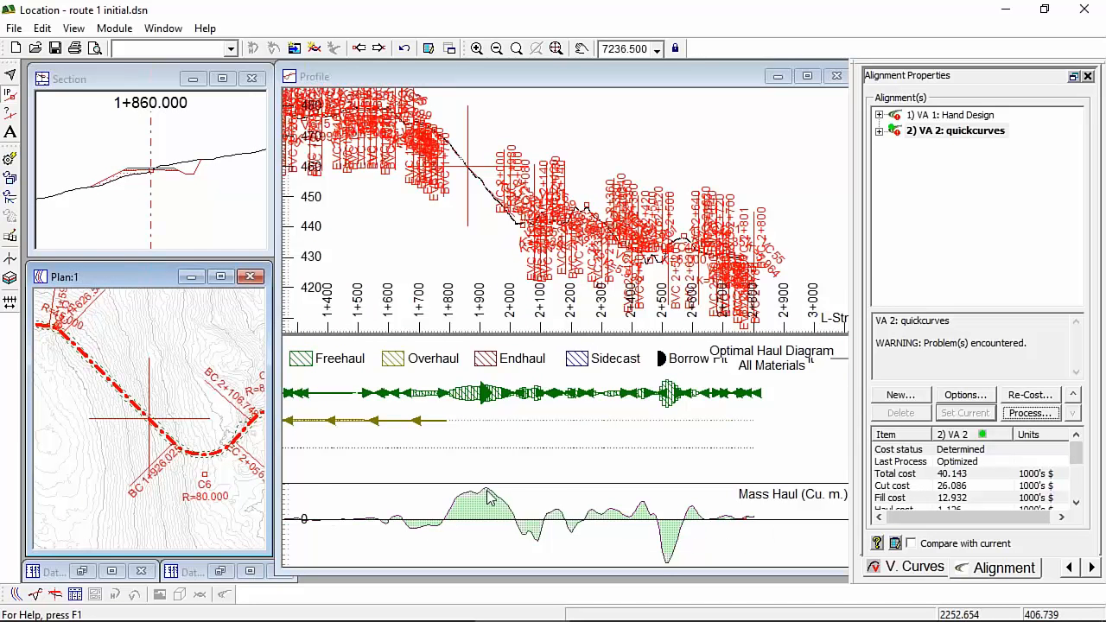
{"action": "mouse_move", "coordinate": [493, 495]}
{"action": "mouse_move", "coordinate": [313, 522]}
{"action": "double_click", "coordinate": [586, 76]}
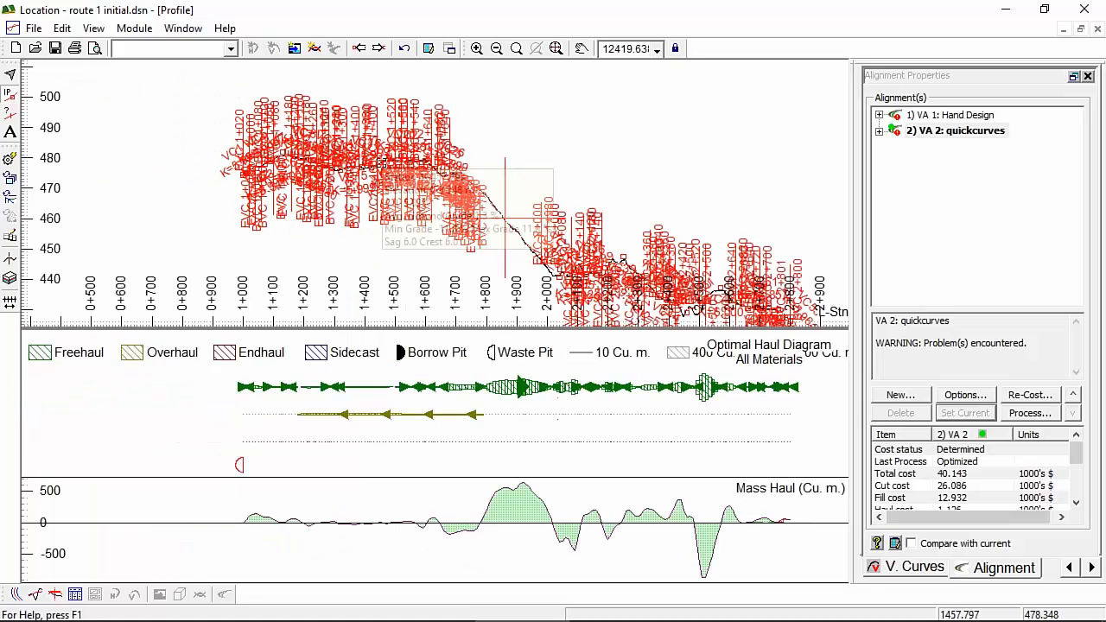
{"action": "scroll", "coordinate": [381, 163], "scroll_direction": "up", "scroll_amount": 3}
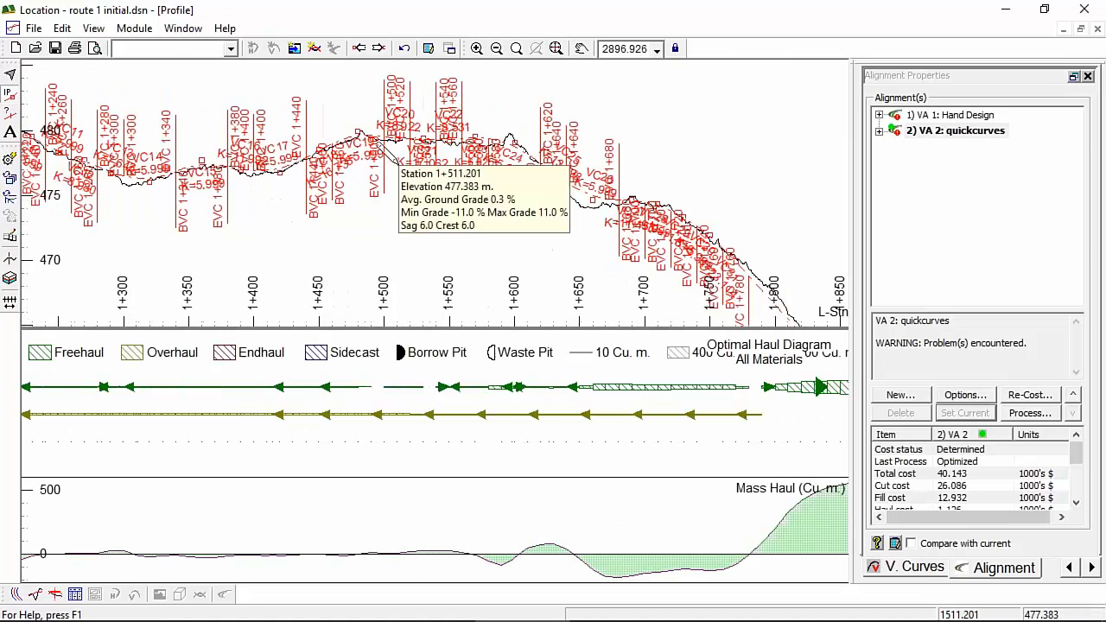
Turn off the labels in the profile window options
{"action": "left_click", "coordinate": [964, 131]}
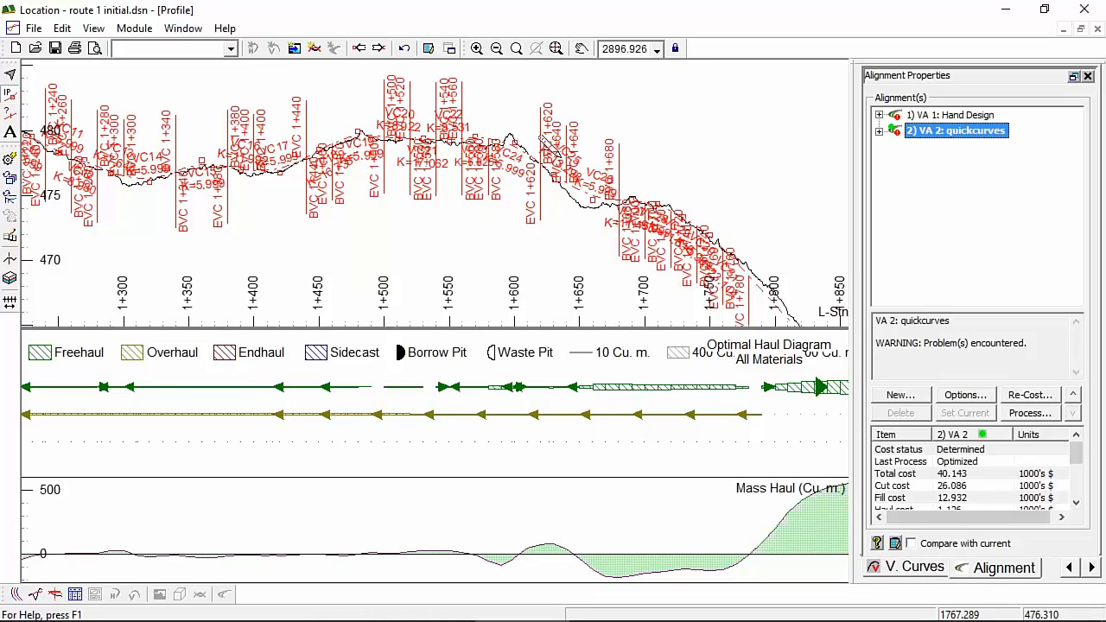
{"action": "right_click", "coordinate": [311, 158]}
{"action": "left_click", "coordinate": [380, 294]}
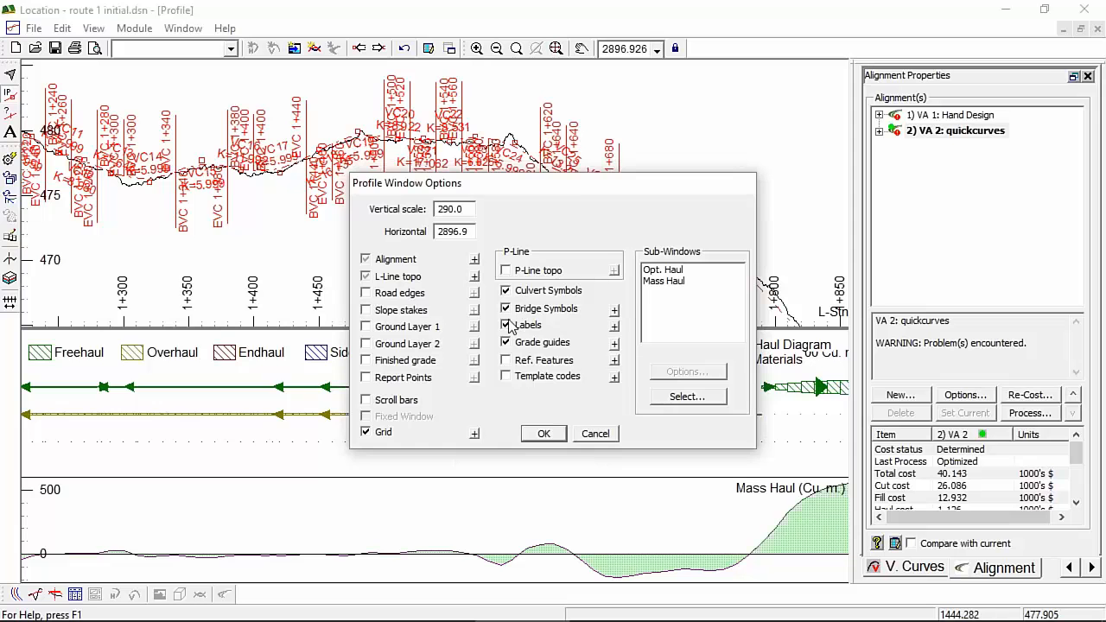
{"action": "left_click", "coordinate": [560, 439]}
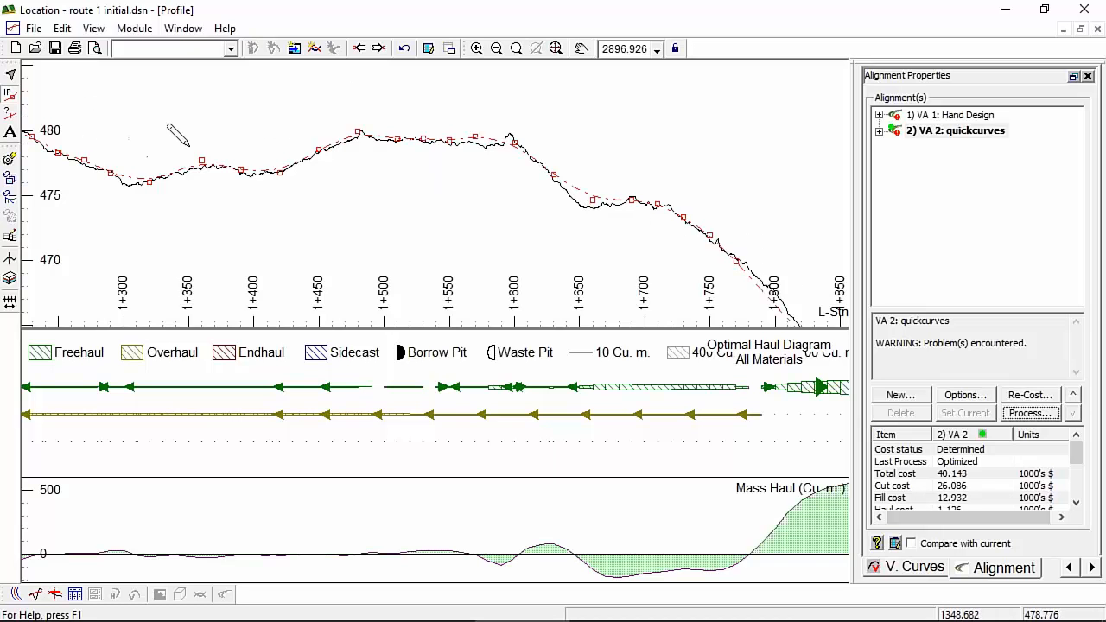
Examine the VA 2 profile and haul diagrams between stations 1+000 and 2+200, and check the total cost
{"action": "scroll", "coordinate": [644, 215], "scroll_direction": "down", "scroll_amount": 2}
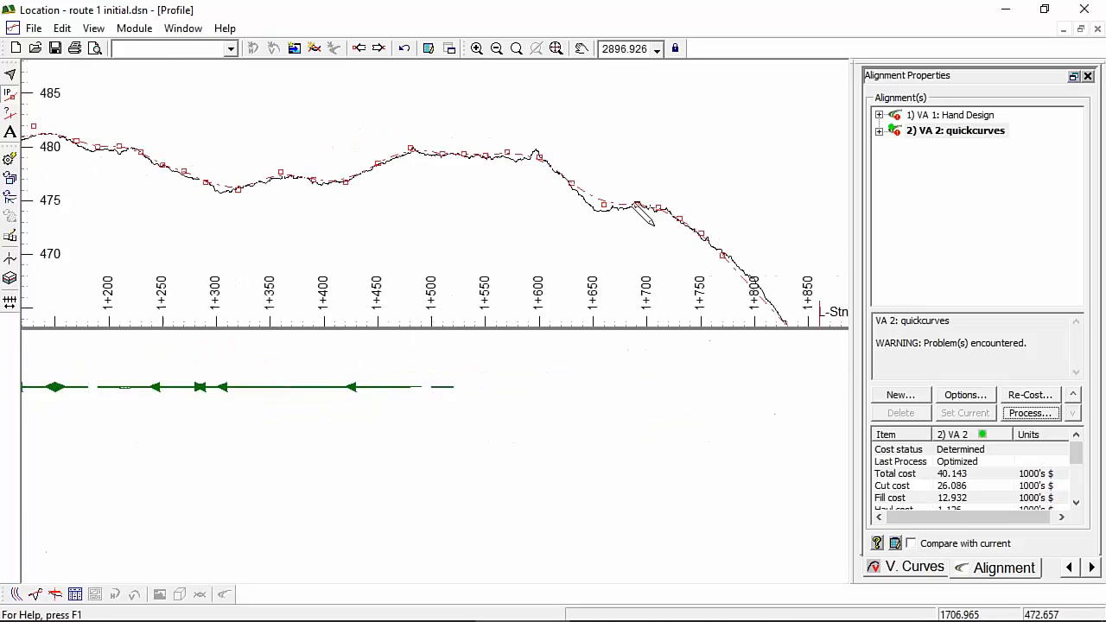
{"action": "scroll", "coordinate": [649, 225], "scroll_direction": "down", "scroll_amount": 1}
{"action": "middle_click_drag", "start_coordinate": [582, 238], "coordinate": [467, 168]}
{"action": "scroll", "coordinate": [470, 170], "scroll_direction": "down", "scroll_amount": 1}
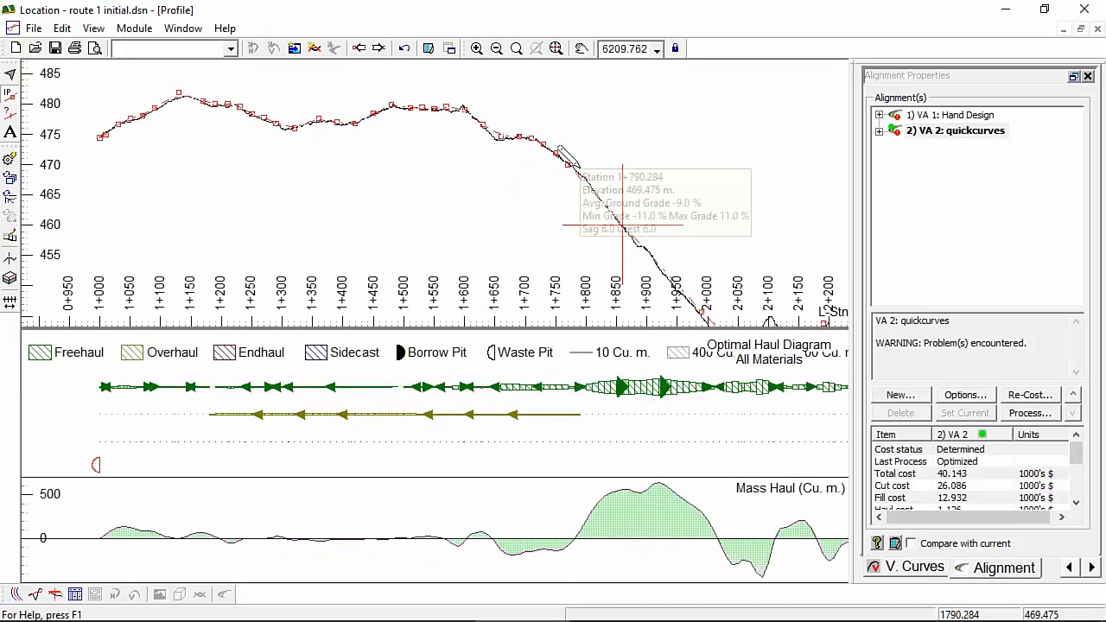
{"action": "left_click", "coordinate": [968, 476]}
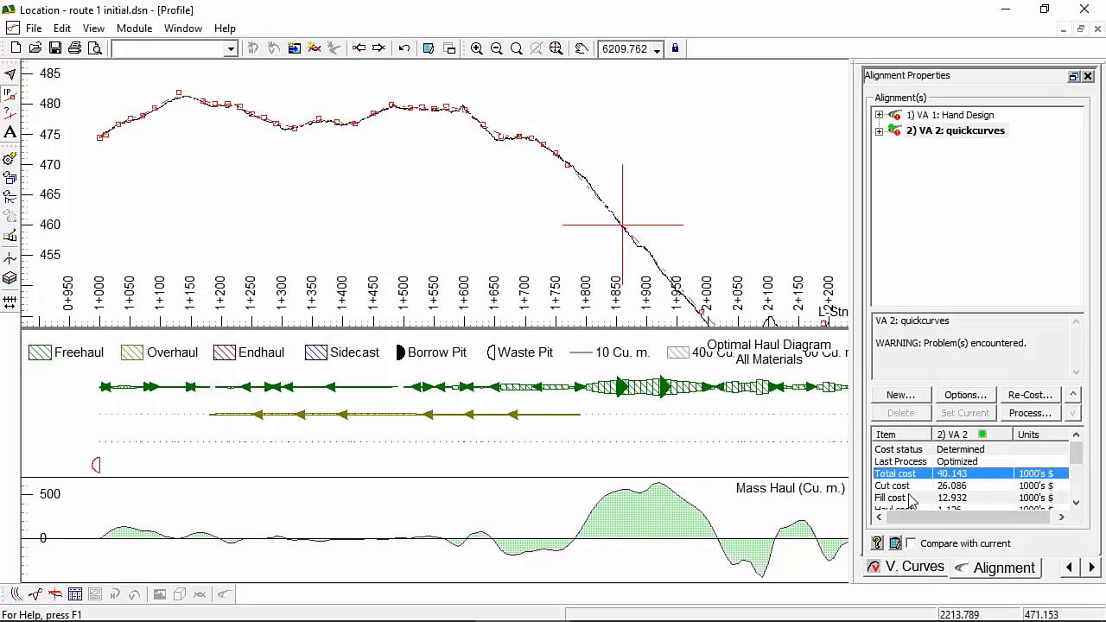
Examine the horizontal alignment between curves C6 and C7 in the plan, and restore the tiled window layout
{"action": "left_click", "coordinate": [15, 594]}
{"action": "scroll", "coordinate": [527, 317], "scroll_direction": "up", "scroll_amount": 4}
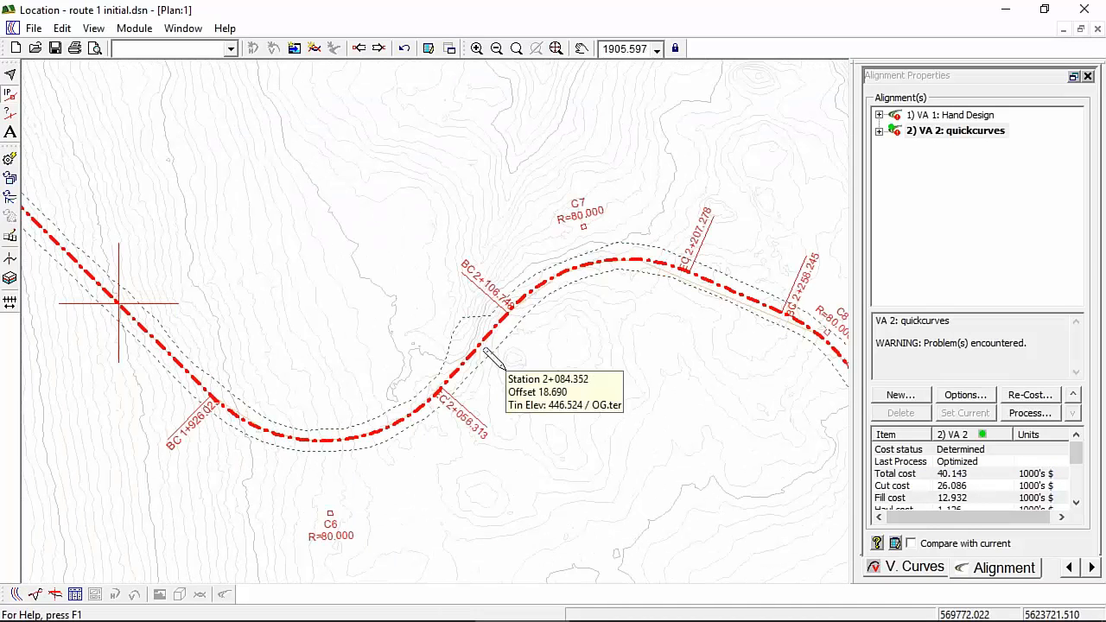
{"action": "mouse_move", "coordinate": [456, 317]}
{"action": "scroll", "coordinate": [455, 317], "scroll_direction": "down", "scroll_amount": 2}
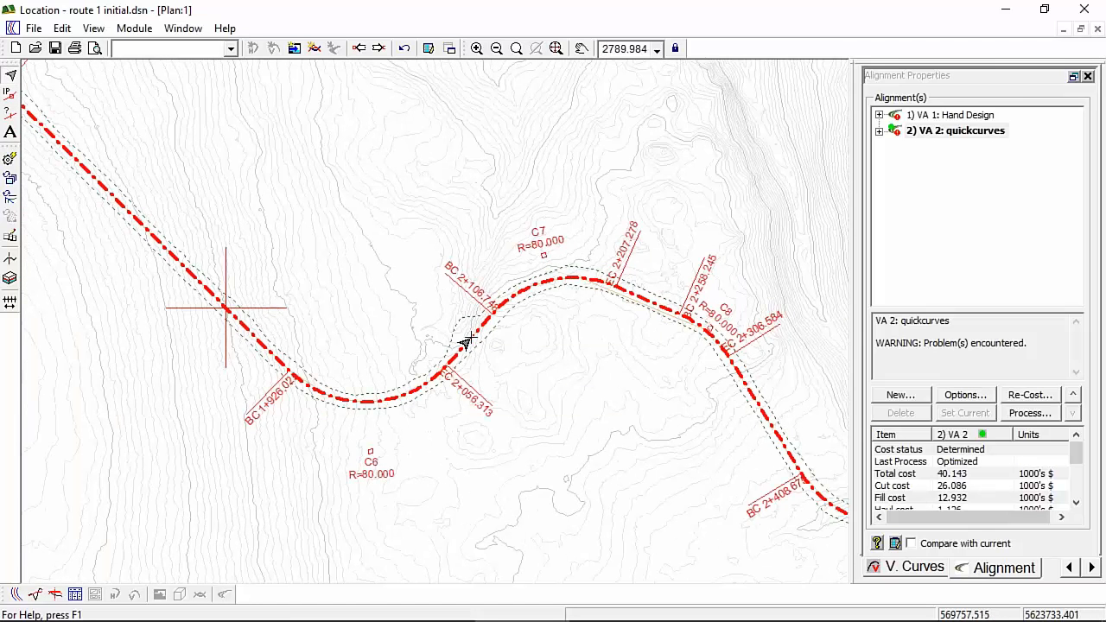
{"action": "left_click", "coordinate": [1081, 29]}
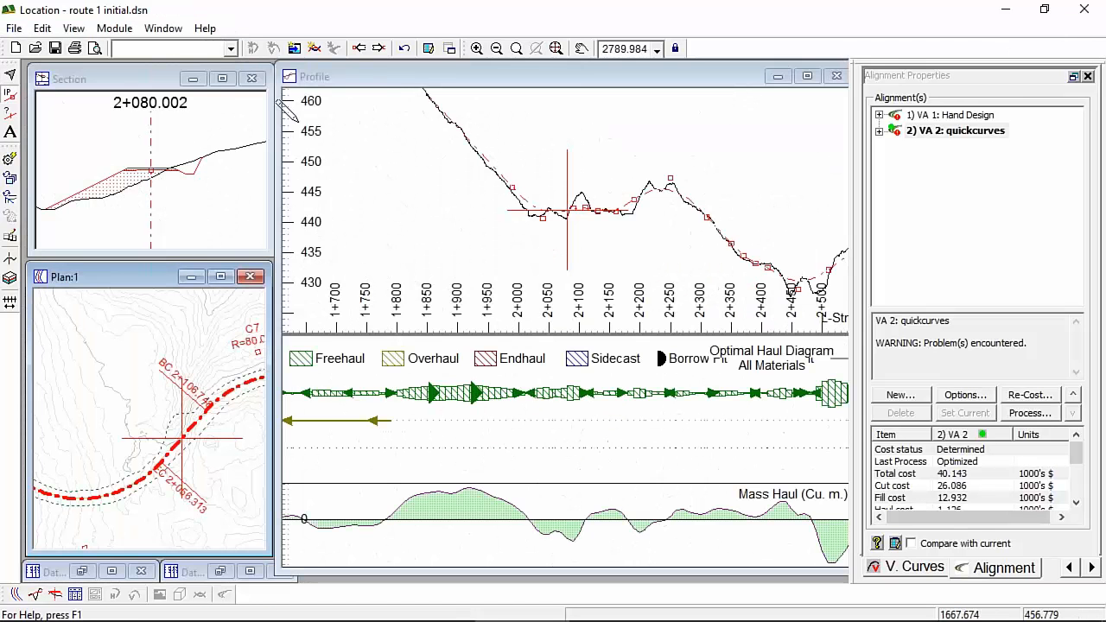
Compare the profile and plan around station 2+080 in the tiled windows
{"action": "scroll", "coordinate": [527, 200], "scroll_direction": "down", "scroll_amount": 4}
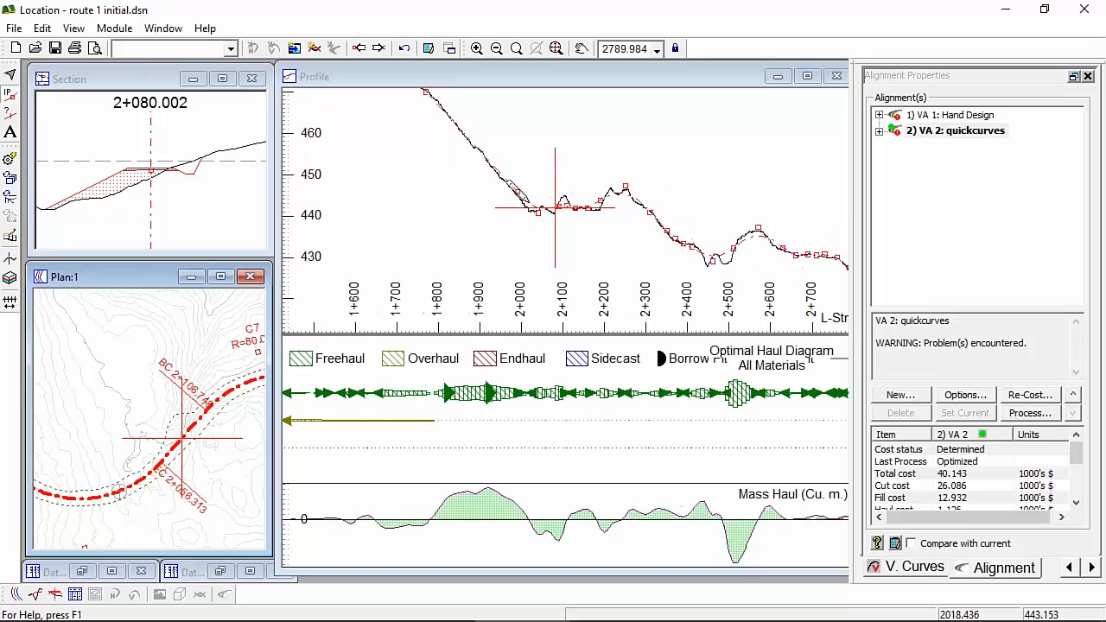
{"action": "mouse_move", "coordinate": [517, 174]}
{"action": "middle_mouse_down"}
{"action": "mouse_move", "coordinate": [514, 196]}
{"action": "mouse_move", "coordinate": [585, 235]}
{"action": "mouse_move", "coordinate": [719, 231]}
{"action": "mouse_move", "coordinate": [484, 186]}
{"action": "mouse_move", "coordinate": [519, 162]}
{"action": "middle_mouse_up"}
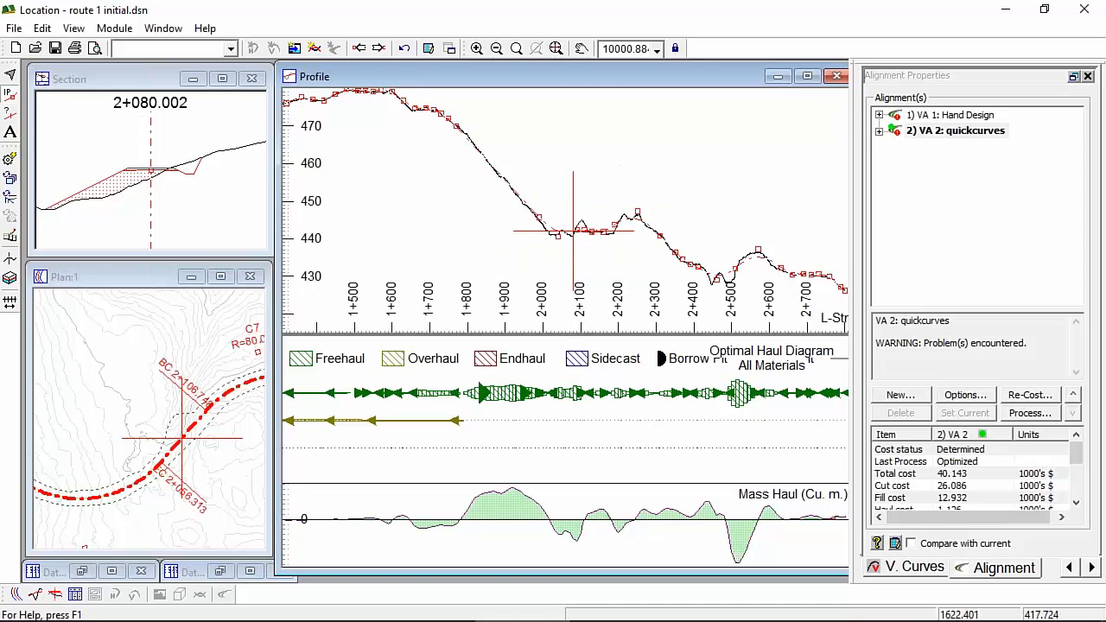
{"action": "left_click", "coordinate": [136, 277]}
{"action": "scroll", "coordinate": [140, 383], "scroll_direction": "up", "scroll_amount": 4}
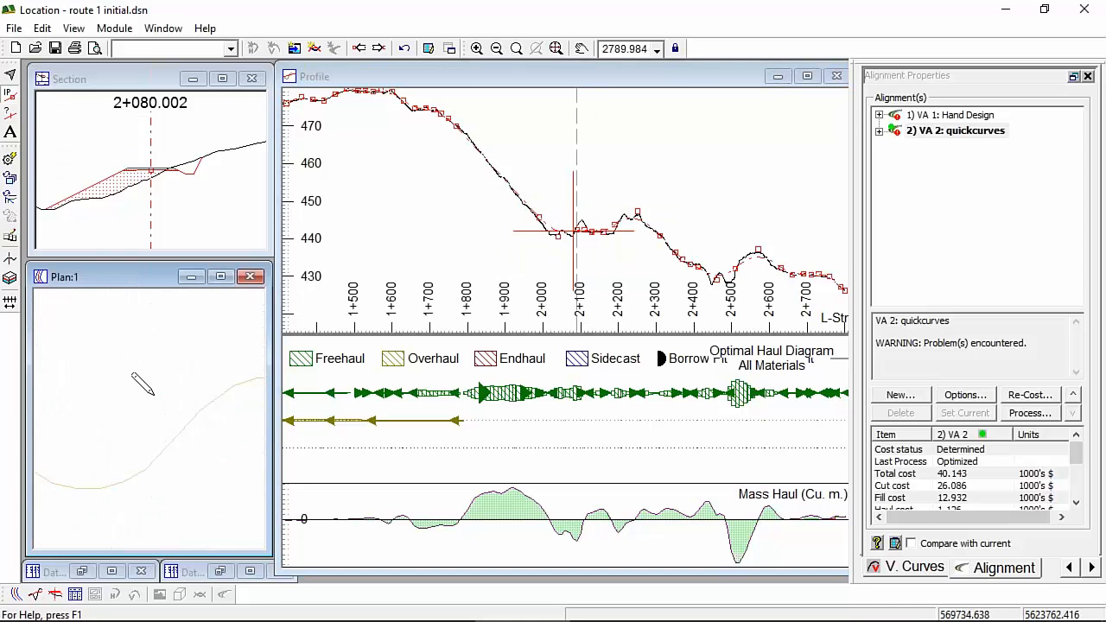
{"action": "scroll", "coordinate": [138, 384], "scroll_direction": "down", "scroll_amount": 3}
{"action": "scroll", "coordinate": [138, 393], "scroll_direction": "down", "scroll_amount": 1}
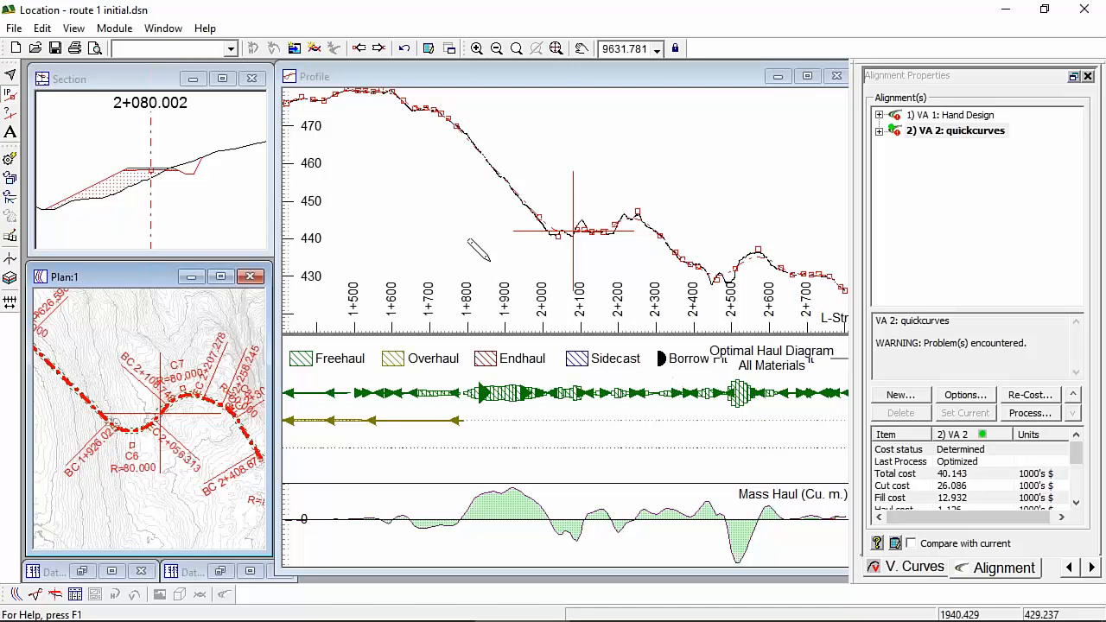
{"action": "mouse_move", "coordinate": [573, 235]}
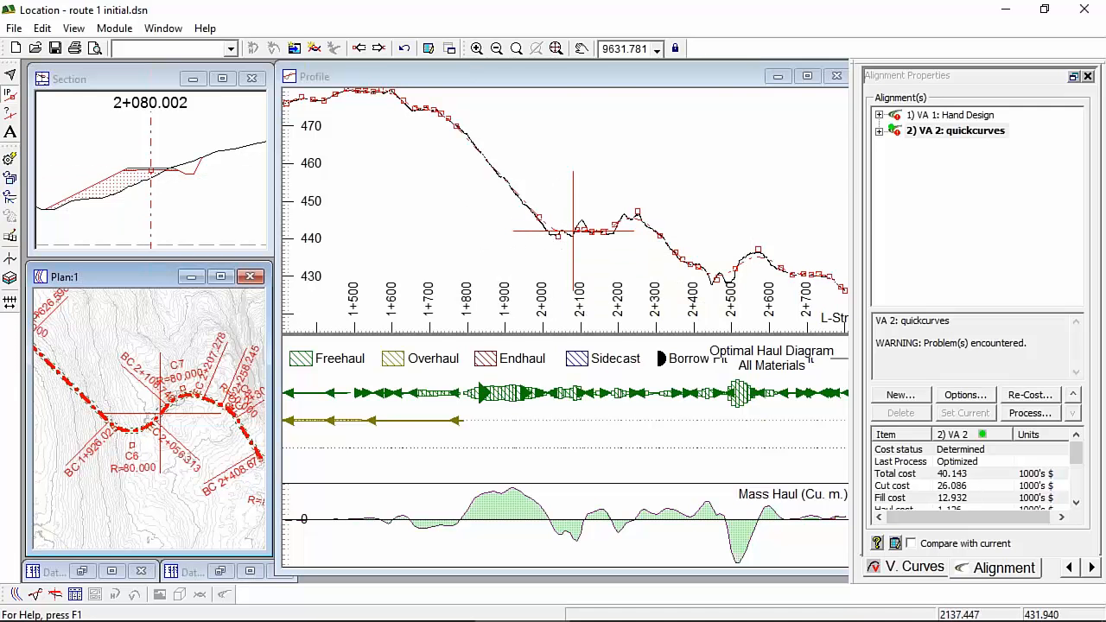
Switch to the route 1 C+T design and examine its VA 3 profile between stations 1+300 and 1+750
{"action": "left_click", "coordinate": [521, 610]}
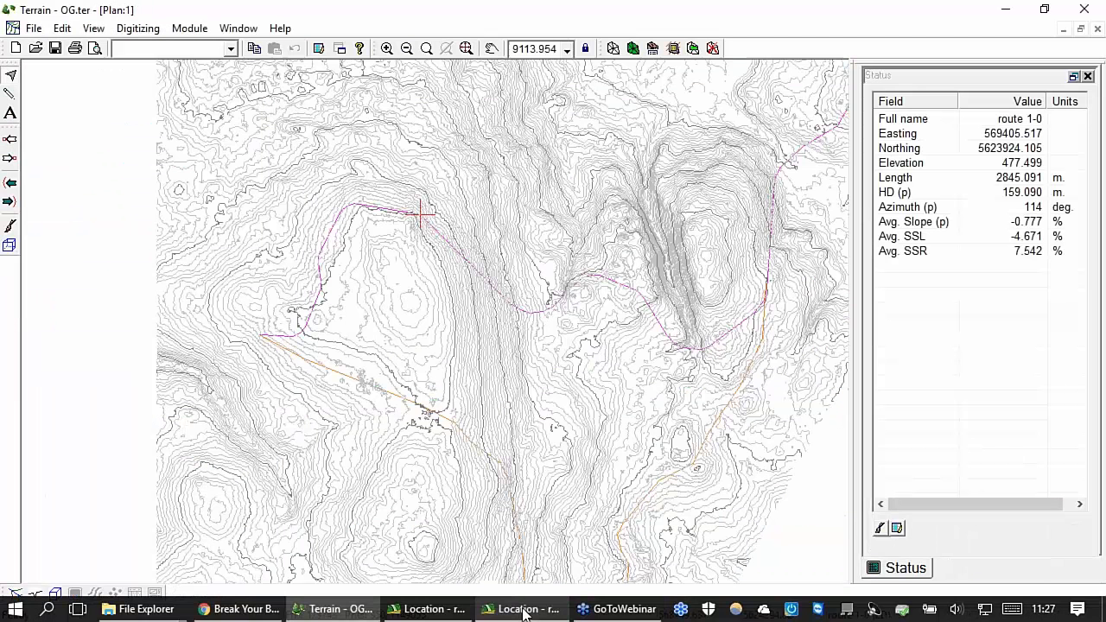
{"action": "mouse_move", "coordinate": [422, 617]}
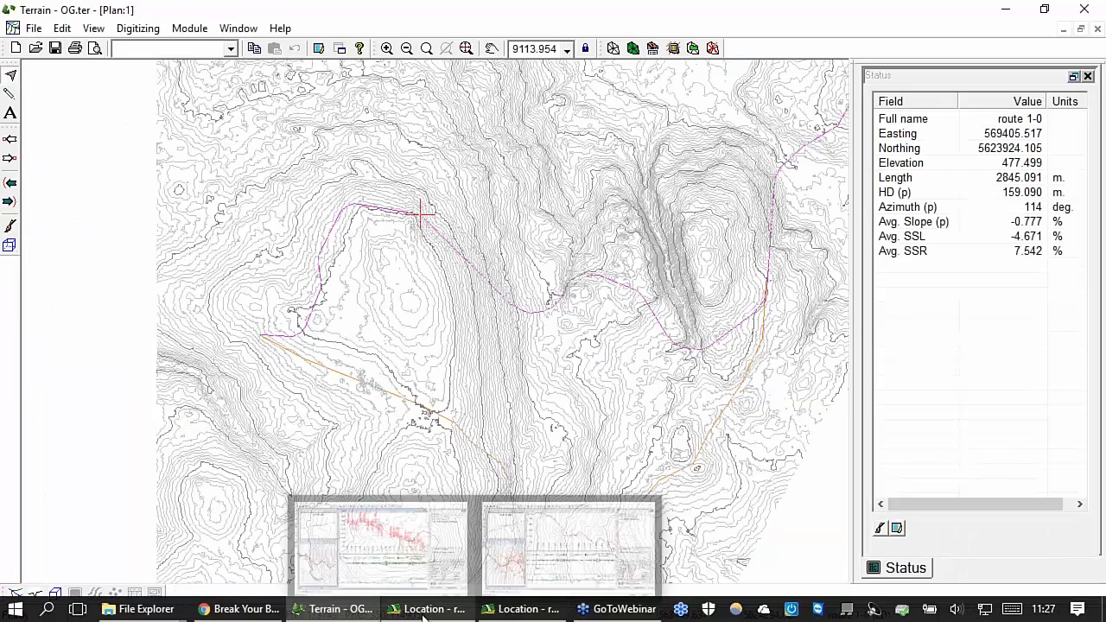
{"action": "left_click", "coordinate": [423, 616]}
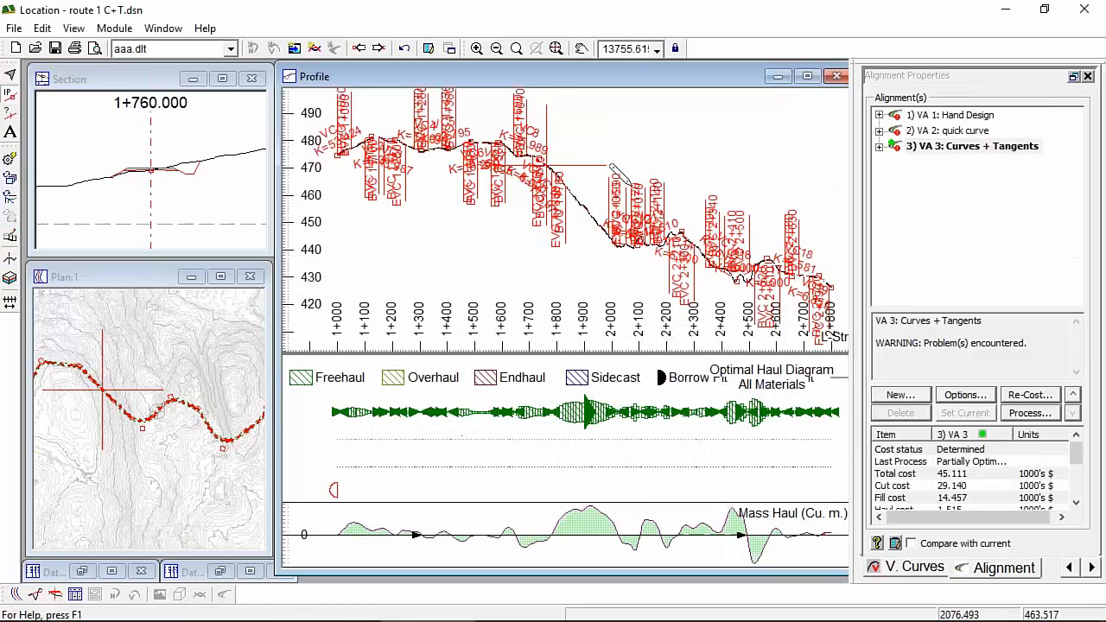
{"action": "scroll", "coordinate": [508, 161], "scroll_direction": "up", "scroll_amount": 4}
{"action": "middle_click_drag", "start_coordinate": [529, 160], "coordinate": [702, 239]}
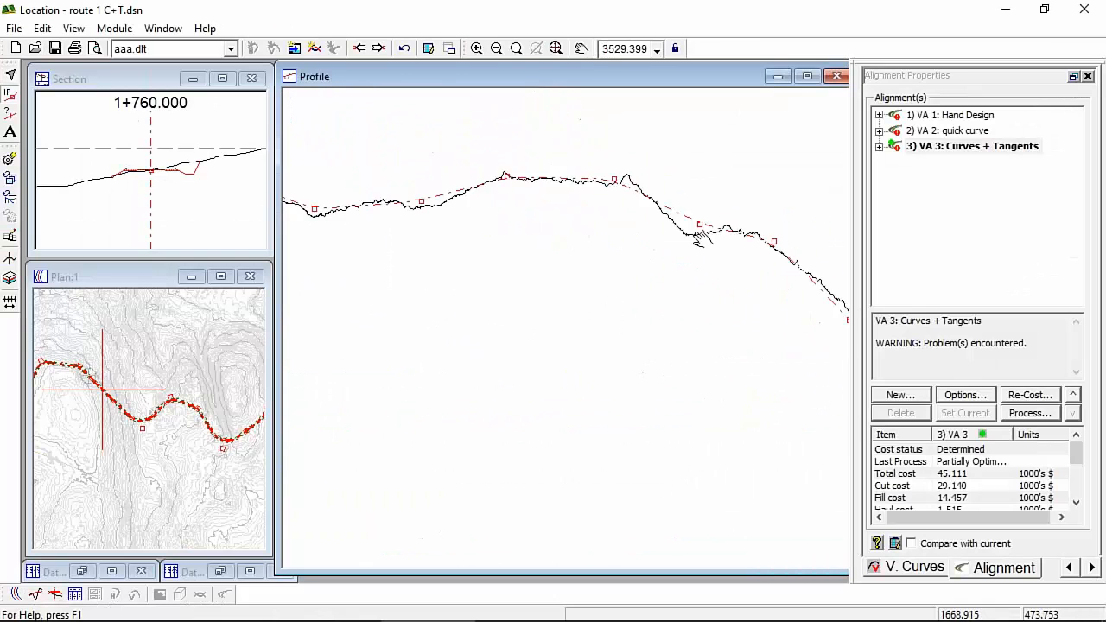
Compare the costs and profiles of VA 2: quick curve and VA 3: Curves + Tangents
{"action": "left_click", "coordinate": [966, 149]}
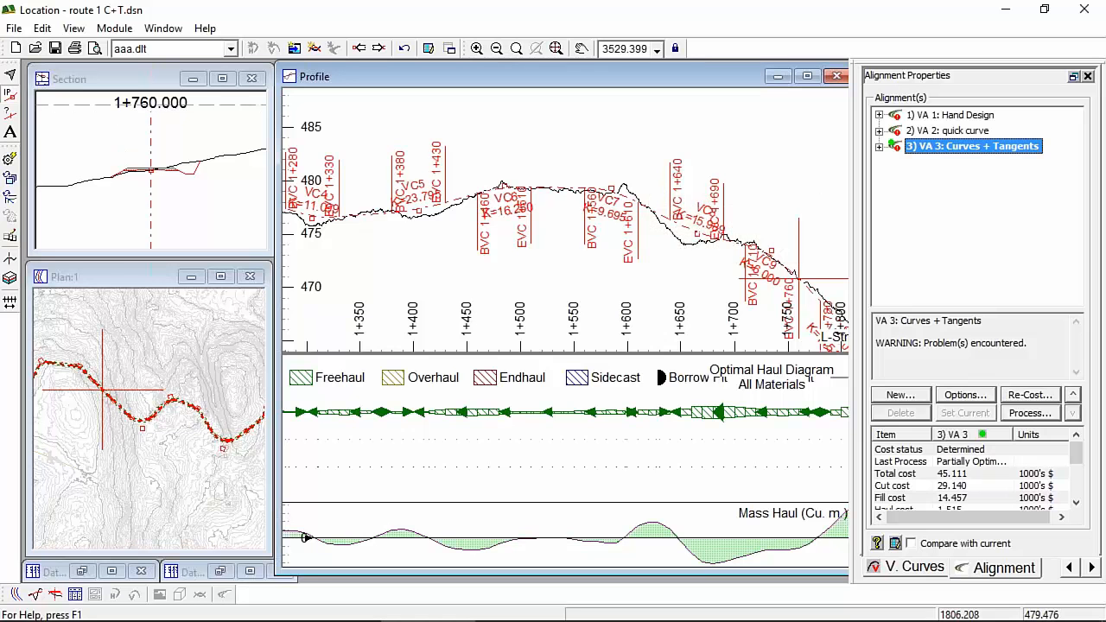
{"action": "left_click", "coordinate": [952, 132]}
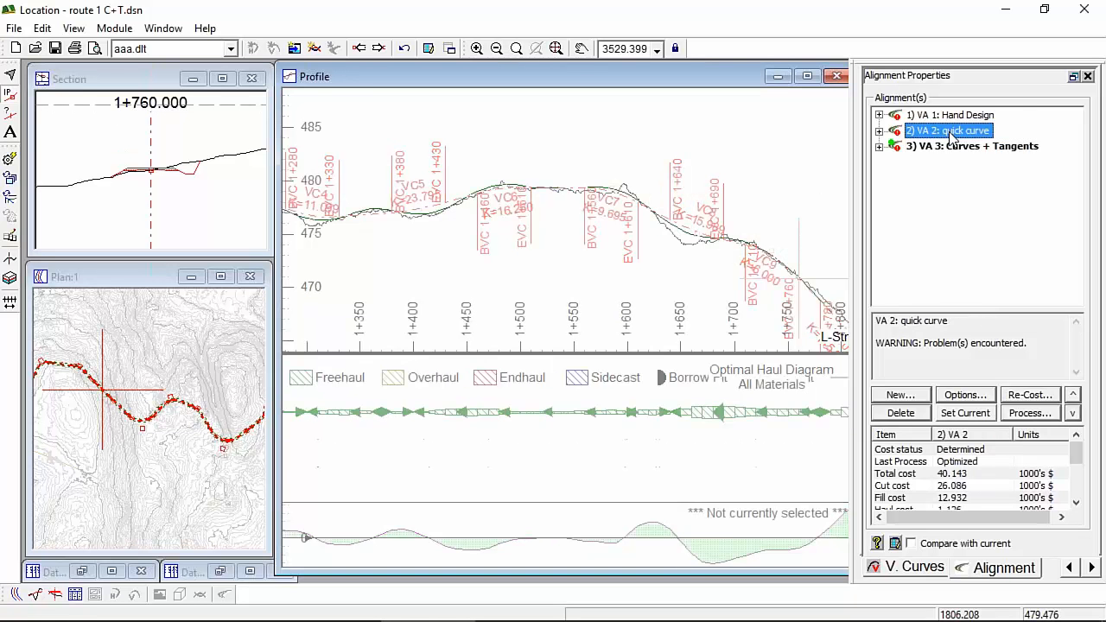
{"action": "left_click", "coordinate": [951, 149]}
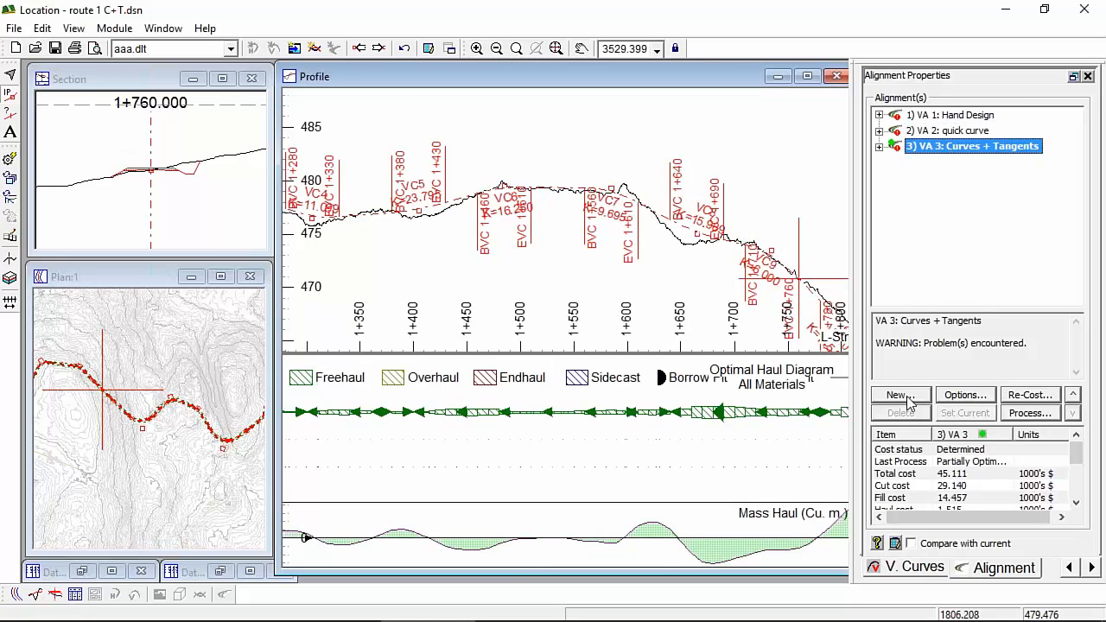
Review VA 3's Standards options for minimum curve and tangent lengths, and leave the vertical optimization options without changes
{"action": "left_click", "coordinate": [961, 397]}
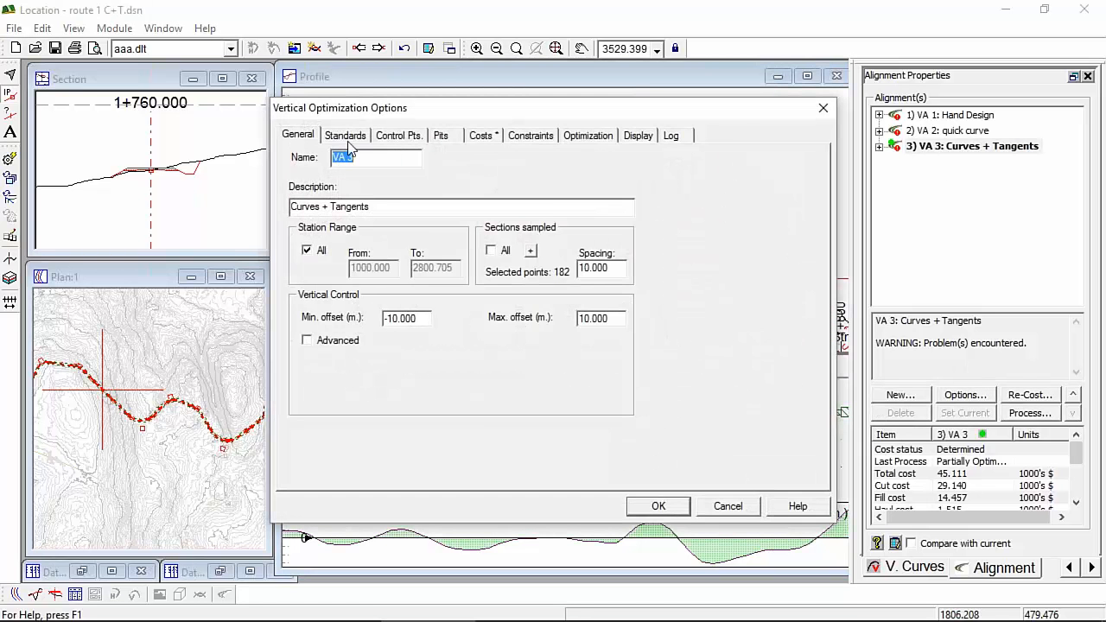
{"action": "left_click", "coordinate": [346, 136]}
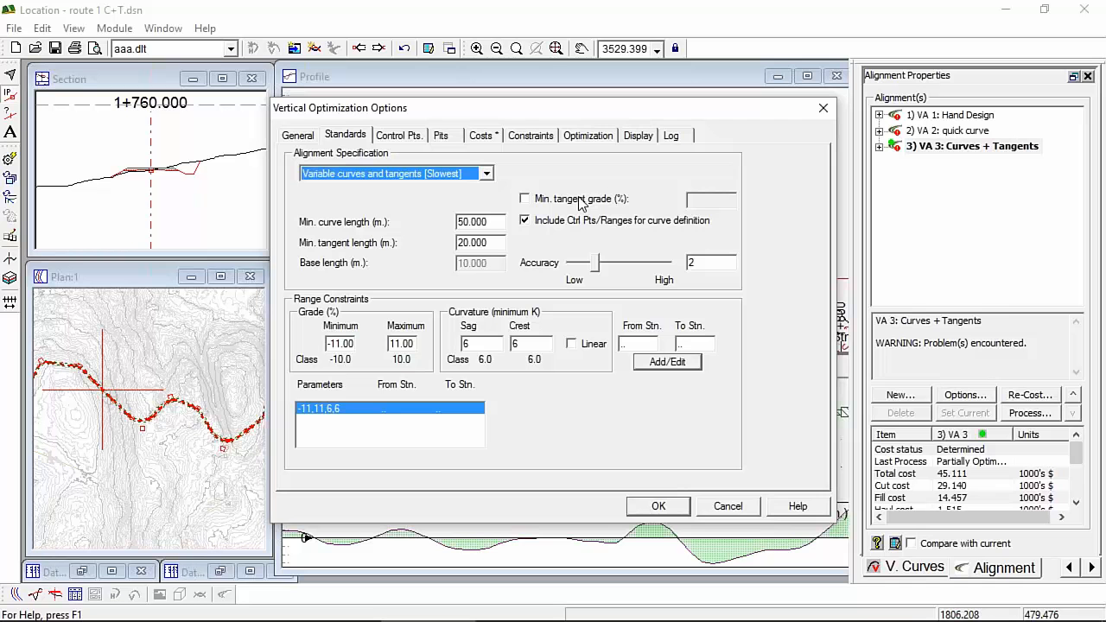
{"action": "left_click_drag", "start_coordinate": [497, 222], "coordinate": [459, 249]}
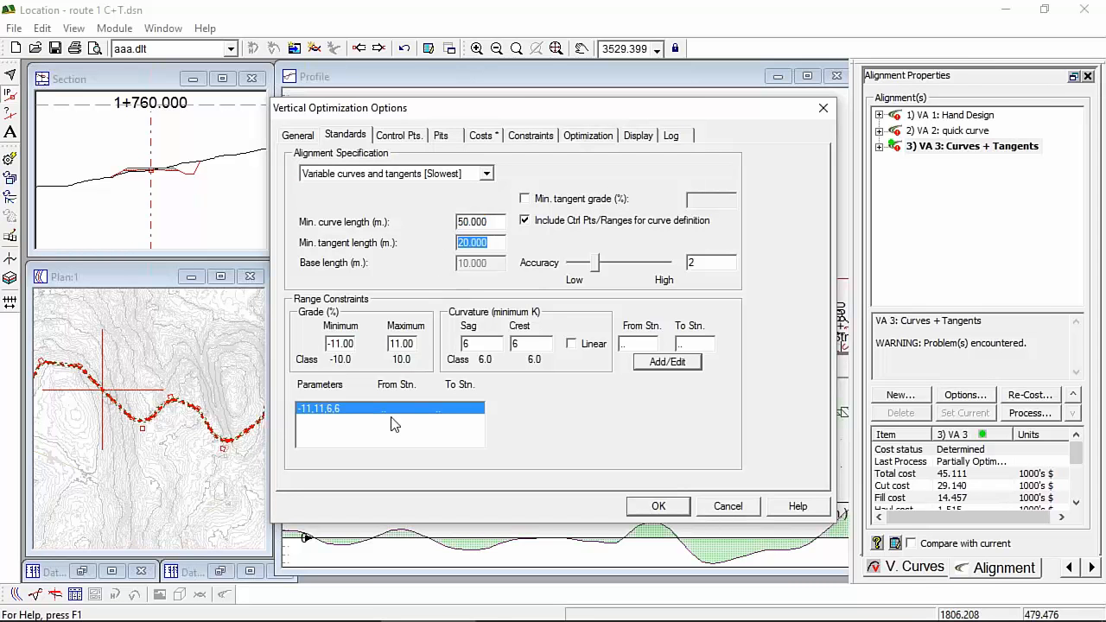
{"action": "left_click", "coordinate": [729, 507]}
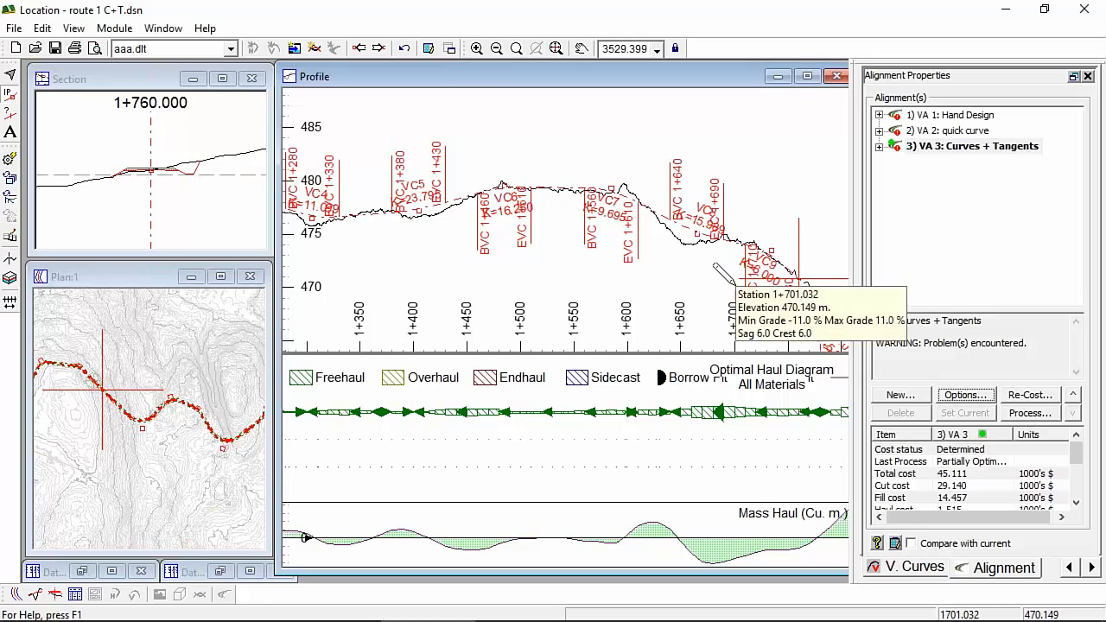
Switch back to the route 1 initial design and select its VA 2: quickcurves alignment
{"action": "mouse_move", "coordinate": [735, 287]}
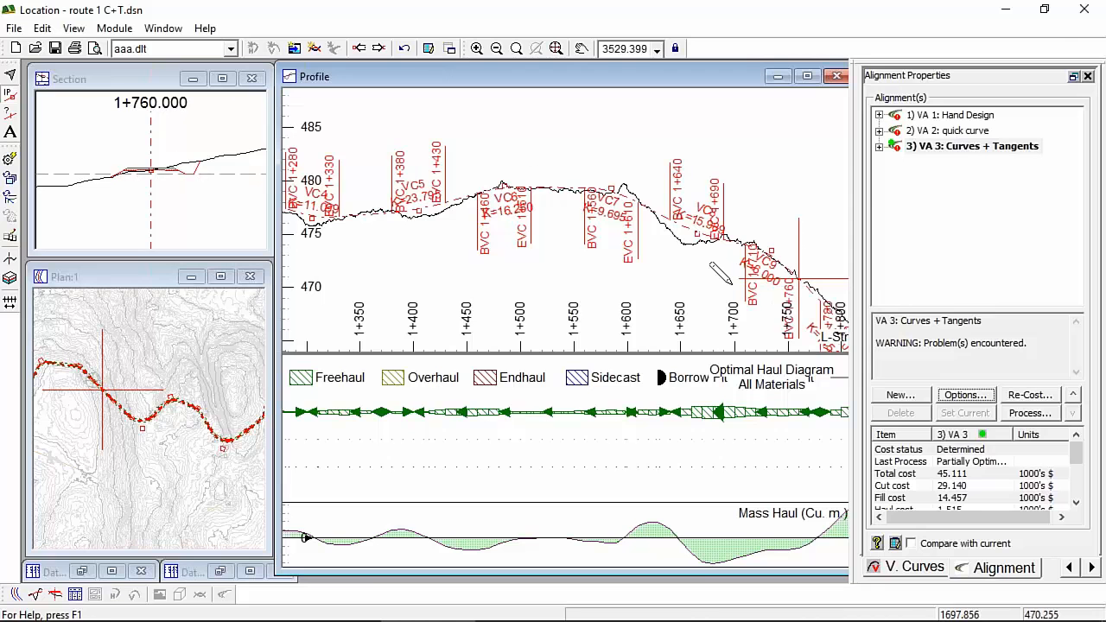
{"action": "left_click", "coordinate": [1005, 16]}
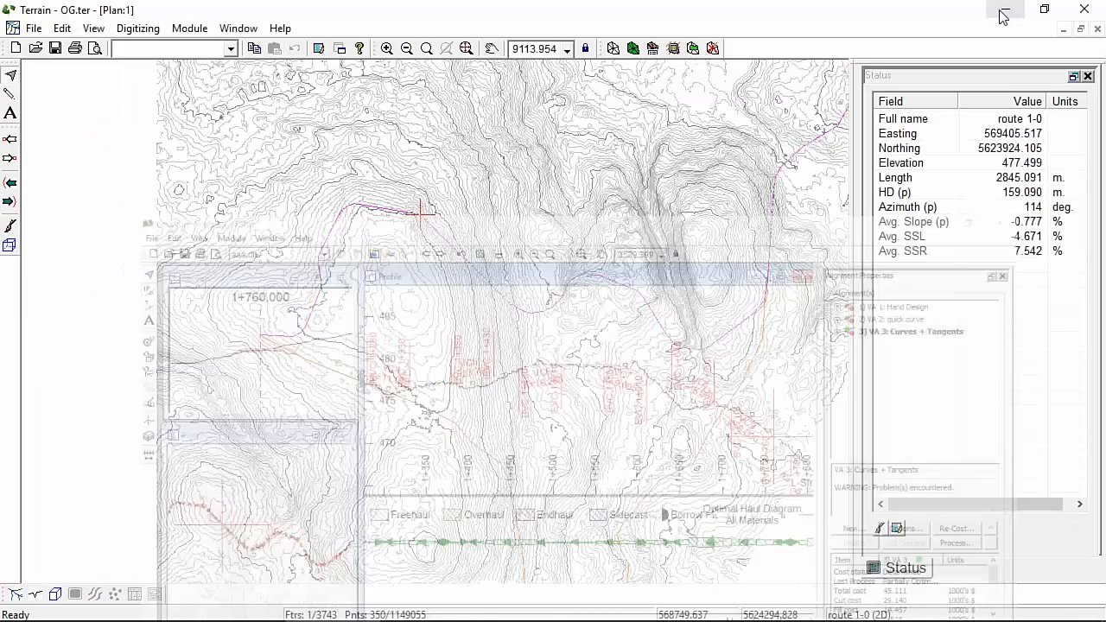
{"action": "mouse_move", "coordinate": [590, 620]}
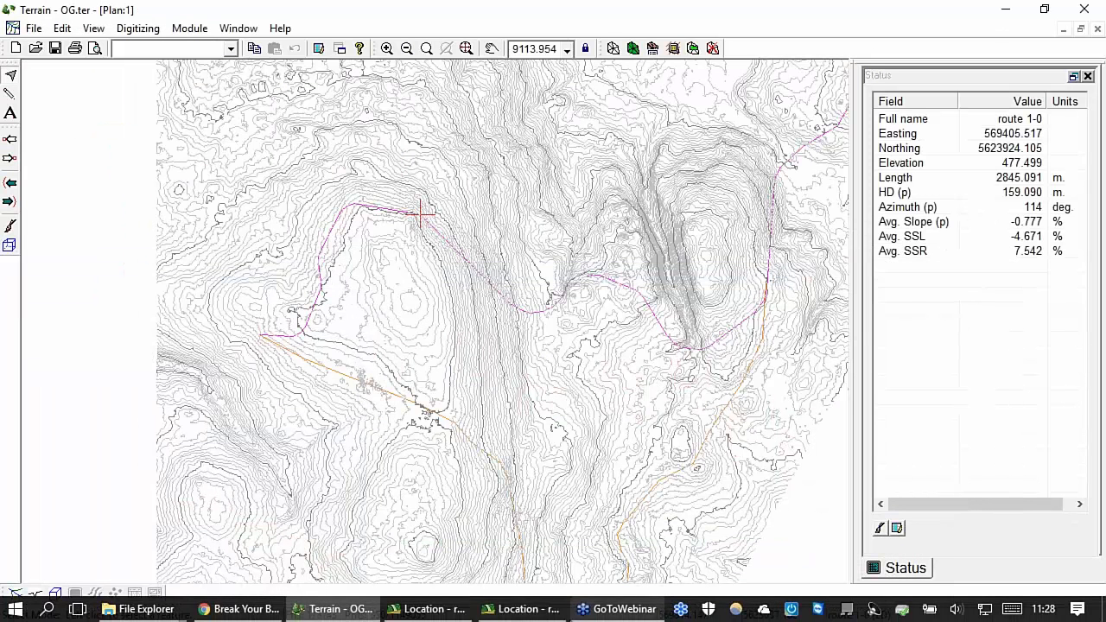
{"action": "left_click", "coordinate": [527, 610]}
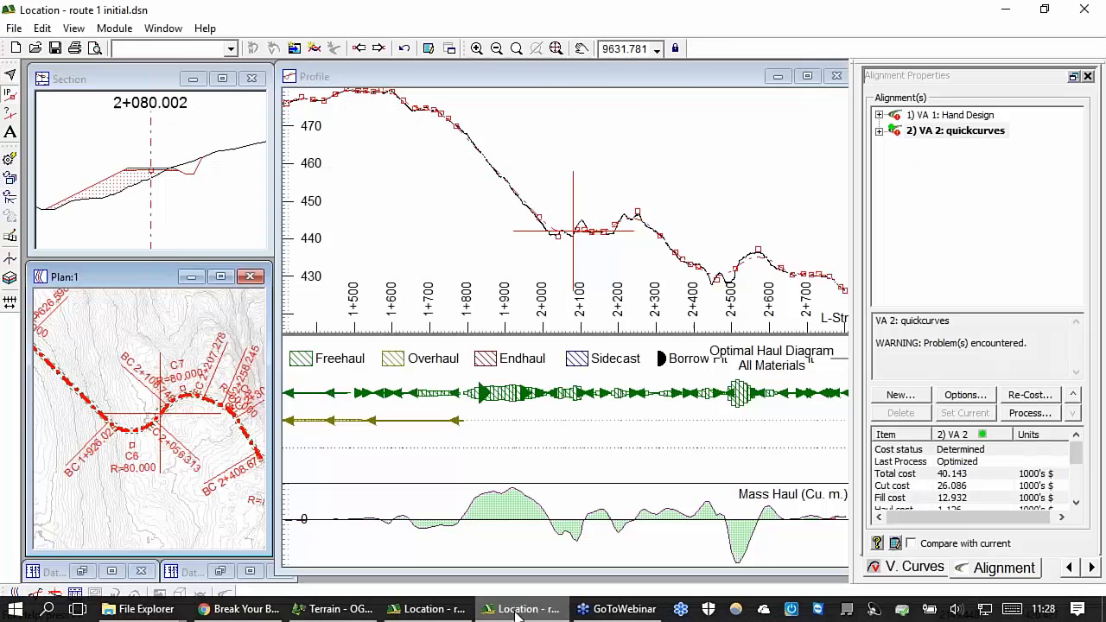
{"action": "left_click", "coordinate": [988, 135]}
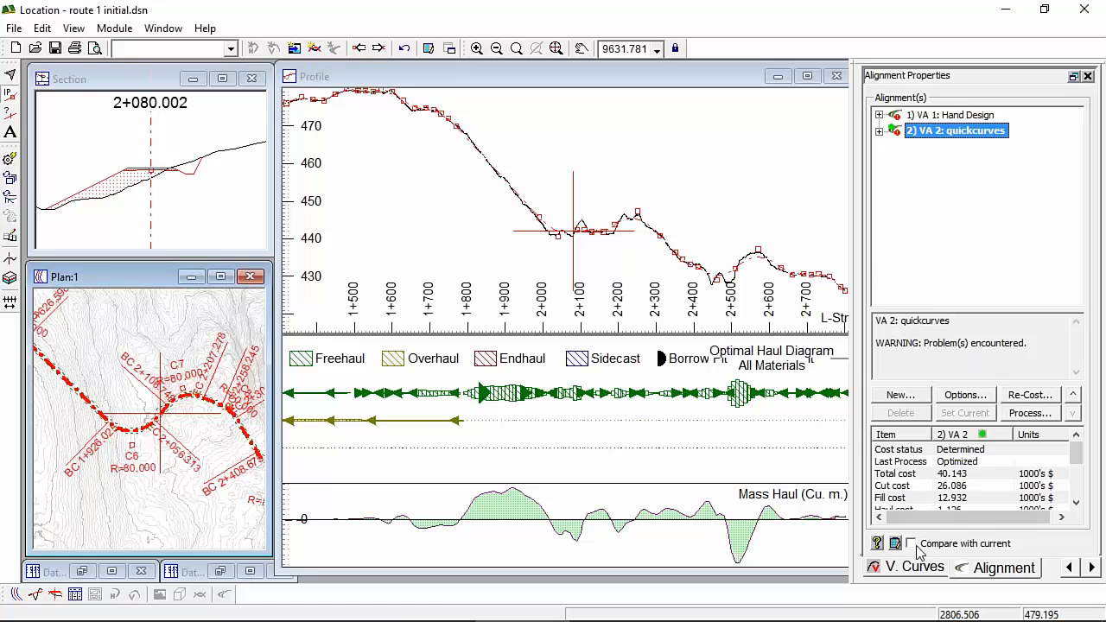
Compare VA 1: Hand Design with the current alignment, widening the Alignment Properties and cost columns to read the total costs
{"action": "left_click", "coordinate": [911, 544]}
{"action": "left_click", "coordinate": [951, 116]}
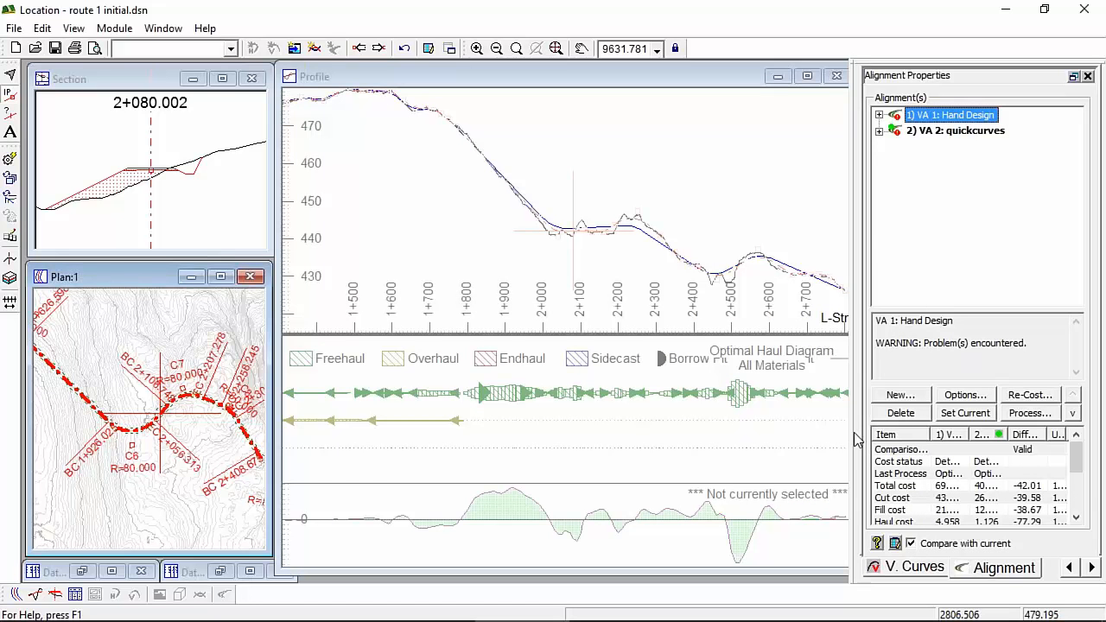
{"action": "left_click_drag", "start_coordinate": [851, 434], "coordinate": [760, 437]}
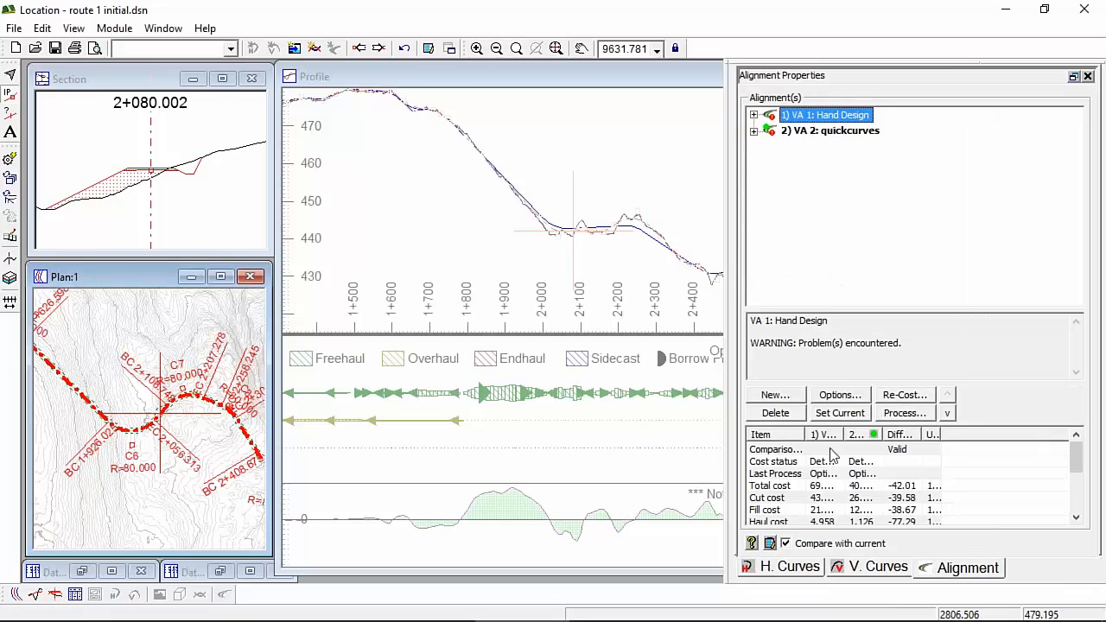
{"action": "left_click_drag", "start_coordinate": [843, 434], "coordinate": [917, 434]}
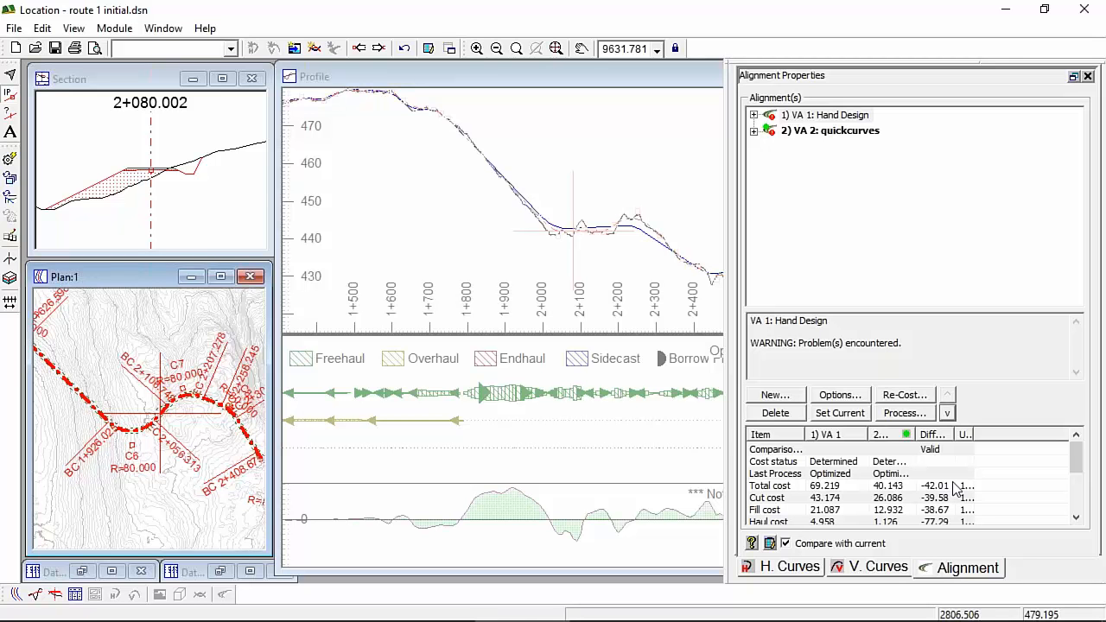
{"action": "mouse_move", "coordinate": [570, 225]}
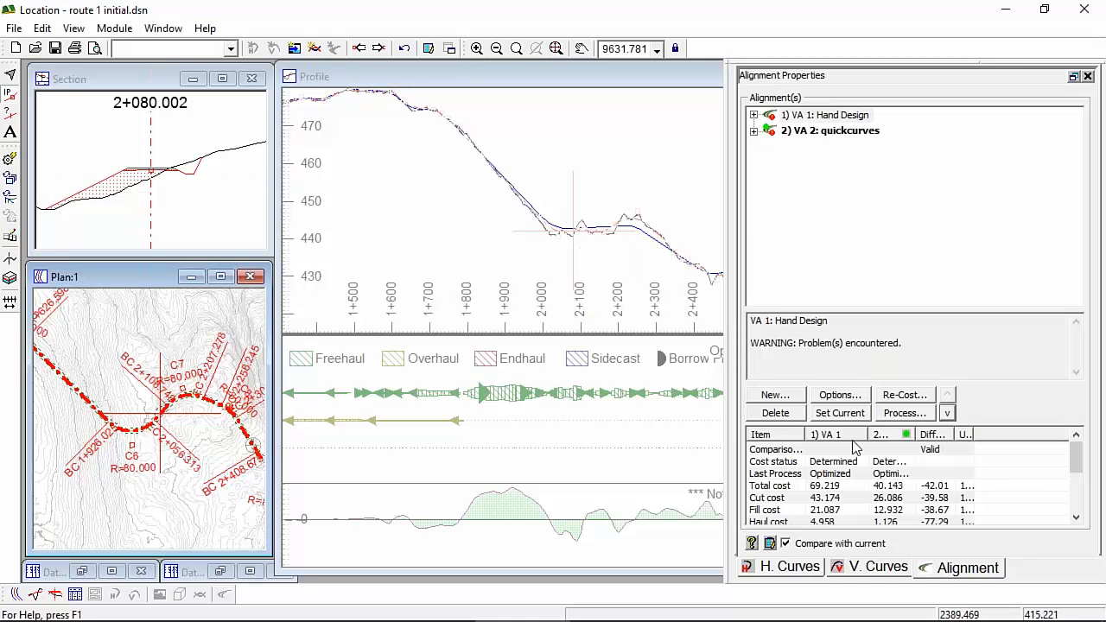
{"action": "left_click", "coordinate": [883, 490]}
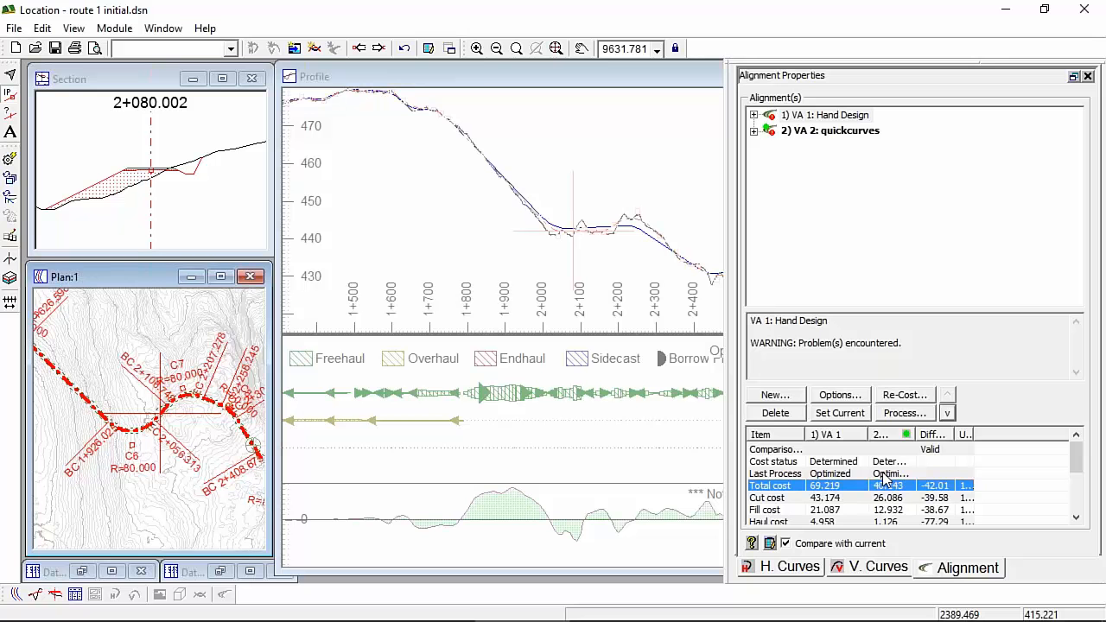
Re-cost VA 1: Hand Design with 10.000 sampling spacing and dismiss the cost optimization log
{"action": "left_click", "coordinate": [830, 117]}
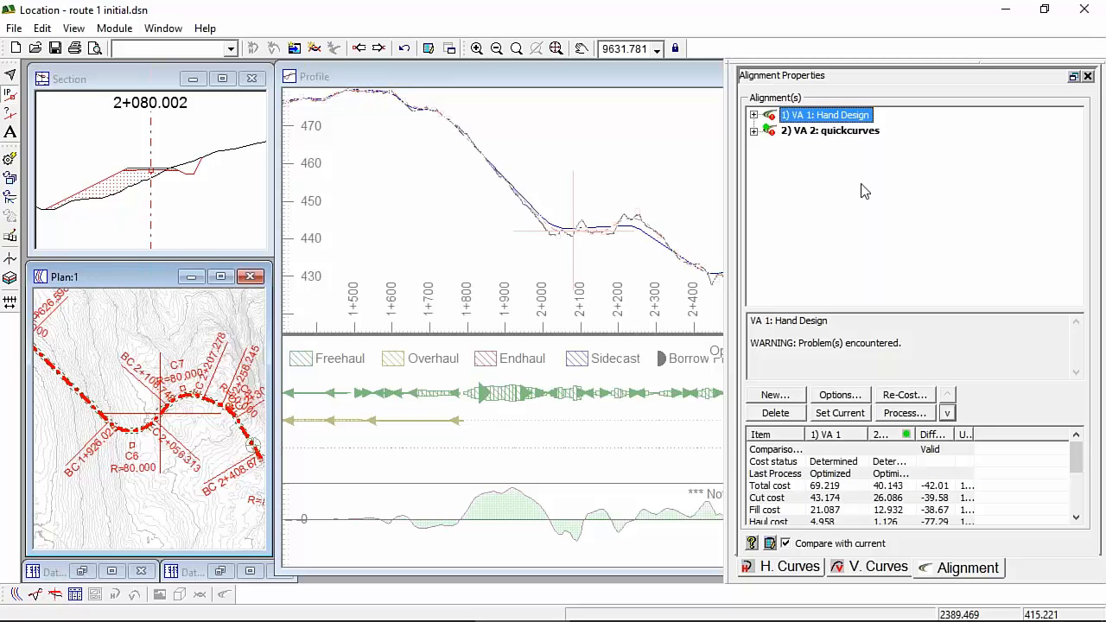
{"action": "left_click", "coordinate": [902, 396]}
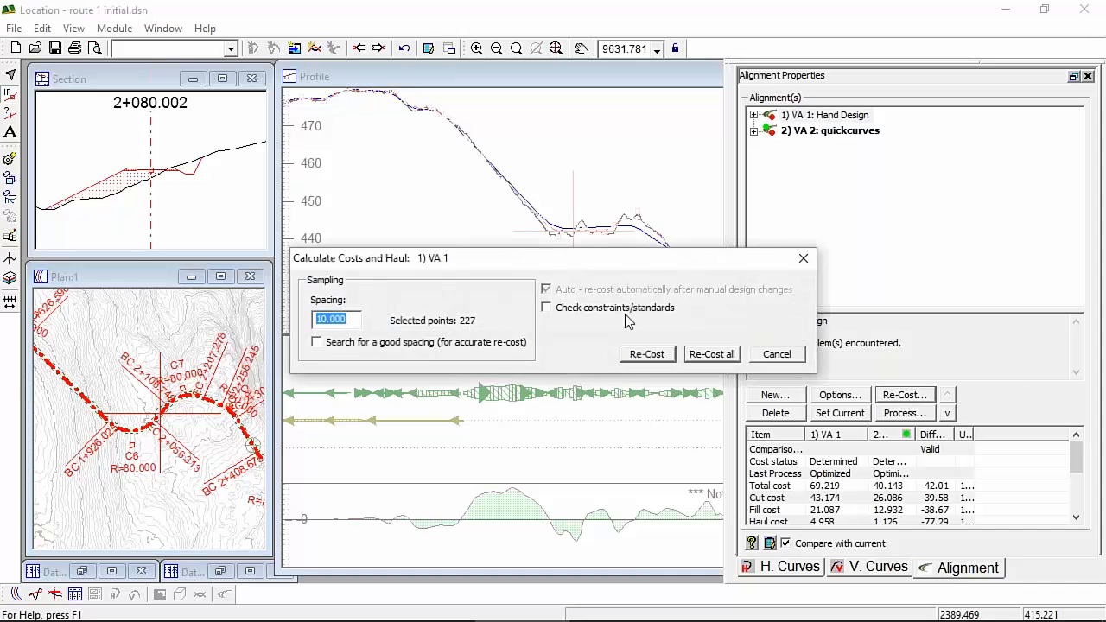
{"action": "left_click", "coordinate": [646, 355]}
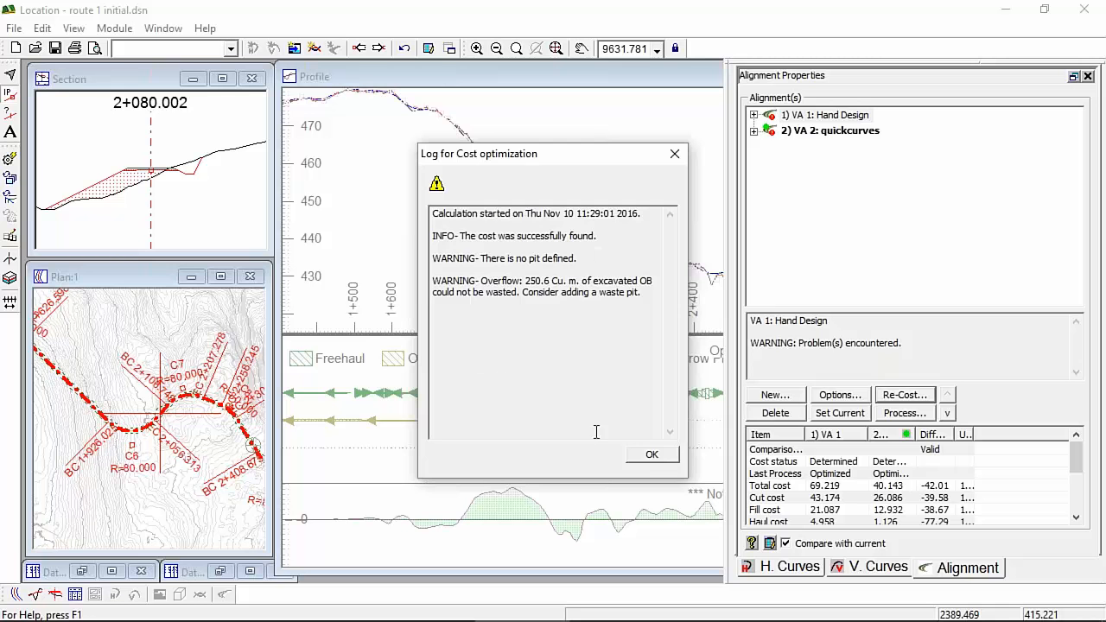
{"action": "left_click", "coordinate": [651, 461]}
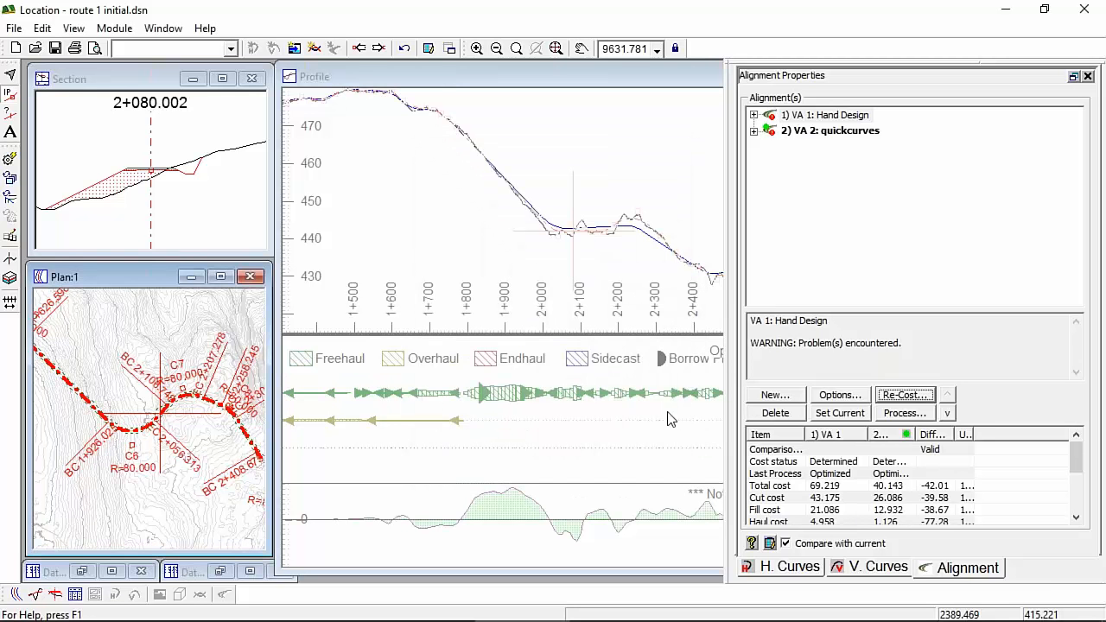
Review the Standards and control point options of VA 2: quickcurves without changing them, and check its total cost
{"action": "left_click", "coordinate": [833, 116]}
{"action": "left_click", "coordinate": [840, 133]}
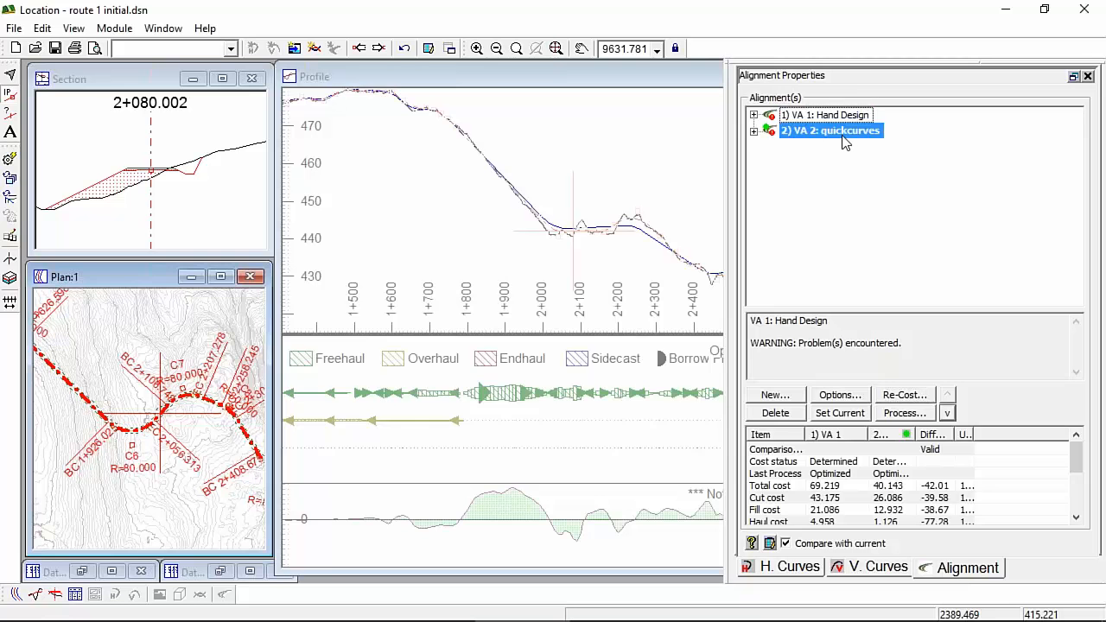
{"action": "left_click", "coordinate": [843, 396]}
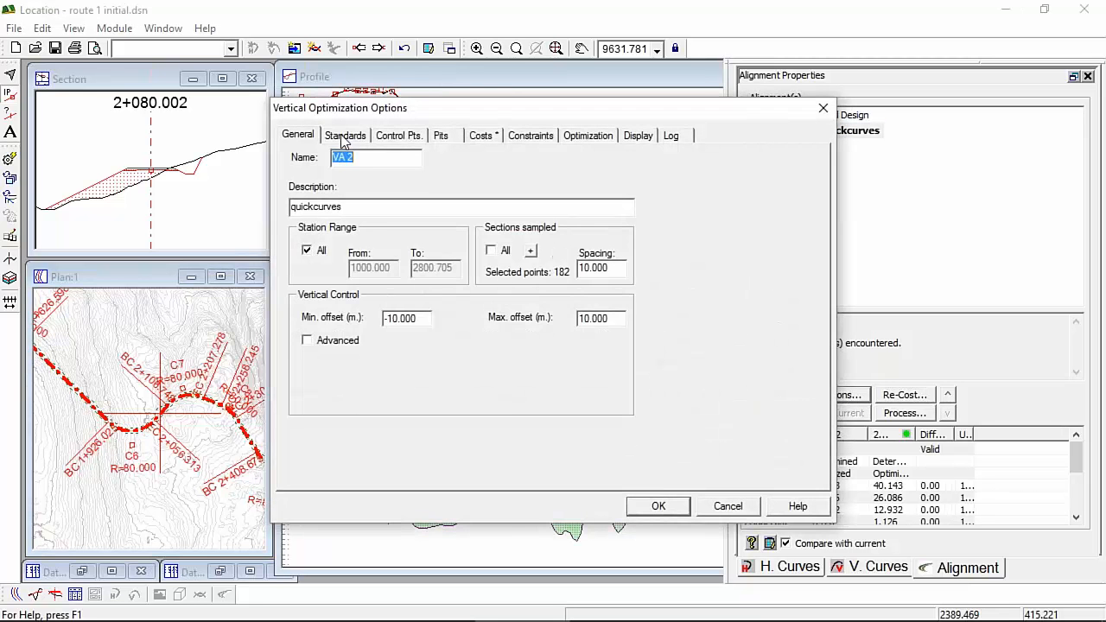
{"action": "left_click", "coordinate": [344, 135]}
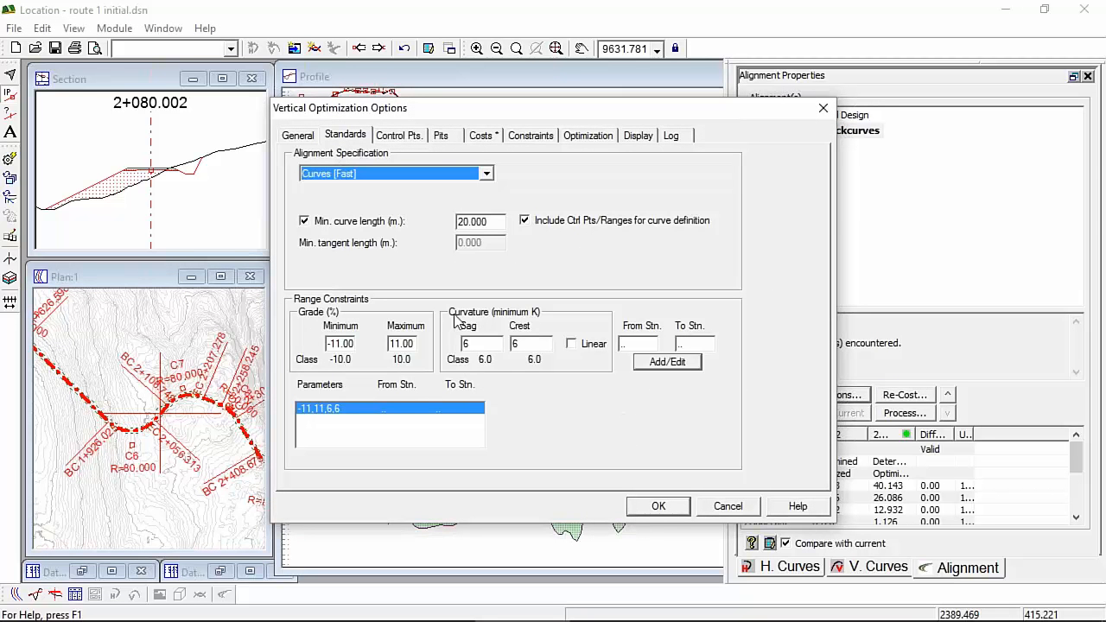
{"action": "left_click", "coordinate": [410, 137]}
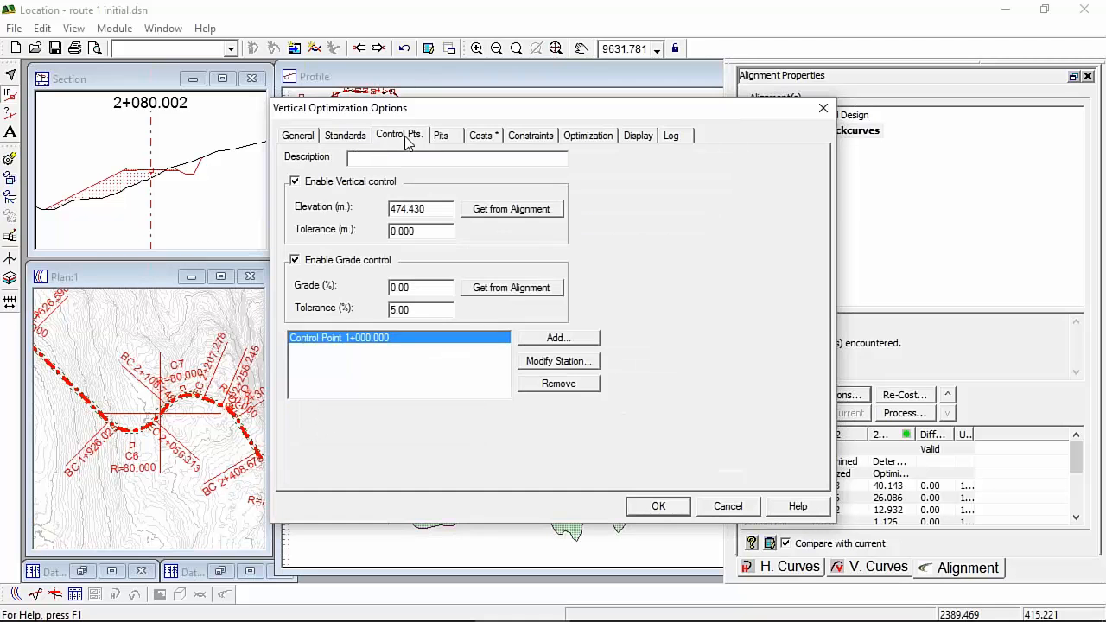
{"action": "left_click", "coordinate": [729, 507]}
{"action": "left_click", "coordinate": [809, 131]}
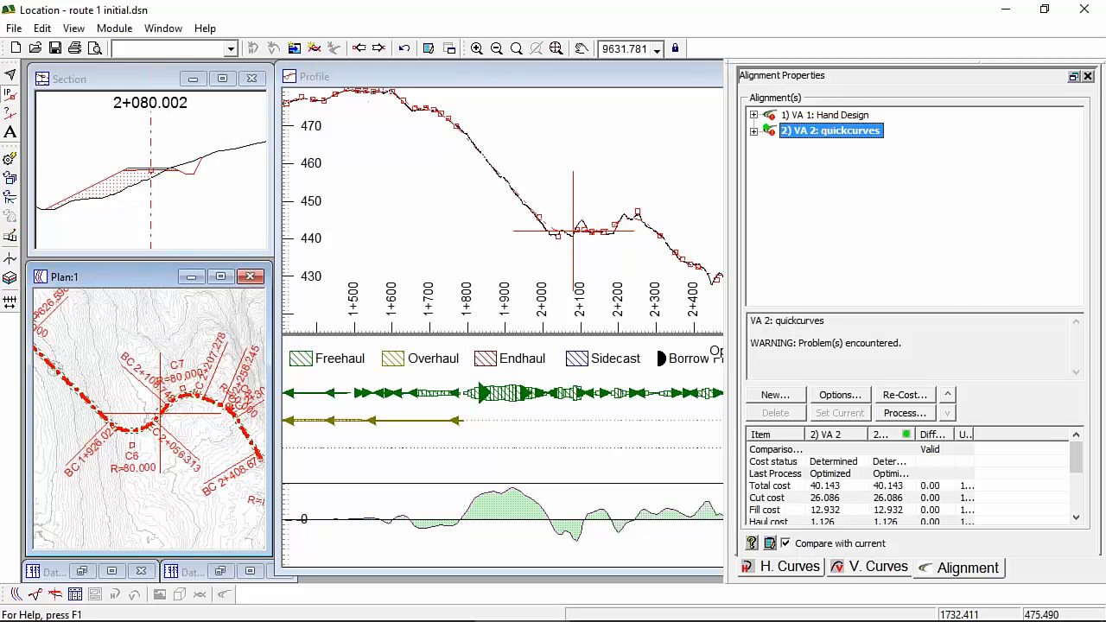
{"action": "left_click", "coordinate": [835, 487]}
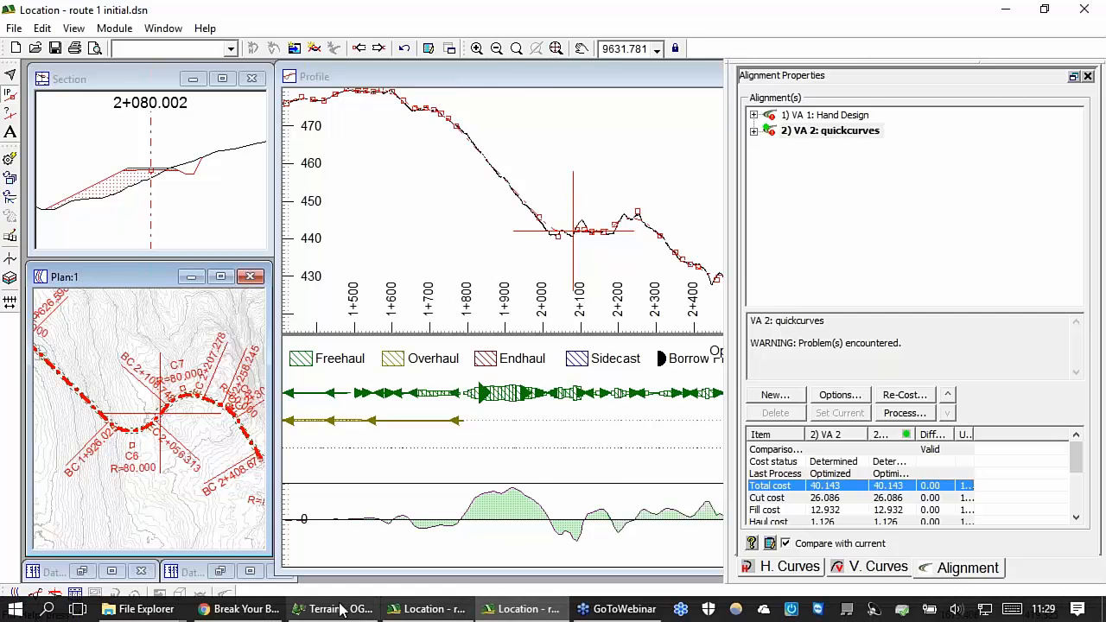
Switch to the OG terrain in Terrain, select the route 2 line to inspect it, and return to the route 1 initial design
{"action": "left_click", "coordinate": [339, 609]}
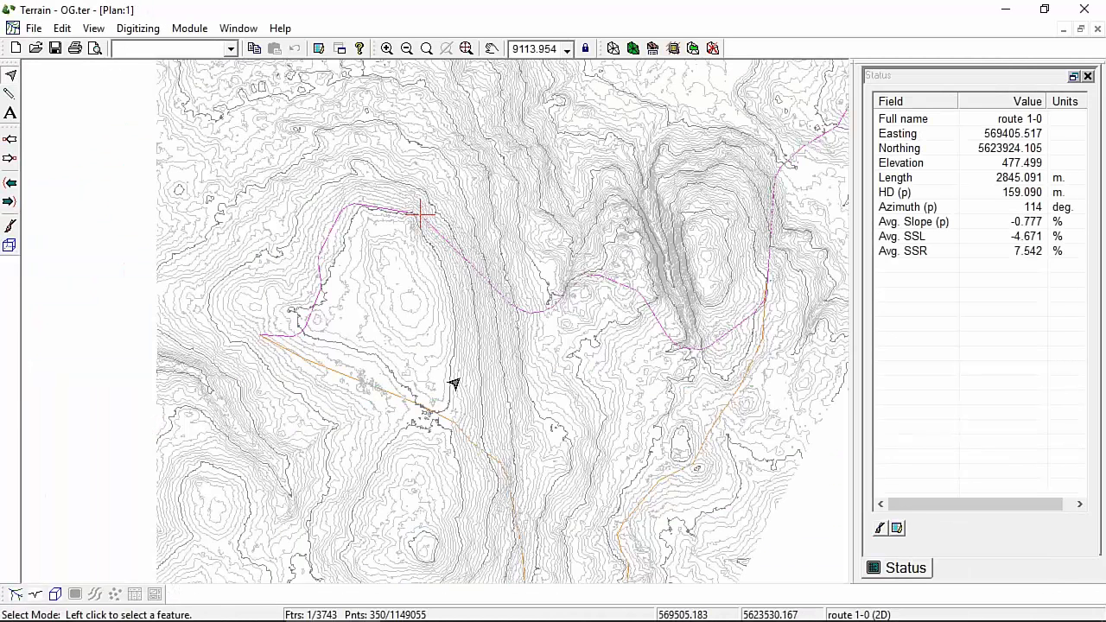
{"action": "left_click", "coordinate": [451, 422]}
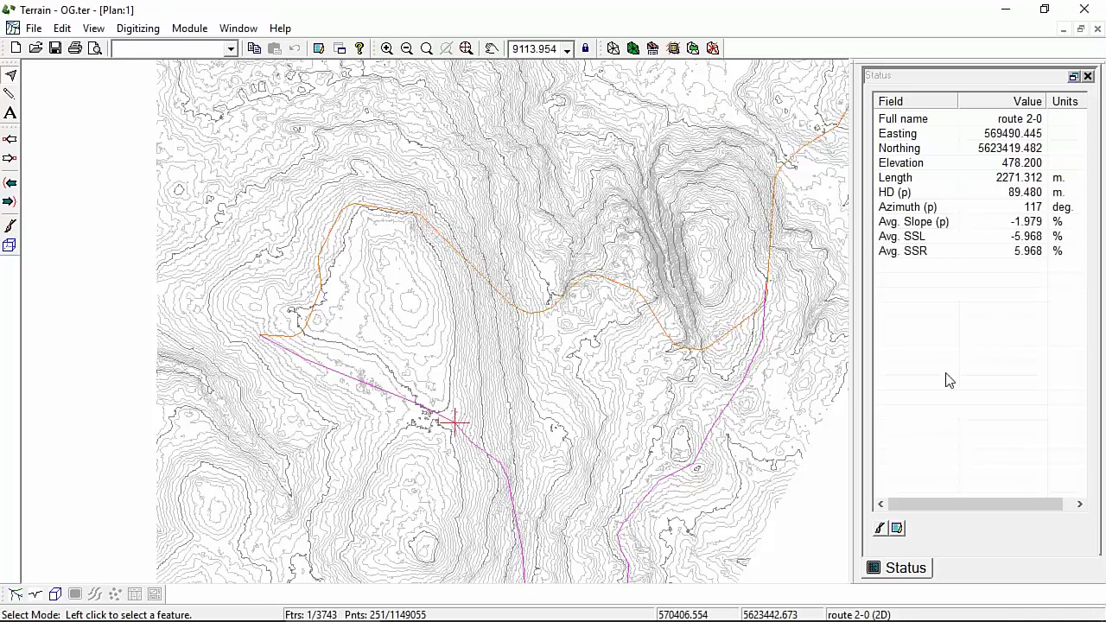
{"action": "mouse_move", "coordinate": [513, 619]}
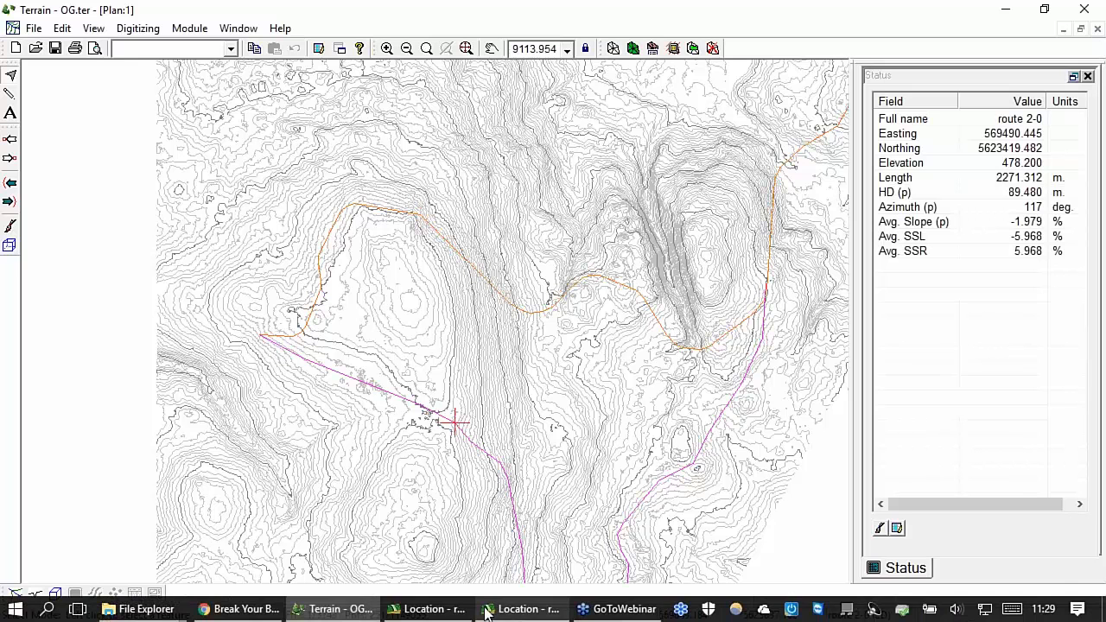
{"action": "left_click", "coordinate": [529, 610]}
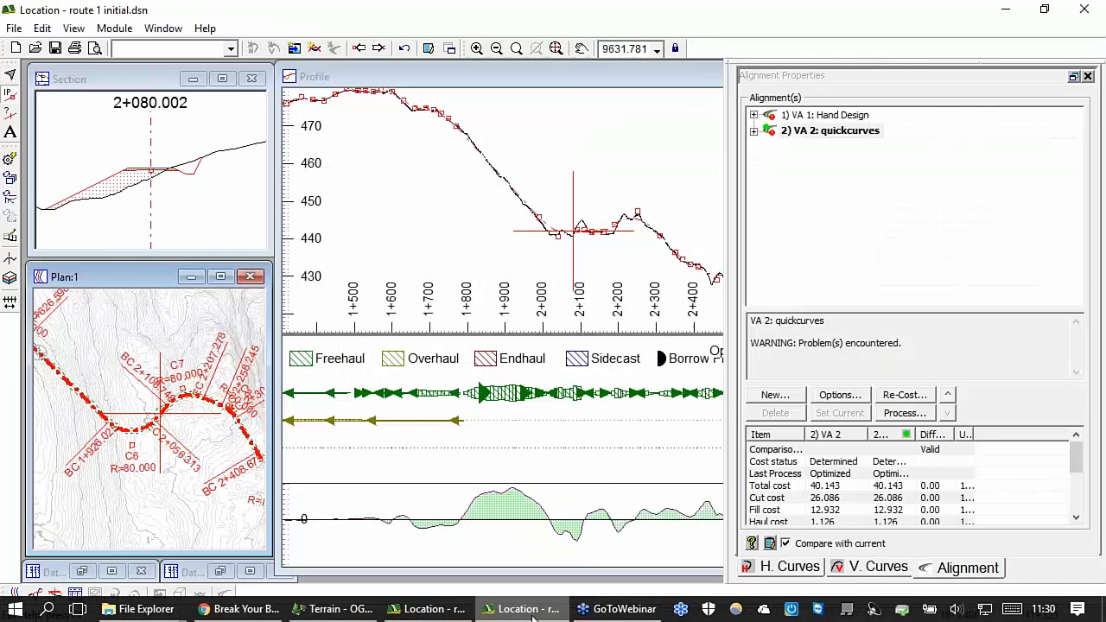
Launch another instance of Softree Location and open route 2.dsn, suppressing further warnings about the maximum number of section points
{"action": "mouse_move", "coordinate": [138, 396]}
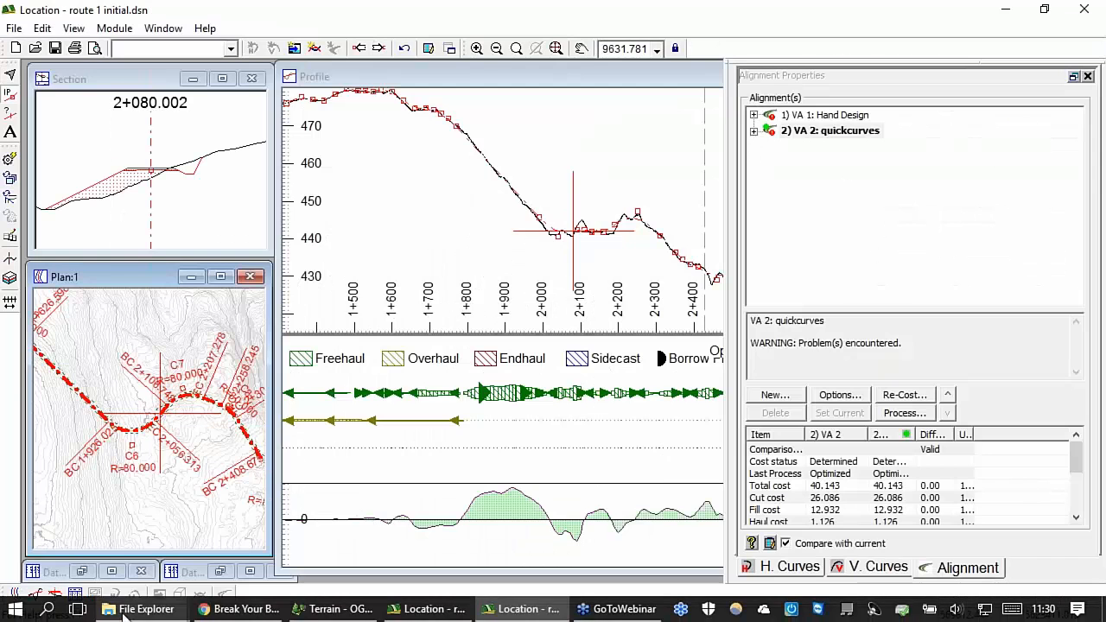
{"action": "left_click", "coordinate": [118, 614]}
{"action": "left_click", "coordinate": [76, 553]}
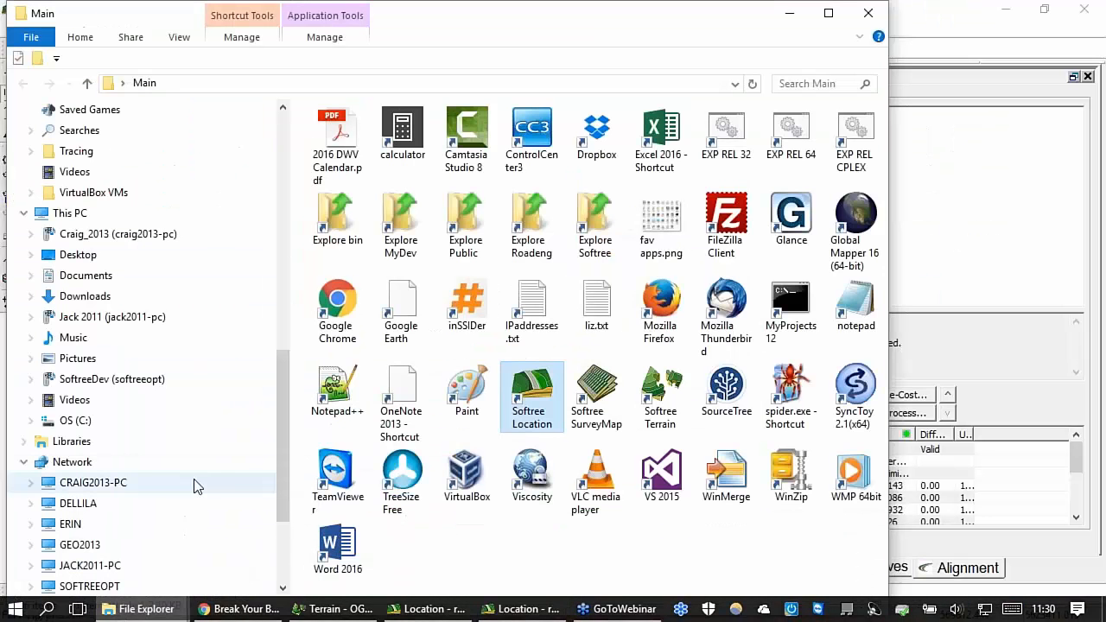
{"action": "double_click", "coordinate": [529, 398]}
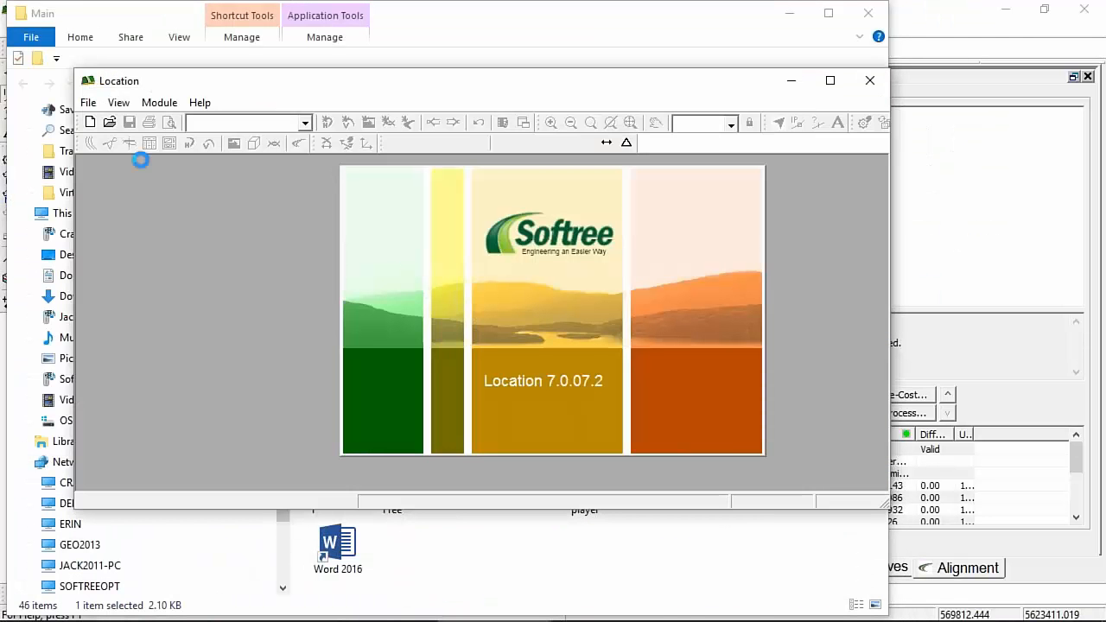
{"action": "left_click", "coordinate": [88, 102]}
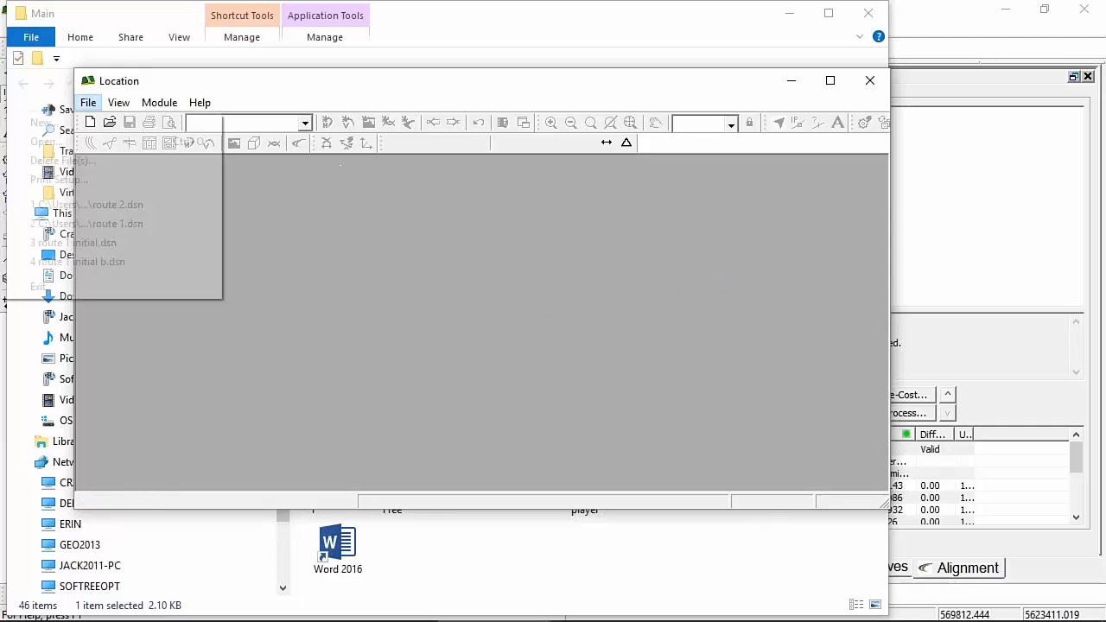
{"action": "left_click", "coordinate": [86, 205]}
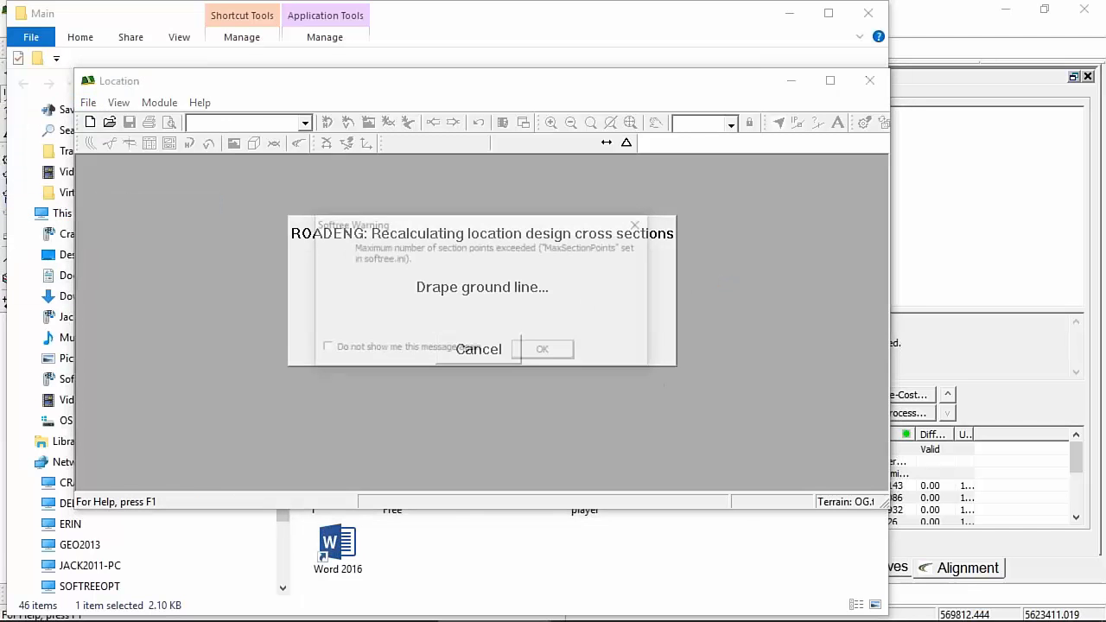
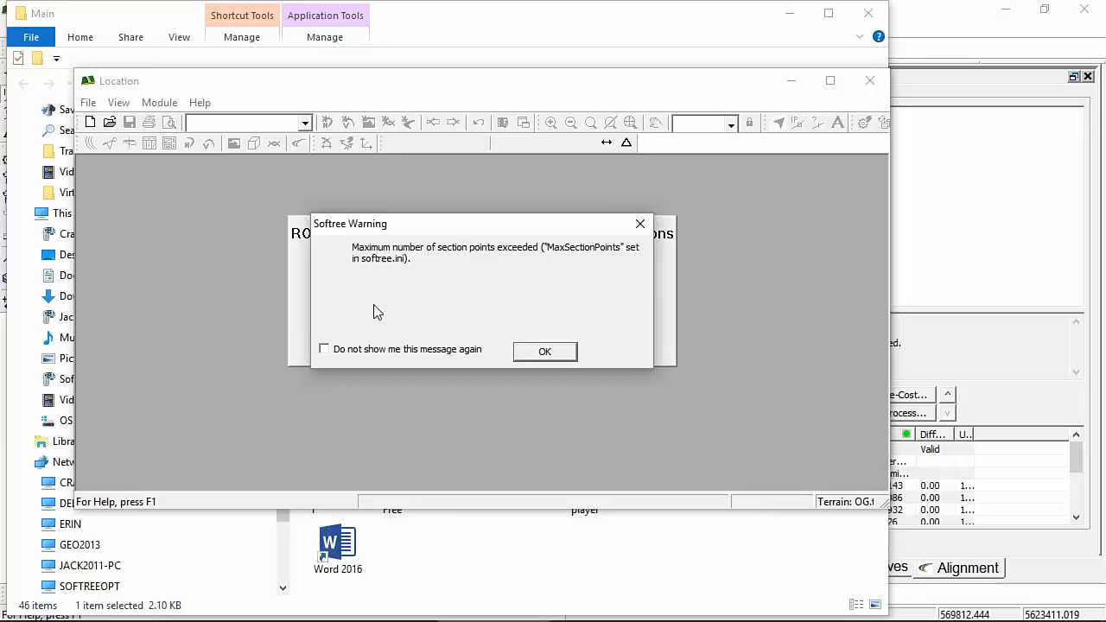
{"action": "left_click", "coordinate": [329, 351]}
{"action": "left_click", "coordinate": [548, 356]}
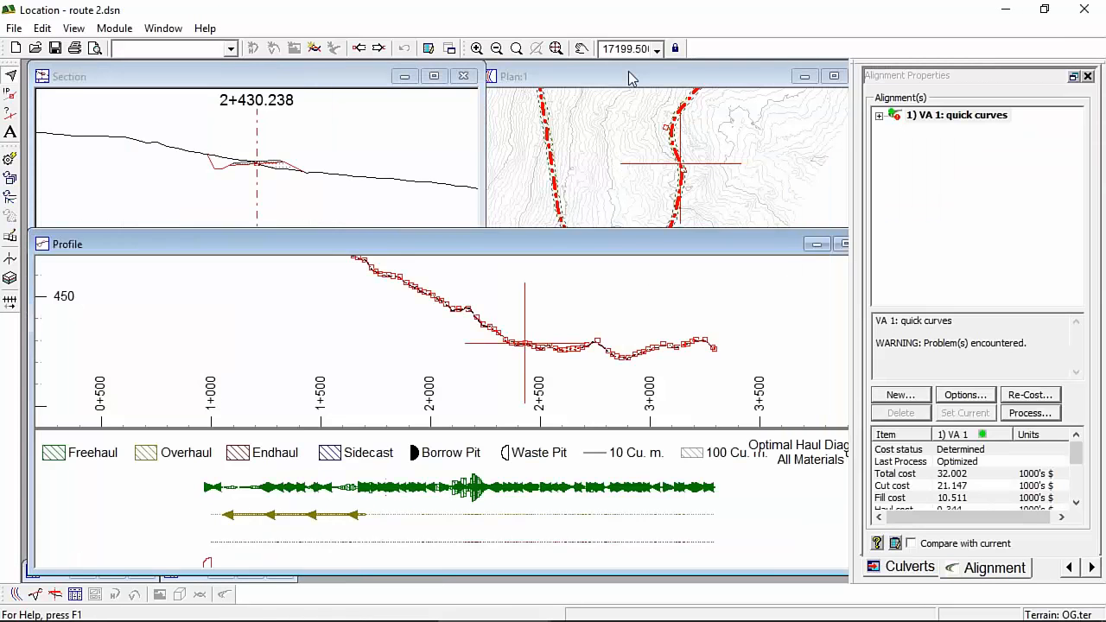
Inspect route 2 in plan and review the Standards, control points and total cost of VA 1: quick curves
{"action": "scroll", "coordinate": [351, 228], "scroll_direction": "down", "scroll_amount": 3}
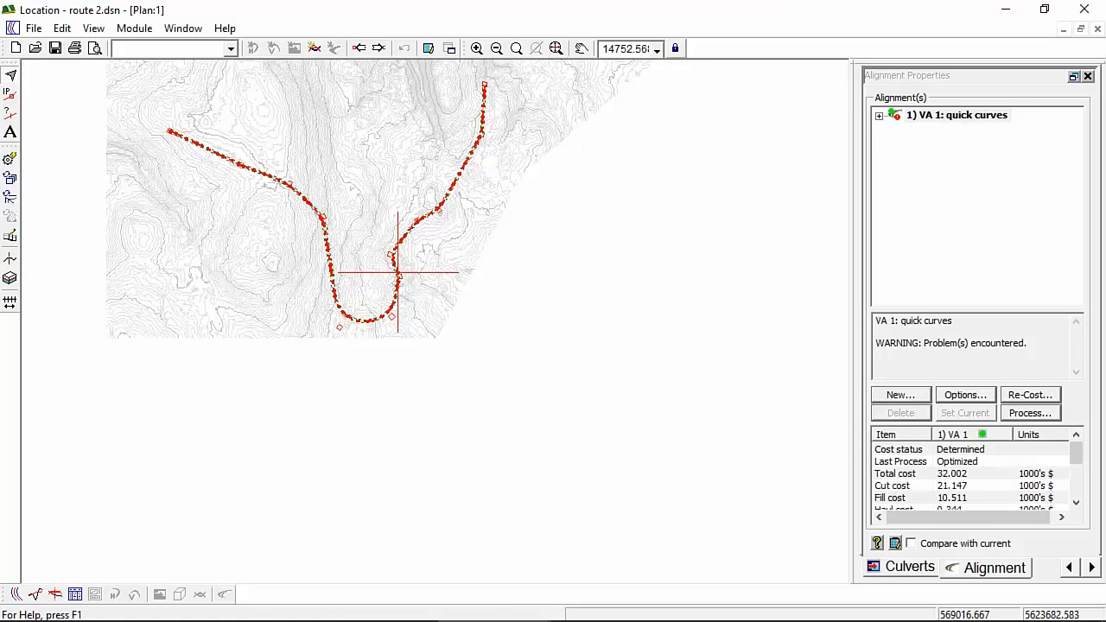
{"action": "left_click", "coordinate": [1081, 29]}
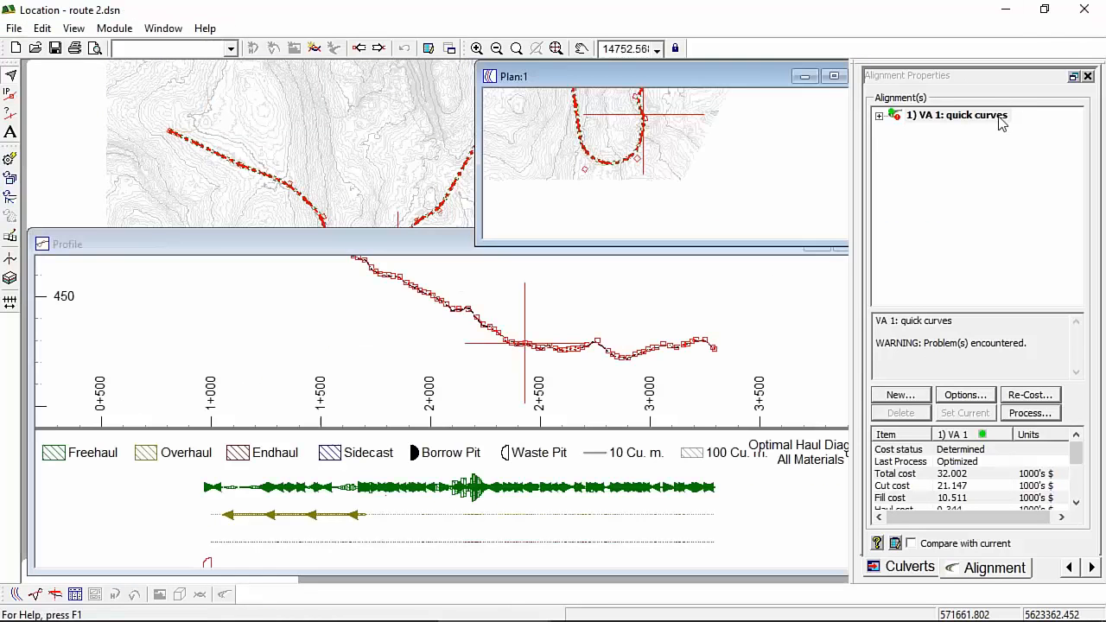
{"action": "left_click", "coordinate": [942, 121]}
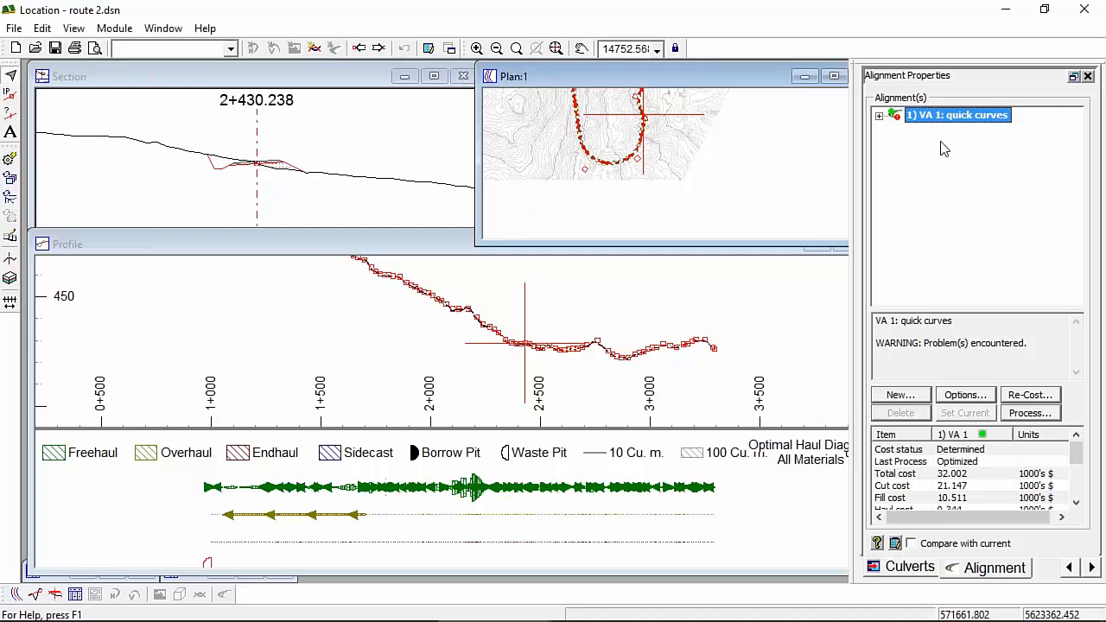
{"action": "left_click", "coordinate": [962, 394]}
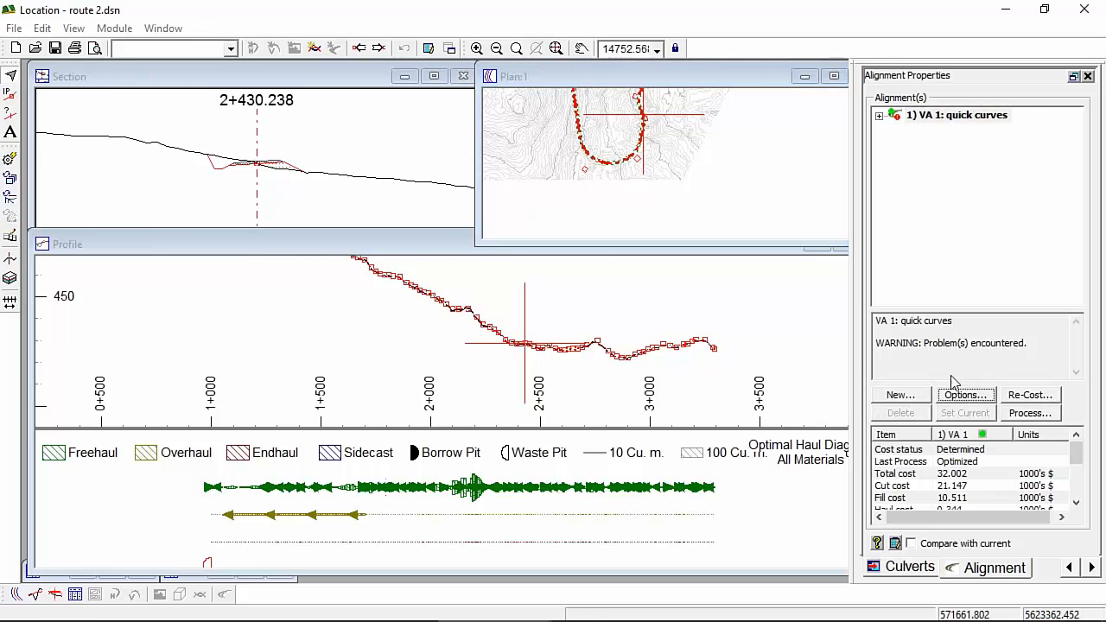
{"action": "left_click", "coordinate": [351, 141]}
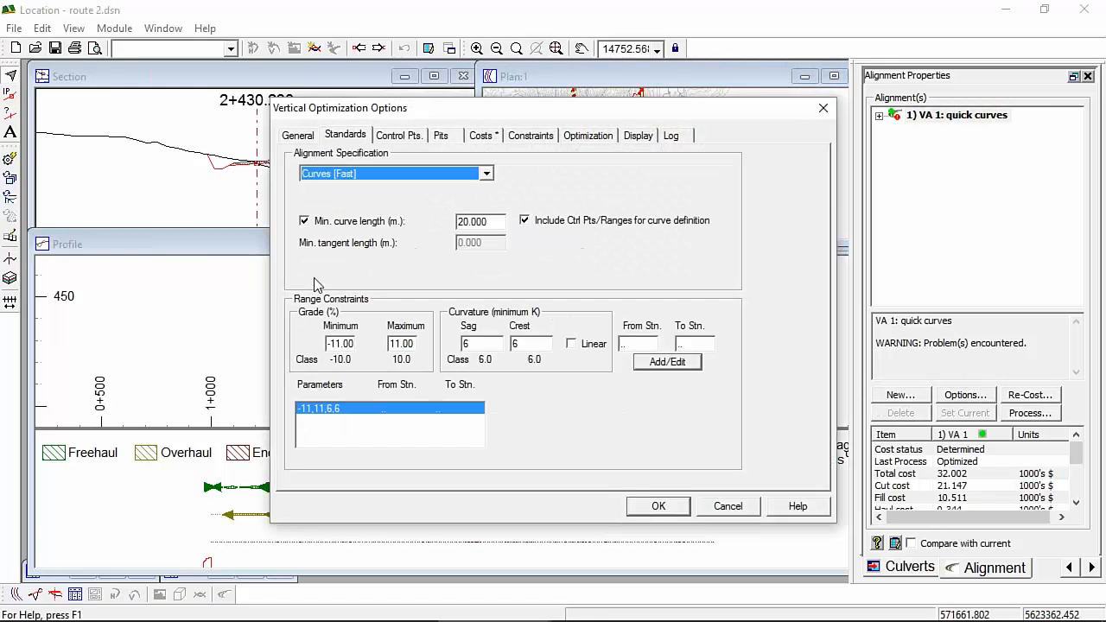
{"action": "left_click", "coordinate": [393, 137]}
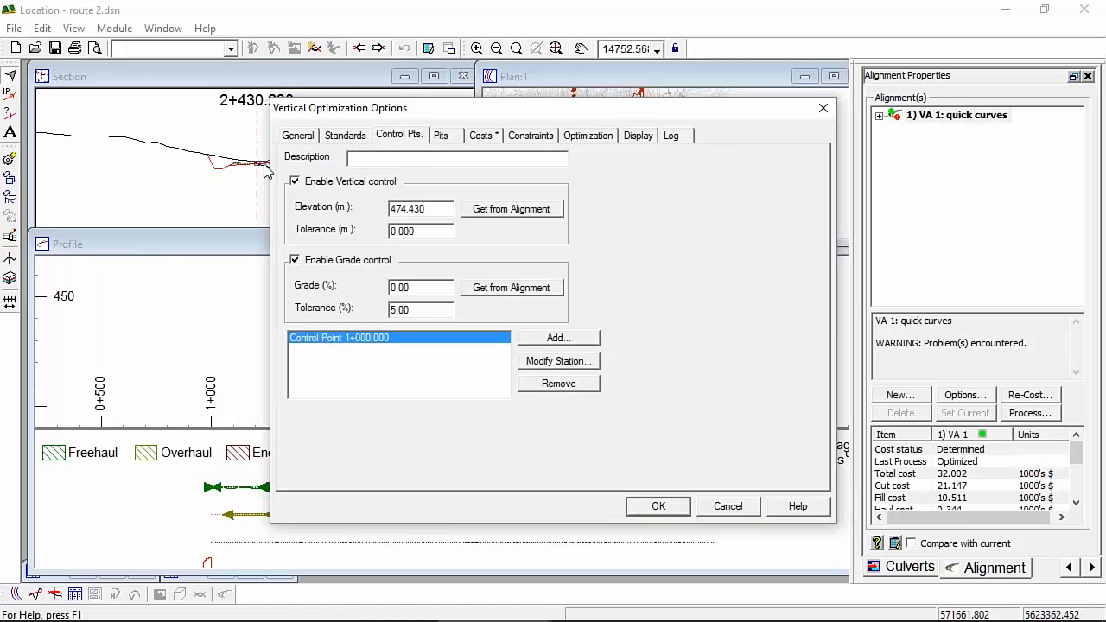
{"action": "left_click", "coordinate": [728, 506]}
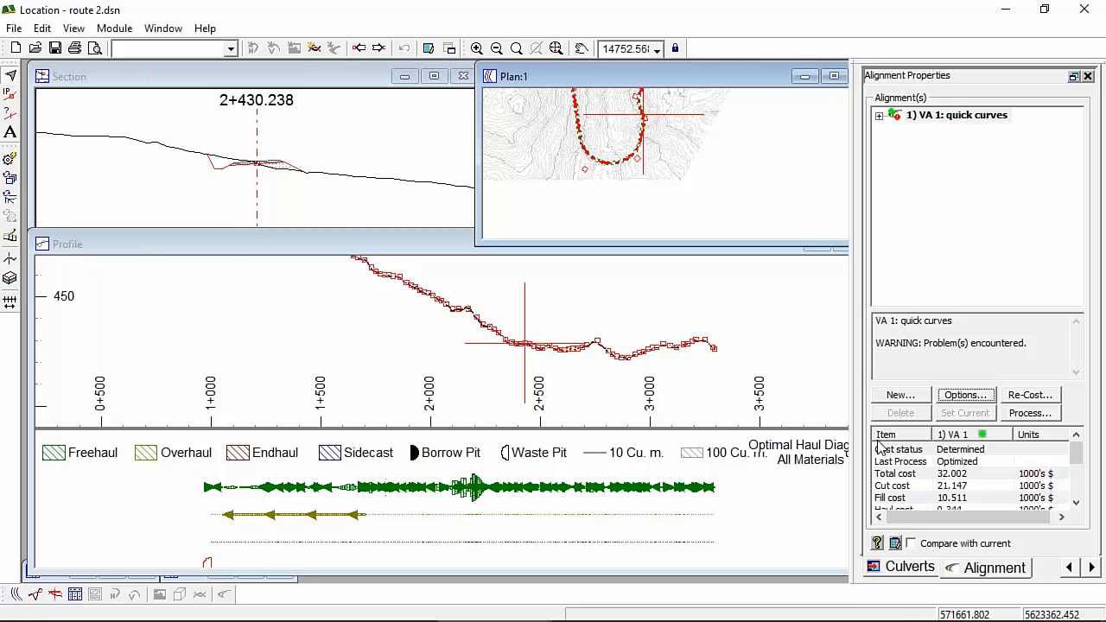
{"action": "left_click", "coordinate": [958, 477]}
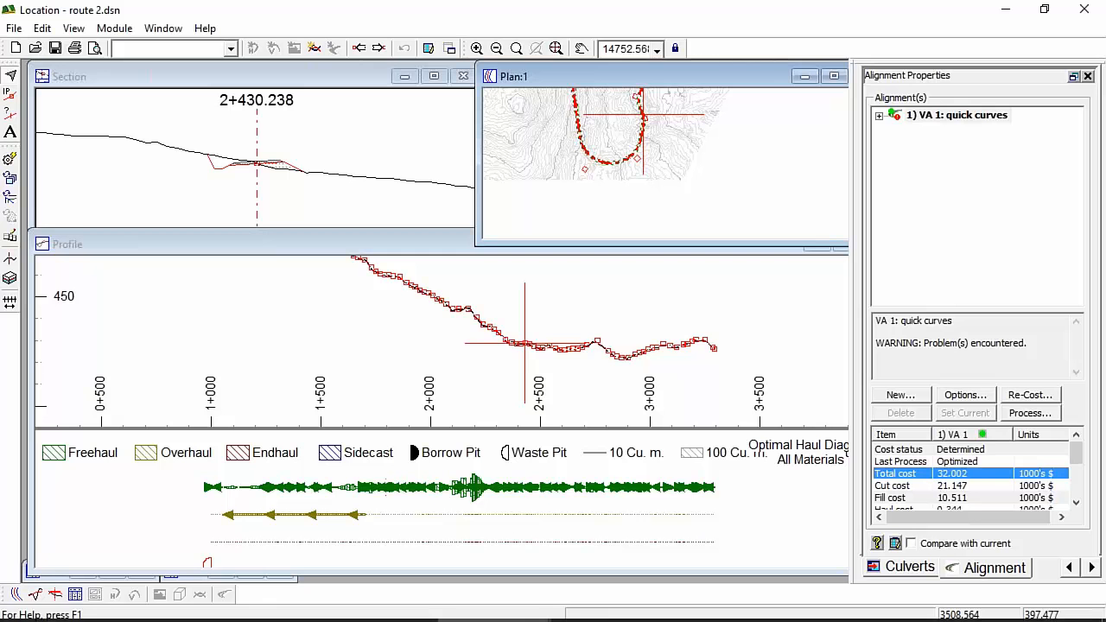
Switch back to the route 1 initial design, check VA 2: quickcurves' total cost, and turn off the comparison with the current alignment
{"action": "mouse_move", "coordinate": [624, 609]}
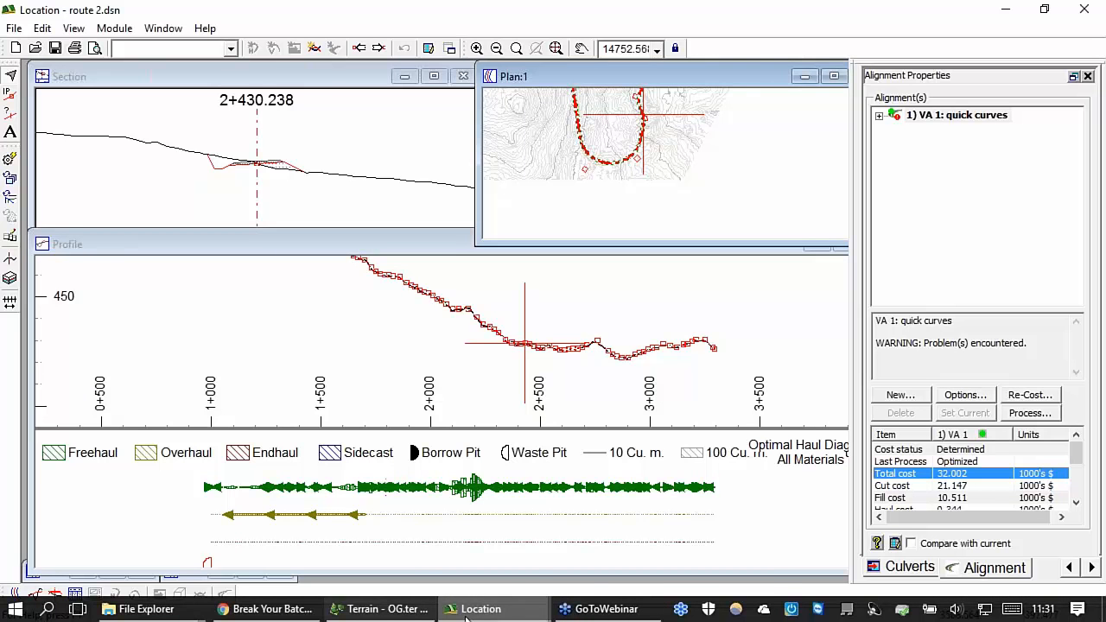
{"action": "mouse_move", "coordinate": [466, 614]}
{"action": "left_click", "coordinate": [530, 551]}
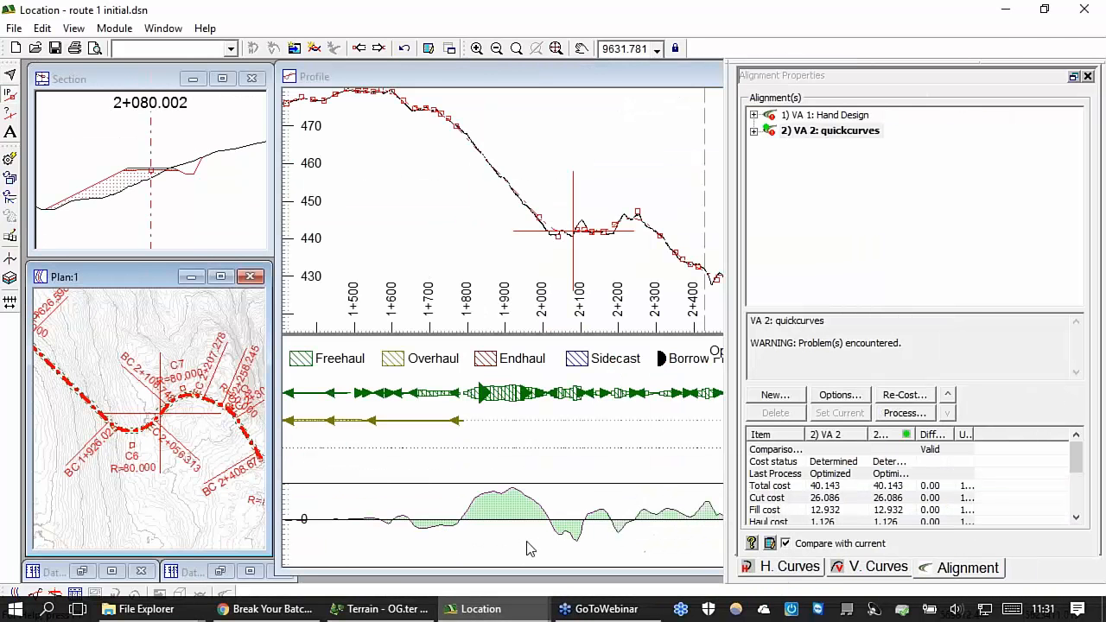
{"action": "left_click", "coordinate": [864, 486]}
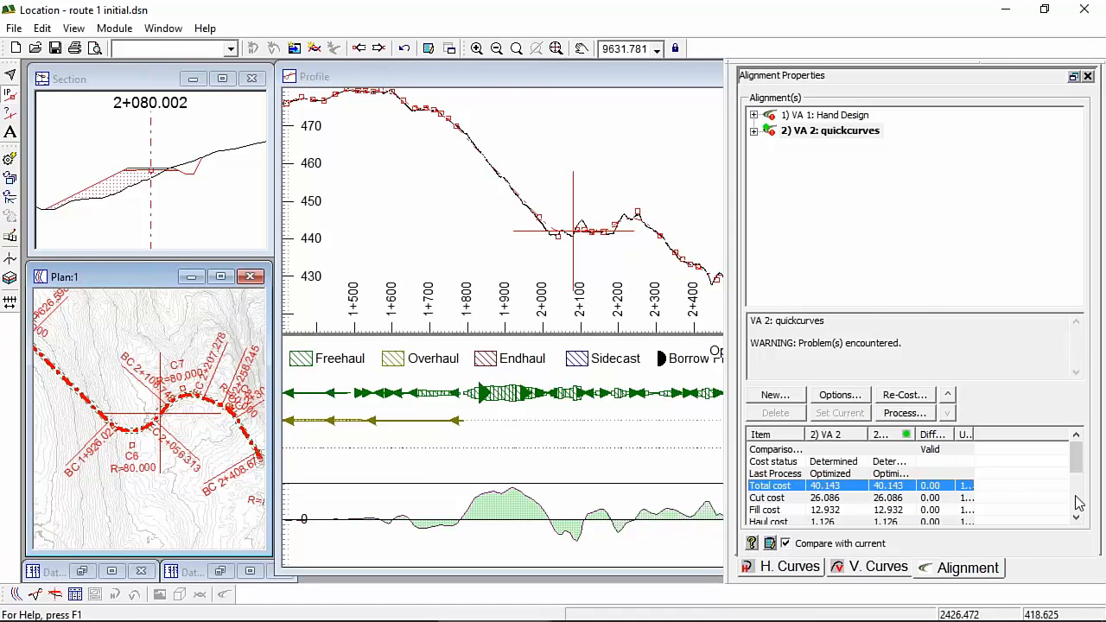
{"action": "left_click", "coordinate": [786, 543]}
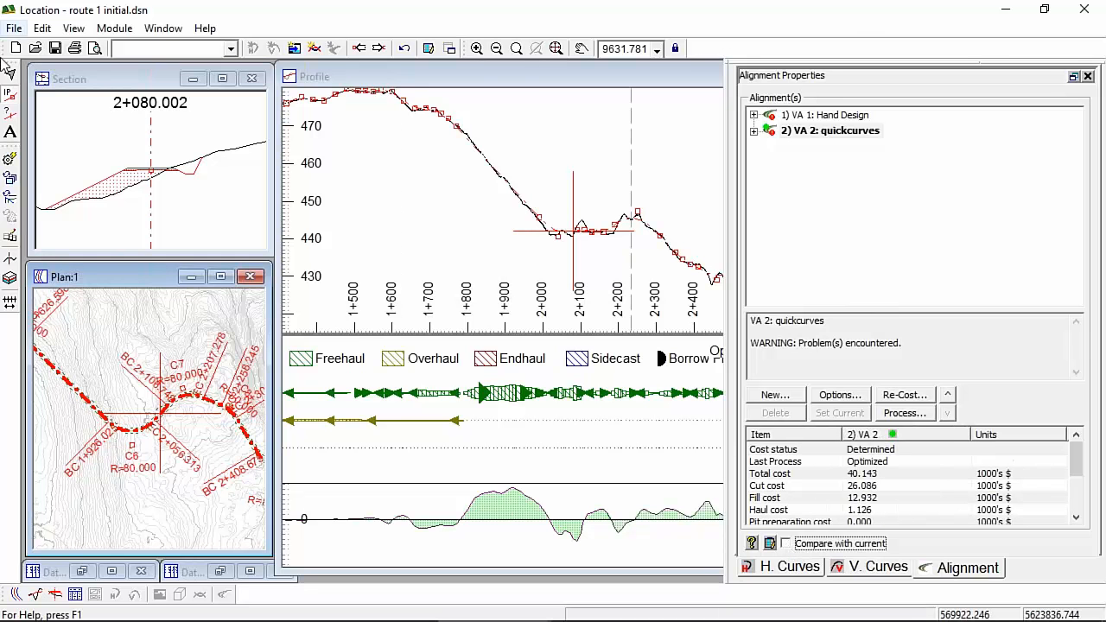
Switch to the route 2.dsn design and examine its full vertical profile
{"action": "mouse_move", "coordinate": [683, 616]}
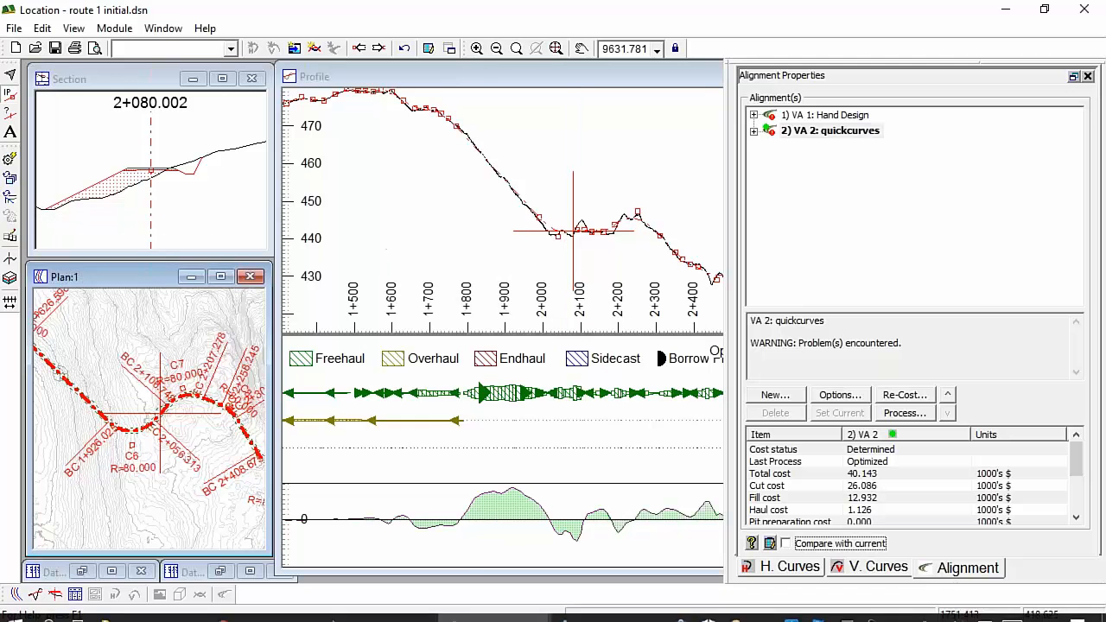
{"action": "mouse_move", "coordinate": [402, 612]}
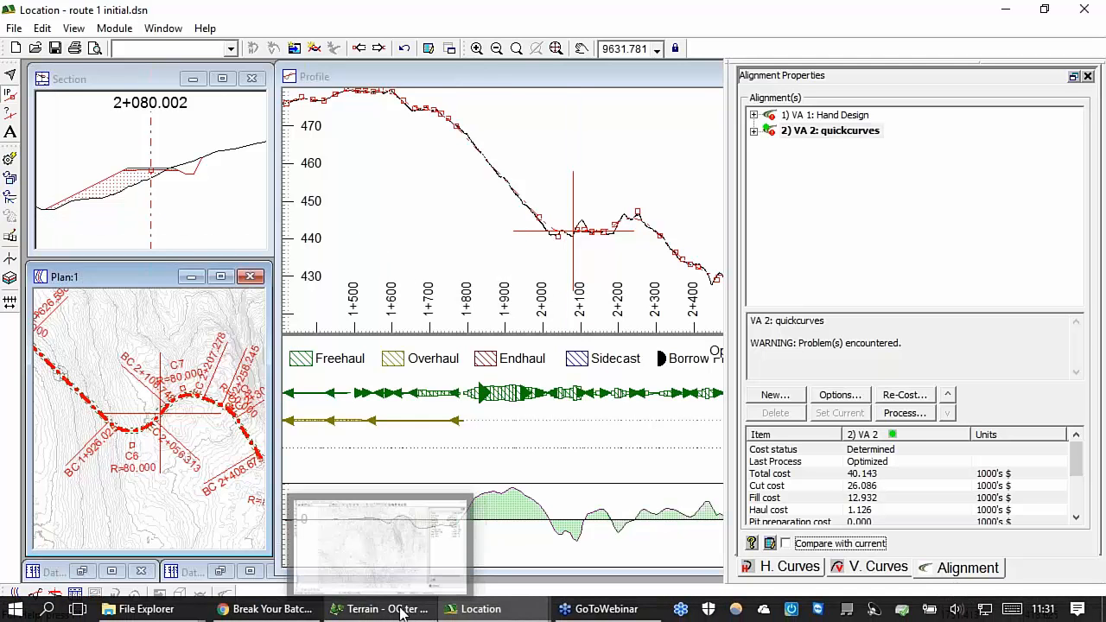
{"action": "mouse_move", "coordinate": [484, 612]}
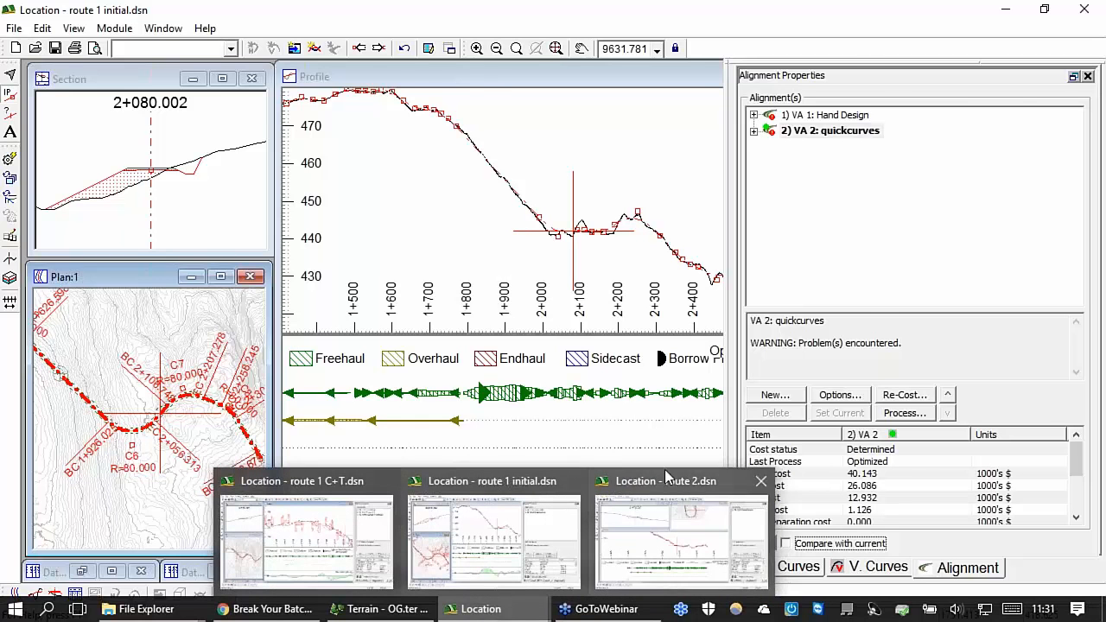
{"action": "left_click", "coordinate": [687, 506]}
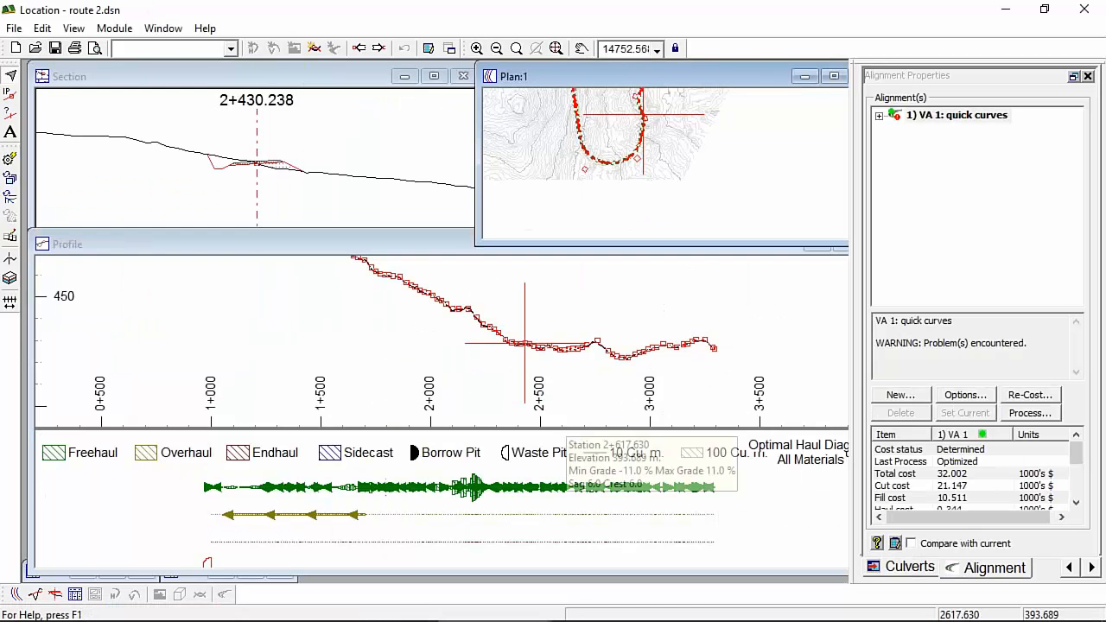
{"action": "scroll", "coordinate": [474, 331], "scroll_direction": "down", "scroll_amount": 3}
{"action": "scroll", "coordinate": [477, 333], "scroll_direction": "down", "scroll_amount": 1}
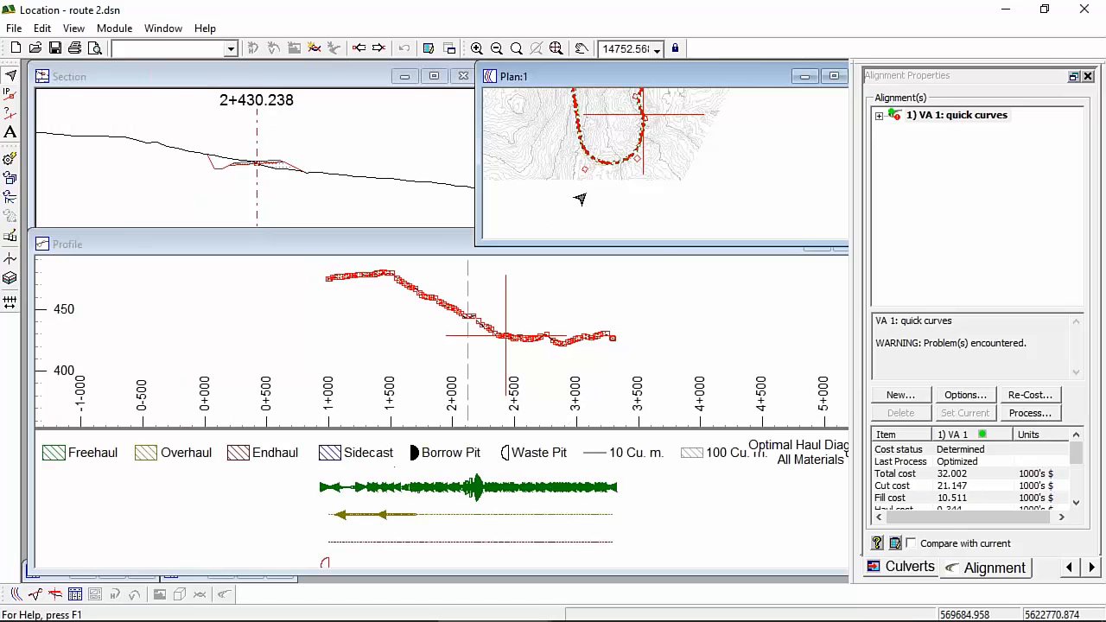
Examine the route 2 alignment in plan and check the total cost of VA 1: quick curves
{"action": "middle_click_drag", "start_coordinate": [630, 140], "coordinate": [665, 194]}
{"action": "scroll", "coordinate": [664, 195], "scroll_direction": "down", "scroll_amount": 3}
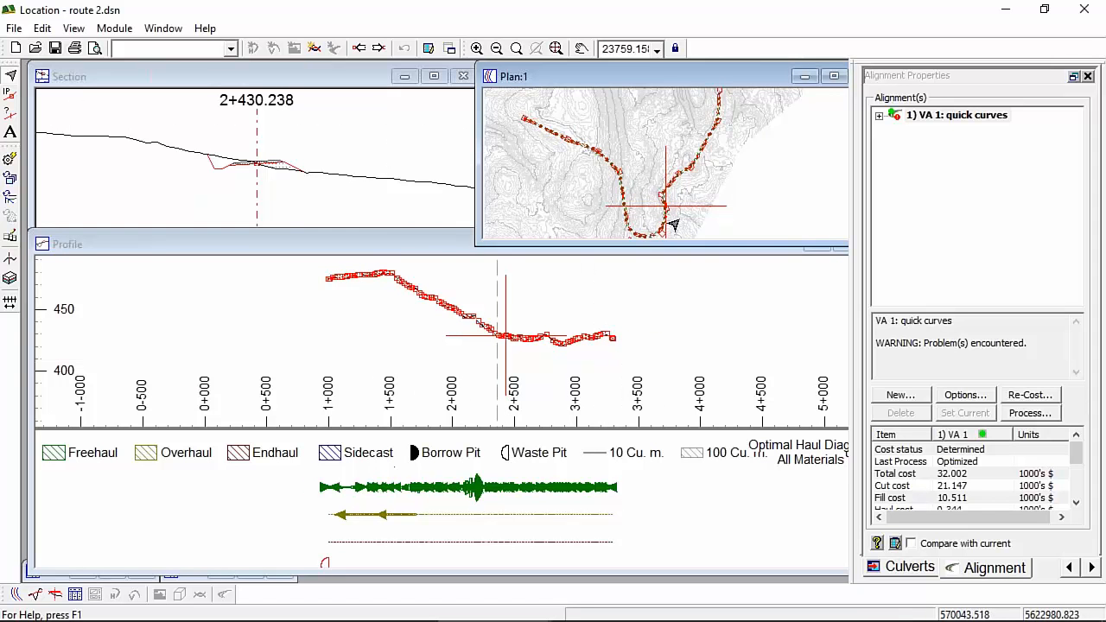
{"action": "scroll", "coordinate": [631, 208], "scroll_direction": "up", "scroll_amount": 3}
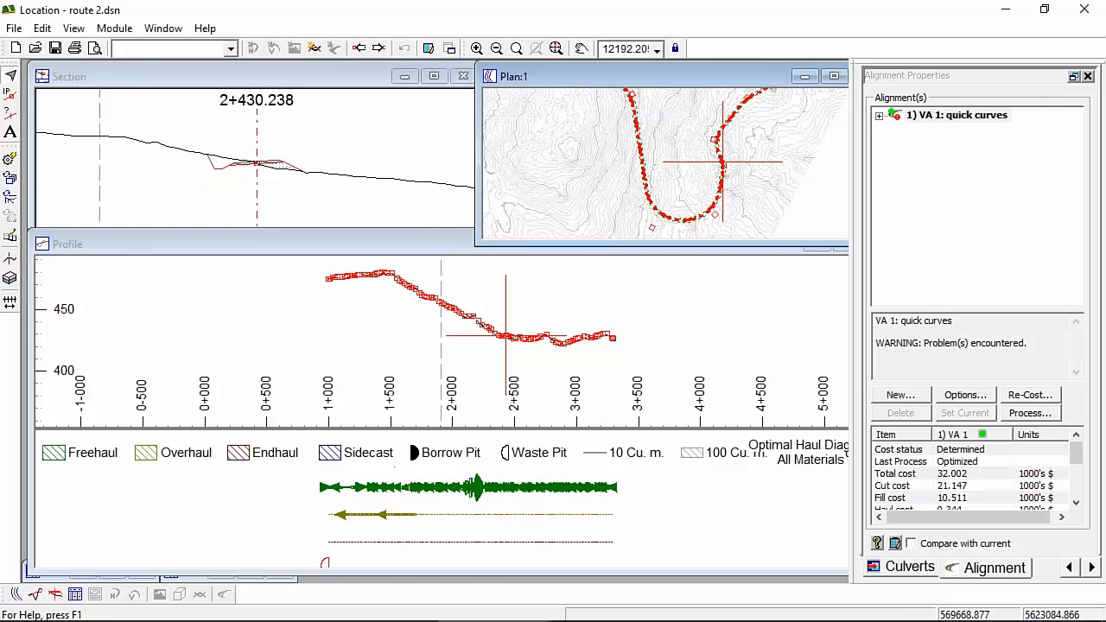
{"action": "scroll", "coordinate": [661, 223], "scroll_direction": "up", "scroll_amount": 1}
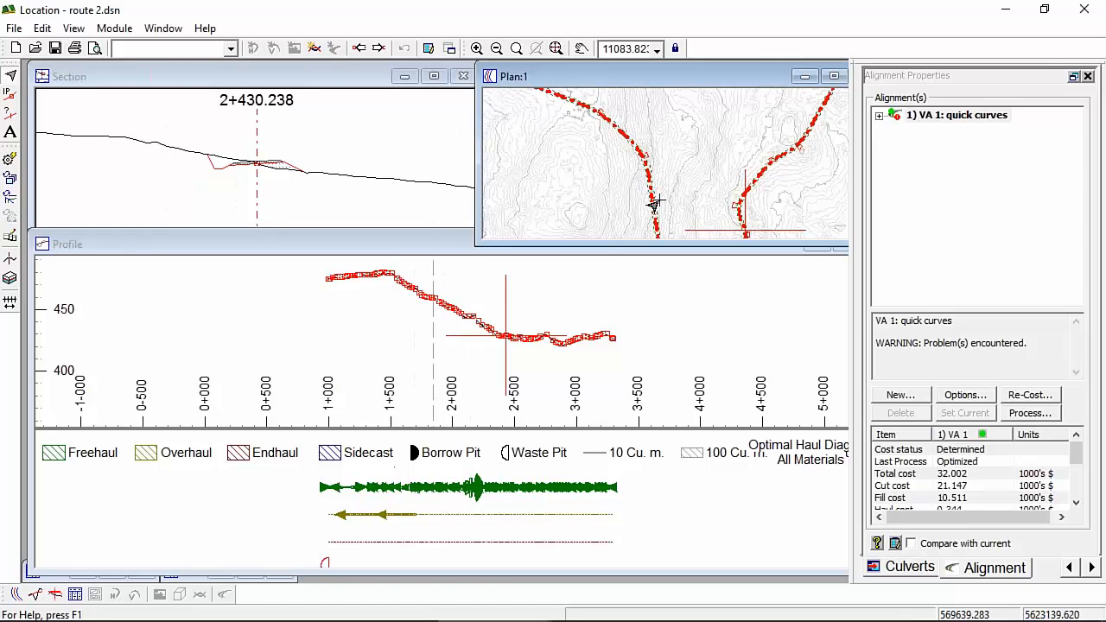
{"action": "scroll", "coordinate": [644, 177], "scroll_direction": "down", "scroll_amount": 6}
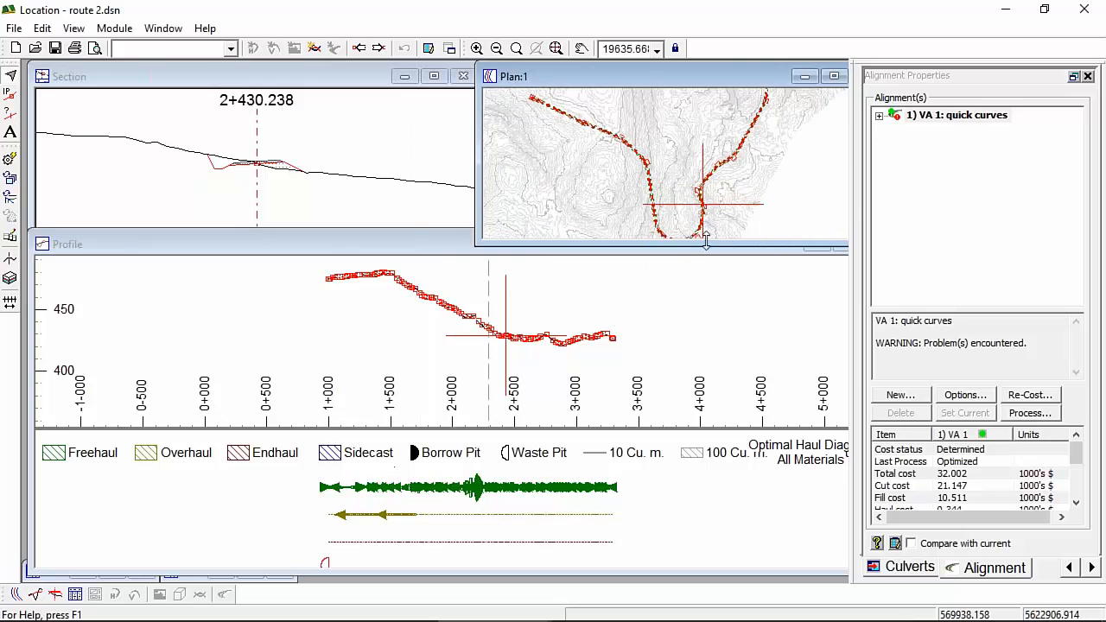
{"action": "mouse_move", "coordinate": [785, 141]}
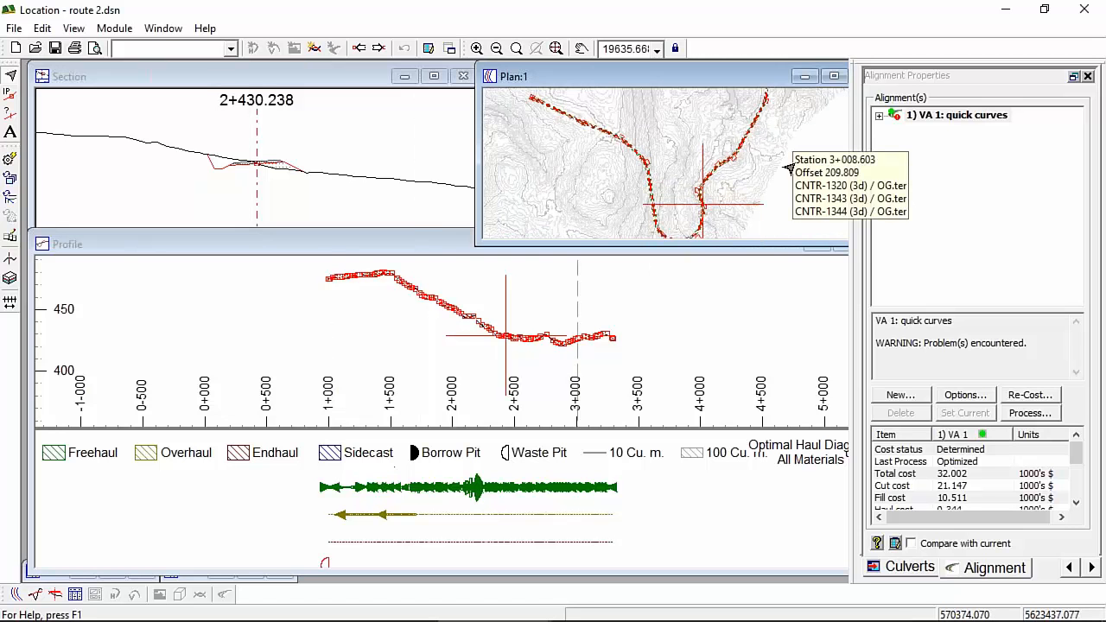
{"action": "mouse_move", "coordinate": [760, 172]}
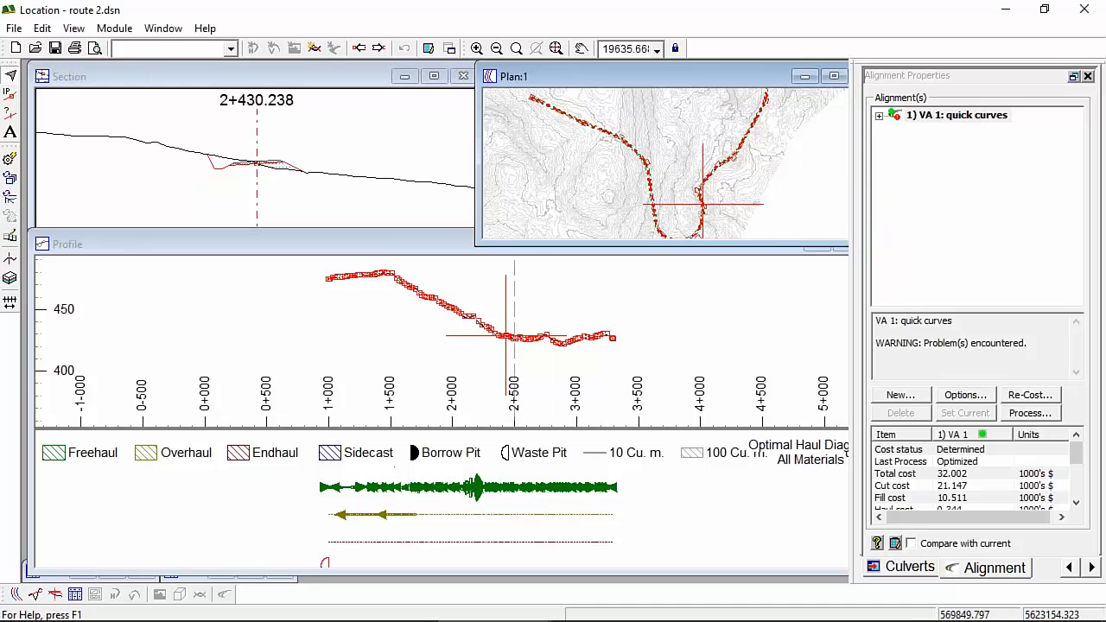
{"action": "scroll", "coordinate": [687, 190], "scroll_direction": "up", "scroll_amount": 1}
{"action": "mouse_move", "coordinate": [660, 428]}
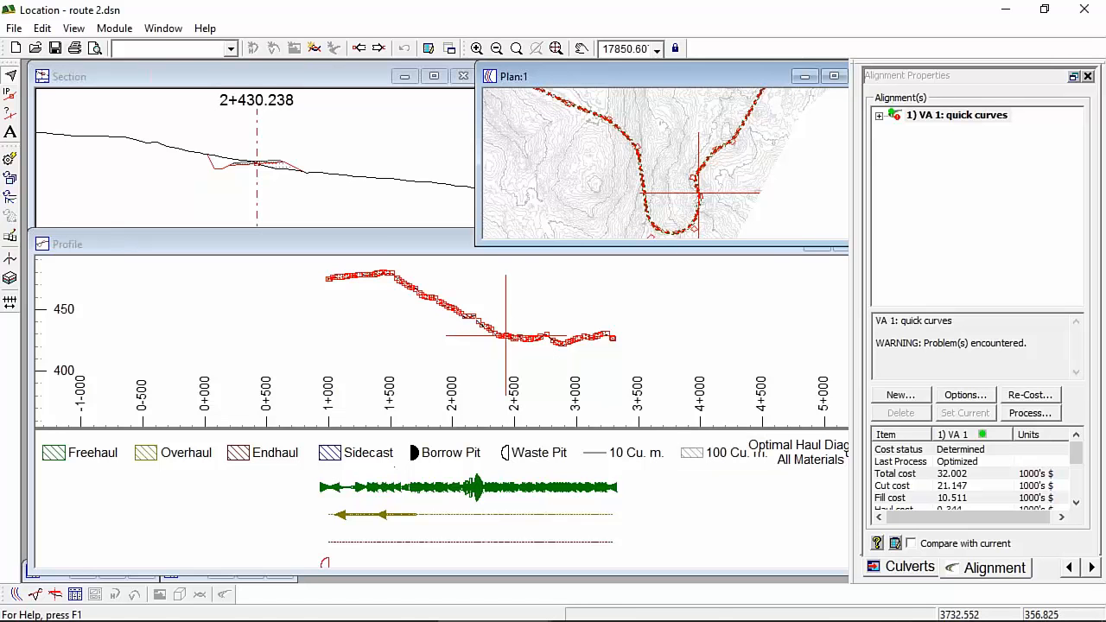
{"action": "left_click", "coordinate": [985, 473]}
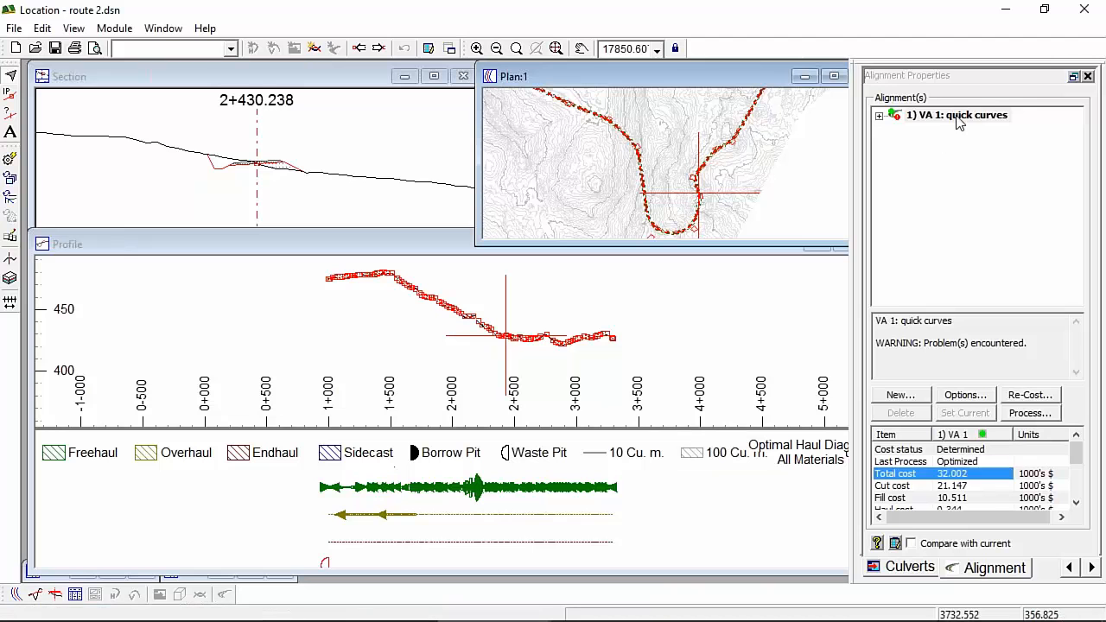
{"action": "left_click", "coordinate": [956, 121]}
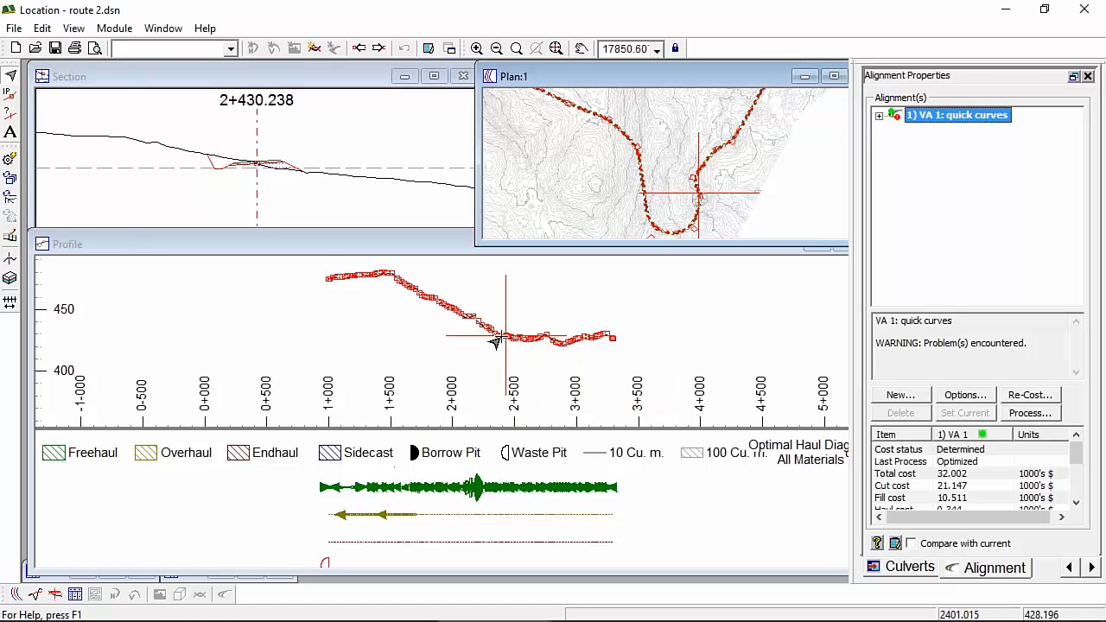
Try editing the vertical curves near station 2+750 in the route 2 profile, declining to recalculate the road alignment
{"action": "scroll", "coordinate": [494, 341], "scroll_direction": "up", "scroll_amount": 2}
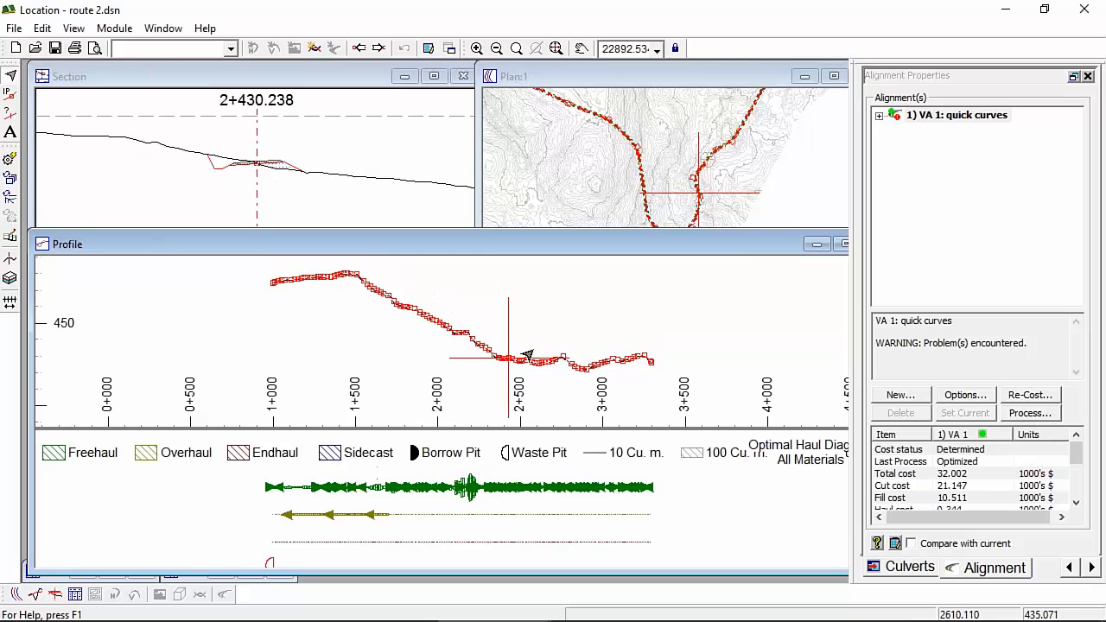
{"action": "scroll", "coordinate": [562, 360], "scroll_direction": "up", "scroll_amount": 8}
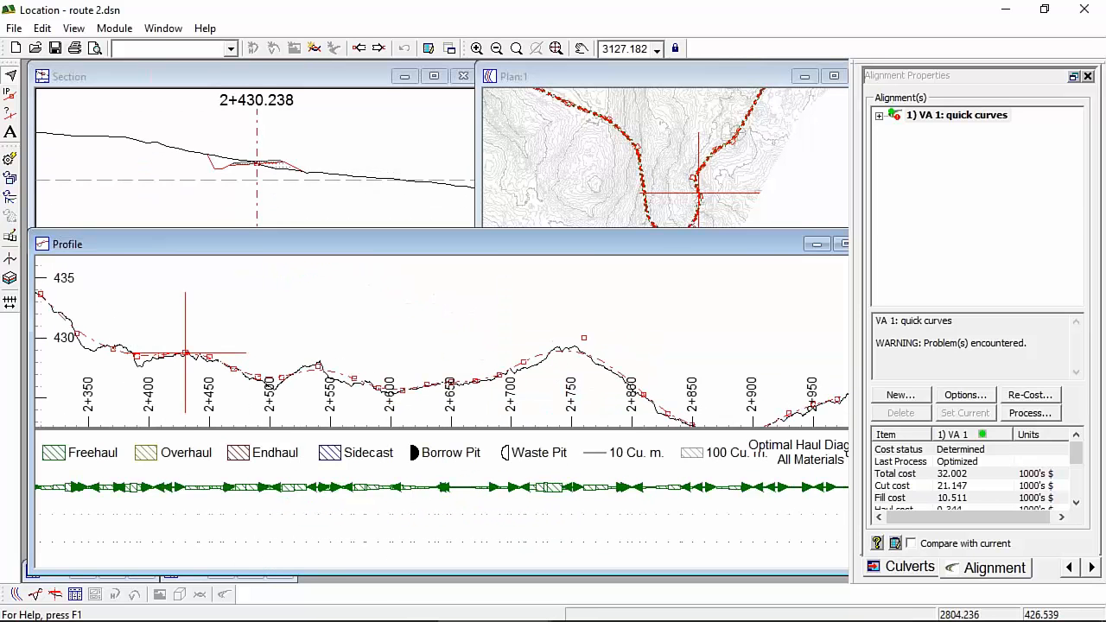
{"action": "right_click", "coordinate": [595, 324]}
{"action": "left_click", "coordinate": [644, 346]}
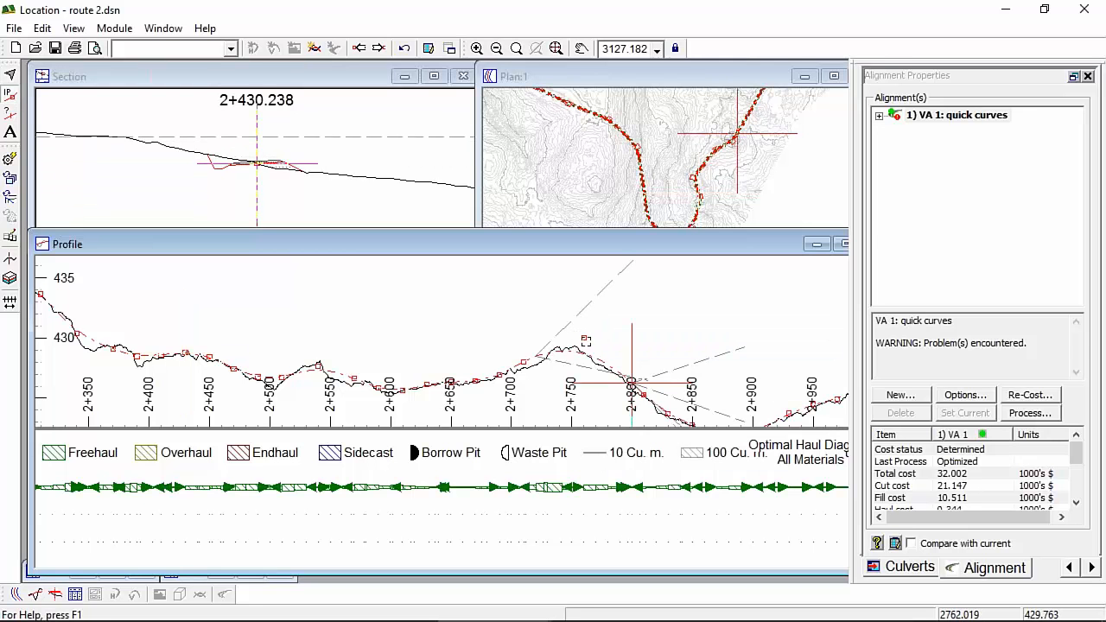
{"action": "left_click", "coordinate": [633, 384]}
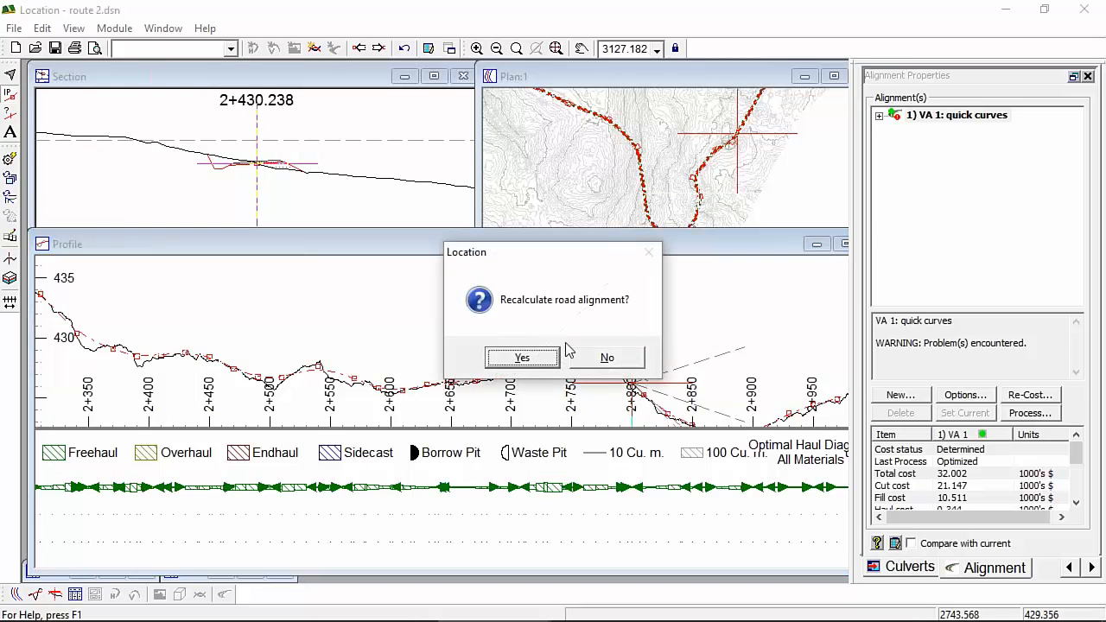
{"action": "left_click", "coordinate": [581, 359]}
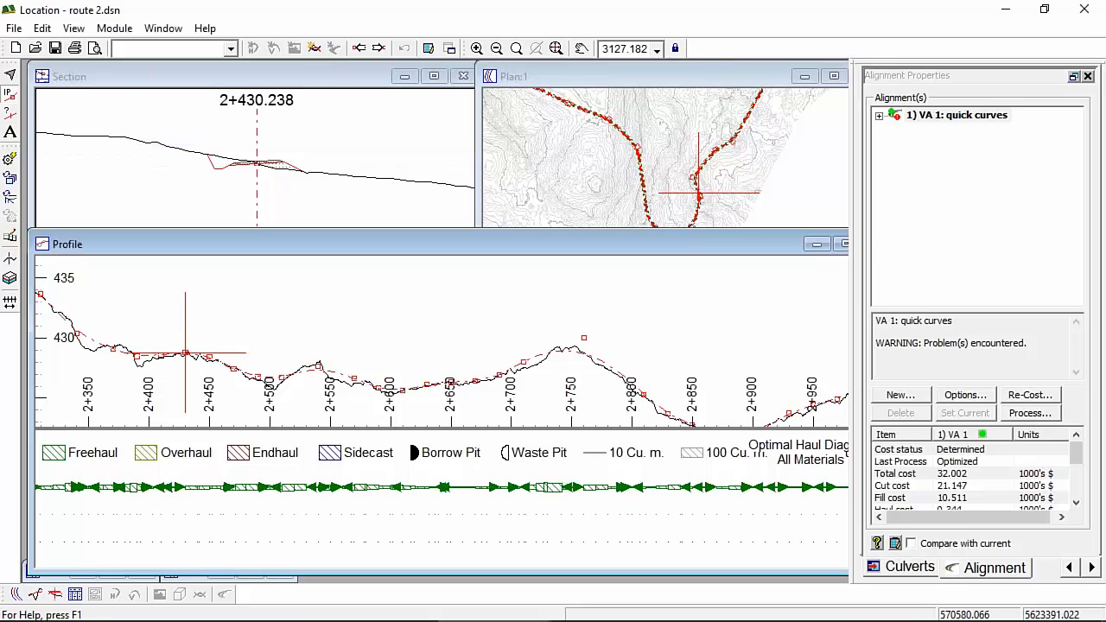
Review the alignment specification choices in VA 1's Standards, including Curves and tangents [Slow], and cancel without changing them
{"action": "left_click", "coordinate": [959, 117]}
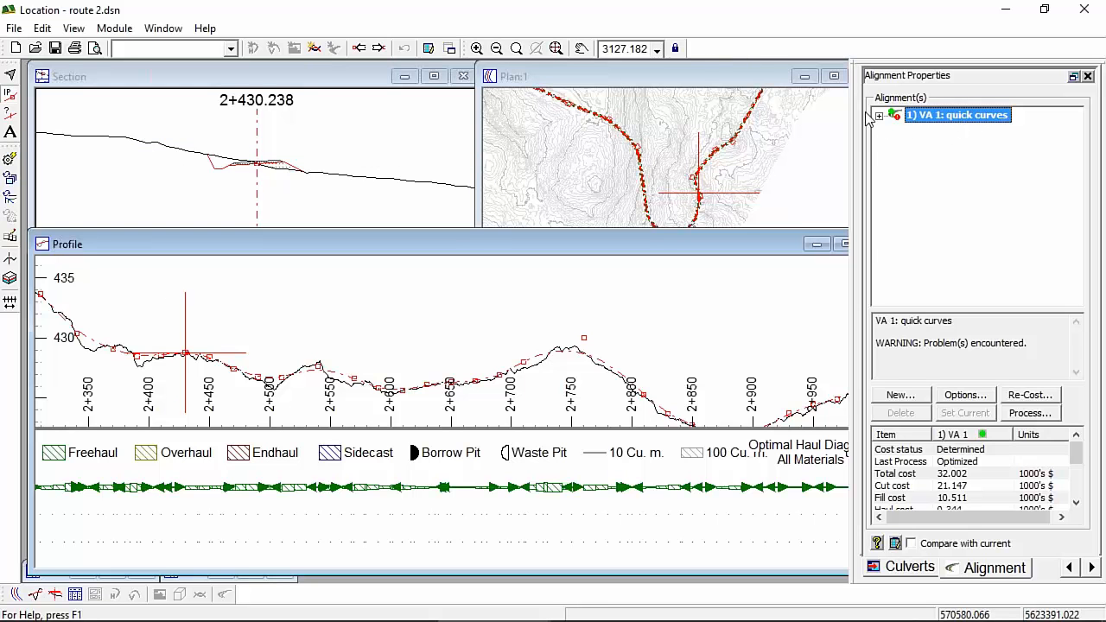
{"action": "left_click", "coordinate": [965, 395]}
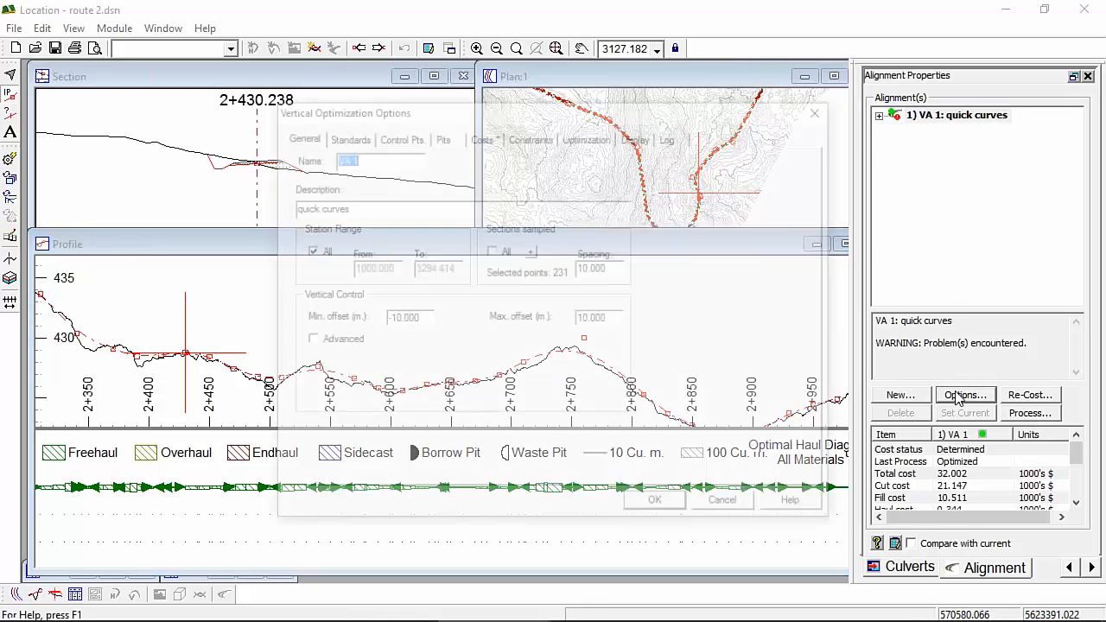
{"action": "left_click", "coordinate": [342, 136]}
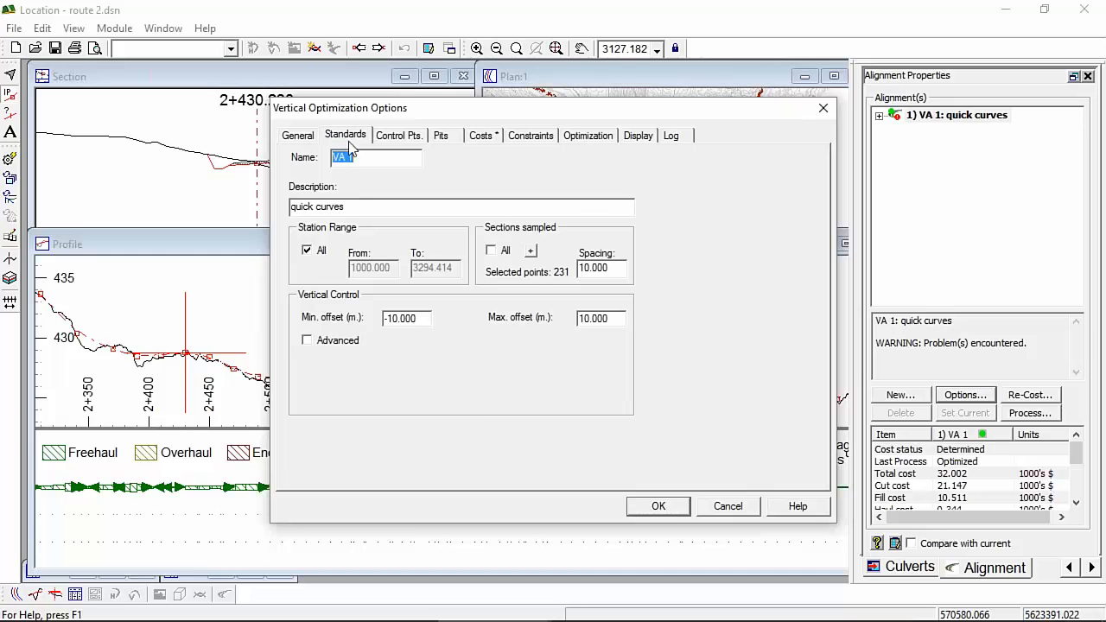
{"action": "left_click", "coordinate": [357, 175]}
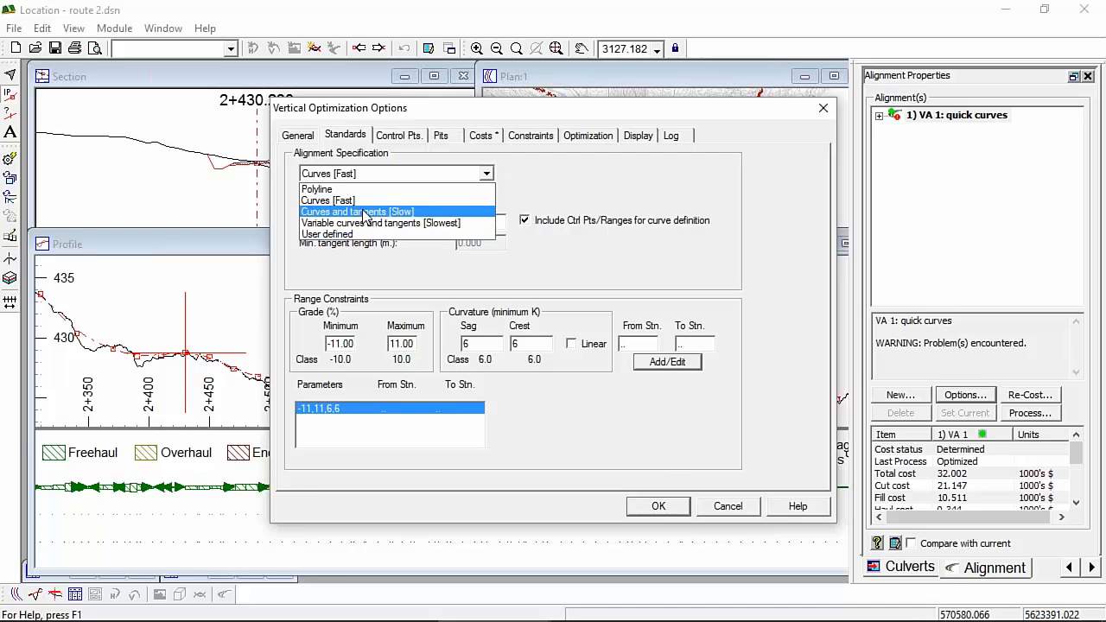
{"action": "left_click", "coordinate": [733, 506]}
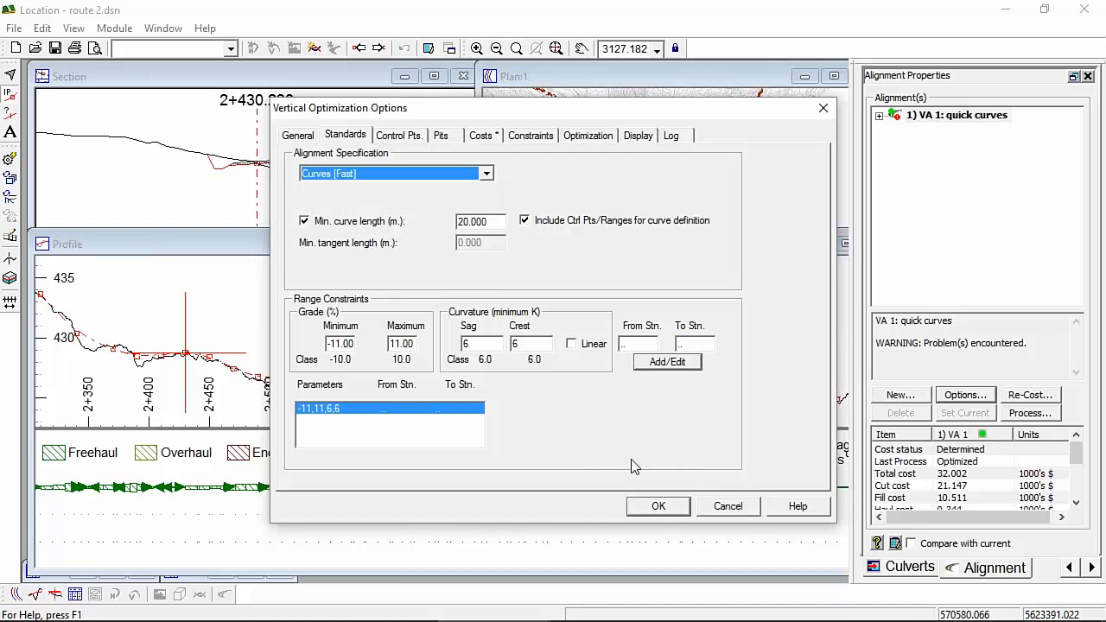
{"action": "left_click", "coordinate": [729, 507]}
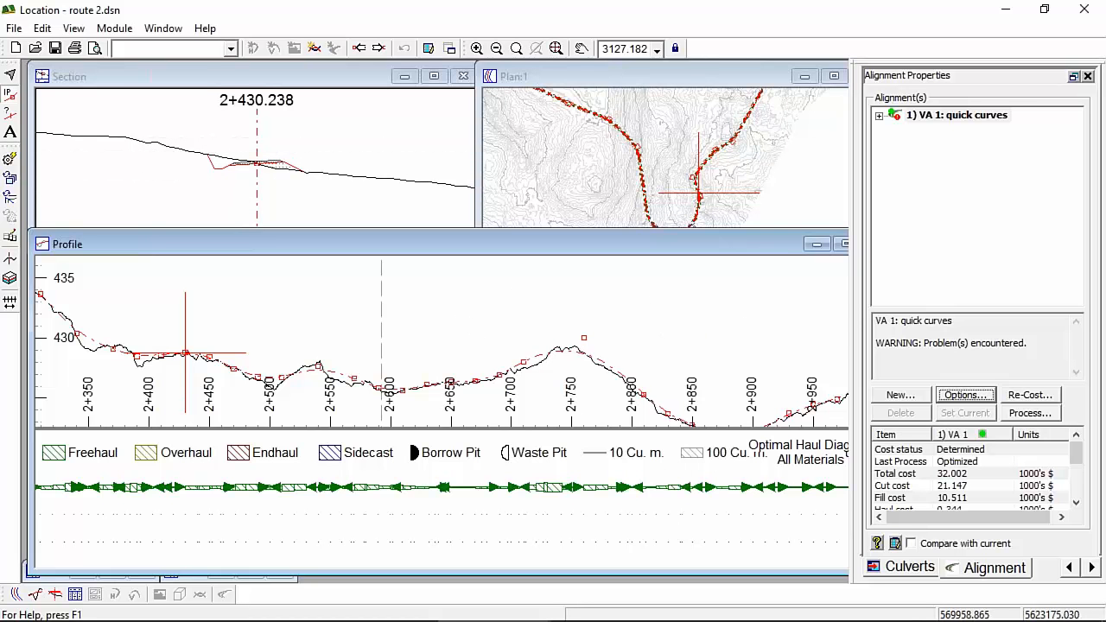
Check the grade and curvature range constraints in the Standards of VA 1: quick curves and close the options without changes
{"action": "left_click", "coordinate": [931, 116]}
{"action": "left_click", "coordinate": [980, 400]}
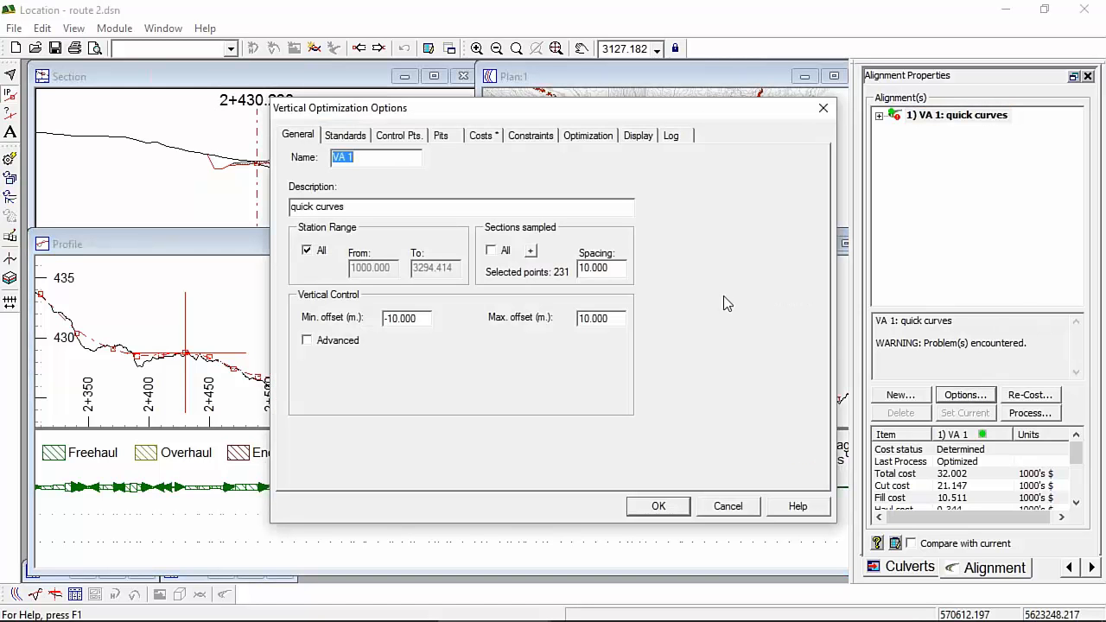
{"action": "left_click", "coordinate": [345, 135]}
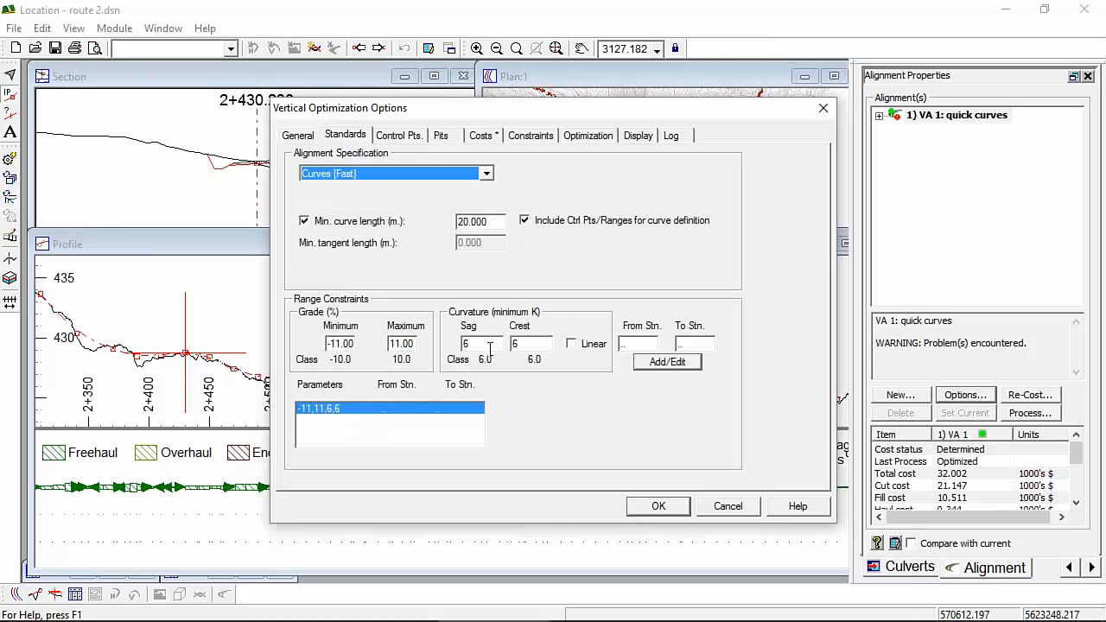
{"action": "left_click", "coordinate": [727, 507]}
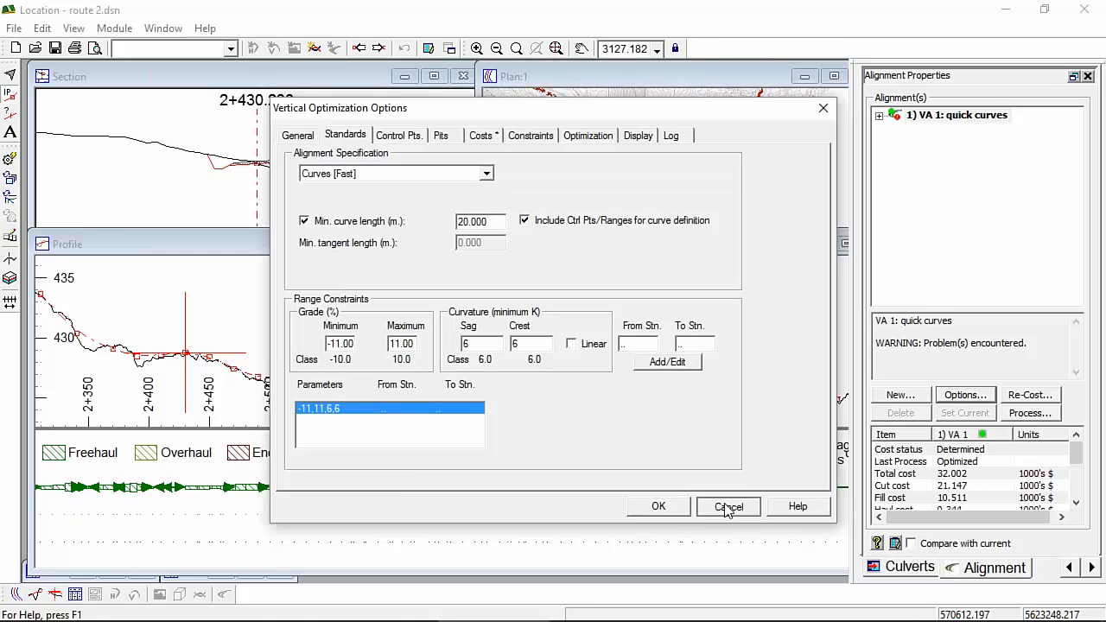
Switch to the route 1 C+T.dsn design and select the VA 3: Curves + Tangents alignment
{"action": "left_click", "coordinate": [485, 609]}
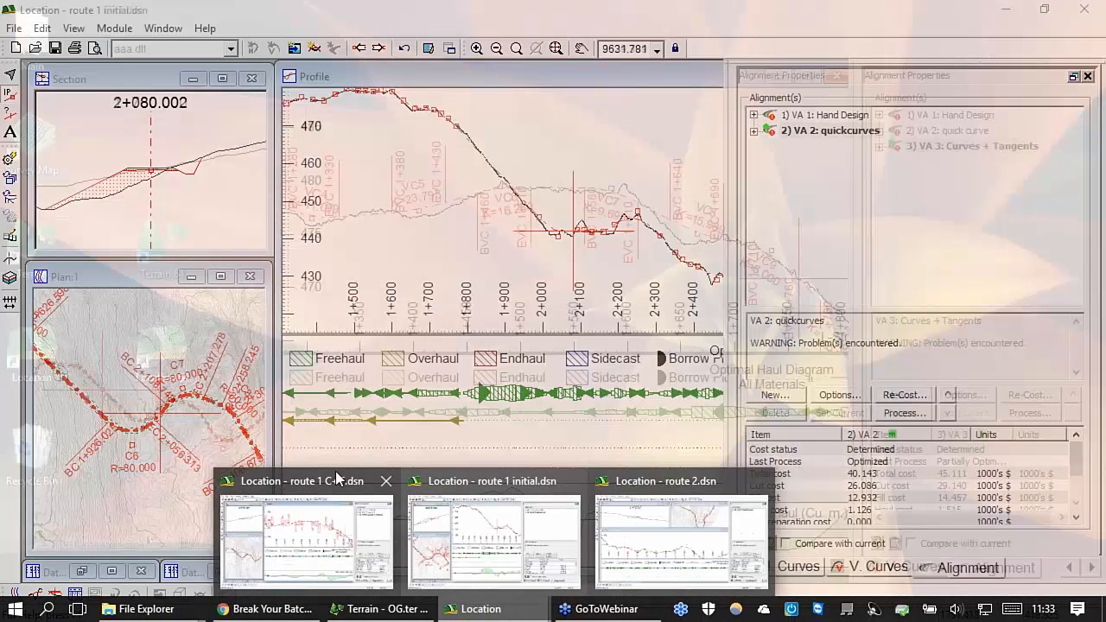
{"action": "left_click", "coordinate": [337, 480]}
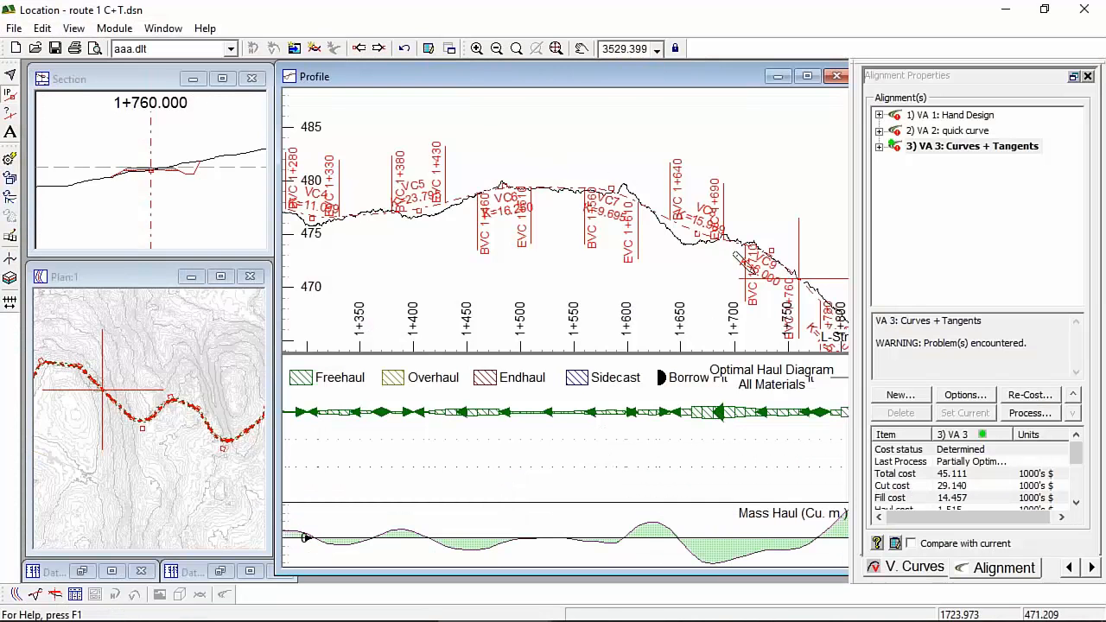
{"action": "left_click", "coordinate": [973, 146]}
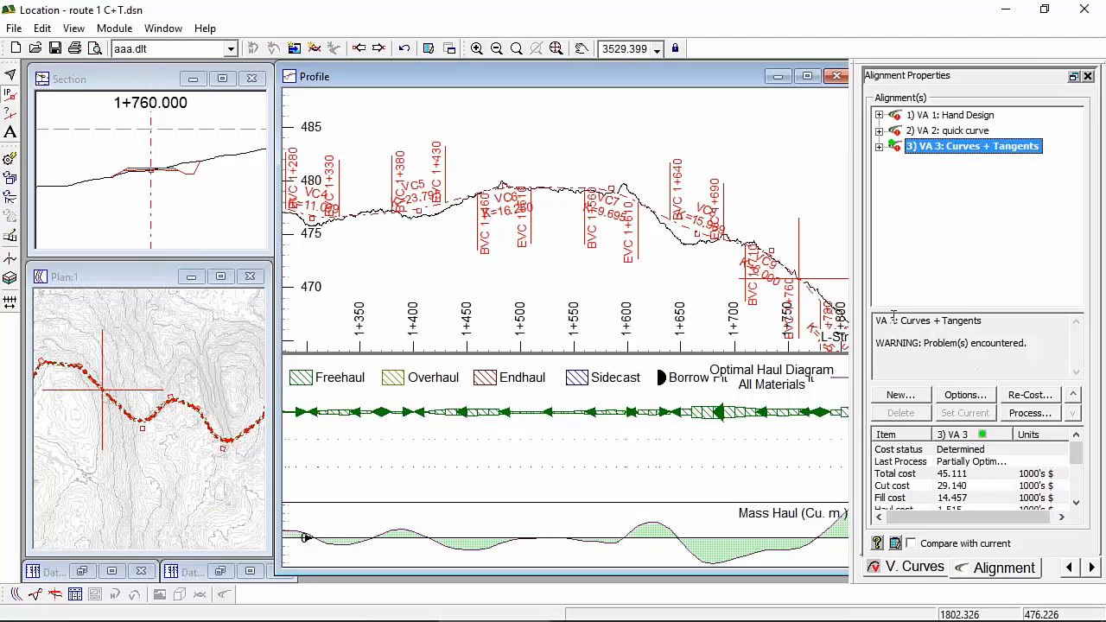
Examine the vertical curves and tangents of VA 3 along the route 1 profile, ending at its start near station 1+000
{"action": "scroll", "coordinate": [720, 245], "scroll_direction": "up", "scroll_amount": 1}
{"action": "middle_click_drag", "start_coordinate": [726, 244], "coordinate": [496, 162]}
{"action": "scroll", "coordinate": [572, 199], "scroll_direction": "down", "scroll_amount": 1}
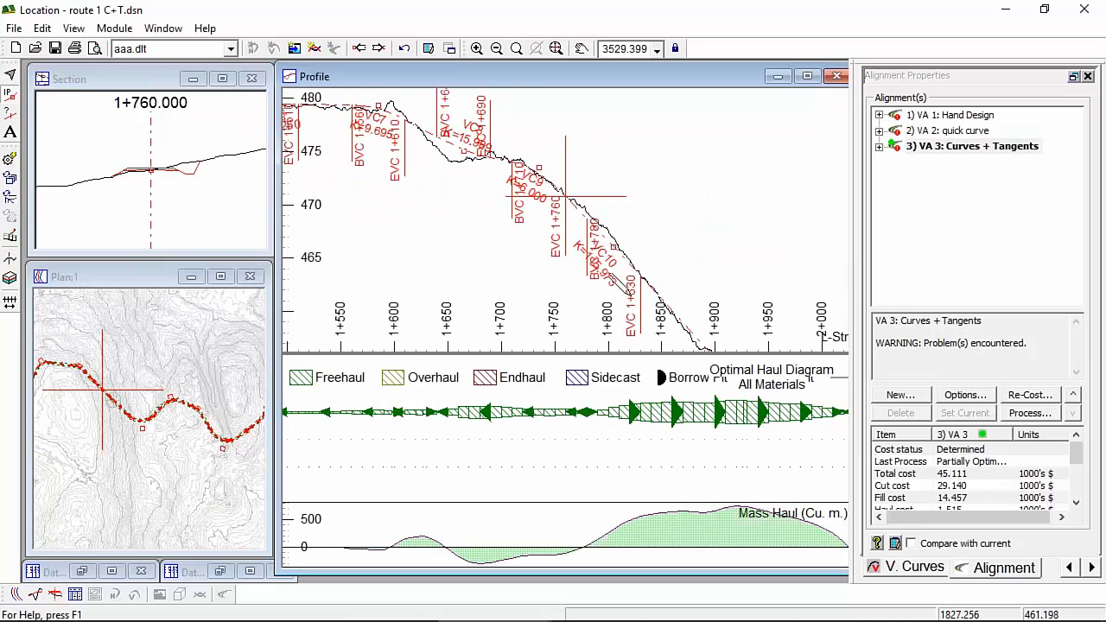
{"action": "scroll", "coordinate": [517, 223], "scroll_direction": "down", "scroll_amount": 6}
{"action": "middle_click_drag", "start_coordinate": [519, 225], "coordinate": [708, 249]}
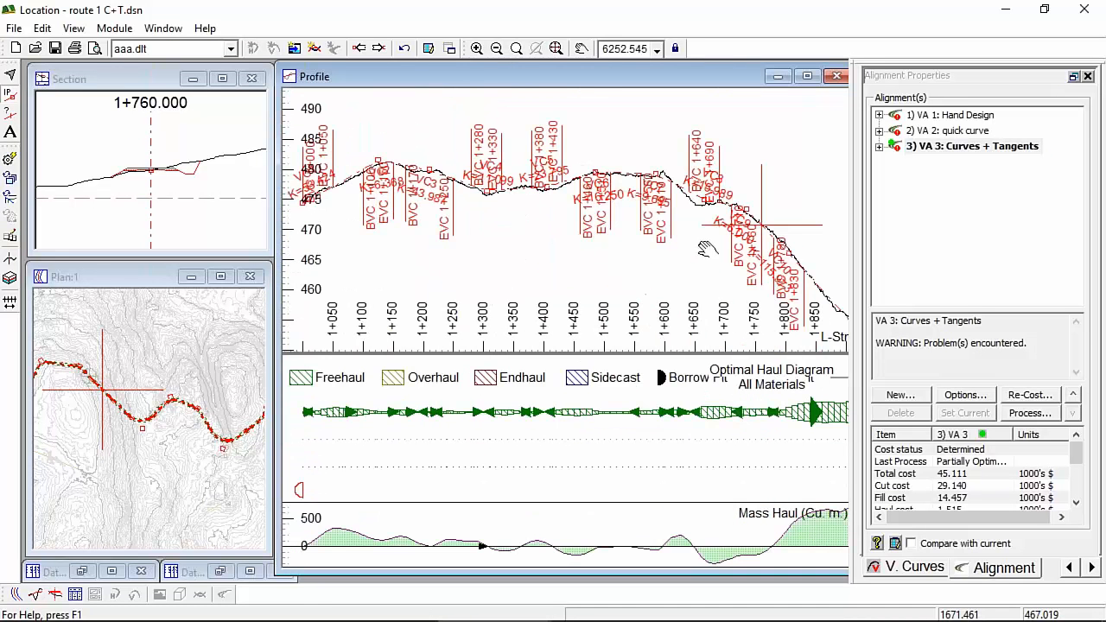
{"action": "scroll", "coordinate": [460, 230], "scroll_direction": "up", "scroll_amount": 1}
{"action": "middle_click_drag", "start_coordinate": [460, 230], "coordinate": [595, 257]}
{"action": "scroll", "coordinate": [540, 205], "scroll_direction": "up", "scroll_amount": 4}
{"action": "scroll", "coordinate": [522, 184], "scroll_direction": "up", "scroll_amount": 8}
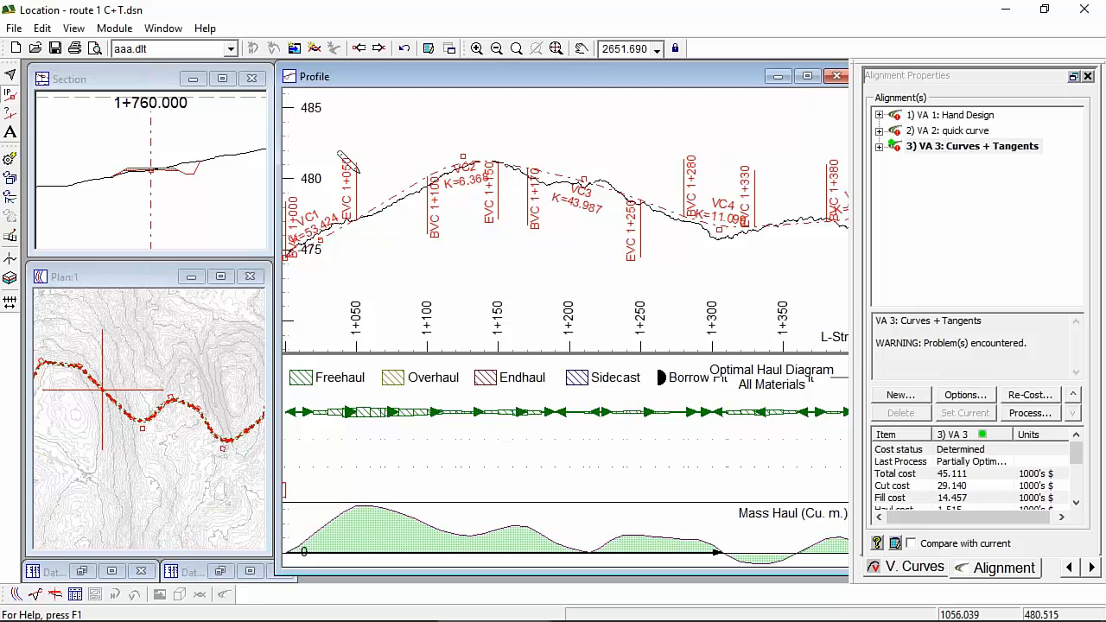
Delete vertical curve VC3, between stations 1+170 and 1+250, from the VA 3 profile
{"action": "mouse_move", "coordinate": [644, 216]}
{"action": "left_click", "coordinate": [585, 180]}
{"action": "key", "text": "Delete"}
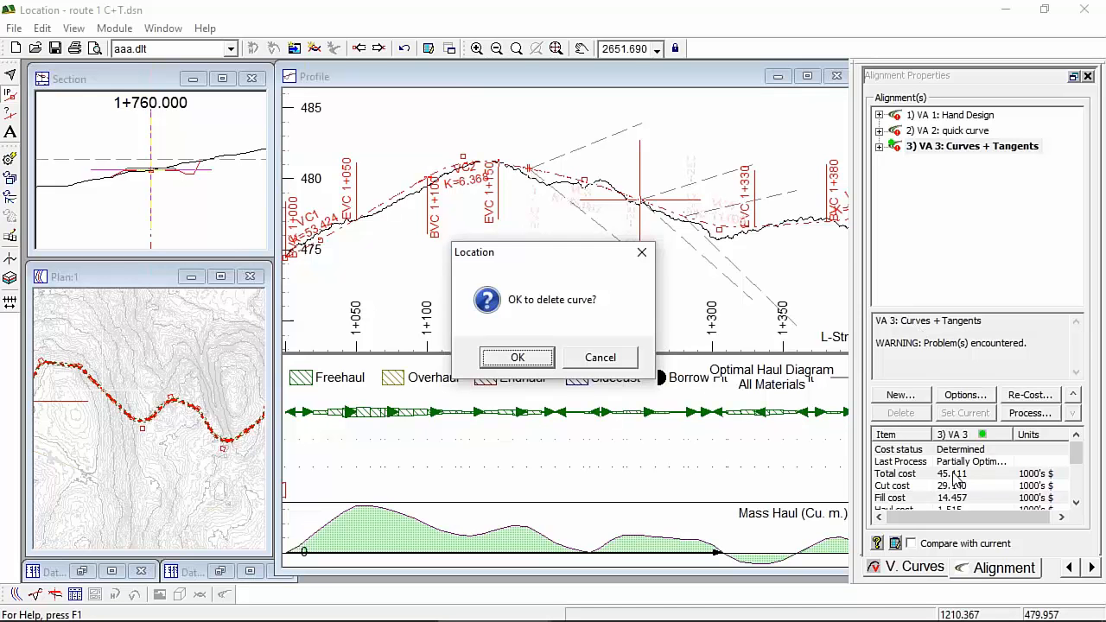
{"action": "left_click", "coordinate": [518, 358]}
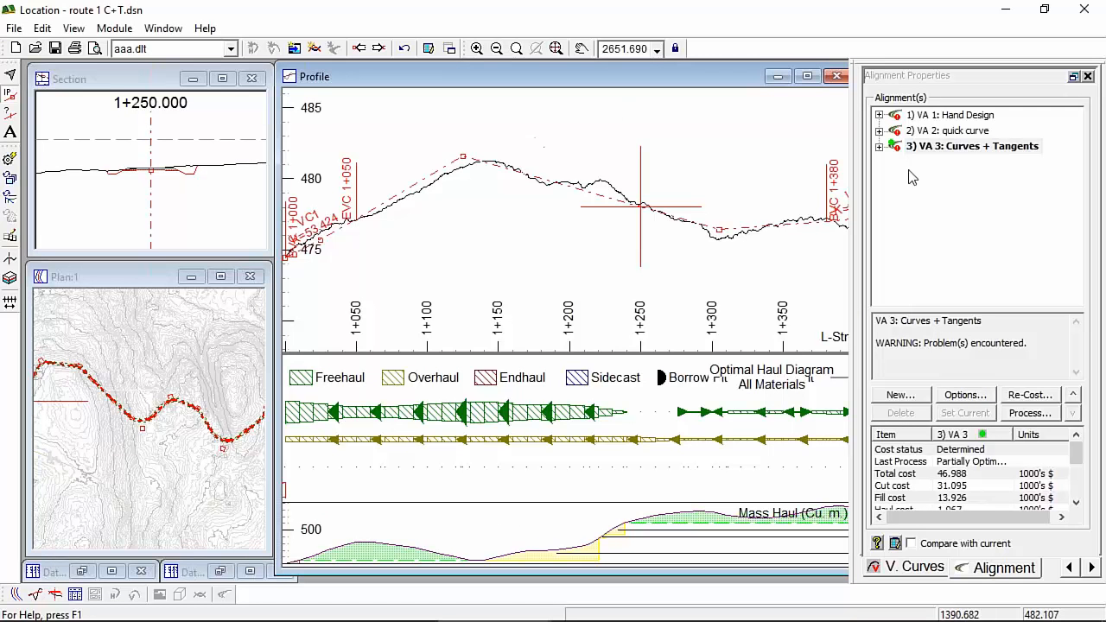
Turn off automatic re-costing after manual design changes and re-cost VA 3 at 10 m spacing
{"action": "left_click", "coordinate": [1030, 396]}
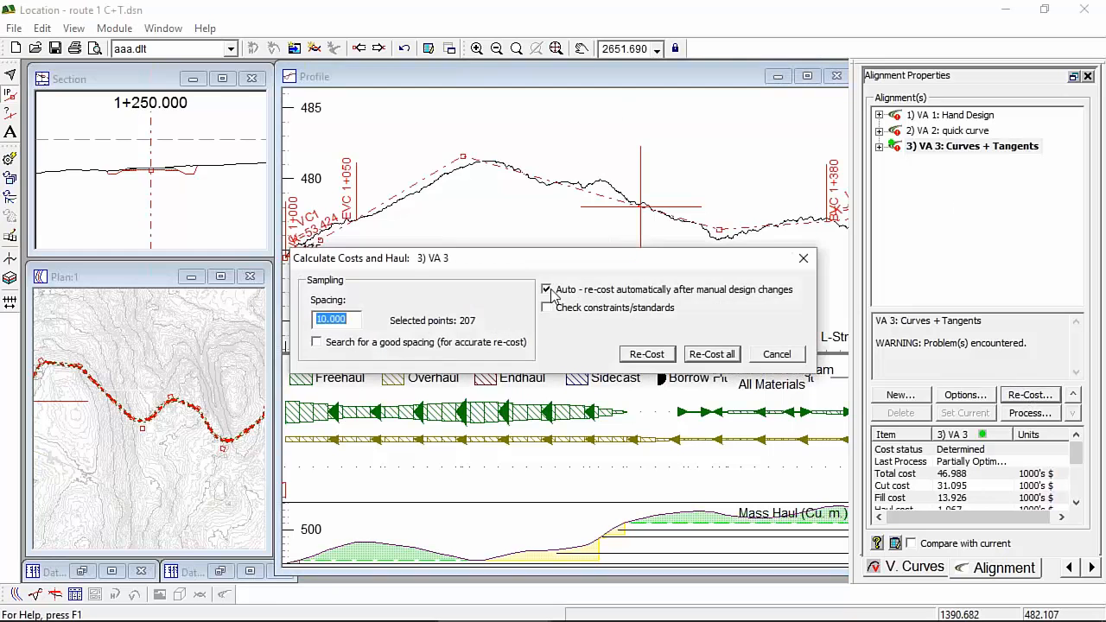
{"action": "left_click", "coordinate": [641, 357]}
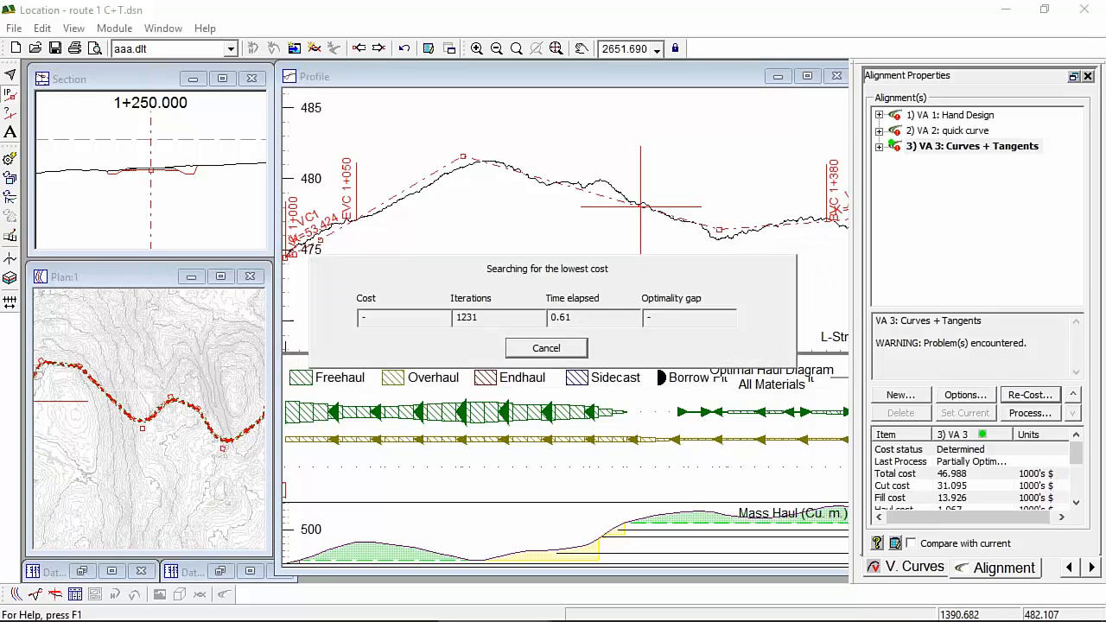
{"action": "left_click", "coordinate": [652, 457]}
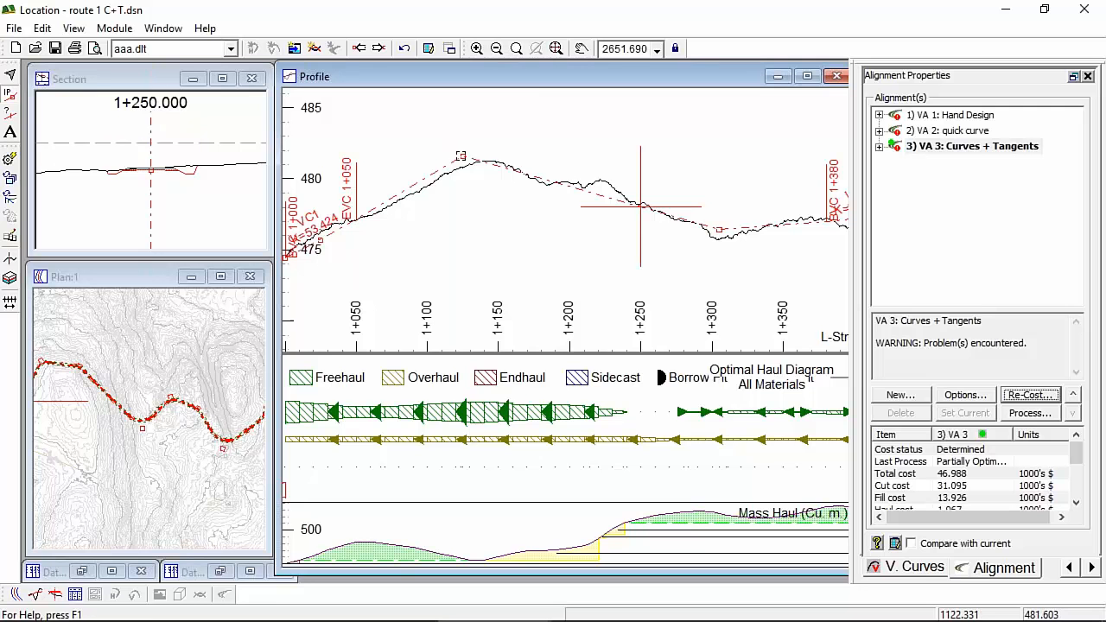
Move the crest IP near station 1+125 to about station 1+136, elevation 481.55, and apply a parabolic curve with K 12
{"action": "left_click_drag", "start_coordinate": [460, 156], "coordinate": [479, 157]}
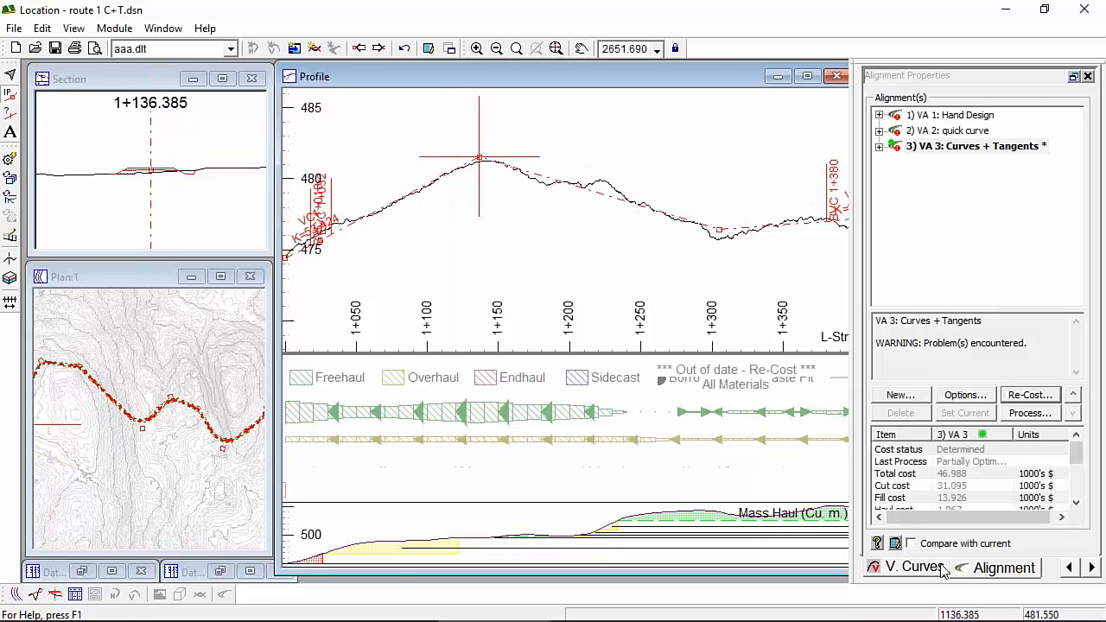
{"action": "left_click", "coordinate": [962, 281]}
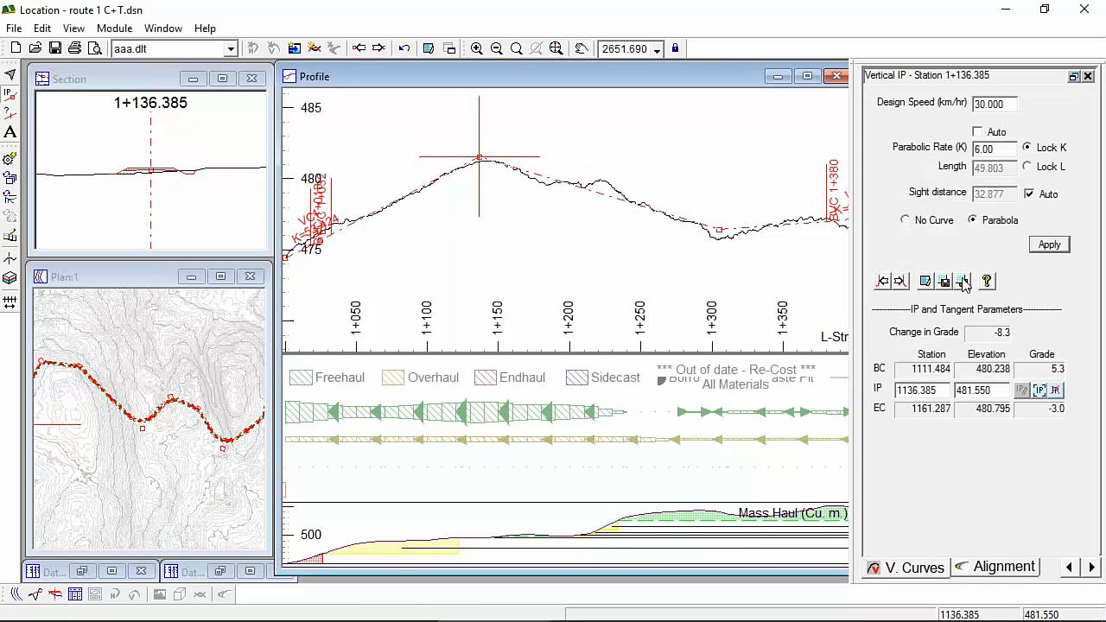
{"action": "left_click_drag", "start_coordinate": [1002, 150], "coordinate": [949, 147]}
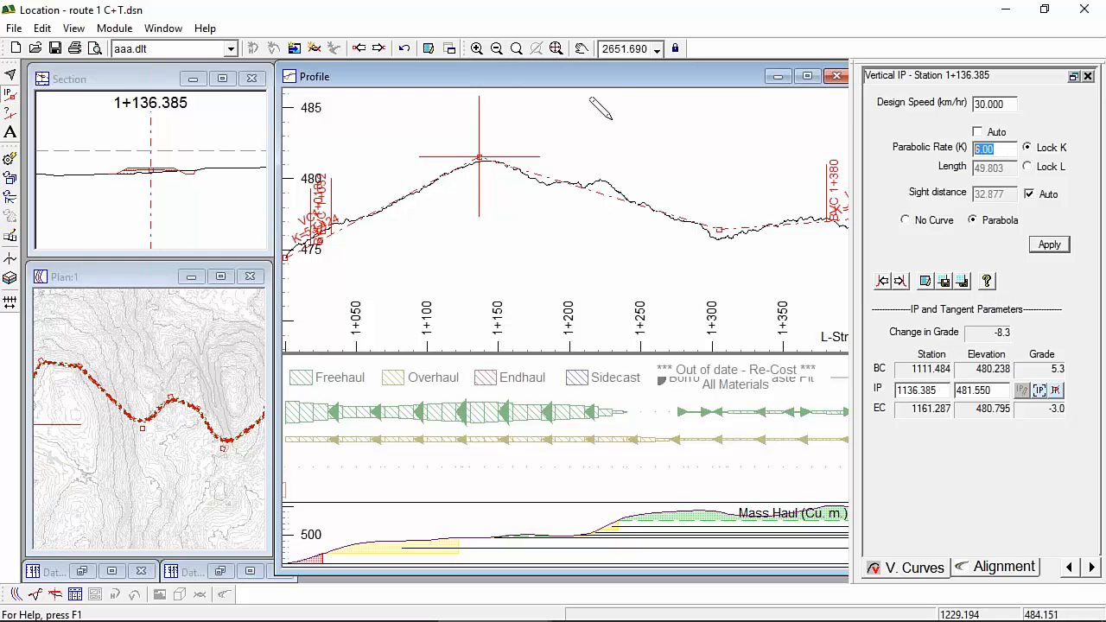
{"action": "type", "text": "12"}
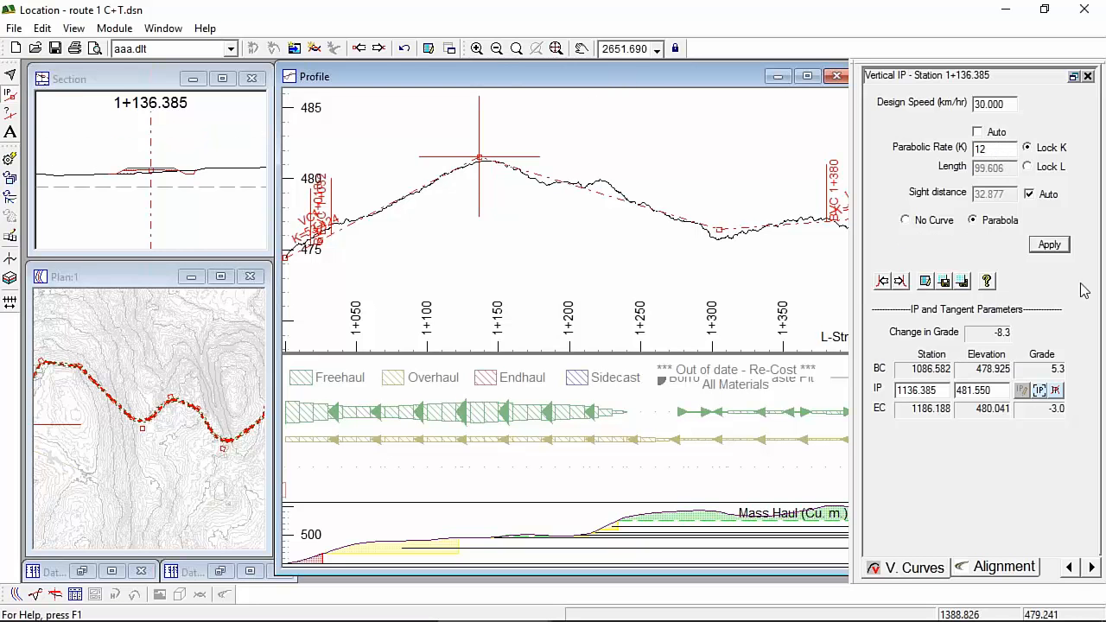
{"action": "left_click", "coordinate": [1047, 245]}
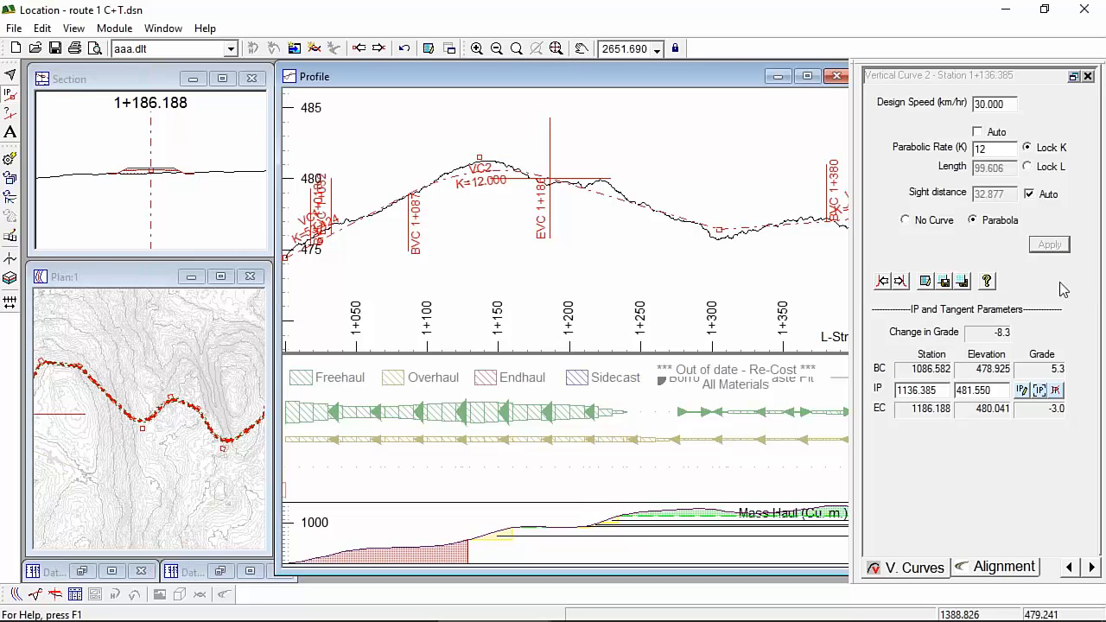
Apply a parabolic curve with K 6 at the next vertical IP, station 1+305
{"action": "mouse_move", "coordinate": [513, 190]}
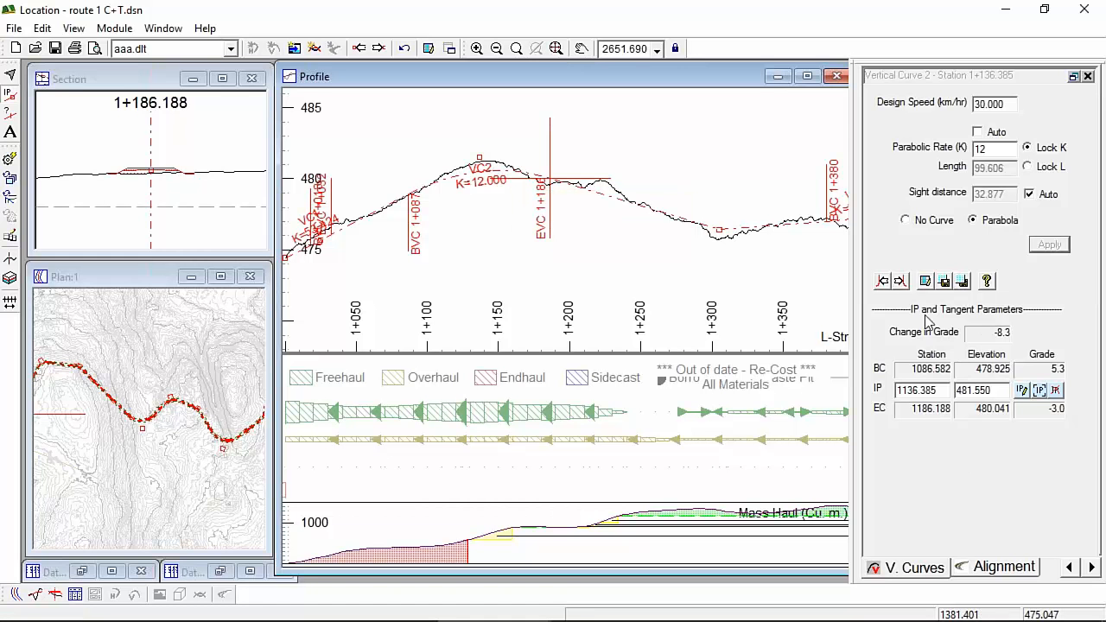
{"action": "left_click", "coordinate": [900, 281]}
{"action": "left_click", "coordinate": [973, 220]}
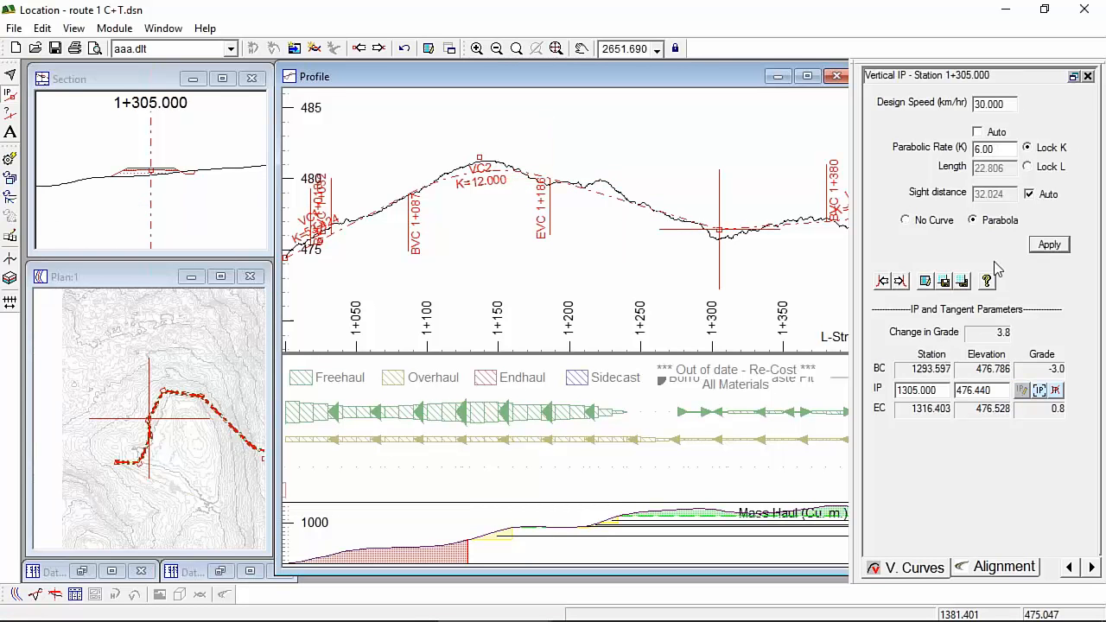
{"action": "left_click", "coordinate": [1049, 245]}
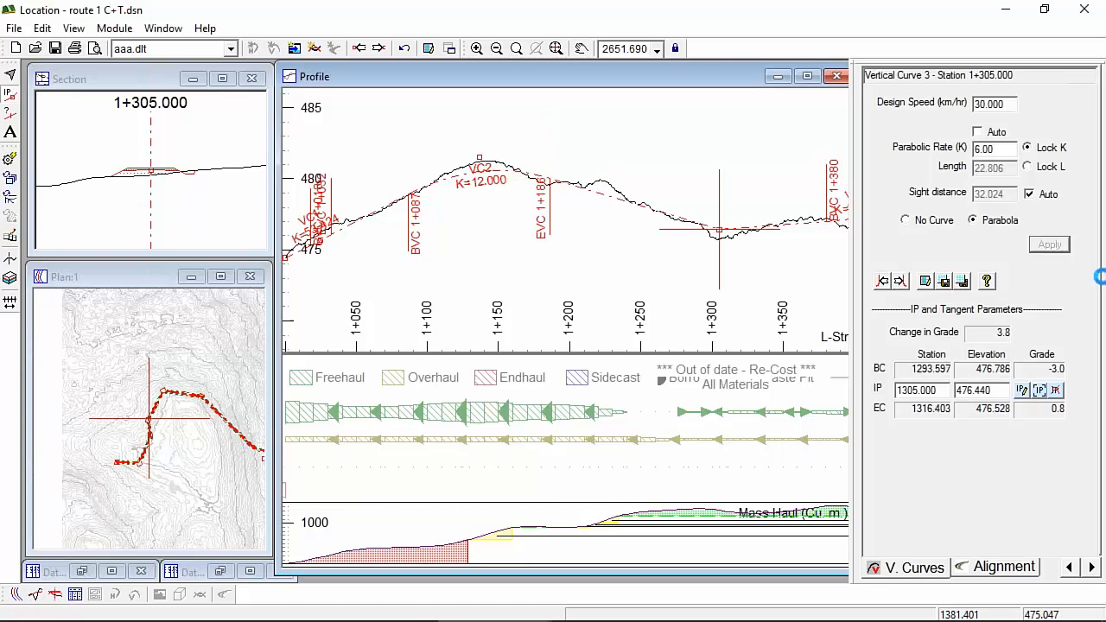
Re-cost the edited VA 3 alignment at 10 m spacing and close the cost log
{"action": "left_click", "coordinate": [1006, 567]}
{"action": "left_click", "coordinate": [1030, 395]}
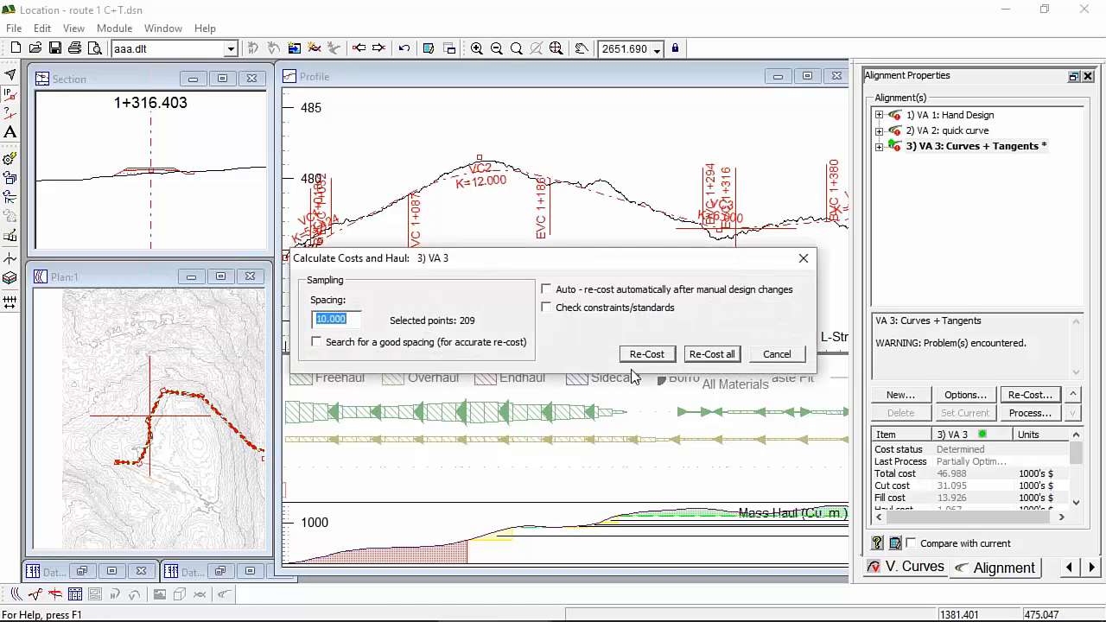
{"action": "key", "text": "Return"}
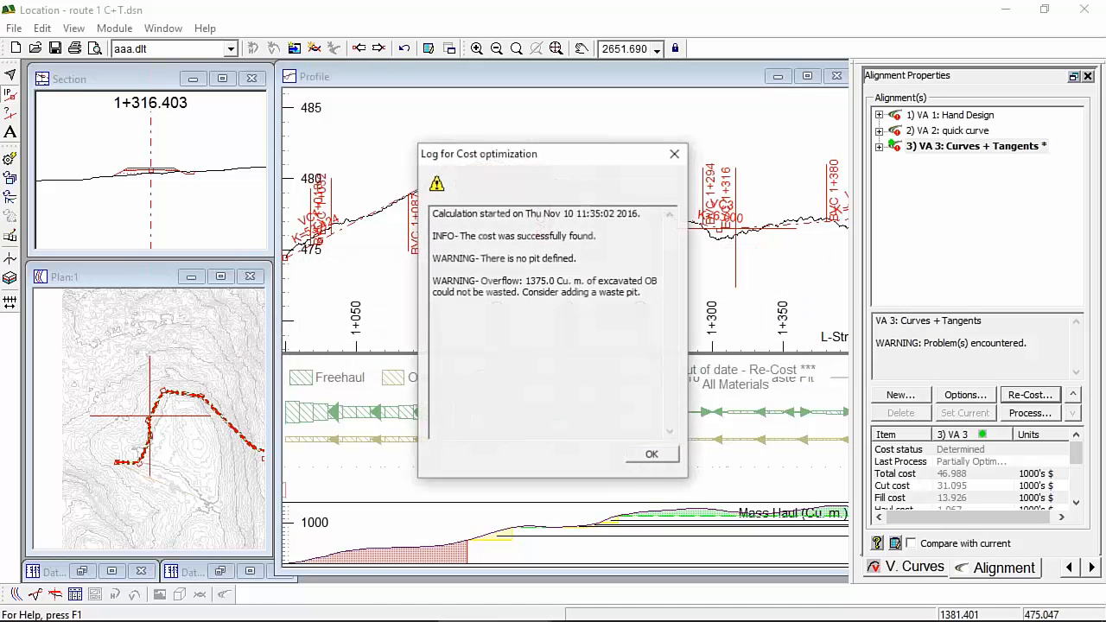
{"action": "left_click", "coordinate": [650, 454]}
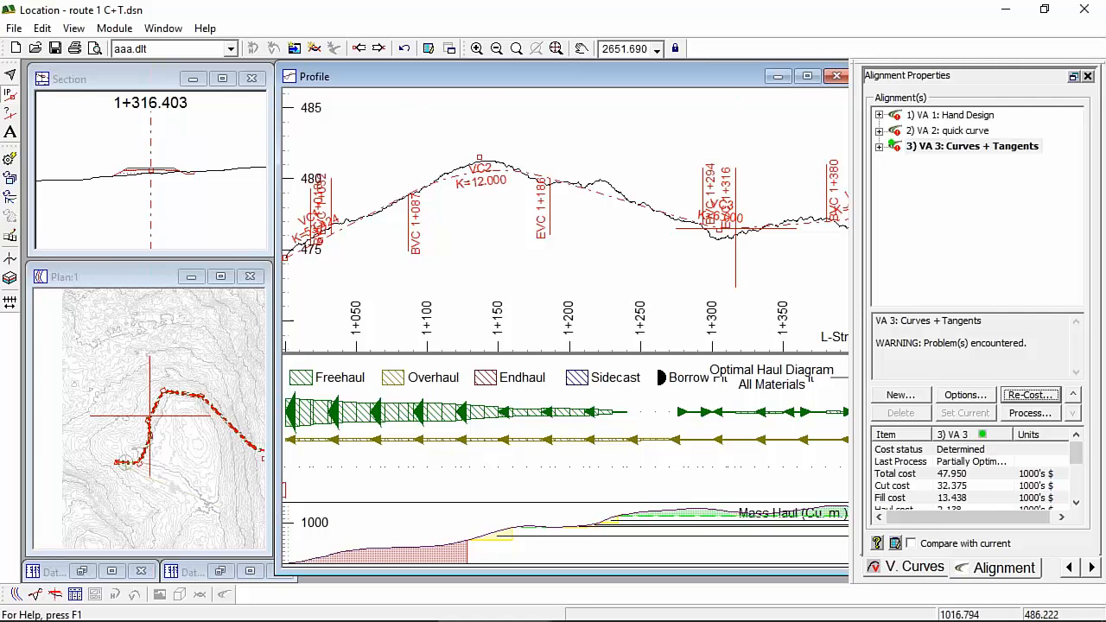
Compare the costs of VA 2 and VA 3, and create alignment VA 4 from VA 2 with the description "higher standard"
{"action": "left_click", "coordinate": [925, 131]}
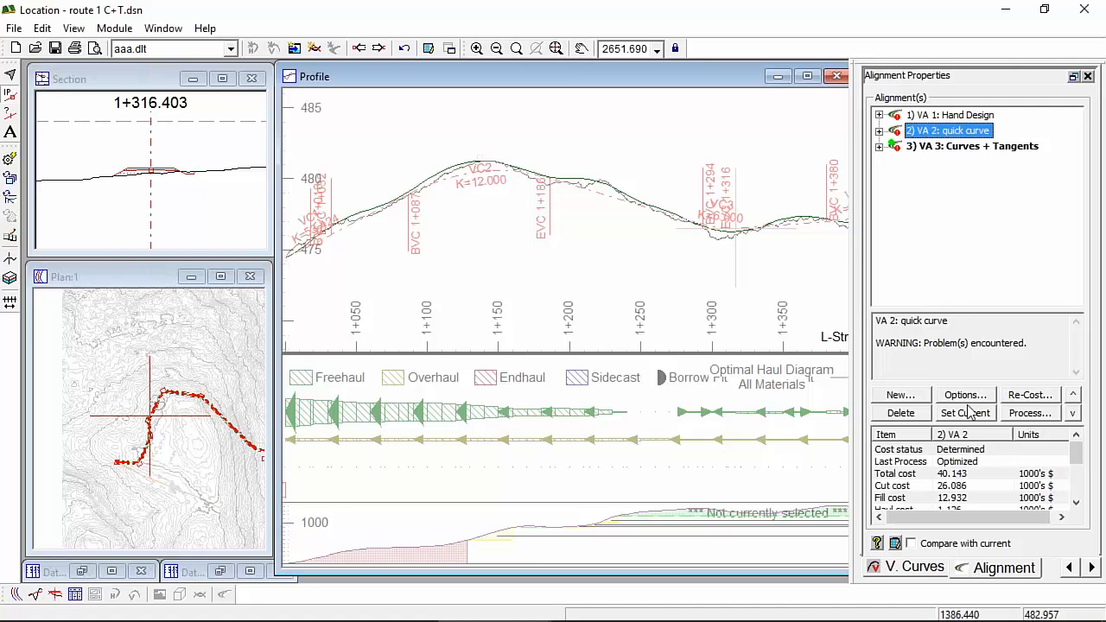
{"action": "left_click", "coordinate": [966, 147]}
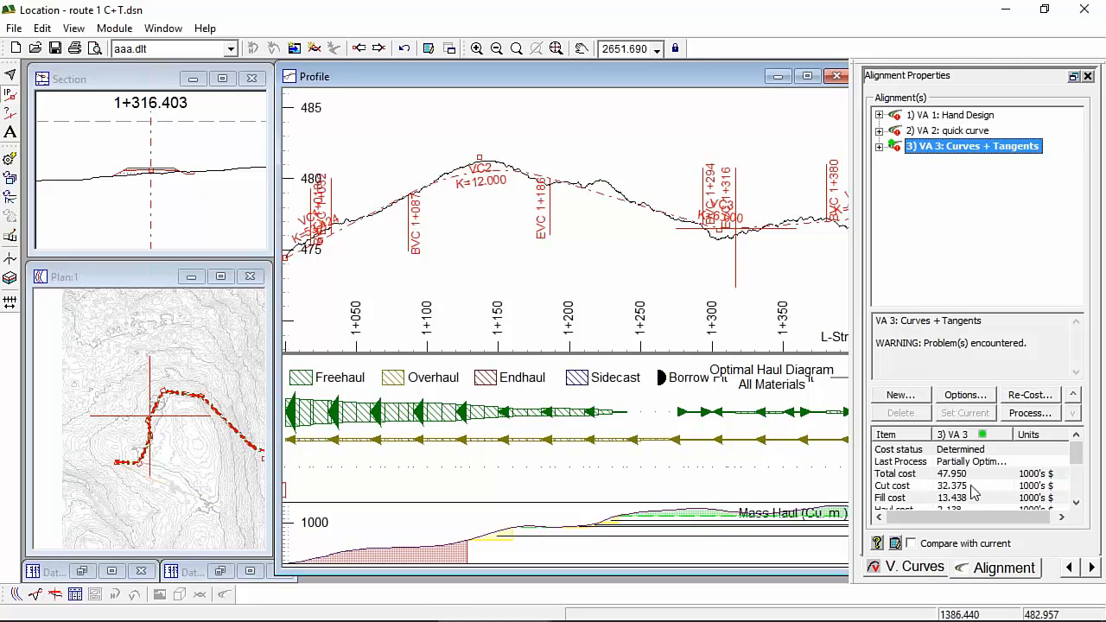
{"action": "left_click", "coordinate": [938, 130]}
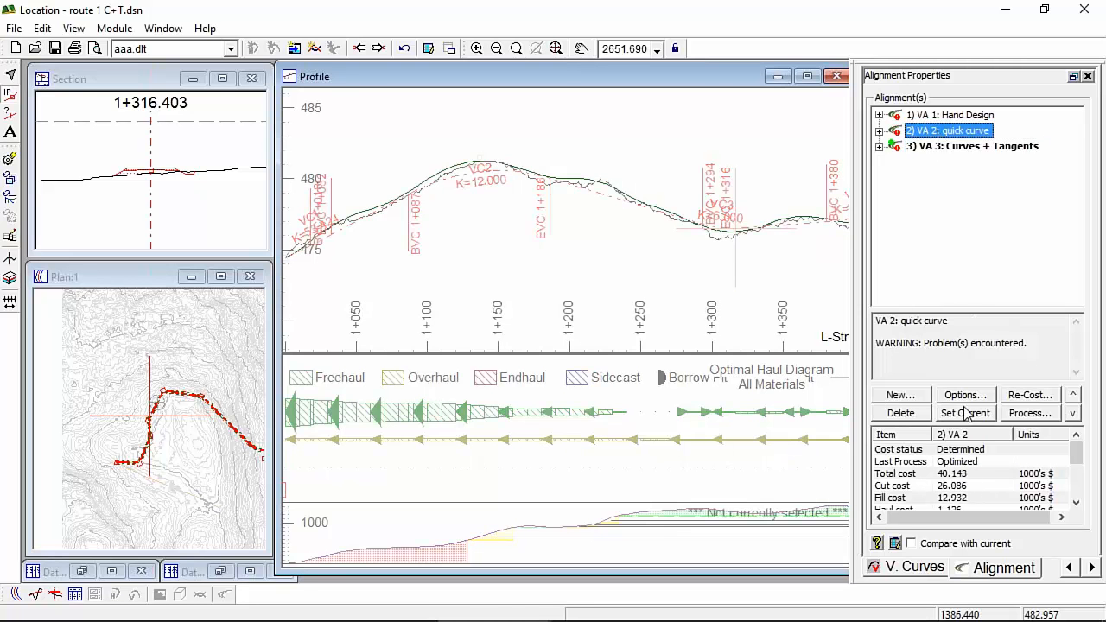
{"action": "left_click", "coordinate": [901, 395]}
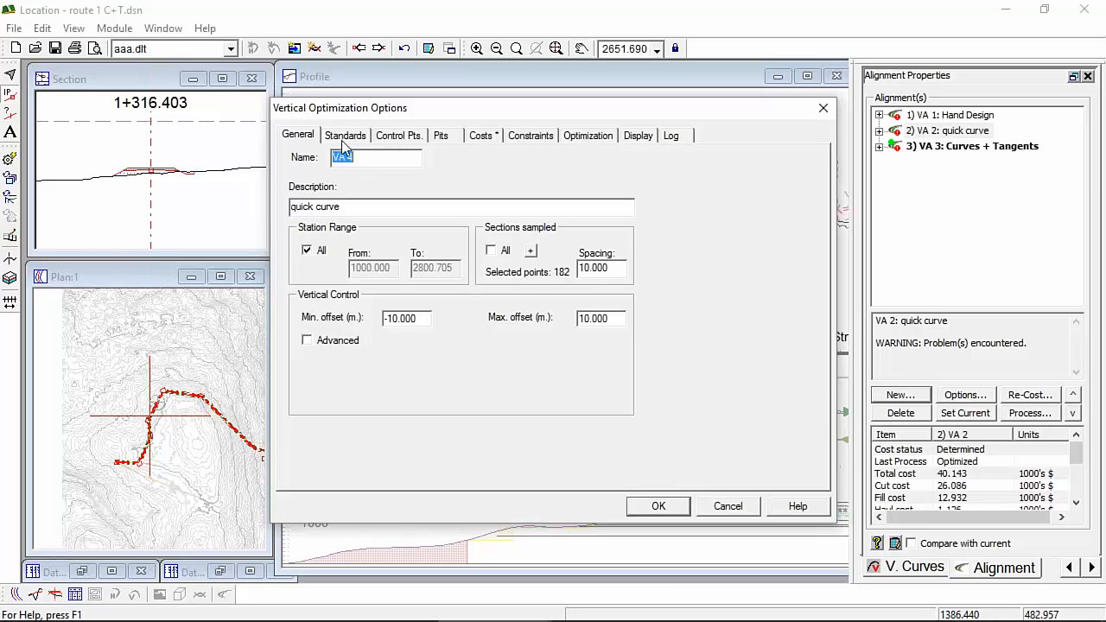
{"action": "key", "text": "Tab"}
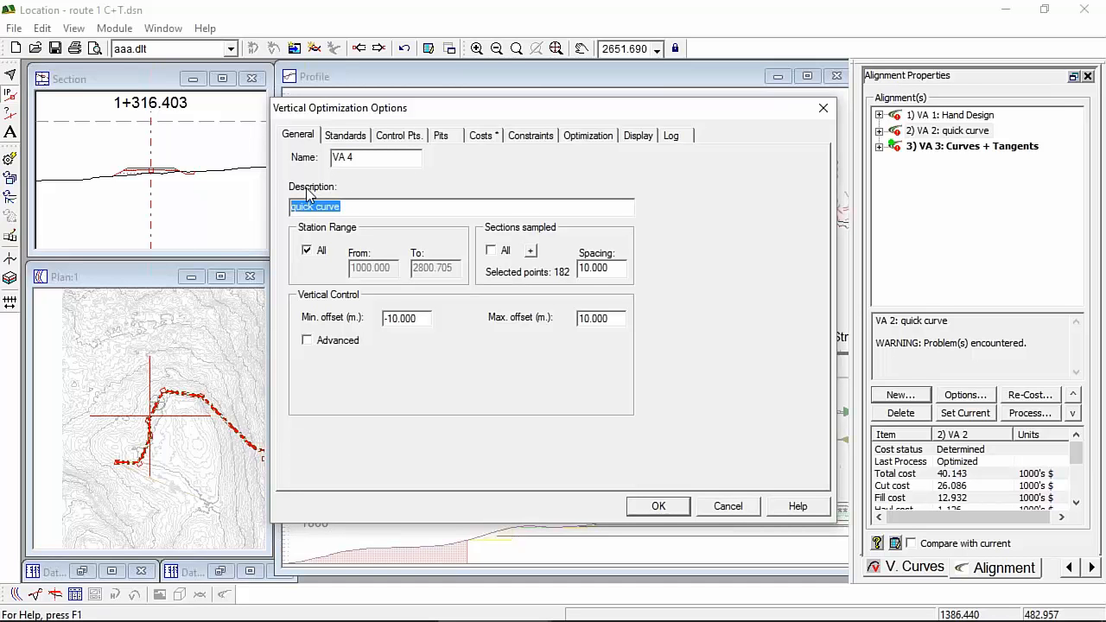
{"action": "type", "text": "higher standard"}
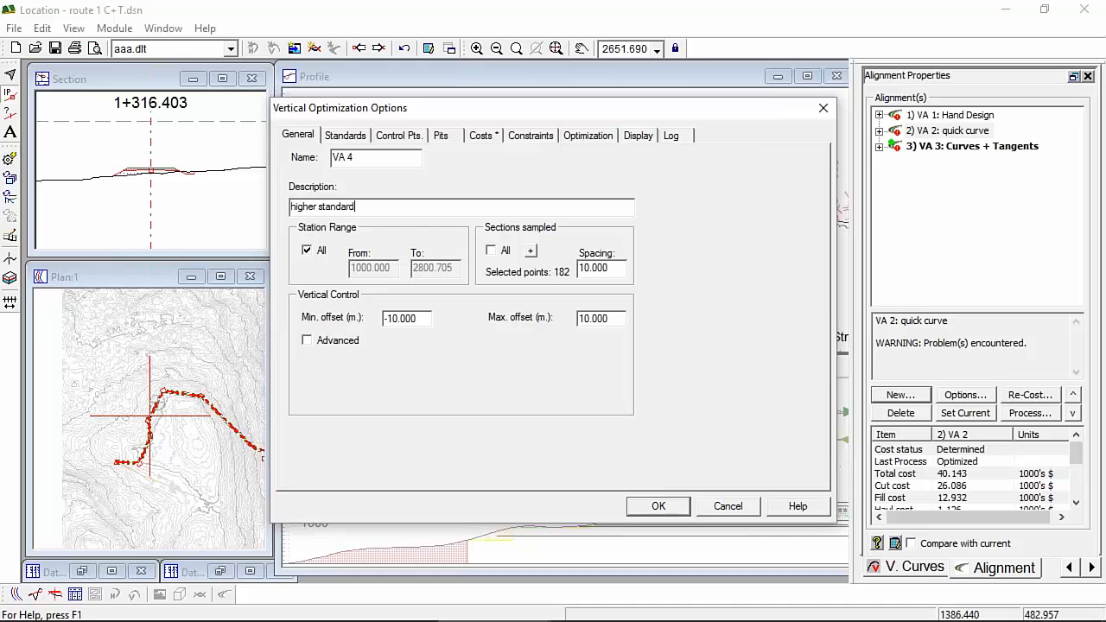
{"action": "key", "text": "Return"}
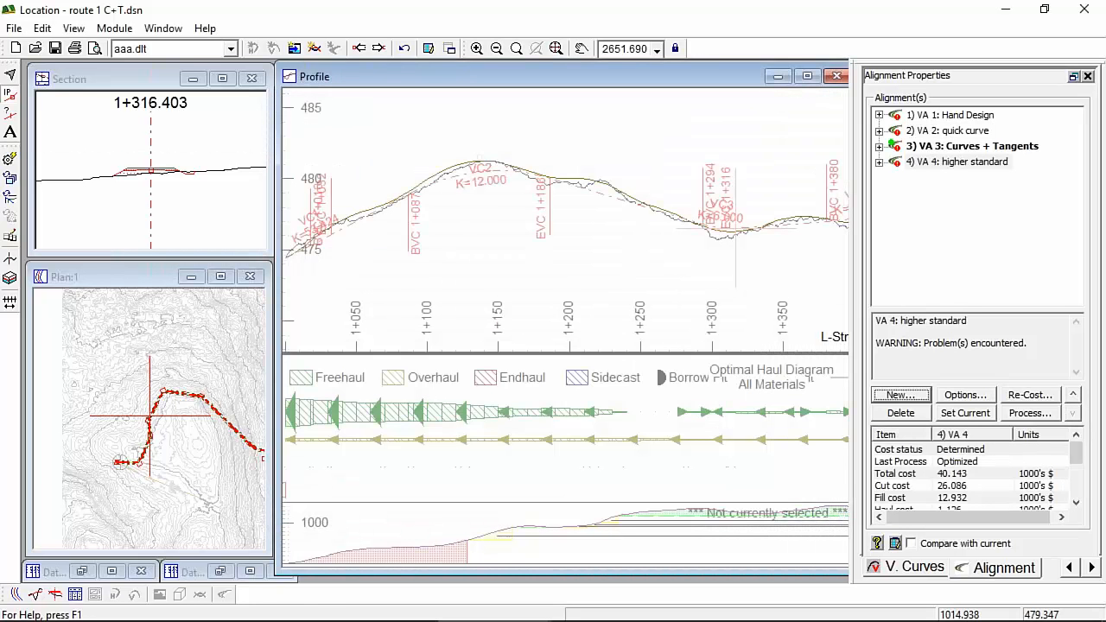
Set VA 4's range constraints to grades of -9 to 9 % and minimum sag and crest K values of 12
{"action": "left_click", "coordinate": [965, 395]}
{"action": "left_click", "coordinate": [347, 137]}
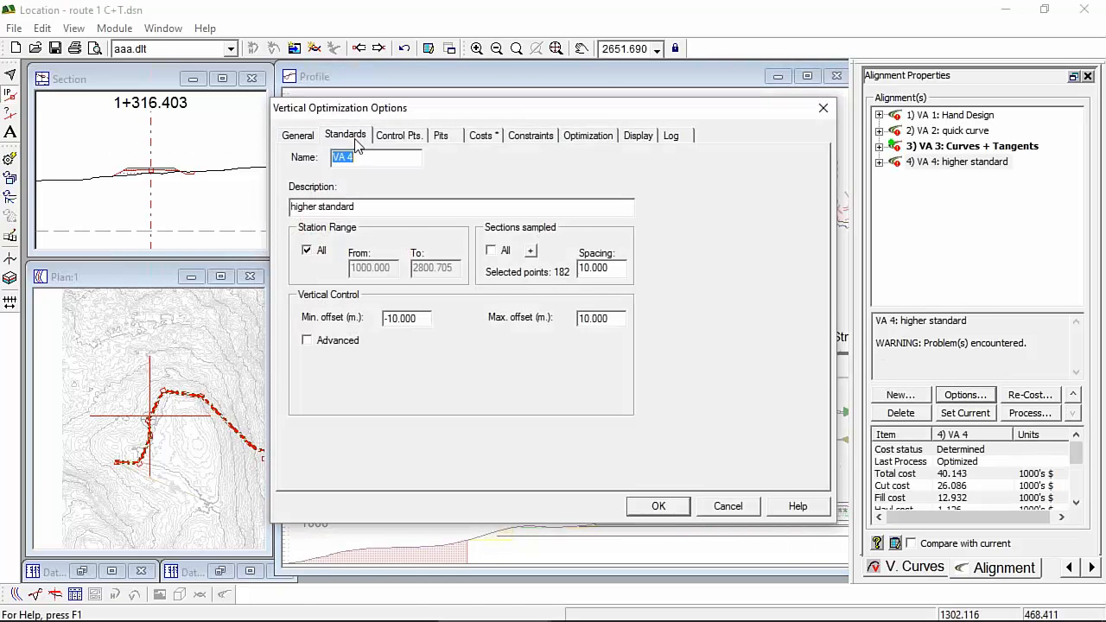
{"action": "double_click", "coordinate": [484, 343]}
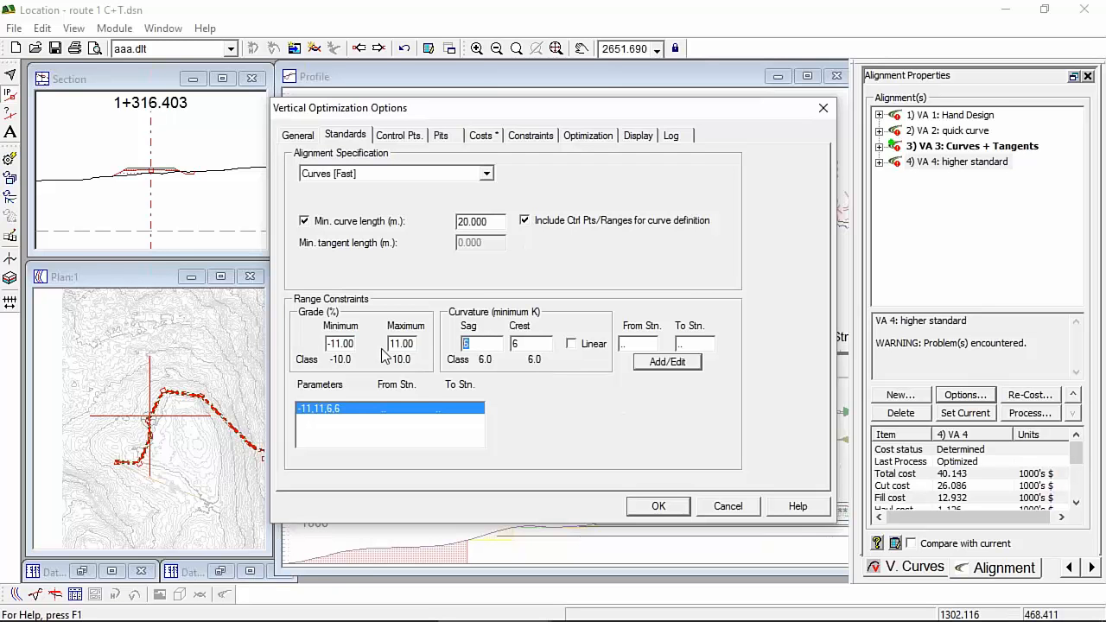
{"action": "type", "text": "12"}
{"action": "key", "text": "Tab"}
{"action": "type", "text": "12"}
{"action": "double_click", "coordinate": [340, 343]}
{"action": "type", "text": "-9"}
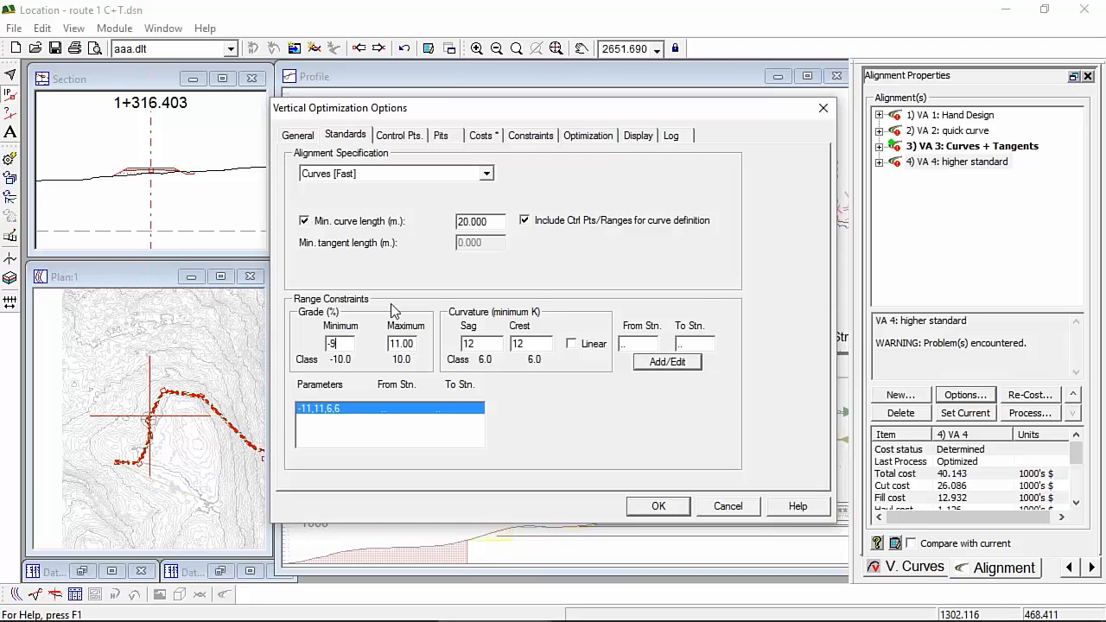
{"action": "double_click", "coordinate": [395, 343]}
{"action": "type", "text": "9"}
{"action": "left_click", "coordinate": [677, 363]}
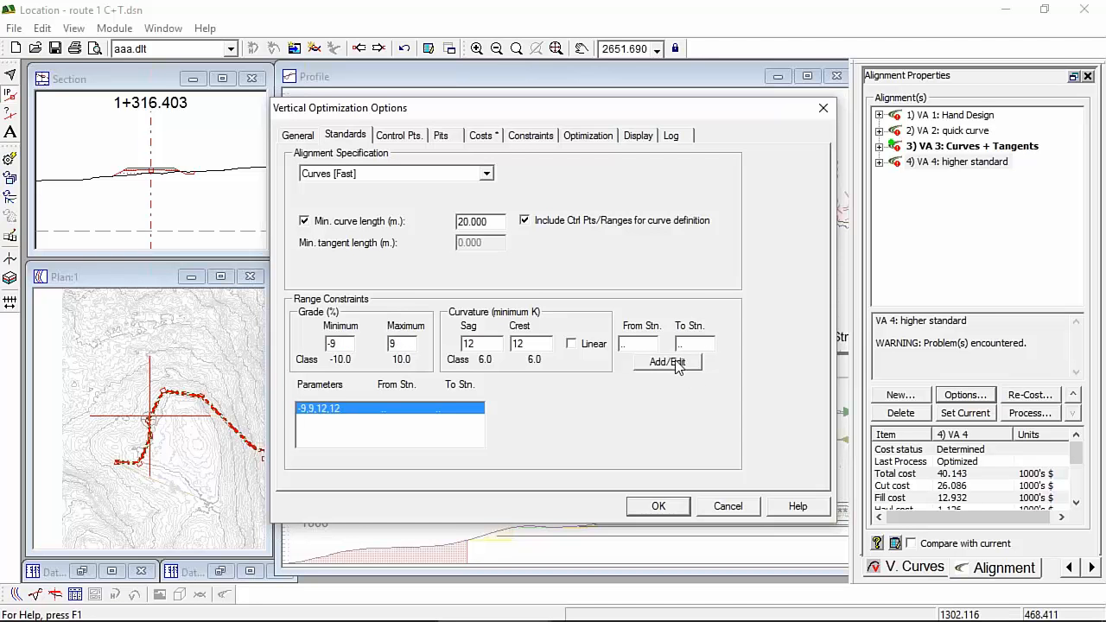
{"action": "left_click", "coordinate": [667, 508]}
Run the optimal profile optimization for VA 4: higher standard without pre-processing and close its log
{"action": "left_click", "coordinate": [1030, 413]}
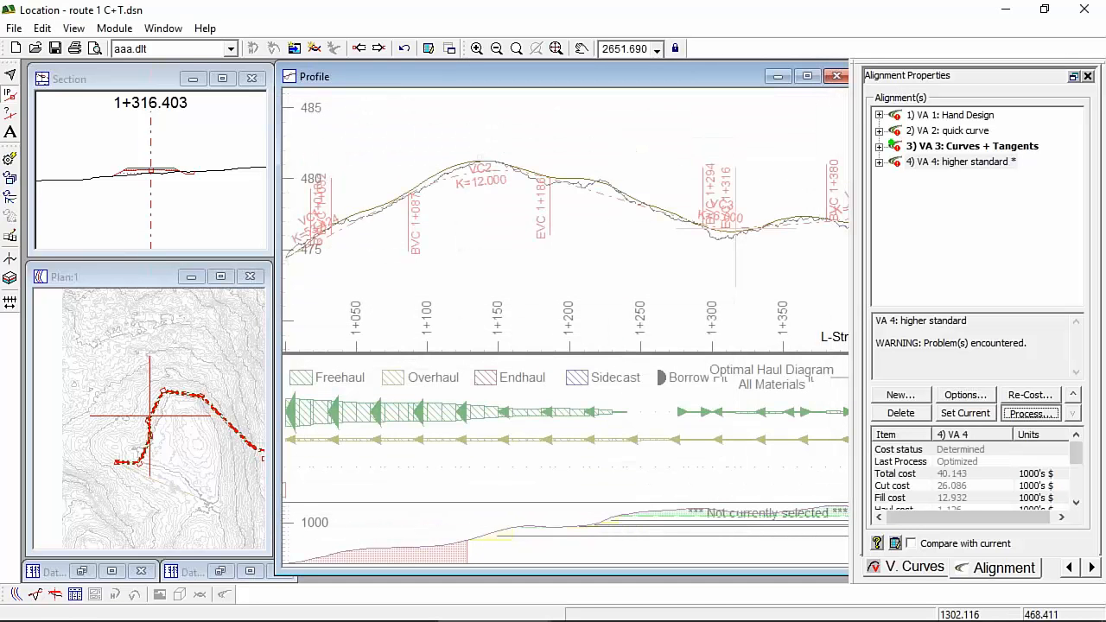
{"action": "left_click", "coordinate": [387, 519]}
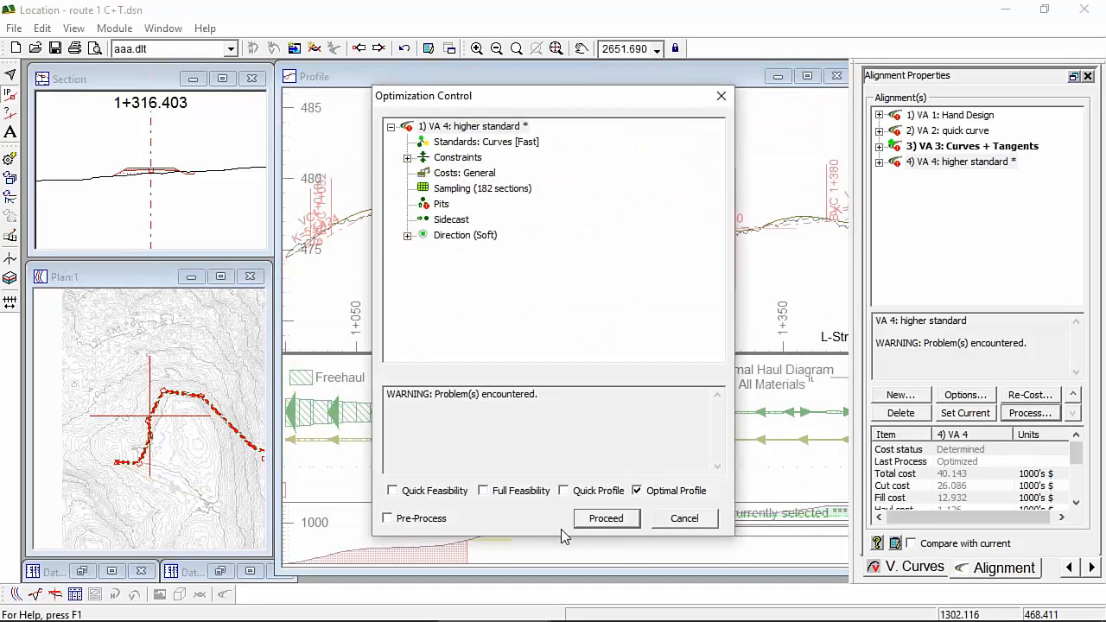
{"action": "left_click", "coordinate": [600, 519]}
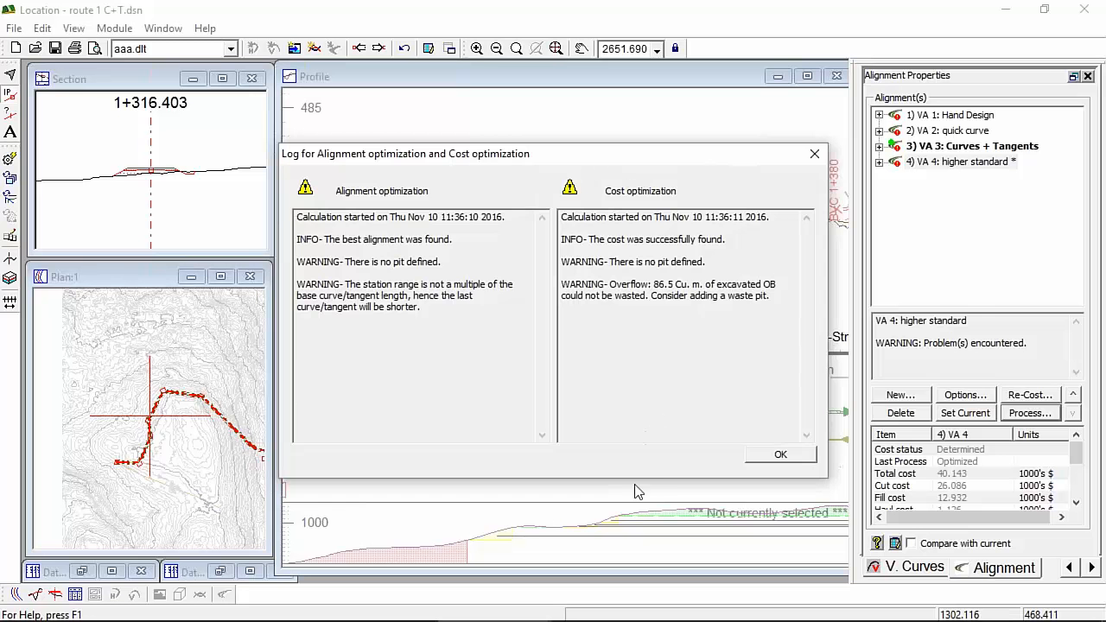
{"action": "left_click", "coordinate": [801, 452]}
Check the optimality gap and total cost of VA 3: Curves + Tangents in its cost results
{"action": "left_click", "coordinate": [960, 148]}
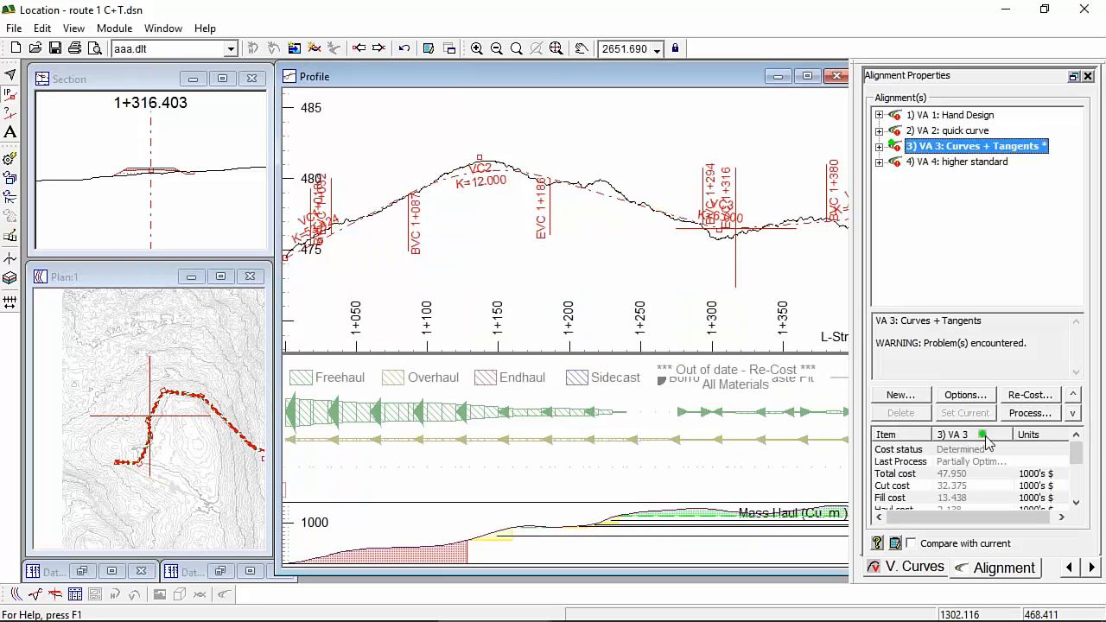
{"action": "scroll", "coordinate": [996, 489], "scroll_direction": "down", "scroll_amount": 1}
{"action": "scroll", "coordinate": [996, 489], "scroll_direction": "down", "scroll_amount": 2}
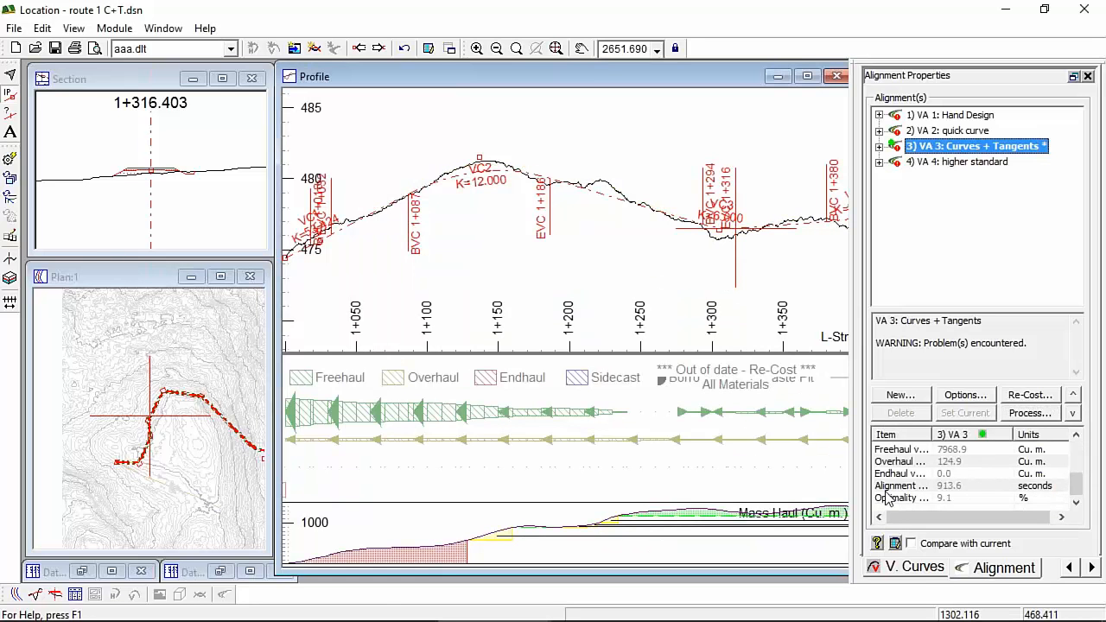
{"action": "left_click", "coordinate": [951, 498]}
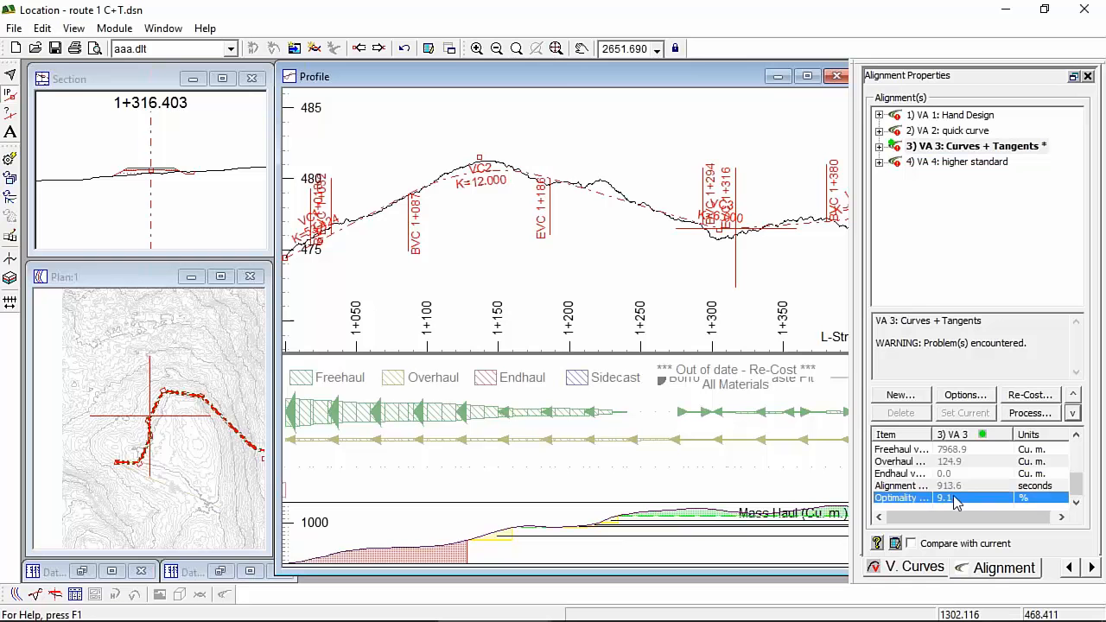
{"action": "scroll", "coordinate": [956, 504], "scroll_direction": "up", "scroll_amount": 3}
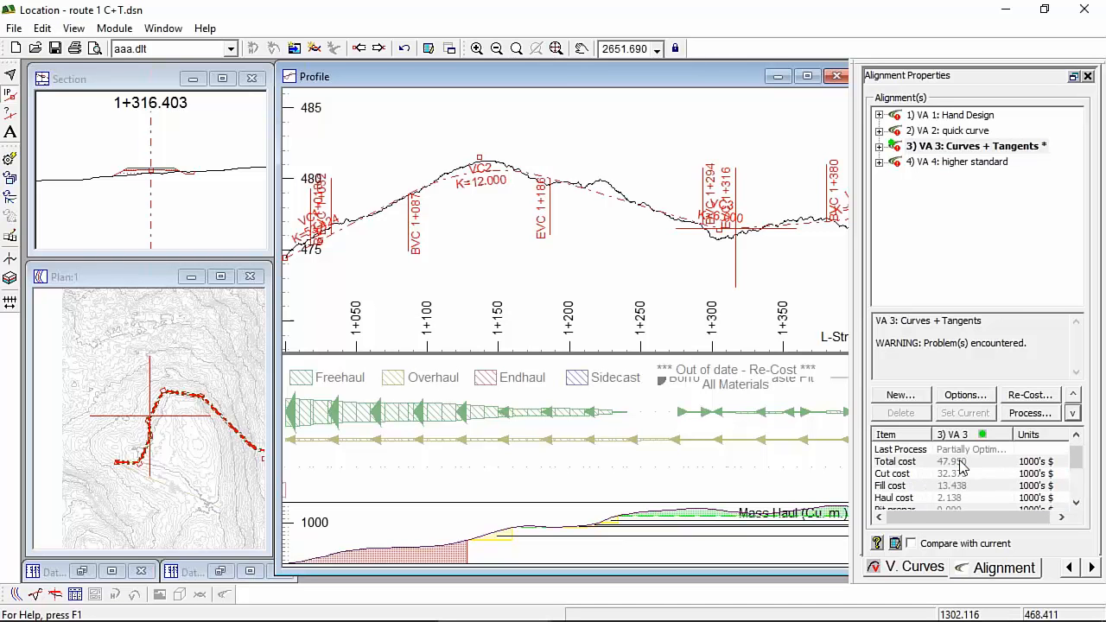
{"action": "left_click", "coordinate": [929, 462]}
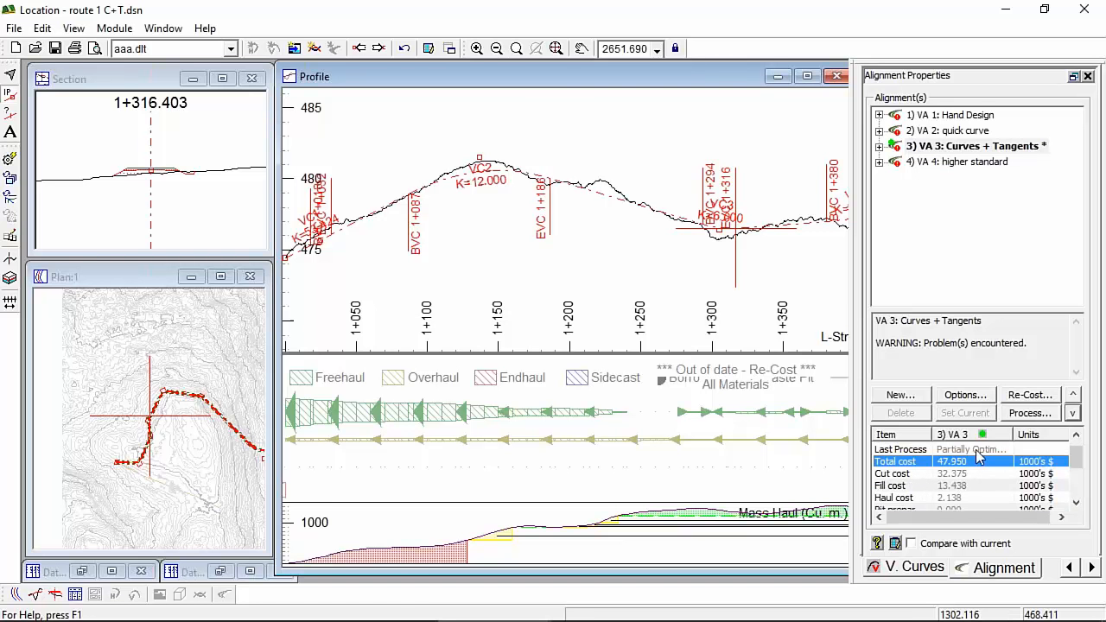
Review the results of VA 4: higher standard against VA 2: quick curve, and make VA 4 the current alignment
{"action": "left_click", "coordinate": [948, 161]}
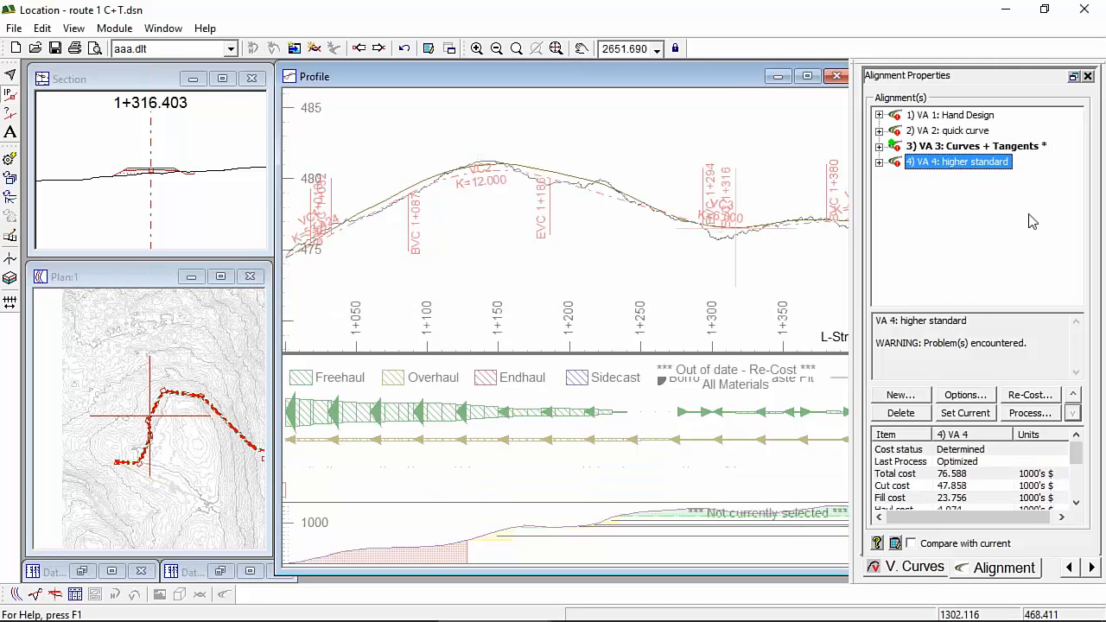
{"action": "left_click", "coordinate": [950, 131]}
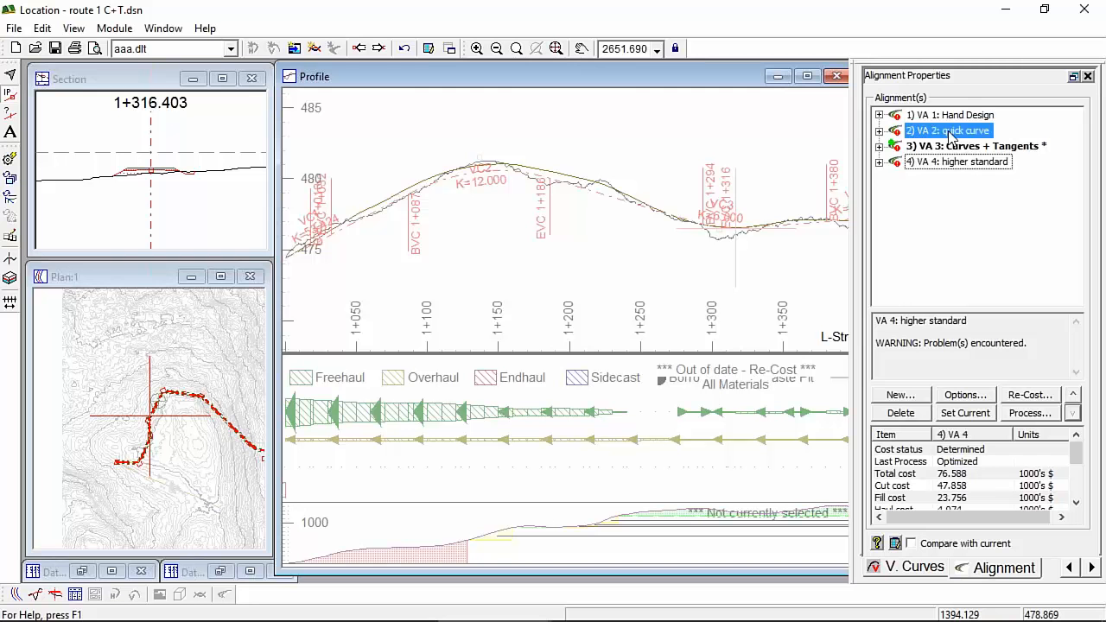
{"action": "left_click", "coordinate": [942, 166]}
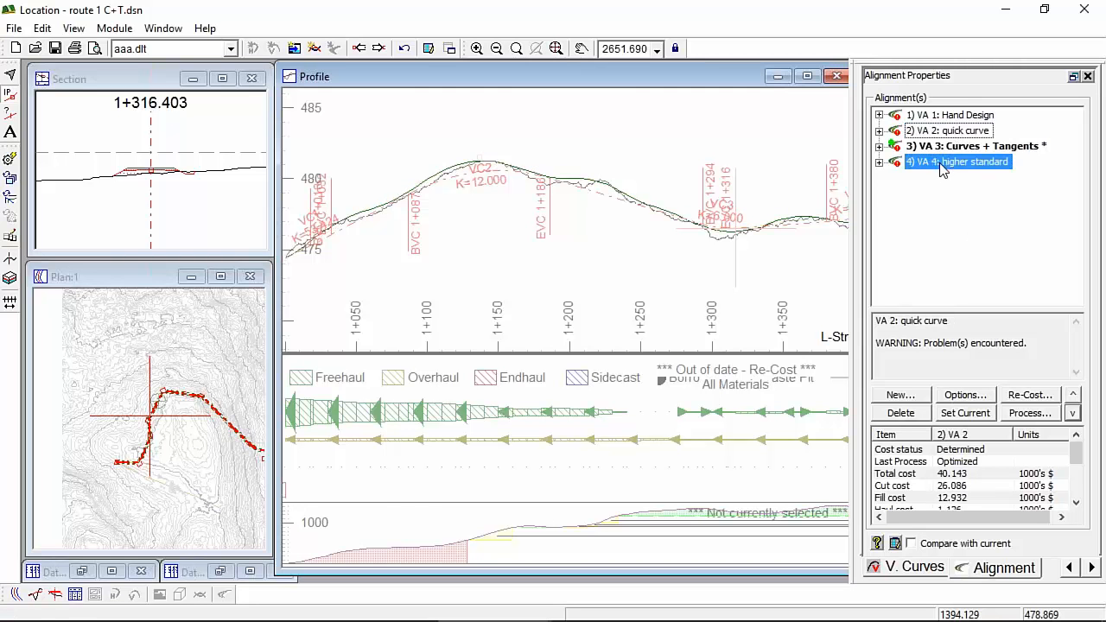
{"action": "left_click", "coordinate": [965, 414]}
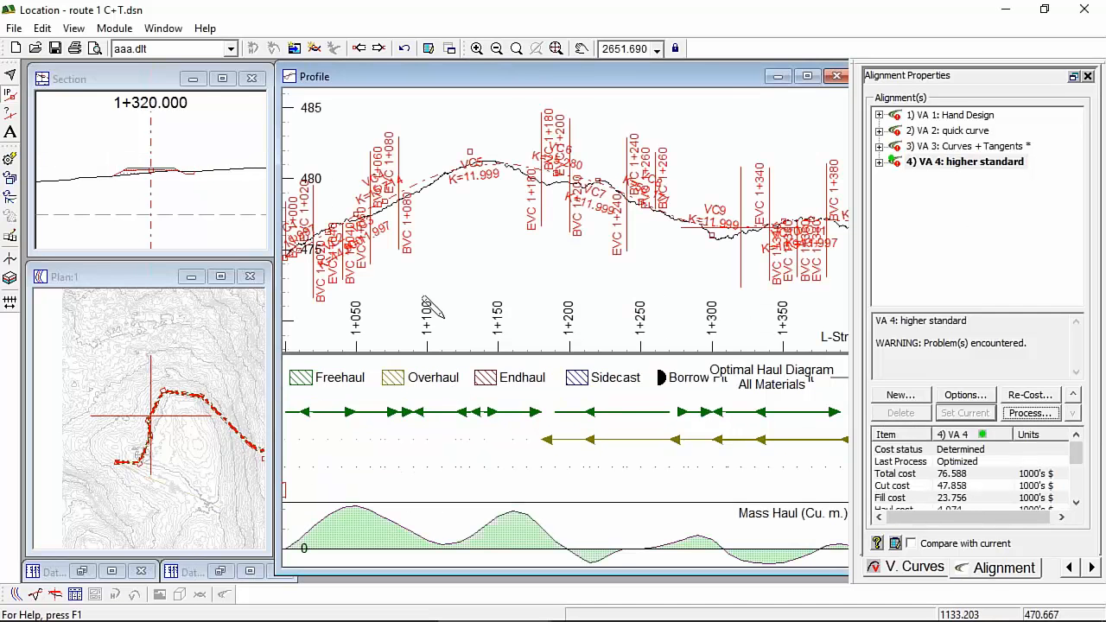
Turn off the labels in the profile window so VA 4's whole profile can be inspected
{"action": "scroll", "coordinate": [562, 188], "scroll_direction": "down", "scroll_amount": 3}
{"action": "right_click", "coordinate": [670, 211]}
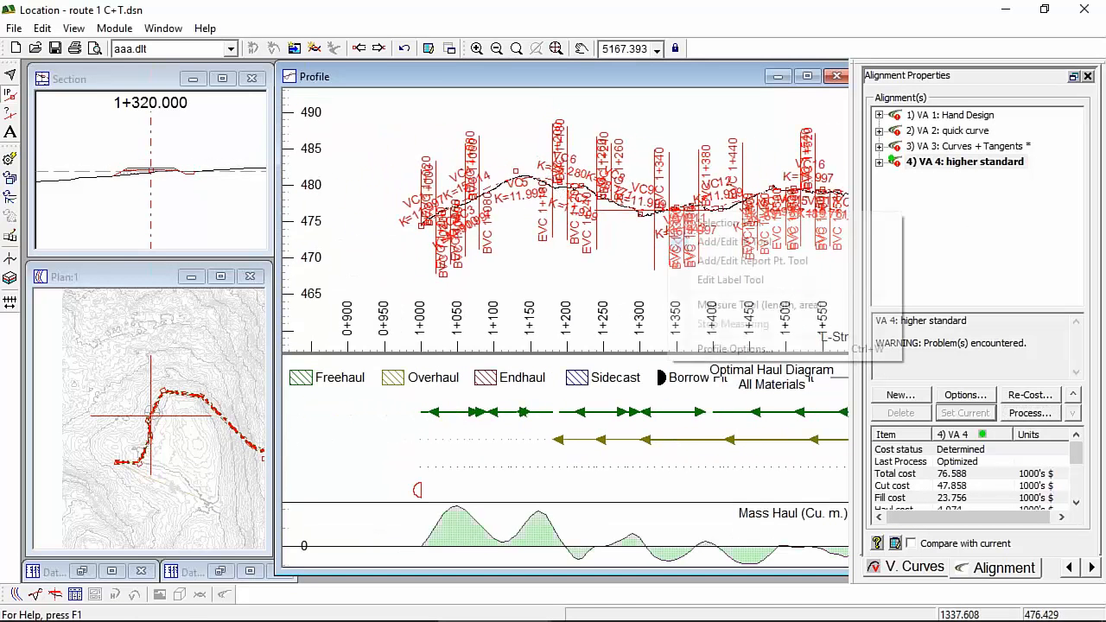
{"action": "left_click", "coordinate": [778, 348]}
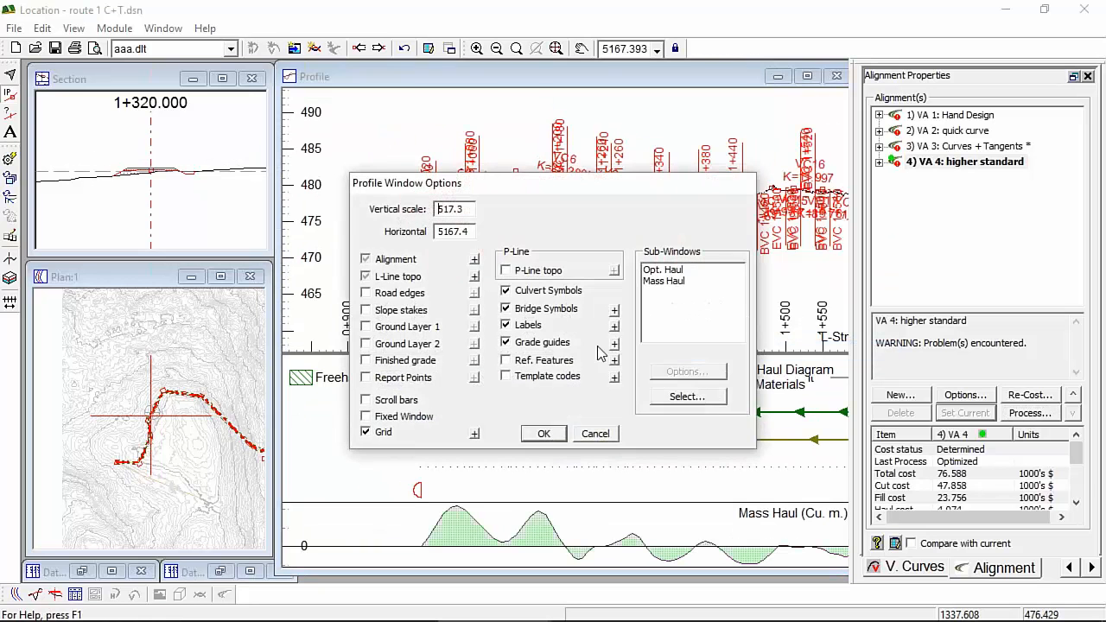
{"action": "left_click", "coordinate": [507, 326]}
{"action": "left_click", "coordinate": [542, 434]}
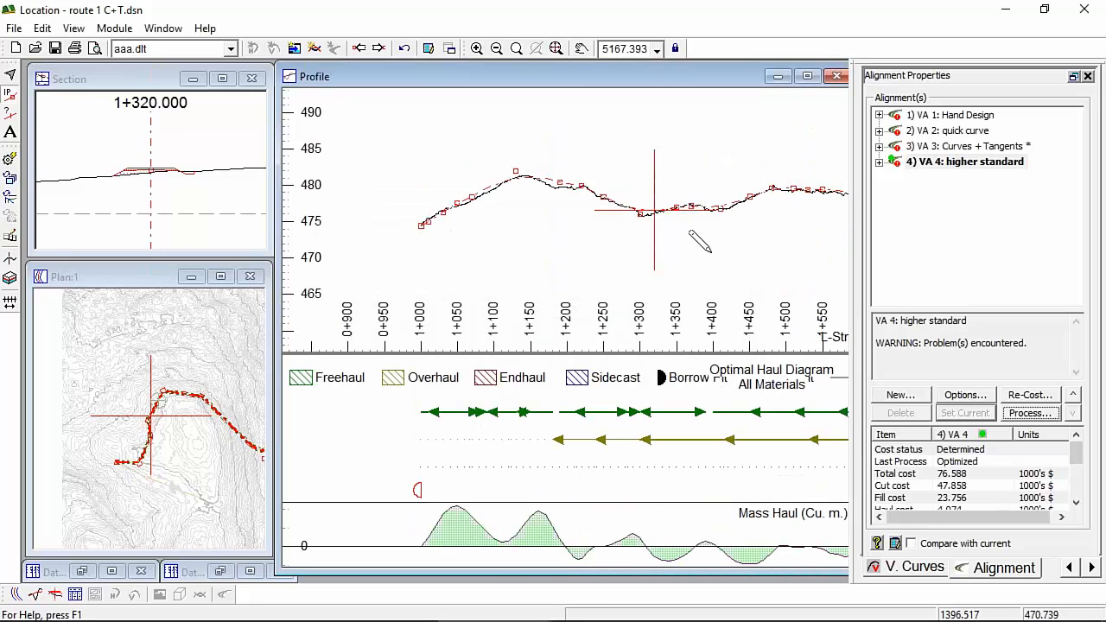
{"action": "middle_click_drag", "start_coordinate": [689, 205], "coordinate": [619, 198]}
{"action": "scroll", "coordinate": [619, 198], "scroll_direction": "up", "scroll_amount": 1}
{"action": "scroll", "coordinate": [605, 197], "scroll_direction": "down", "scroll_amount": 4}
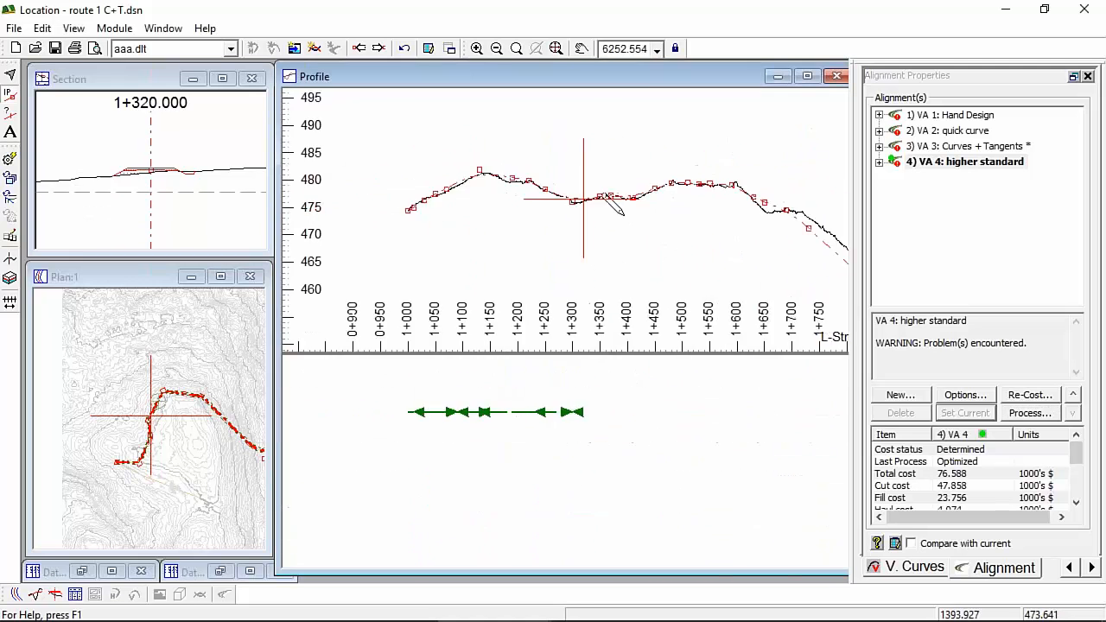
{"action": "scroll", "coordinate": [608, 197], "scroll_direction": "down", "scroll_amount": 5}
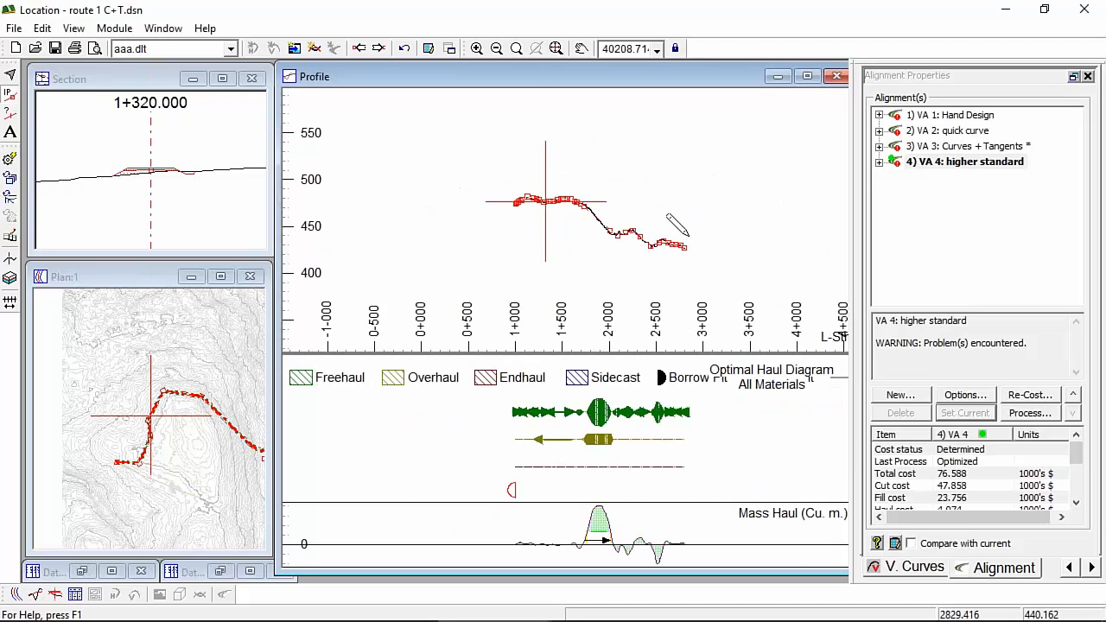
{"action": "scroll", "coordinate": [588, 247], "scroll_direction": "up", "scroll_amount": 6}
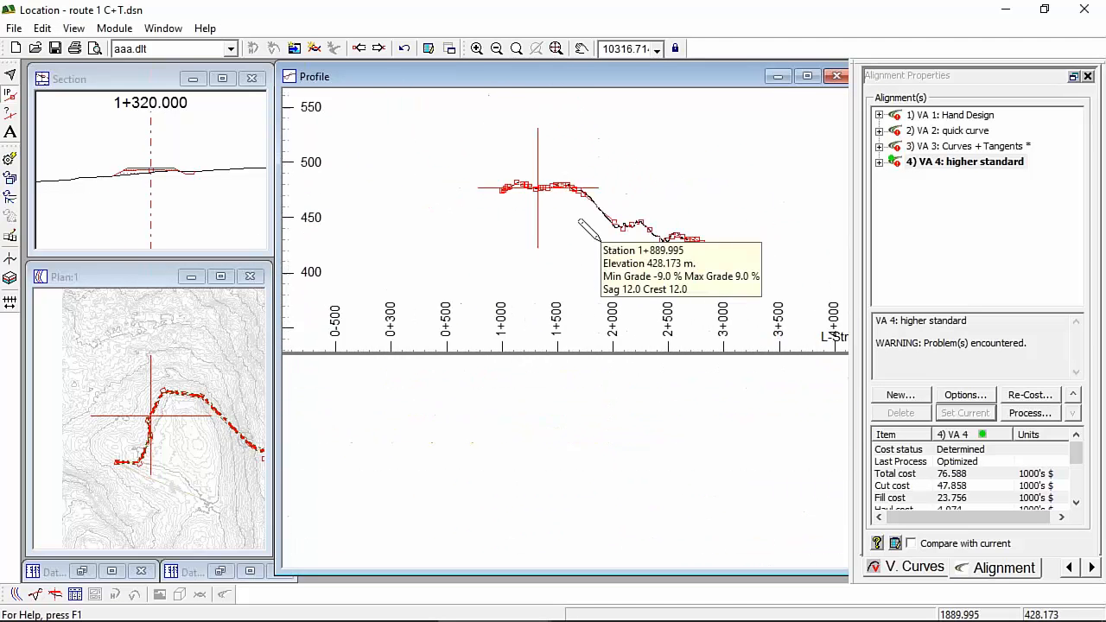
{"action": "scroll", "coordinate": [601, 242], "scroll_direction": "down", "scroll_amount": 1}
Compare the total cost of VA 2: quick curve with the current alignment VA 4, showing both sets of results side by side
{"action": "left_click", "coordinate": [895, 473]}
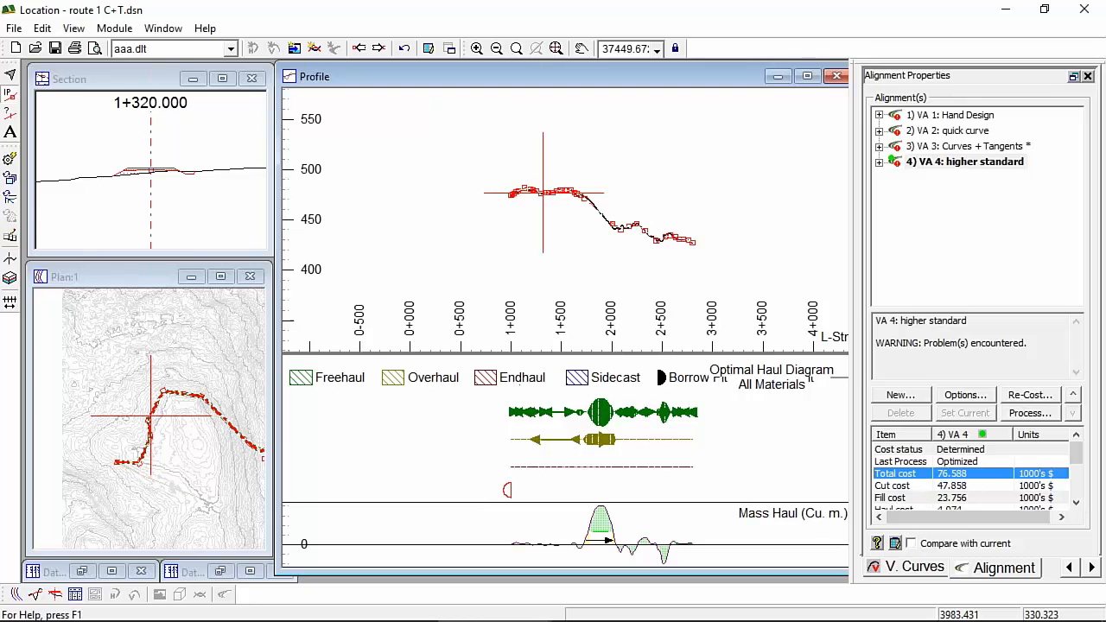
{"action": "left_click", "coordinate": [955, 130]}
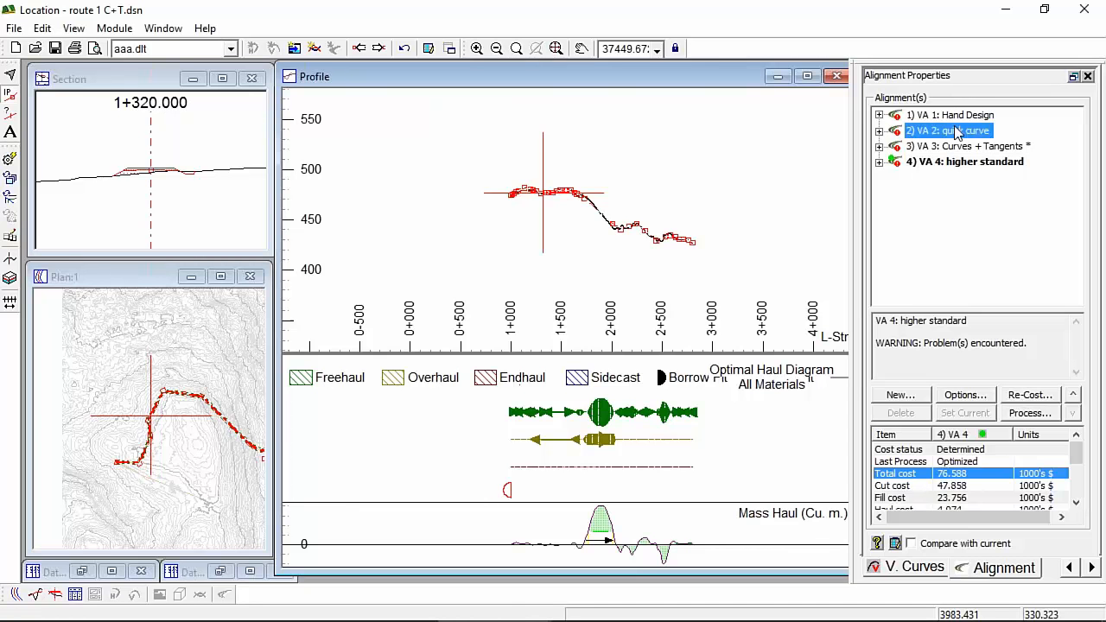
{"action": "left_click", "coordinate": [910, 542]}
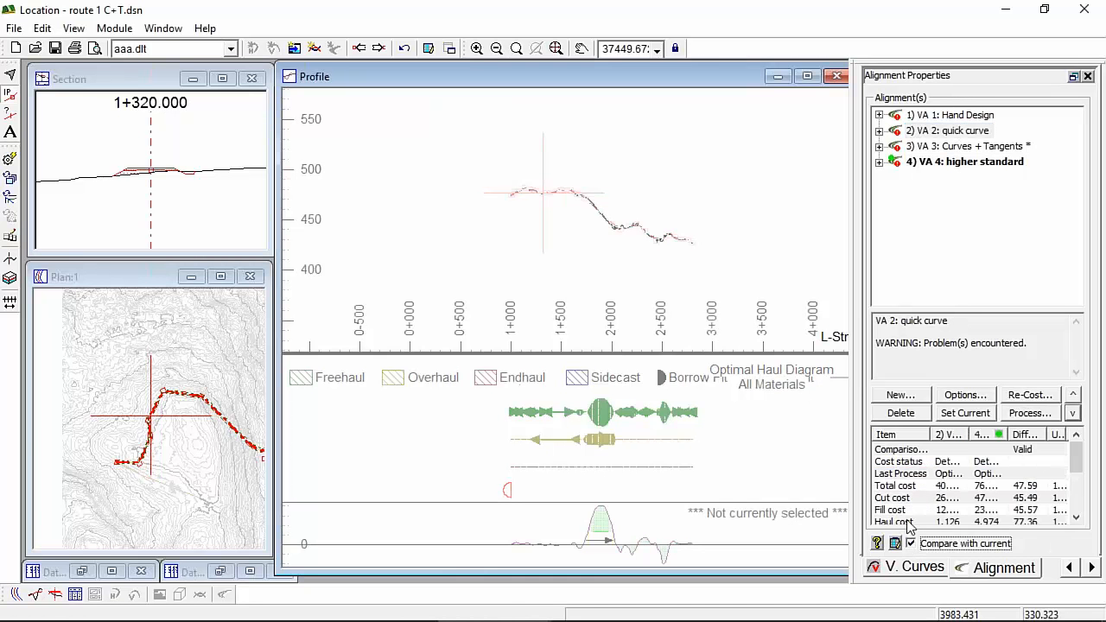
{"action": "left_click", "coordinate": [974, 133]}
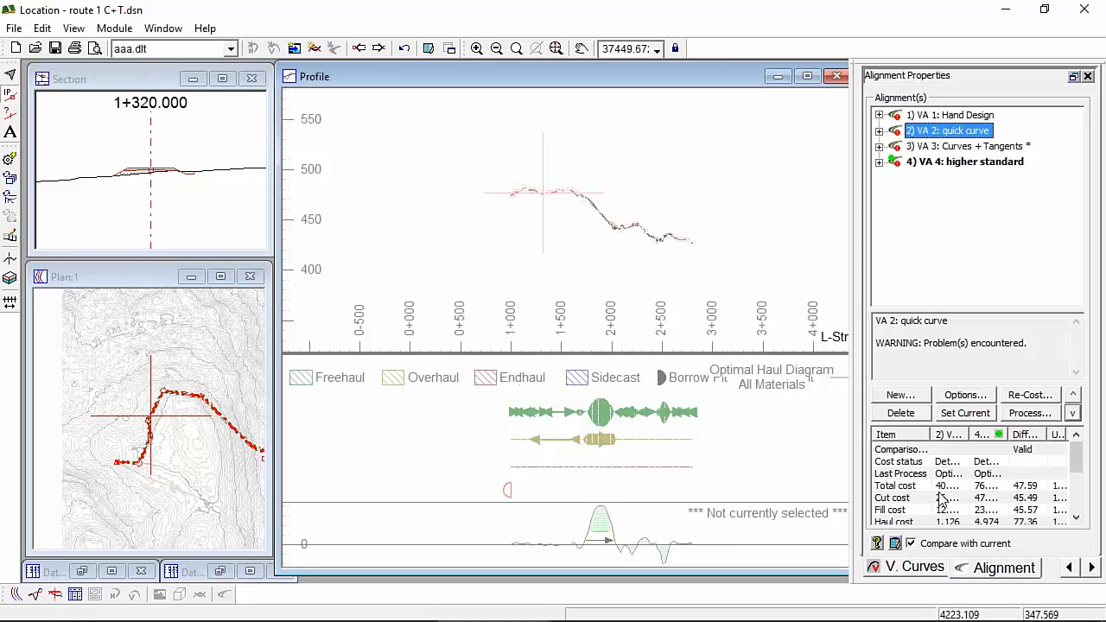
{"action": "left_click", "coordinate": [1031, 486]}
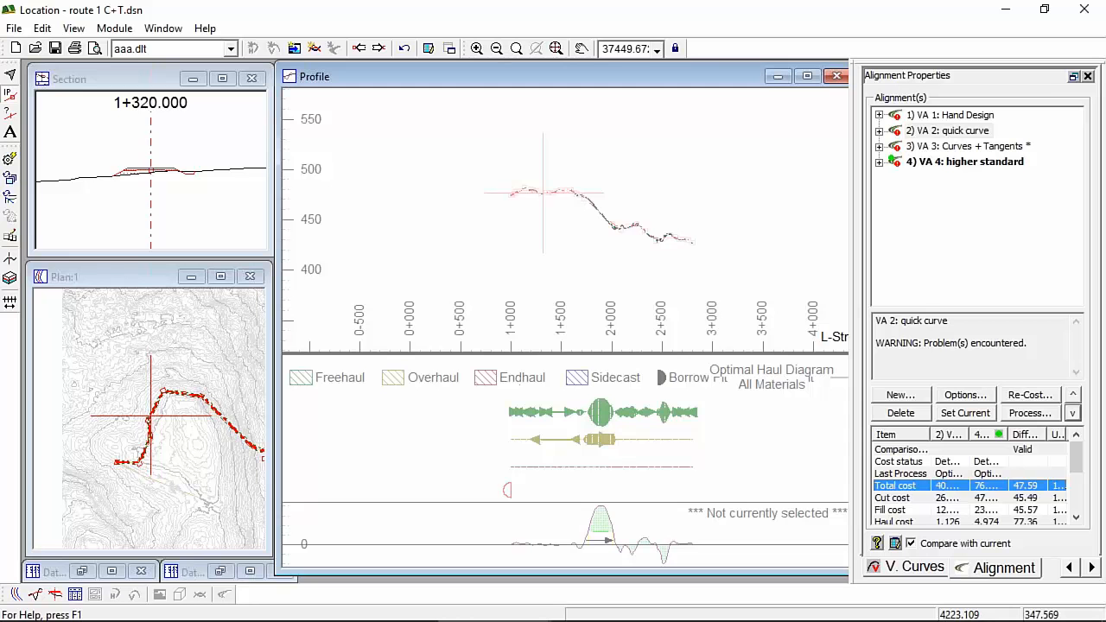
Open the vertical optimization options of VA 2: quick curve
{"action": "left_click", "coordinate": [965, 395]}
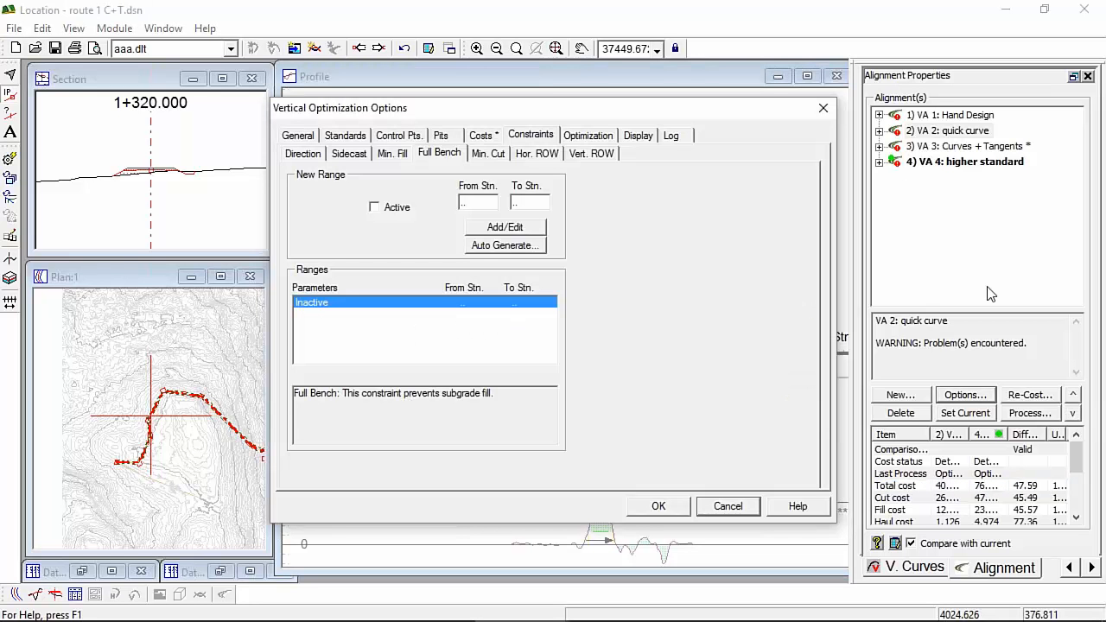